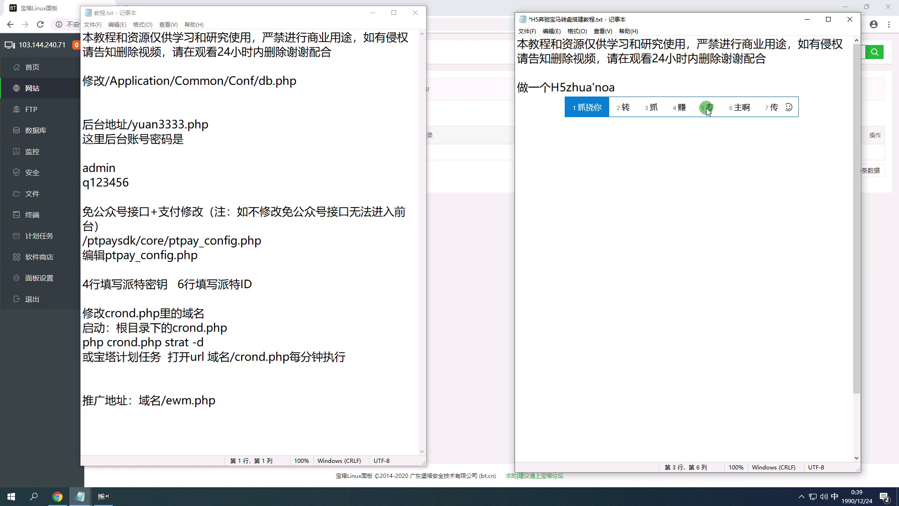
Write the intro about the simple H5 turntable setup and begin the environment line with 环境为.
text(pan)
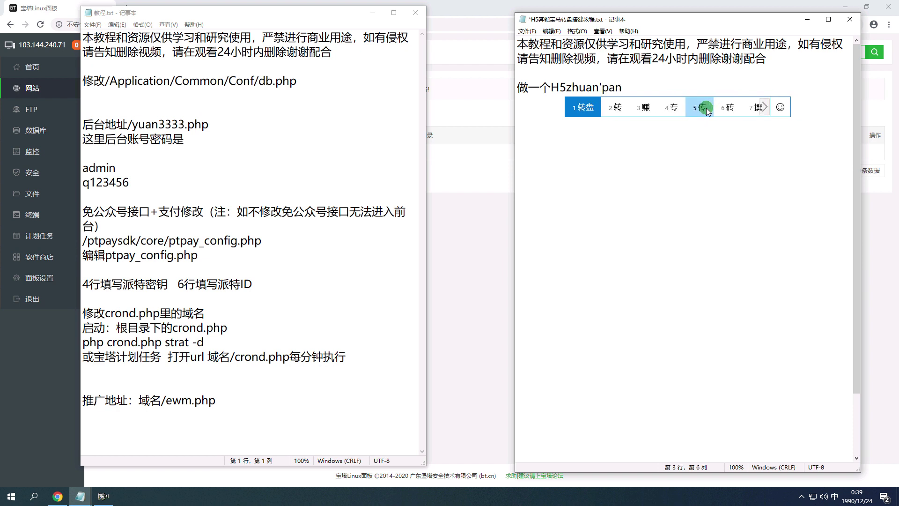
text(de dajian jiaoc)
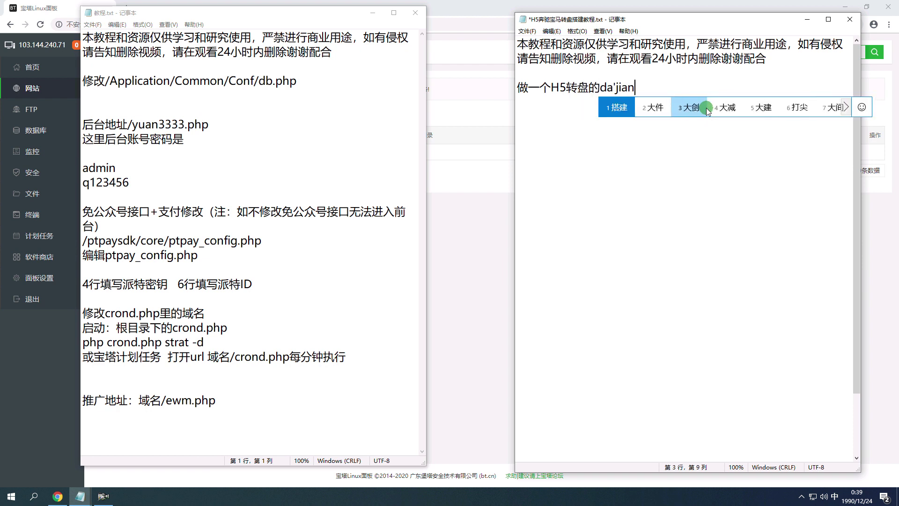
text( ,dajian henjia)
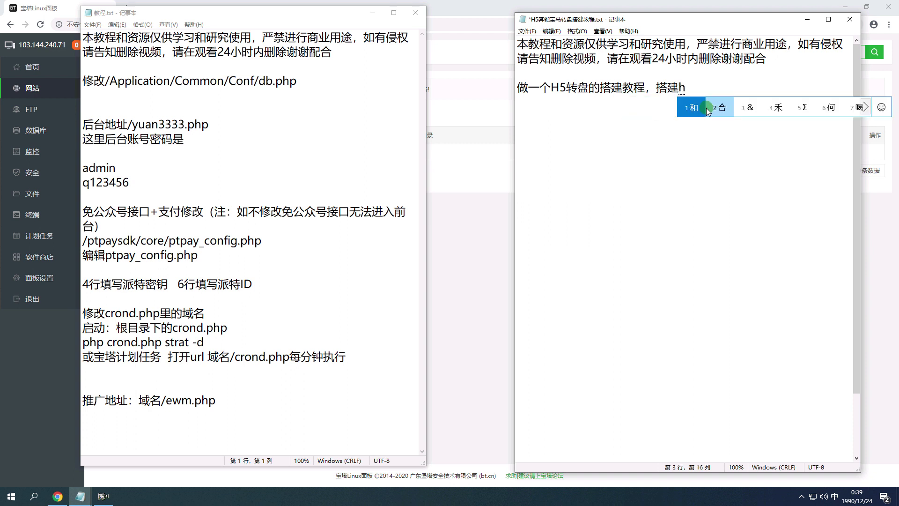
text(ndan ,)
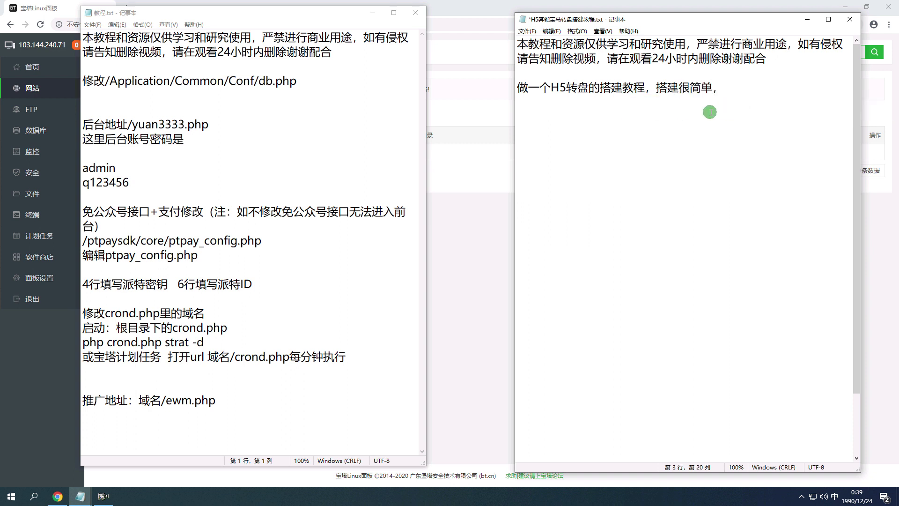
click(373, 13)
text(shouxian peizhi )
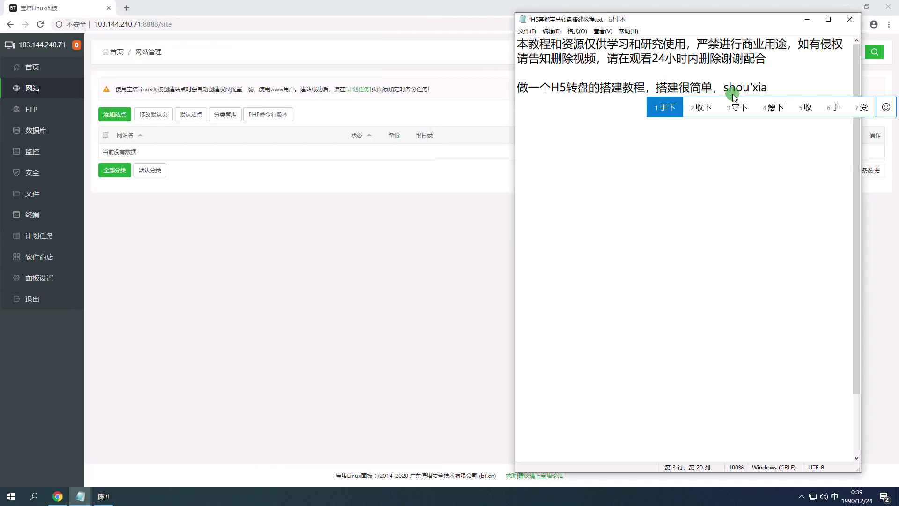
text(huanjing )
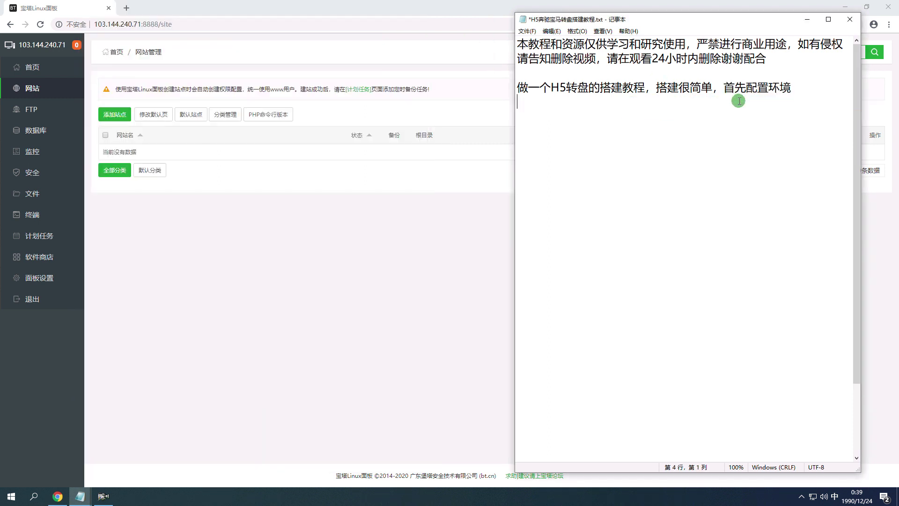
text(huanjingwei)
Copy Nginx 1.18.0 from the installed software list into the notes after 环境为.
click(39, 257)
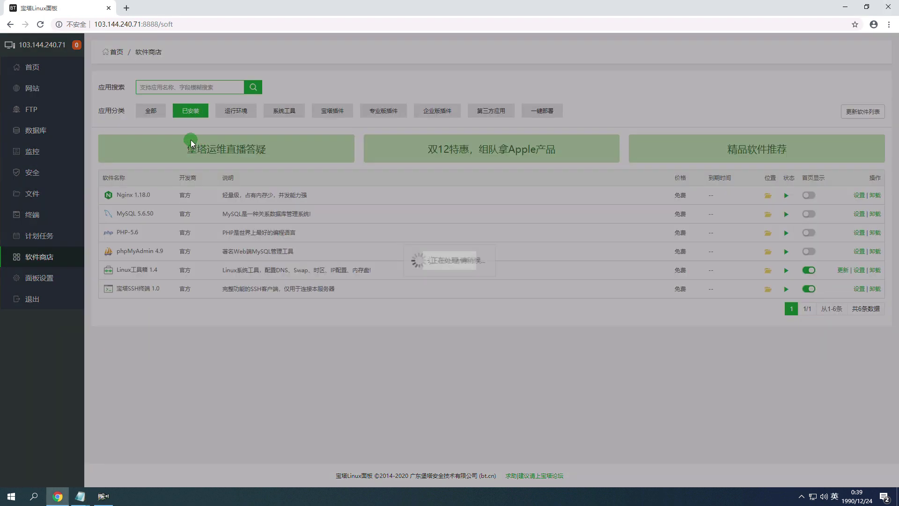
drag(151, 228, 118, 232)
key(Escape)
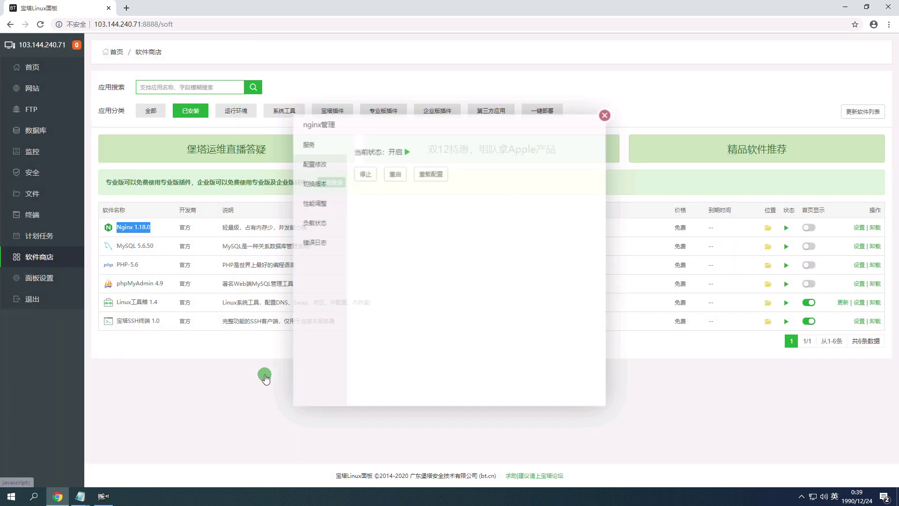
mouse_move(80, 493)
click(89, 461)
text(Nginx 1.18.0)
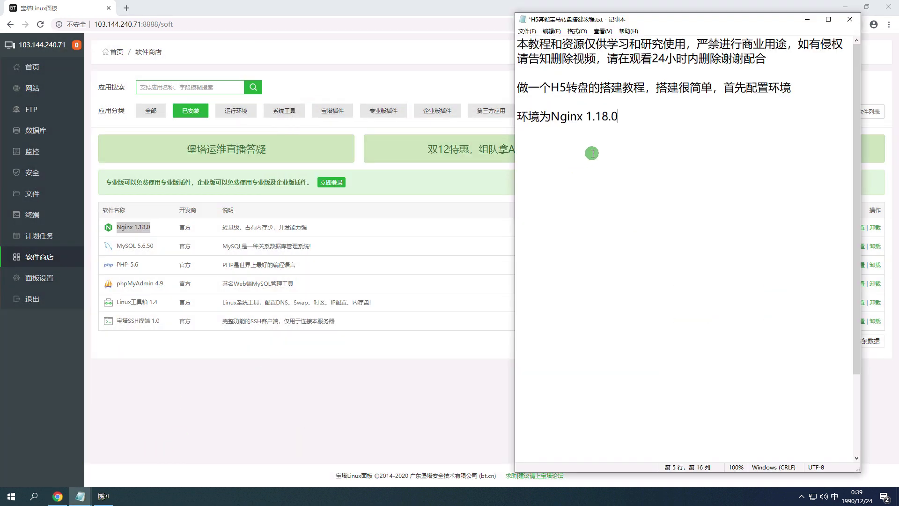
Copy MySQL 5.6.50 into the notes after the Nginx version.
drag(209, 246, 106, 247)
key(ctrl+c)
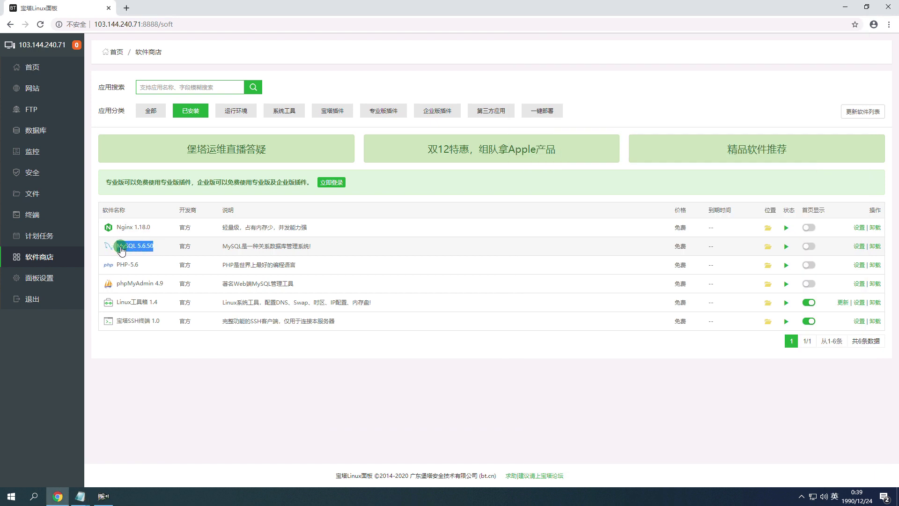
mouse_move(79, 496)
click(89, 456)
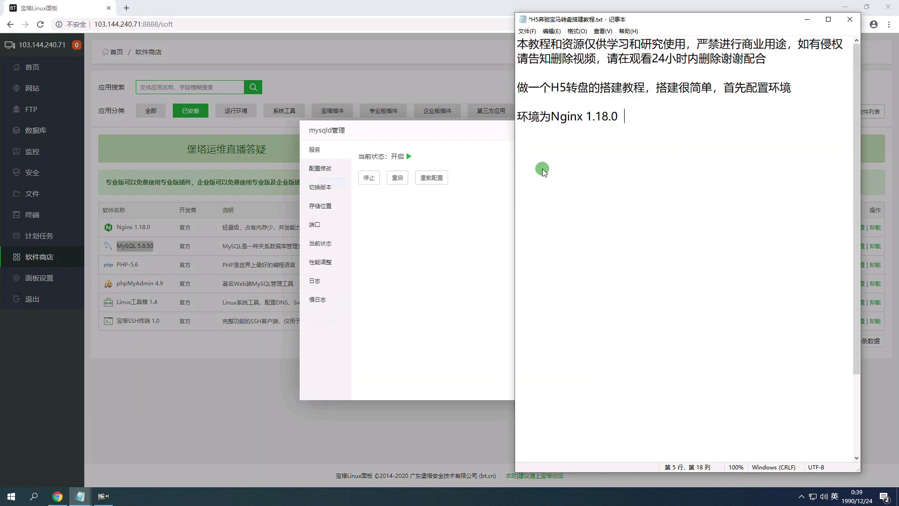
key(ctrl+v)
Copy the PHP-5.6 name from the installed list for the notes.
key(alt+Tab)
click(607, 115)
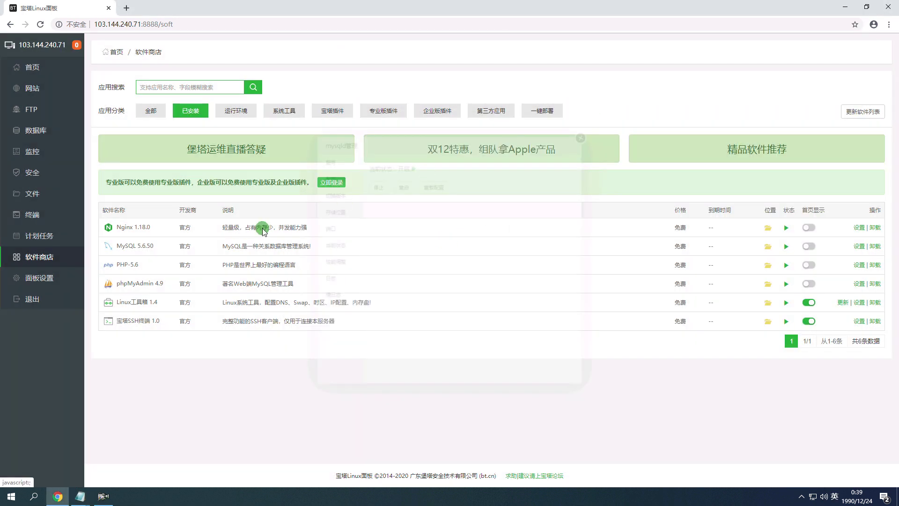
drag(151, 266, 114, 265)
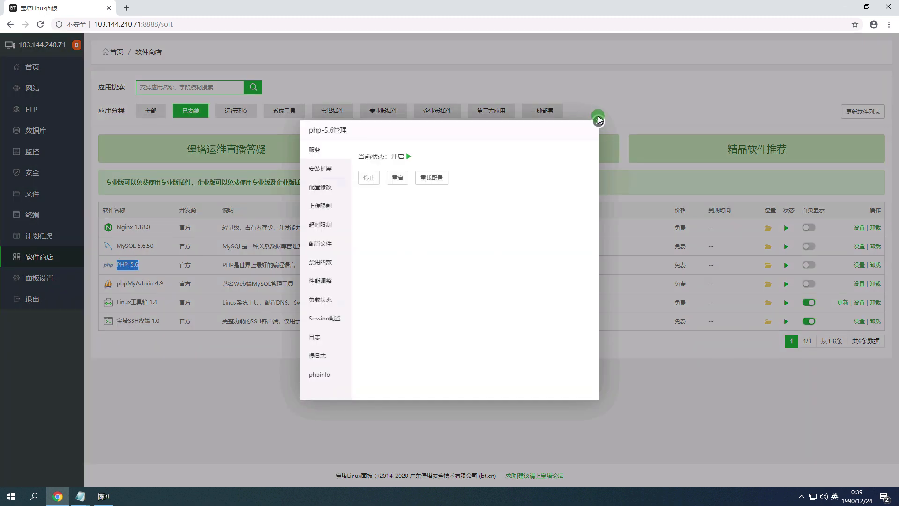
click(600, 113)
mouse_move(79, 496)
click(89, 452)
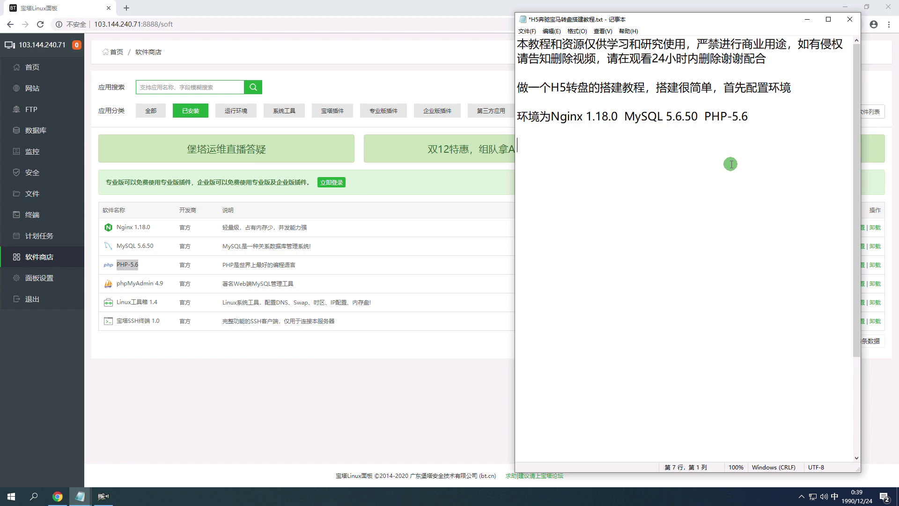
Type 可以用宝塔一键配置，很简单， in the notes.
text(chuangjian)
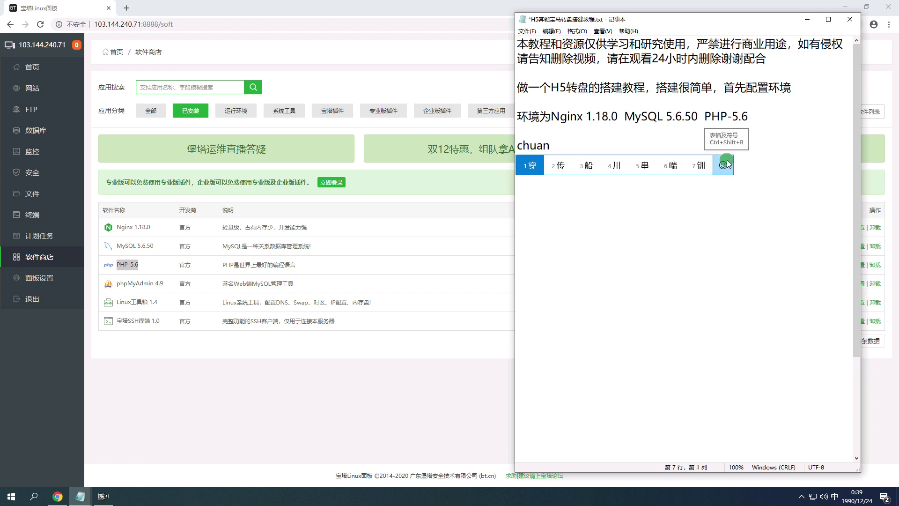
key(space)
text(chuangjian)
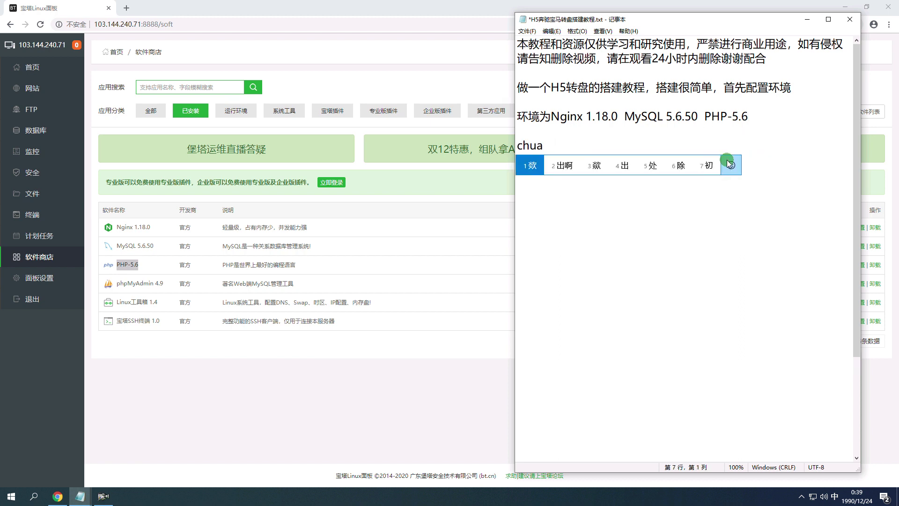
key(space)
text(keyiyongt)
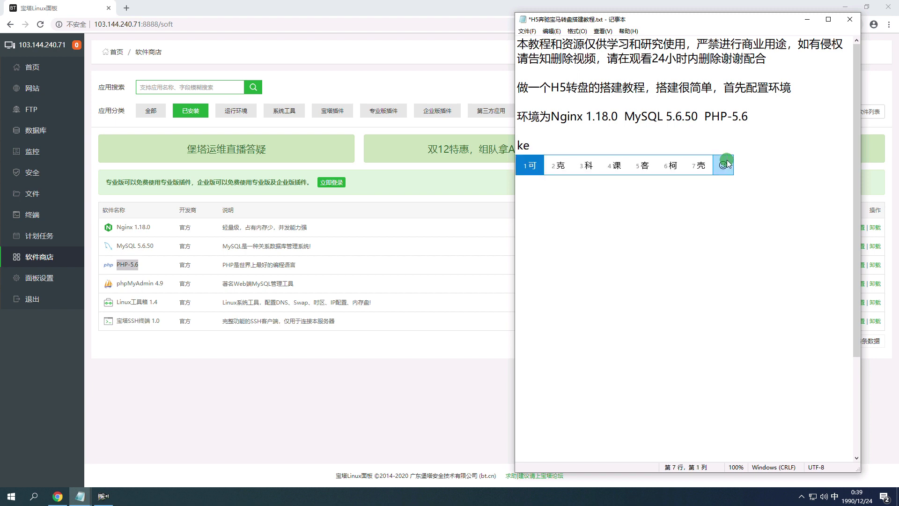
key(space)
text(baota)
key(space)
text(yijian)
key(space)
text(pe)
key(space)
text(yijian)
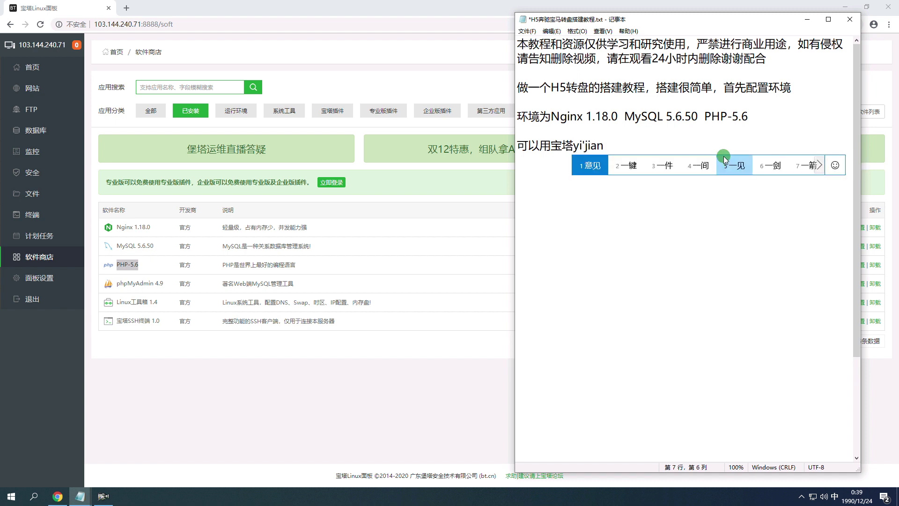
key(space)
text(yijian)
key(space)
text(peizhi)
key(space)
text(,)
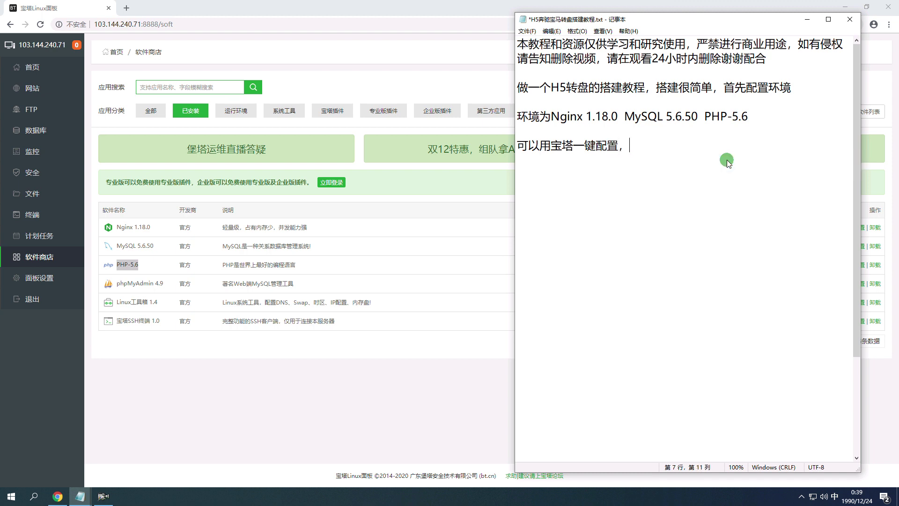
text(henjiandan)
key(space)
text(,)
Add a new line reading 好直接创建网站，绑定上域名.
key(Return)
key(Return)
text(hao)
key(space)
key(BackSpace)
text(hao)
key(space)
text(zhijie)
key(space)
text(chuangjian)
key(space)
key(BackSpace)
key(BackSpace)
text(chuangjian)
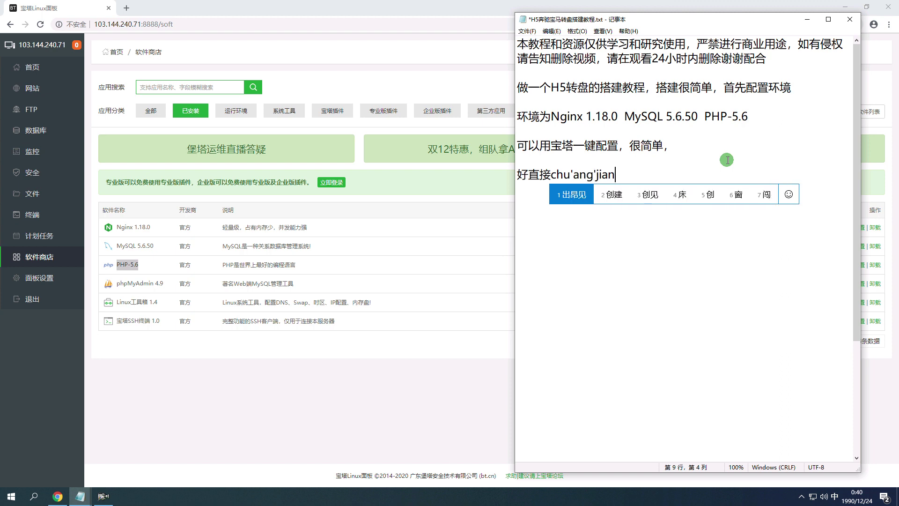
text(2wangzhan)
key(space)
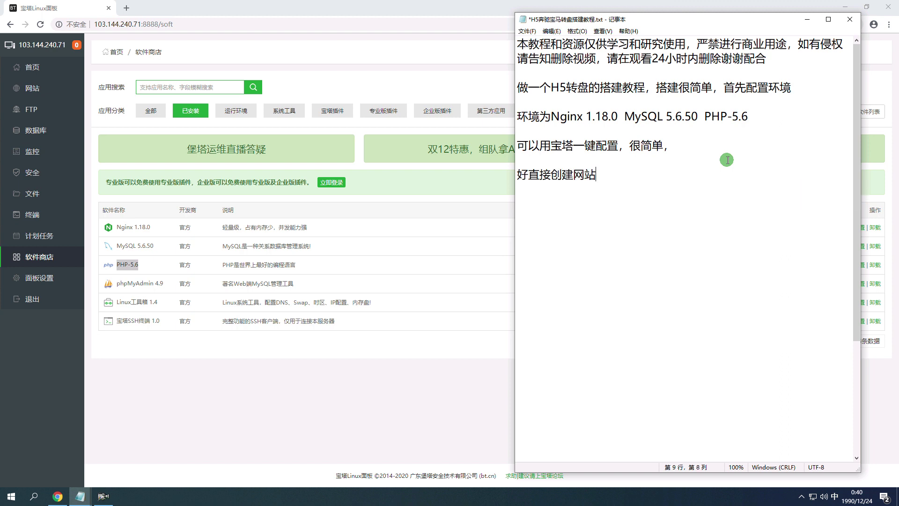
text(，bangding)
key(space)
text(shang)
key(space)
text(yumen)
key(space)
text(yuming)
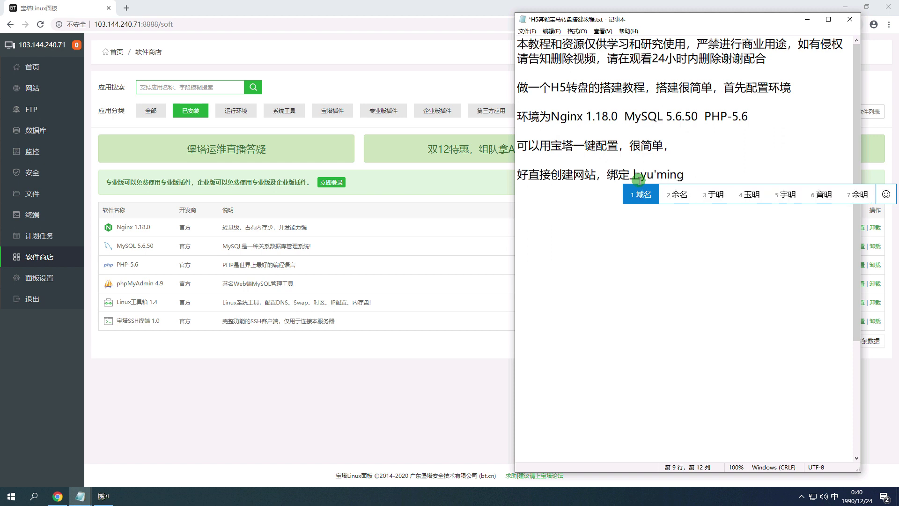
key(space)
Start a new website with the domain lpz.phldty8.cn pasted in.
click(44, 88)
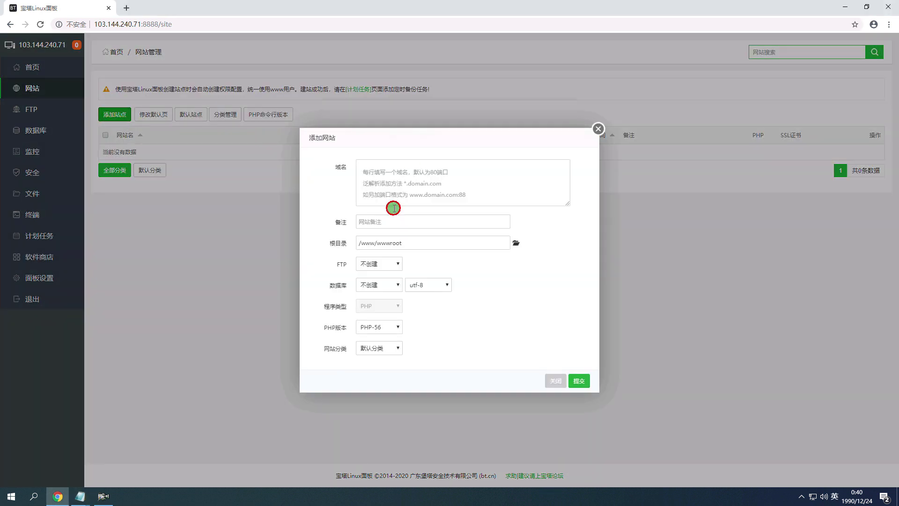
click(414, 170)
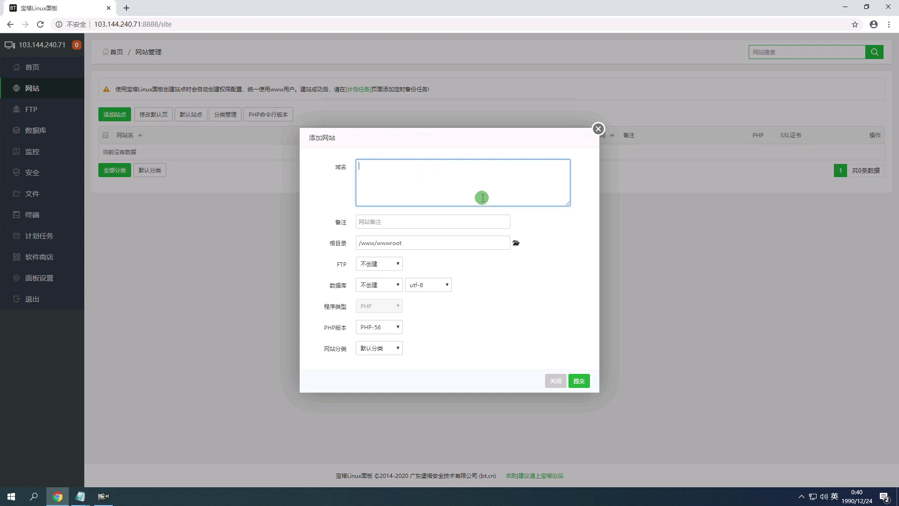
text(lpz.phldty8.cn)
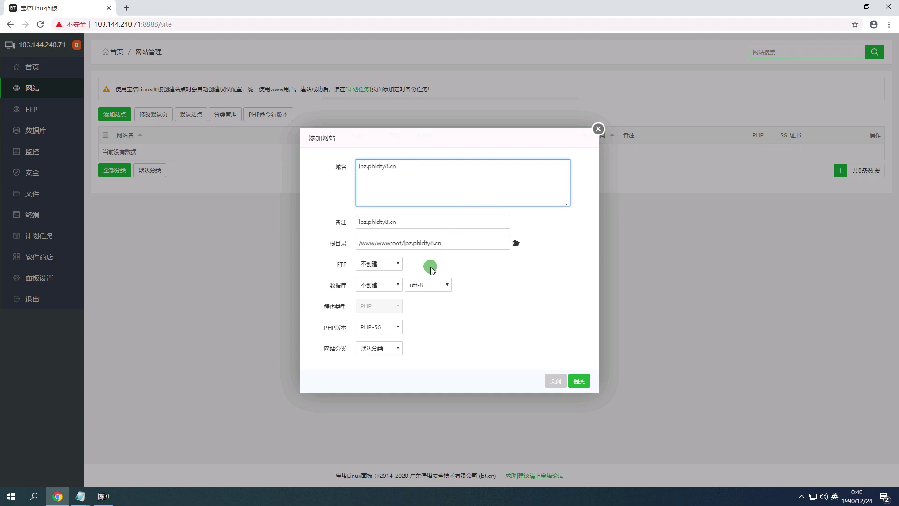
Note 版本选择 in the tutorial and submit the new PHP 5.6 site.
mouse_move(78, 494)
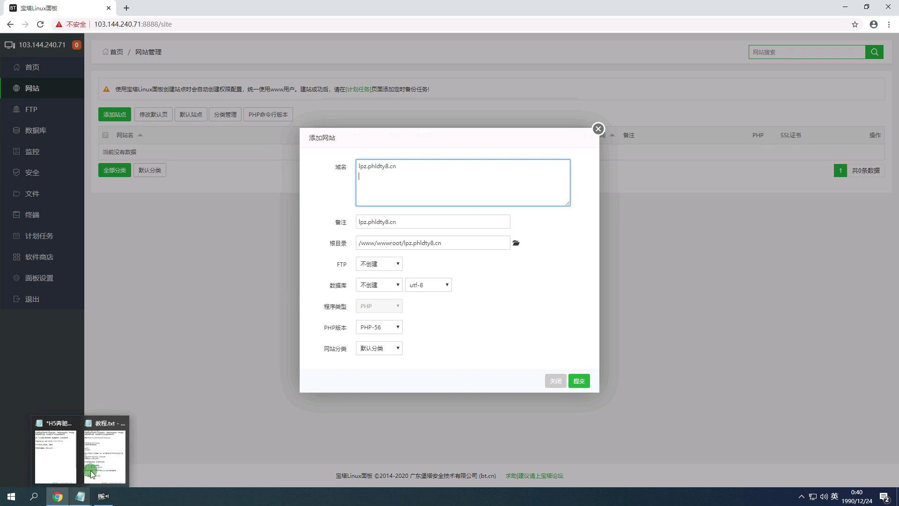
click(101, 457)
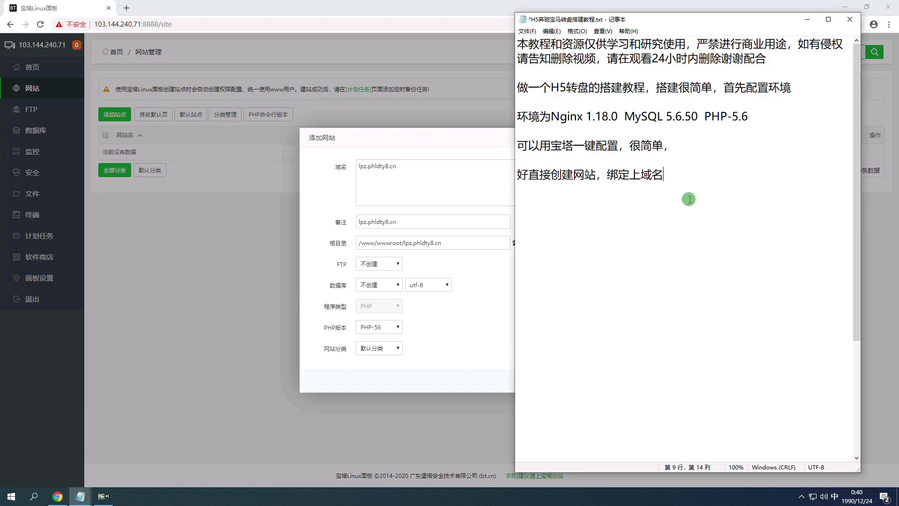
text(版本选择5.6)
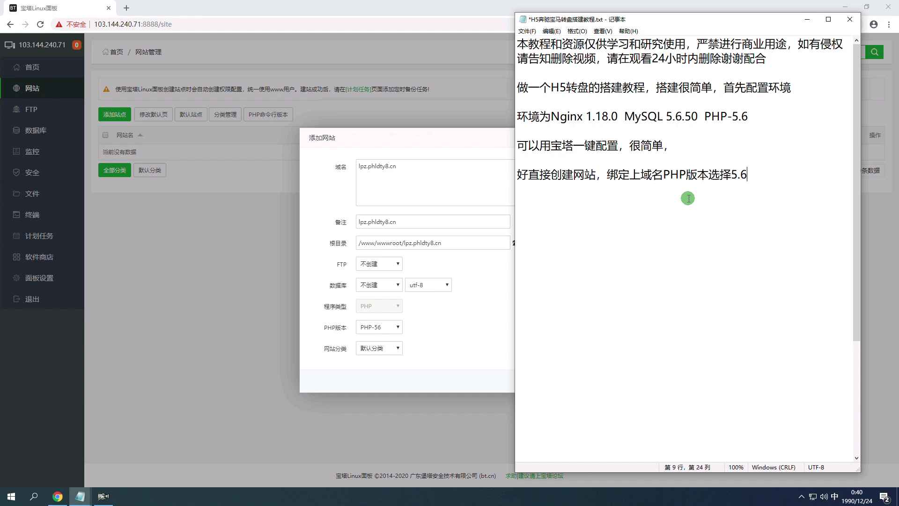
click(426, 355)
click(563, 382)
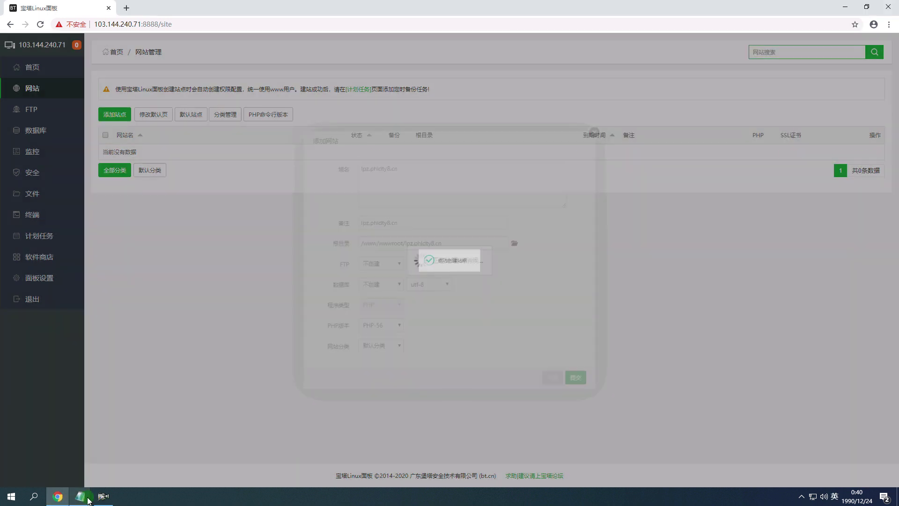
Complete the PHP note with '5.6，不要搞错了'.
mouse_move(88, 491)
click(66, 449)
text(5.6，不要搞错了)
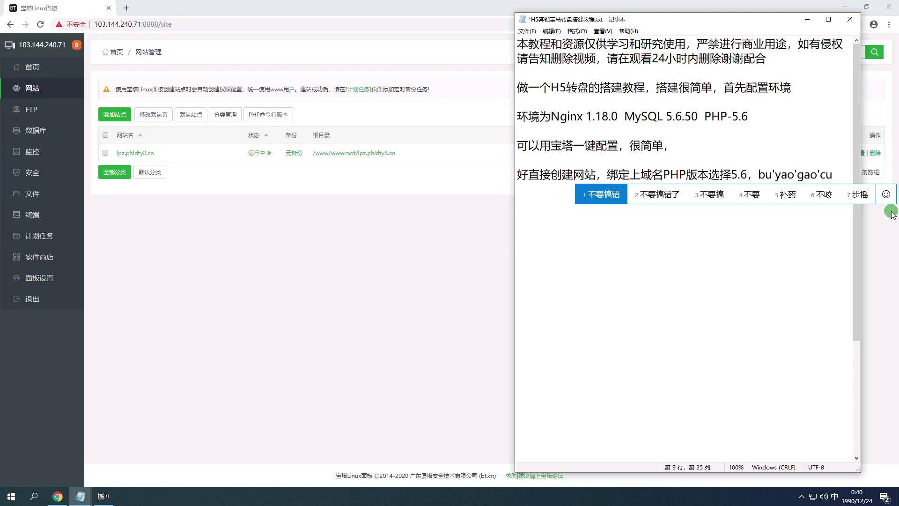
Open the site's root folder and note 创建后进入到网站根目录 in the tutorial.
click(374, 153)
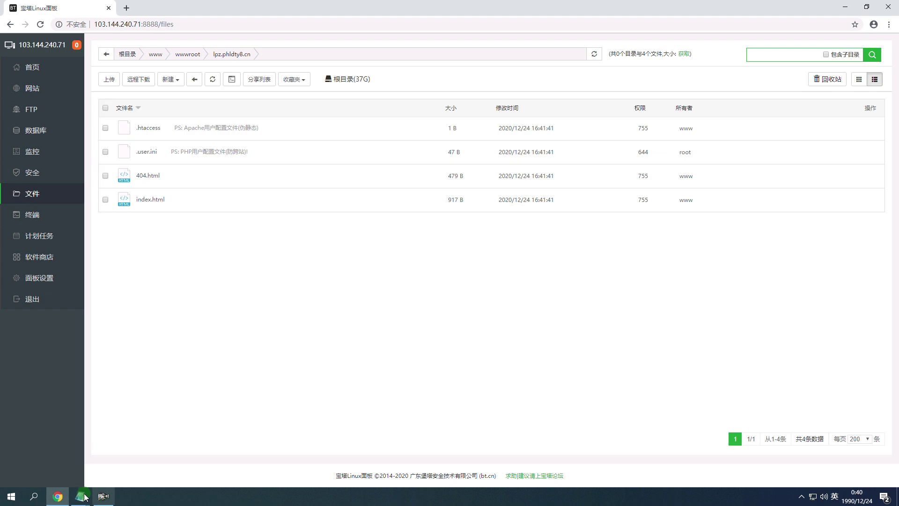
mouse_move(85, 496)
click(56, 449)
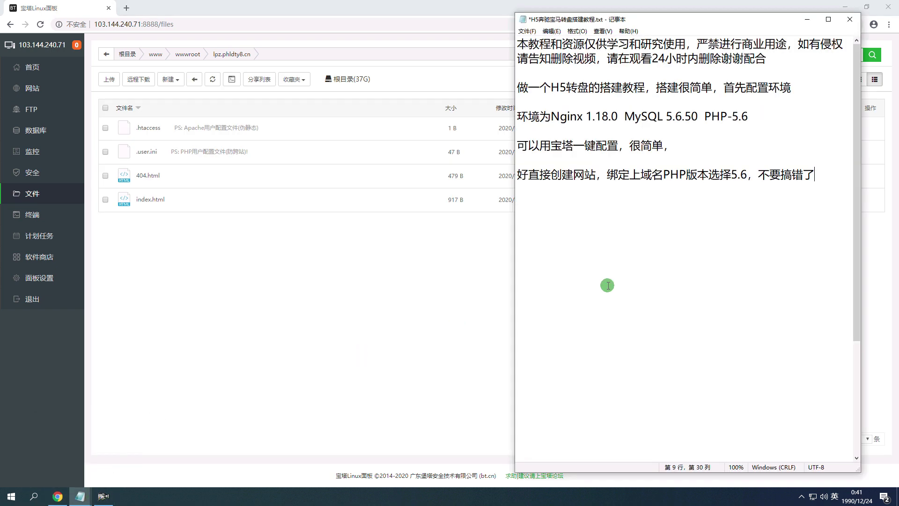
text(chuangjianho)
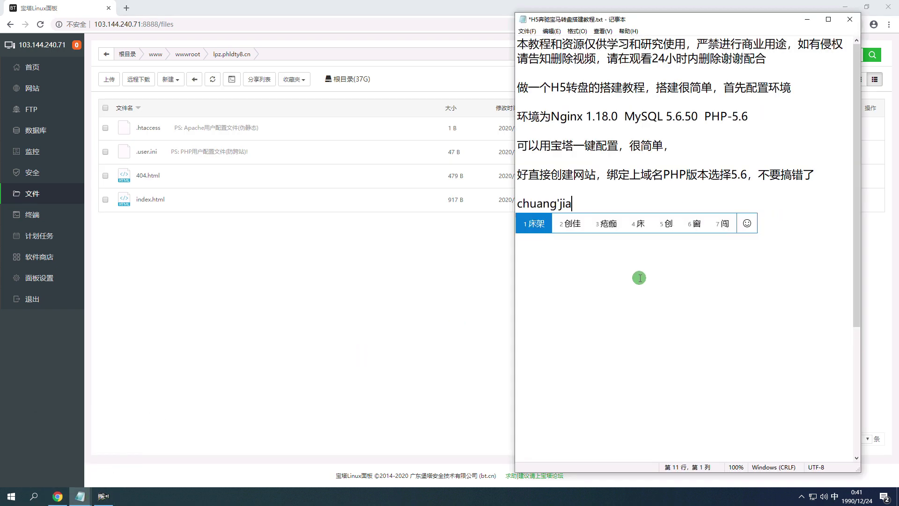
key(space)
text(jinrudao)
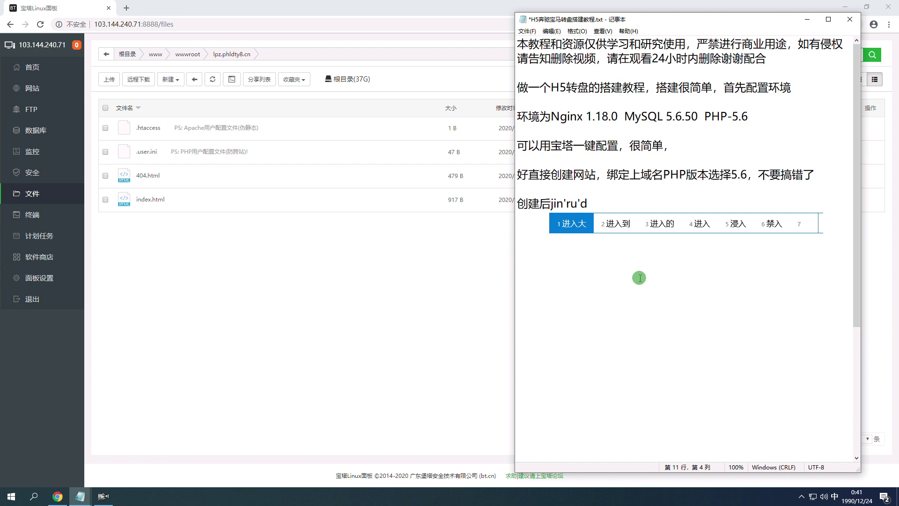
key(space)
text(wangzh)
key(space)
text(genmulu)
key(space)
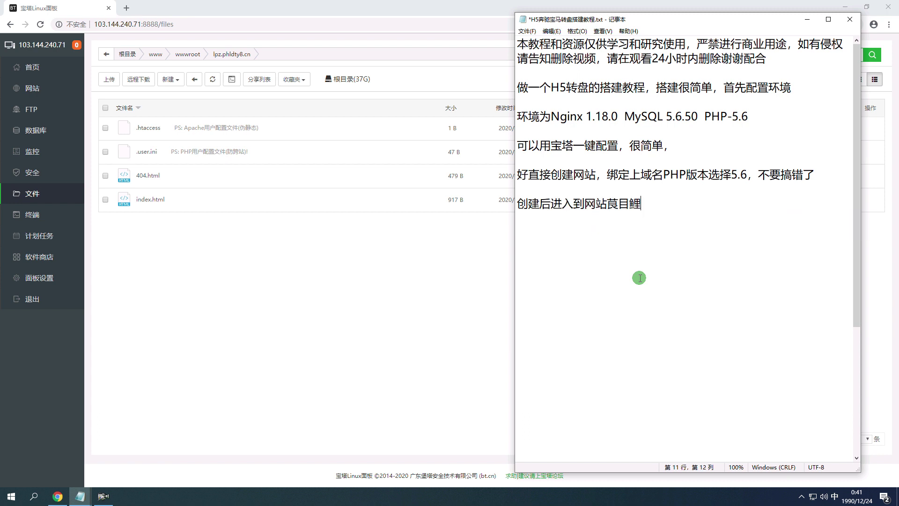
text(gen'm)
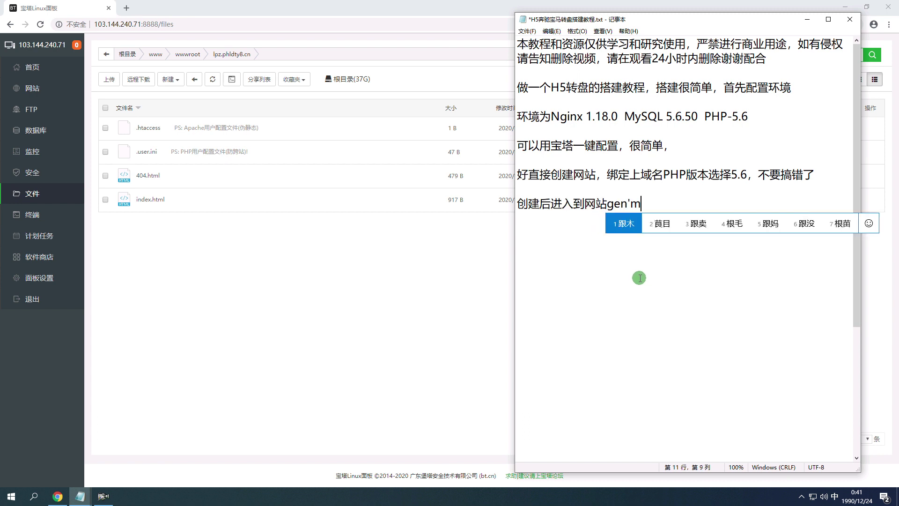
text(u'k)
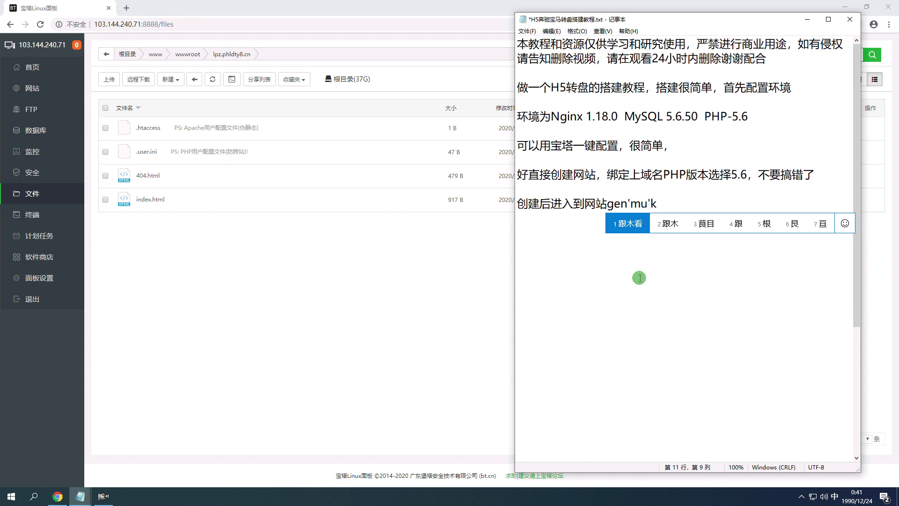
key(BackSpace)
text(lu)
key(space)
Continue the note with ，把源码压缩上传打包传进去.
text(,ba)
key(space)
key(BackSpace)
text(ba2yuanma)
key(space)
text(s)
text(asuo)
key(space)
text(shangchuan)
key(space)
text(dabao)
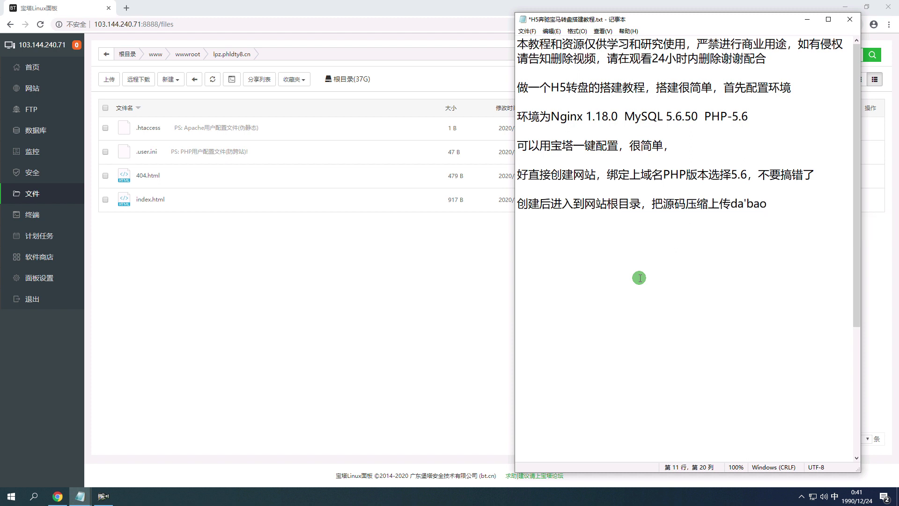
text(chuanjin)
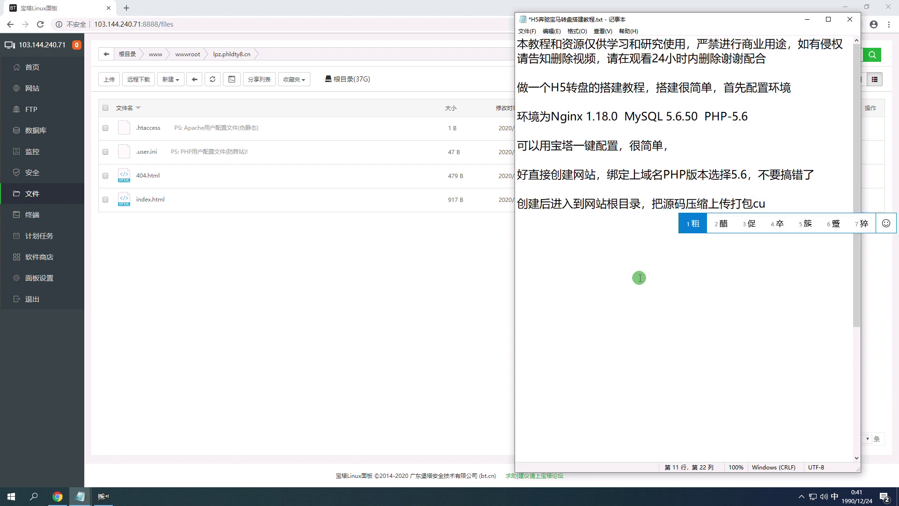
text(qu)
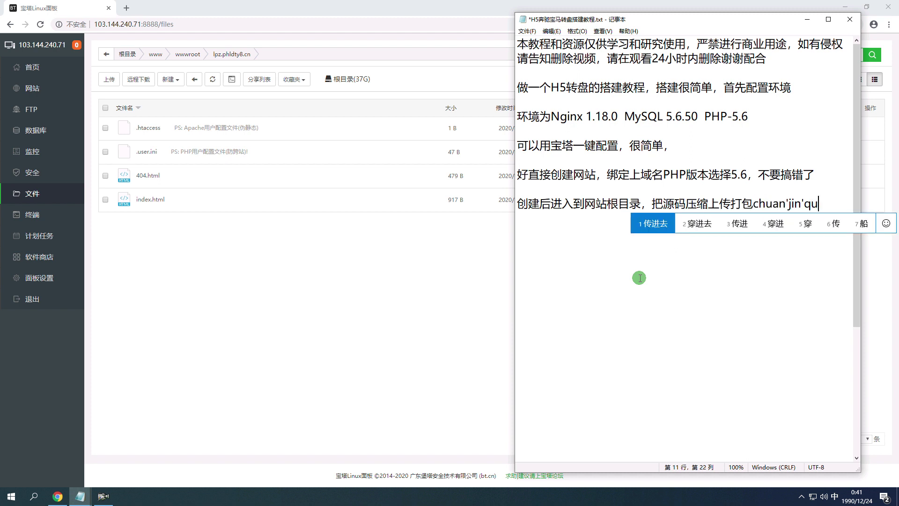
key(space)
Batch-delete all default files in the site root and open the upload window.
click(126, 173)
click(107, 107)
click(792, 79)
click(512, 285)
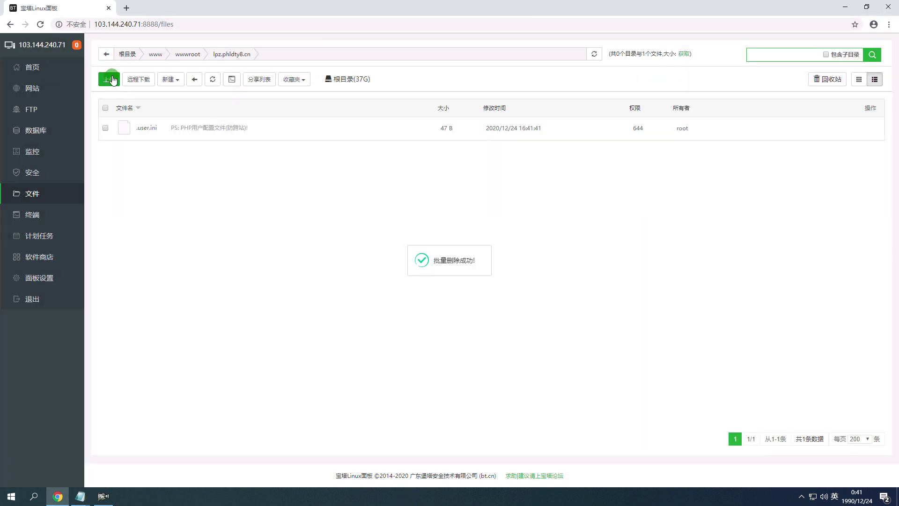
click(109, 79)
click(58, 497)
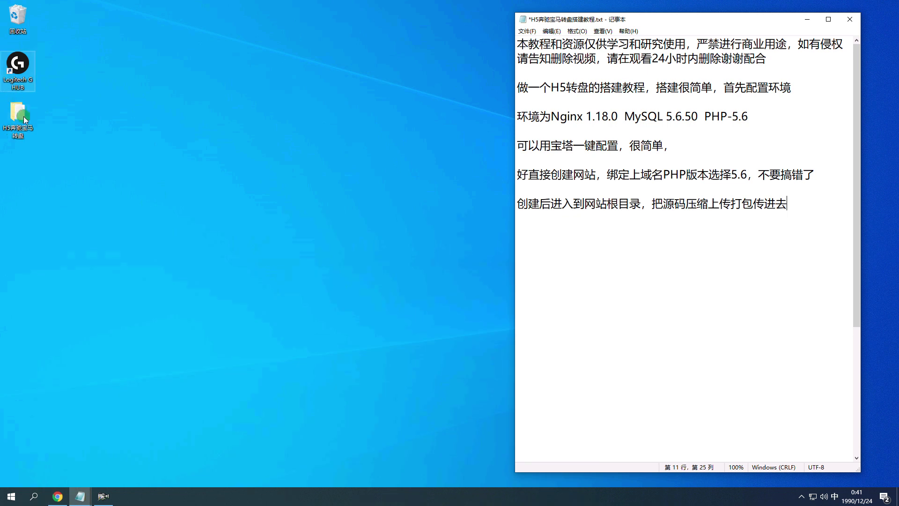
Zip everything in H5奔驰宝马转盘\源码 except the 数据库 folder.
double_click(18, 115)
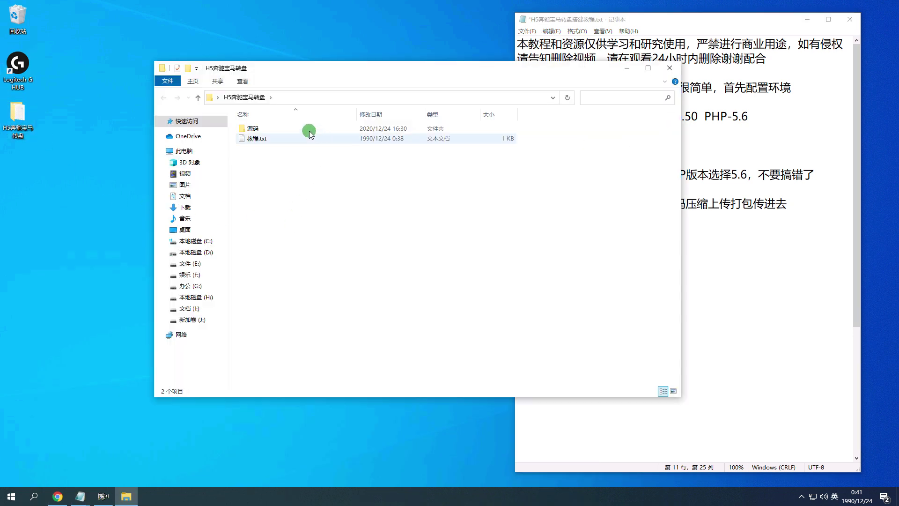
double_click(311, 129)
drag(576, 127, 321, 457)
right_click(348, 249)
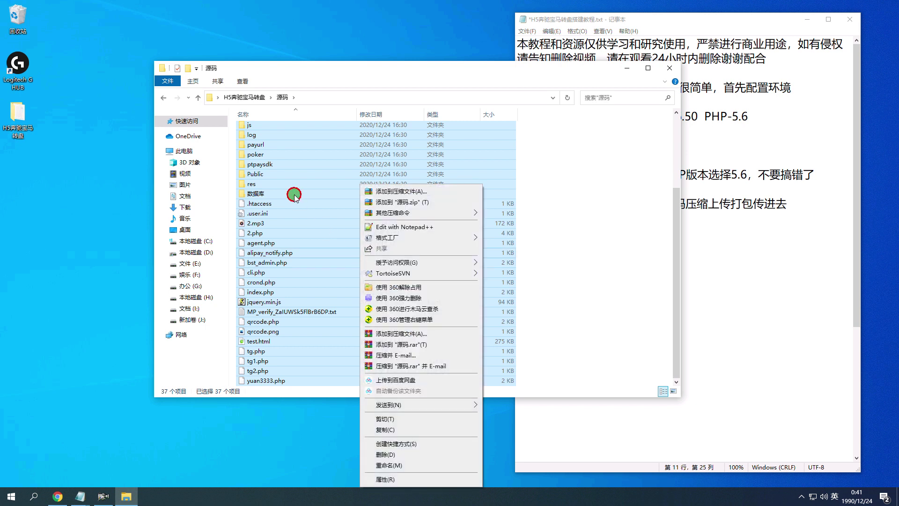
click(295, 194)
scroll(586, 178, up, 4)
drag(571, 133, 284, 133)
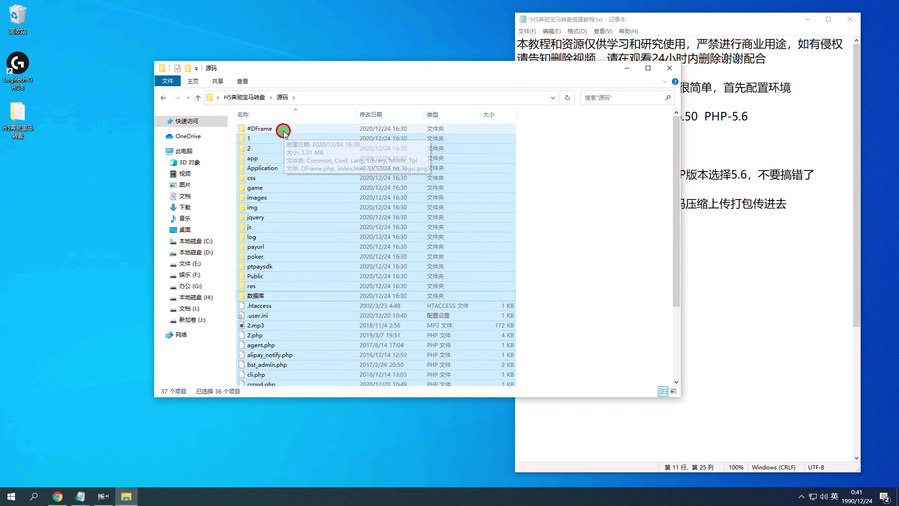
ctrl+click(260, 297)
right_click(362, 188)
click(431, 206)
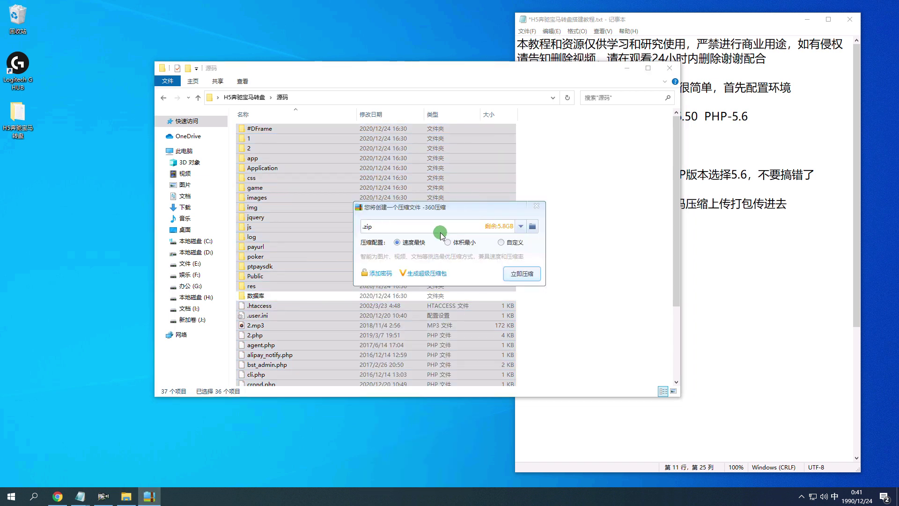
key(Return)
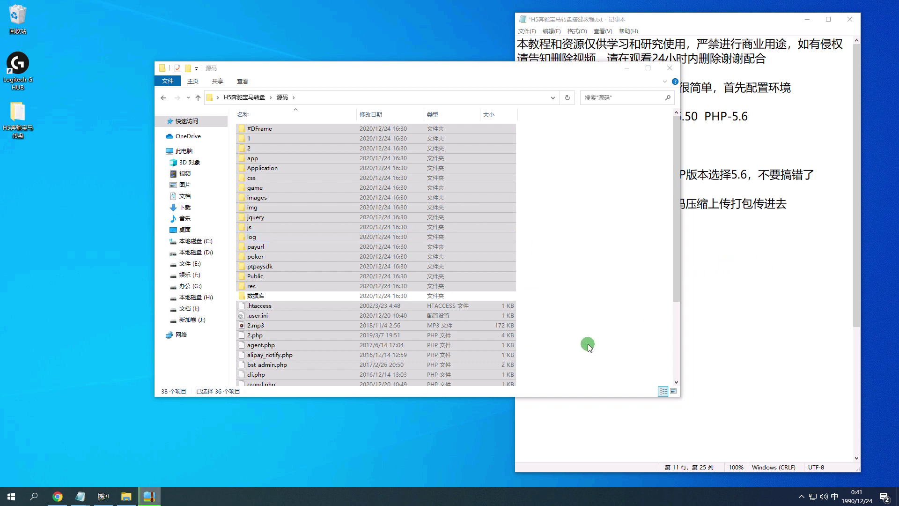
Start a new line in the tutorial notes with 这里.
click(752, 257)
click(640, 251)
text(zheli)
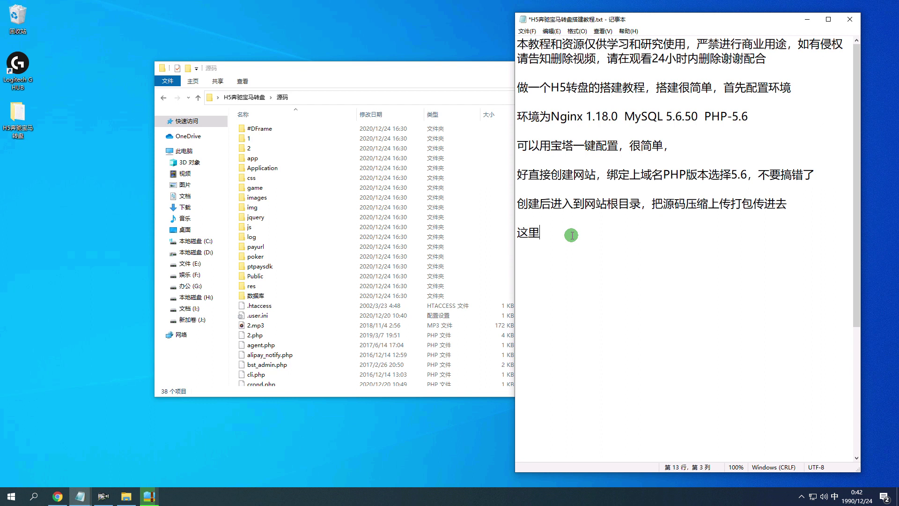
Type the warning '这里压缩格式要用zip，不要有中文，不然会乱码或者无法解压' on the new notes line.
text(压缩格式yao)
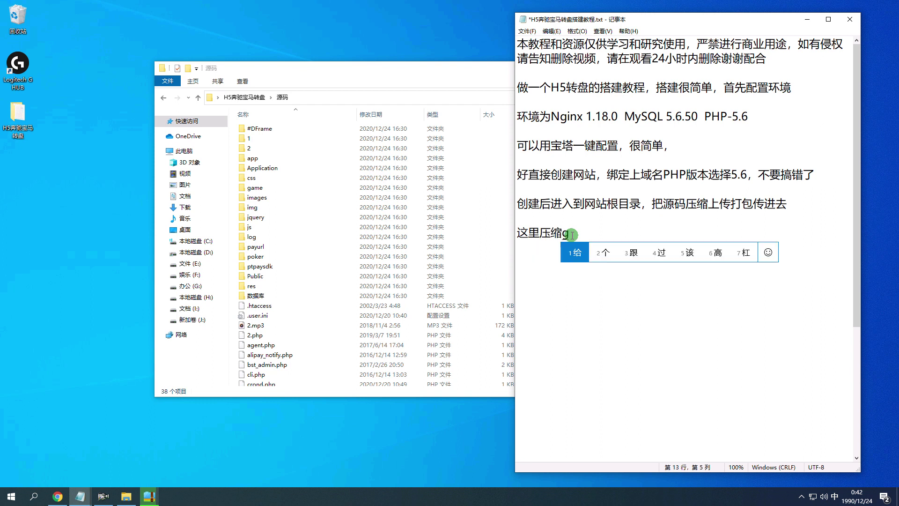
text(yong)
key(space)
text(zip)
key(Return)
text(，buyaoyou)
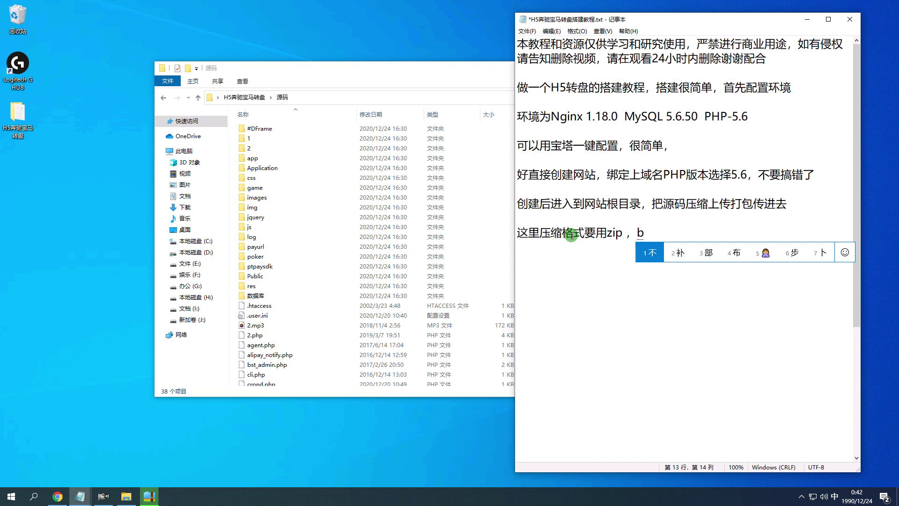
key(space)
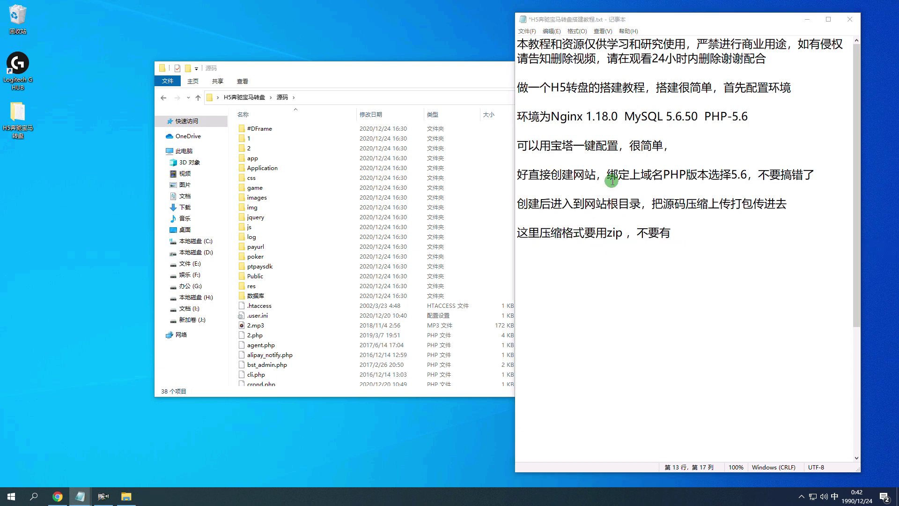
click(716, 254)
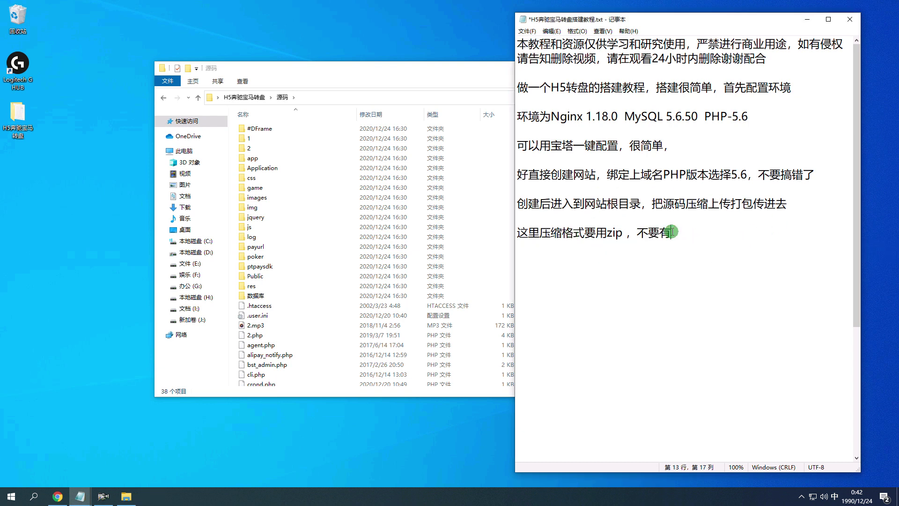
text(we)
key(BackSpace)
text(zhongwen)
key(space)
text(,buira)
key(BackSpace)
key(BackSpace)
key(BackSpace)
text(ranhui)
key(space)
text(luanma)
key(space)
text(huozhe)
key(space)
text(wufa)
key(space)
text(jieya)
key(space)
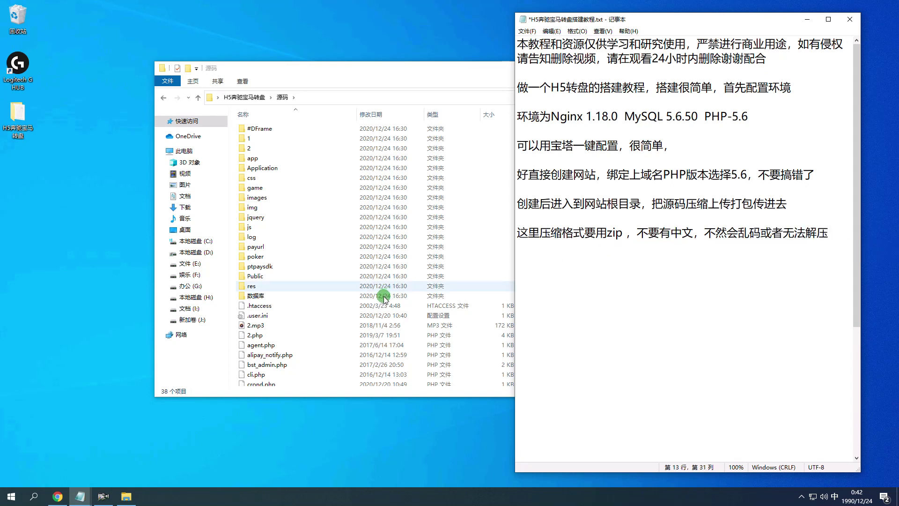
scroll(385, 299, down, 4)
Drag ym.zip into the panel's upload window and start uploading it to /www/wwwroot/lpz.phldty8.cn.
click(266, 370)
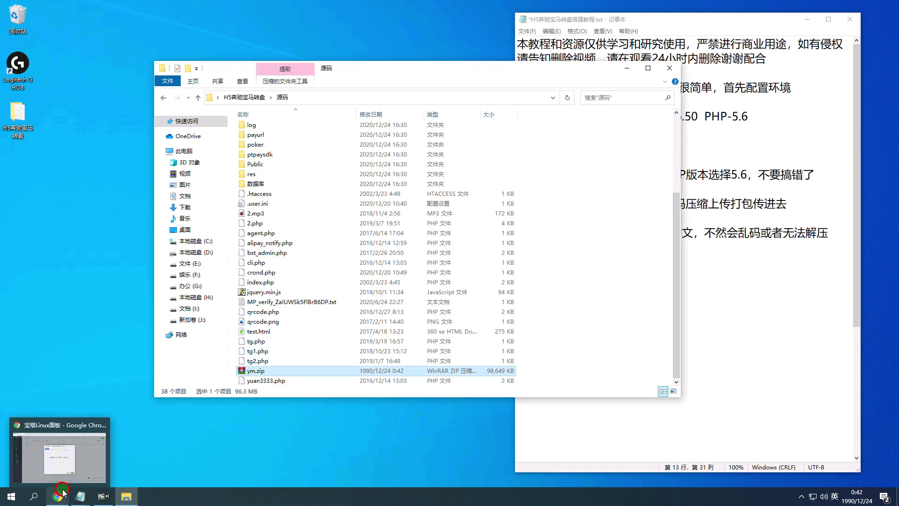
click(63, 493)
click(126, 496)
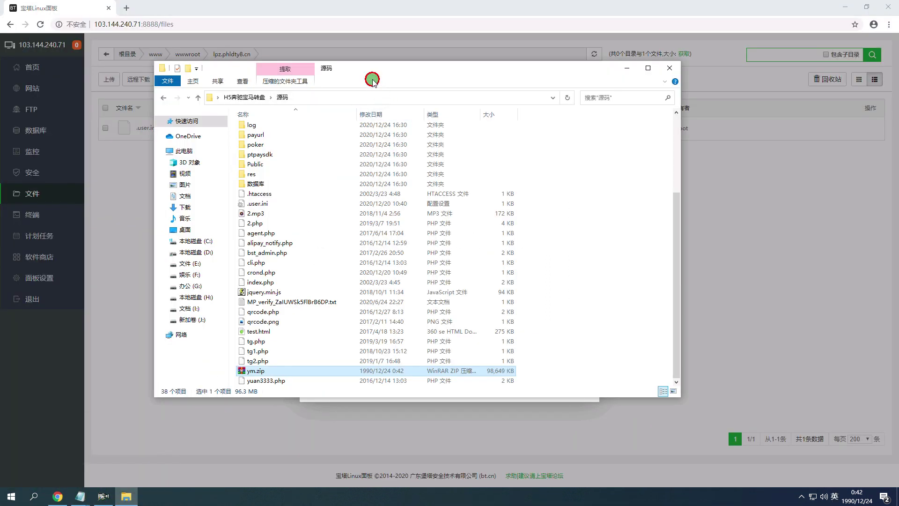
drag(372, 79, 663, 86)
drag(561, 378, 401, 294)
click(579, 388)
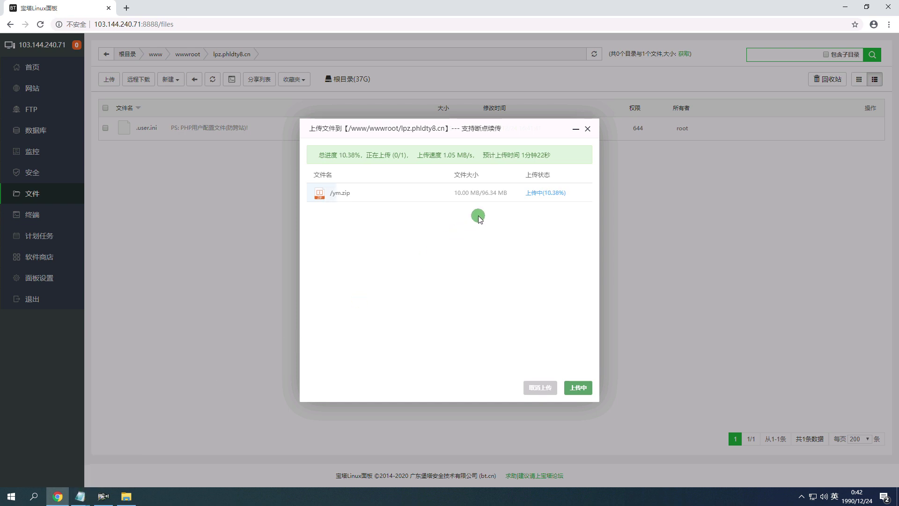
Add the note '上传进来，并解压' on a new line in the notes.
mouse_move(80, 497)
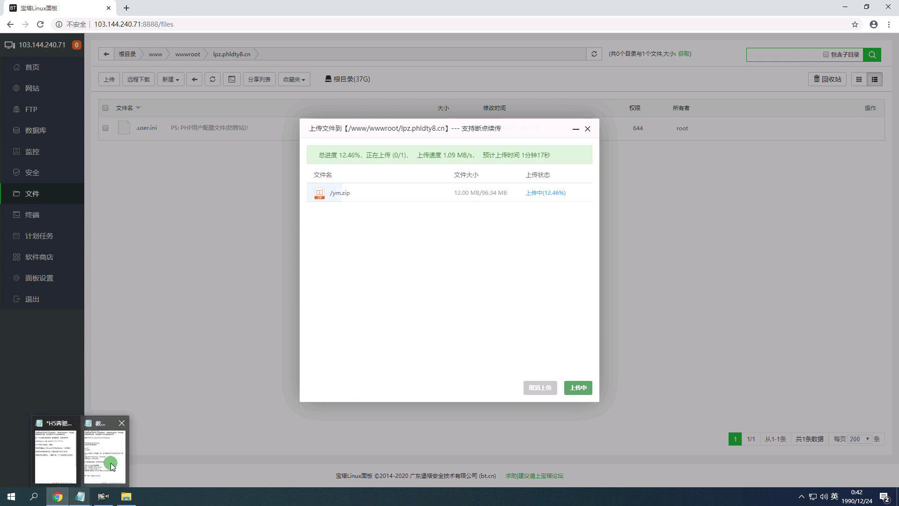
click(56, 456)
key(Return)
key(Return)
text(shangh)
key(BackSpace)
text(chuan)
key(space)
text(jinlai)
key(space)
text(,bing)
key(space)
text(jieya)
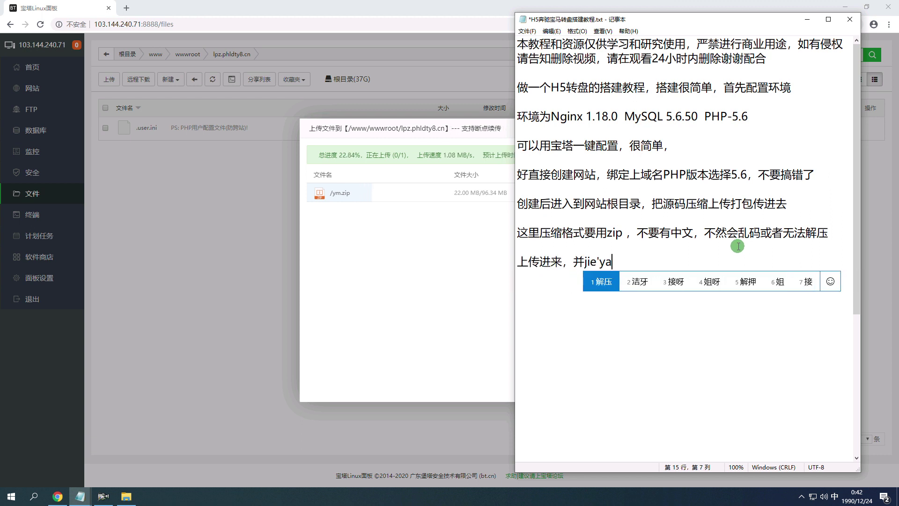
key(space)
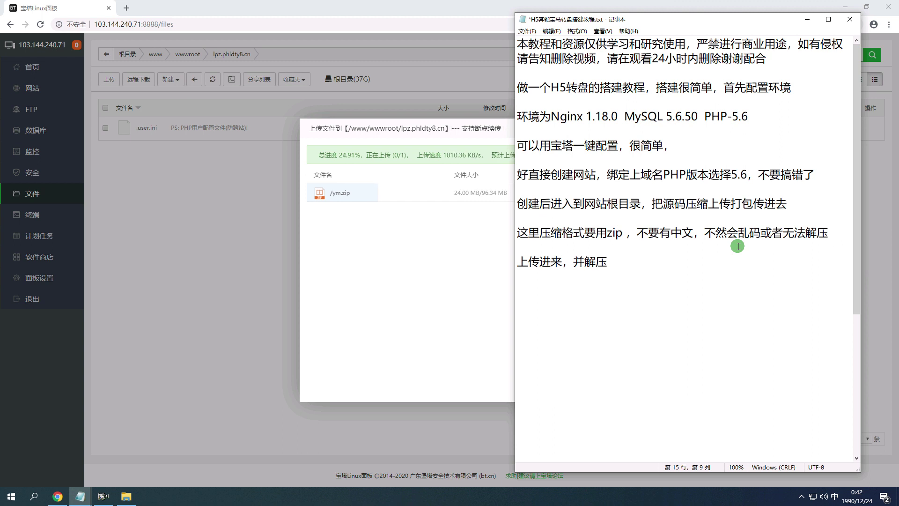
click(438, 143)
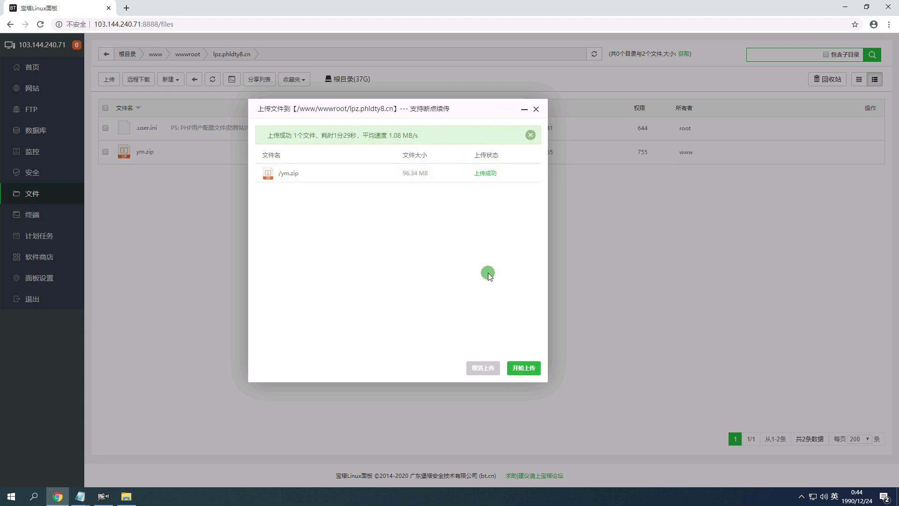
Close the finished upload dialog and extract ym.zip into the site folder.
click(488, 368)
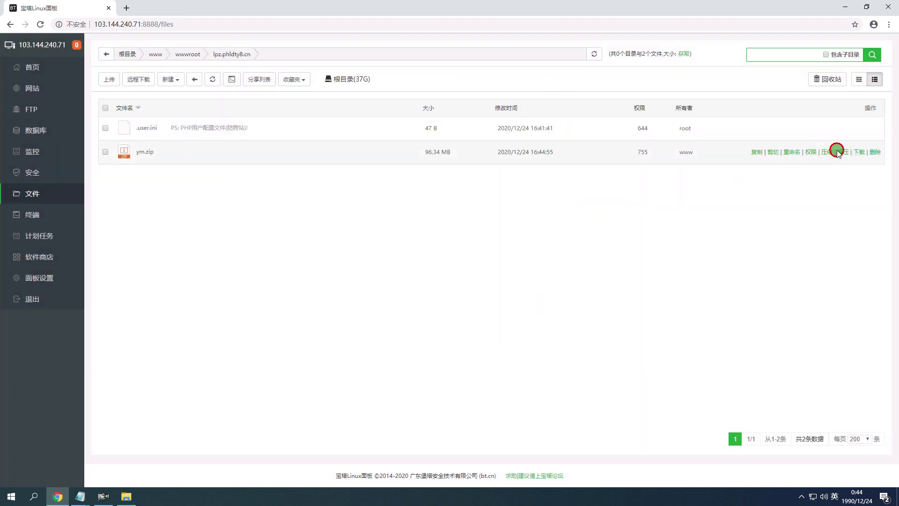
click(835, 152)
click(546, 320)
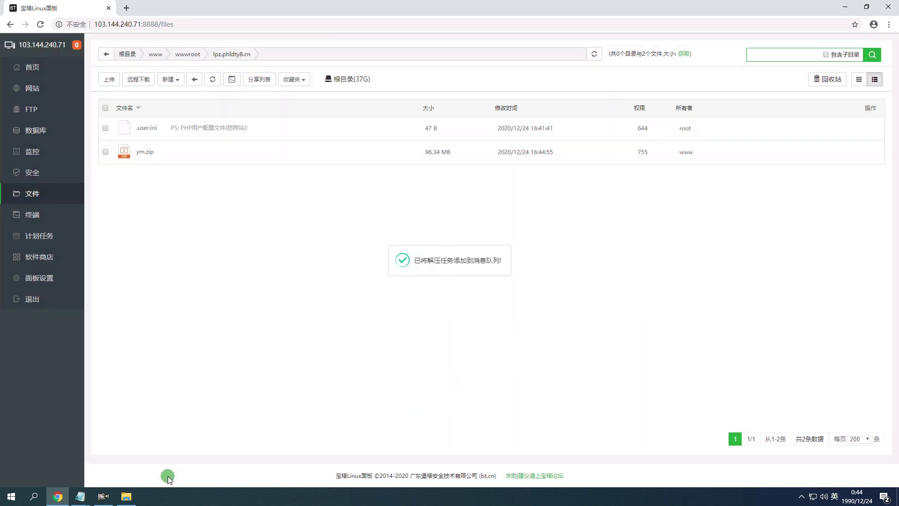
Continue the H5 tutorial notes with '，这个文字教程就已经很详细了，只不过'.
mouse_move(80, 496)
click(104, 464)
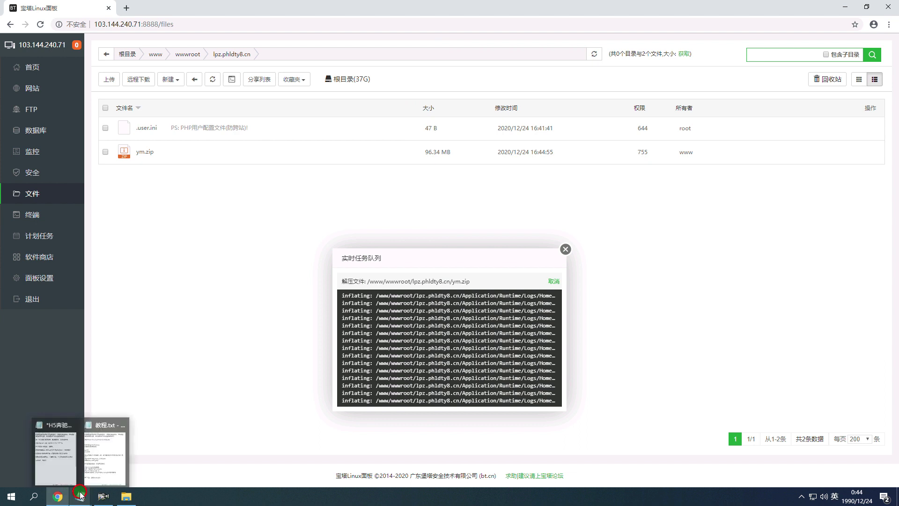
click(49, 461)
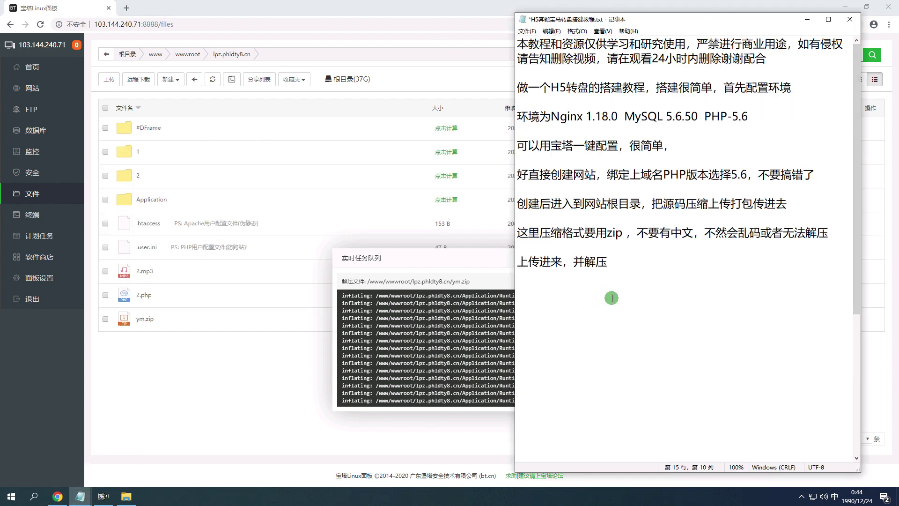
text(,zhege wenzi)
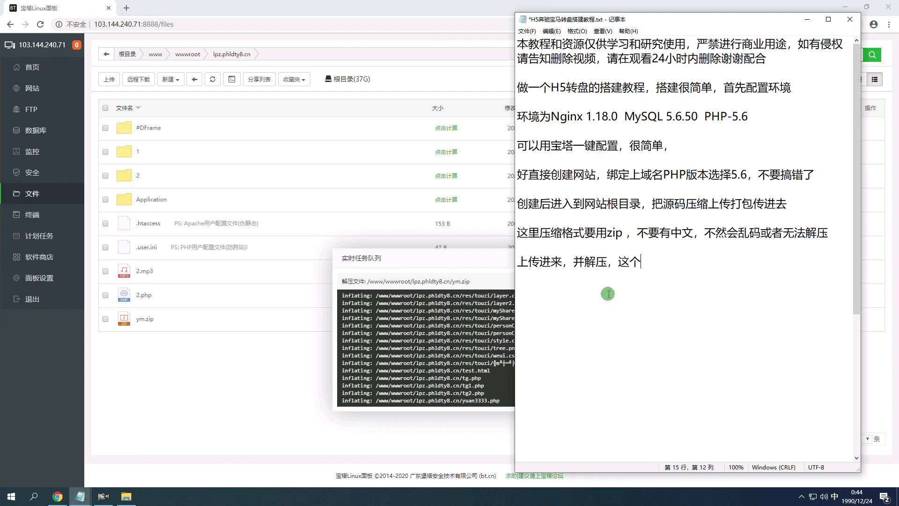
text( jiaocheng jiuiyijing h)
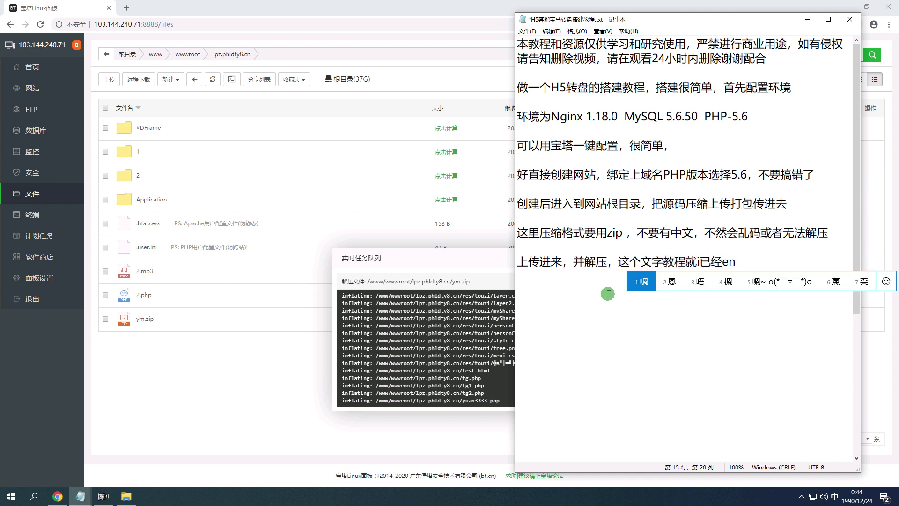
text(enxiangxile ,zh)
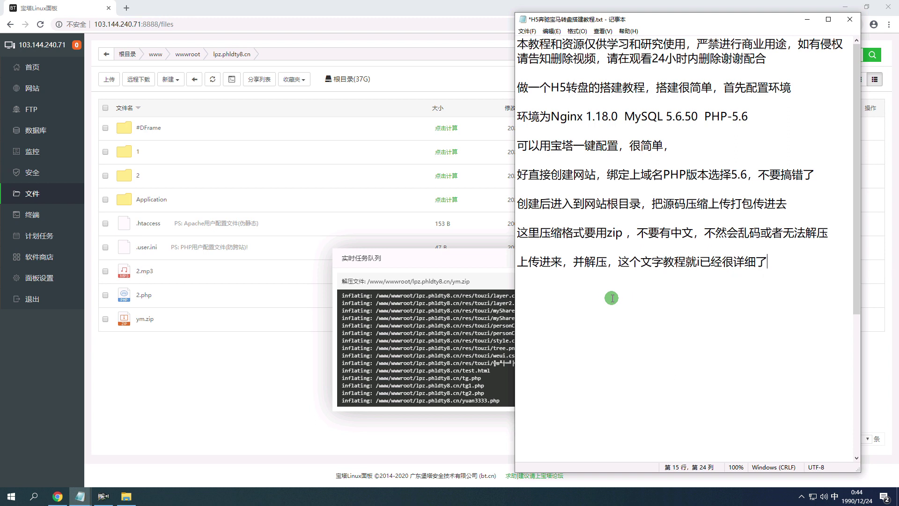
text(ibuguo)
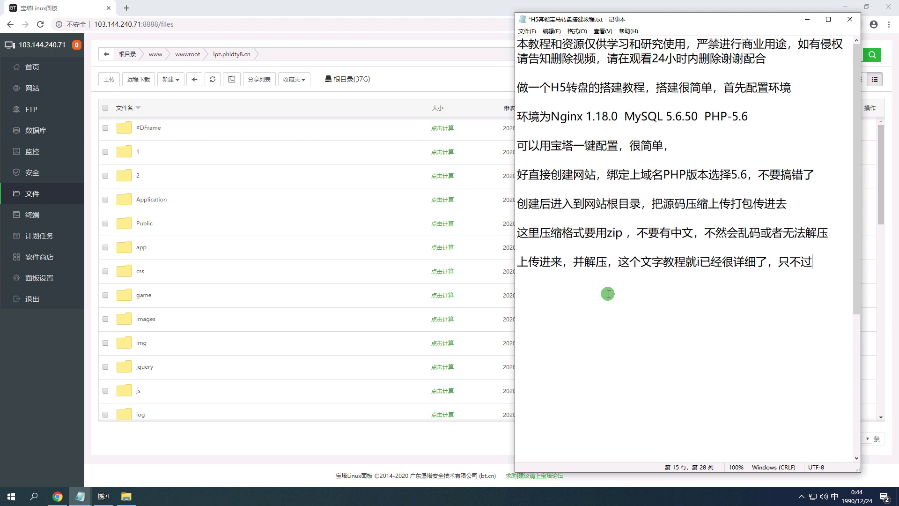
Finish with '这样更简单', then start a new line '解压后创建一个新的数据库'.
text(zheyang gen)
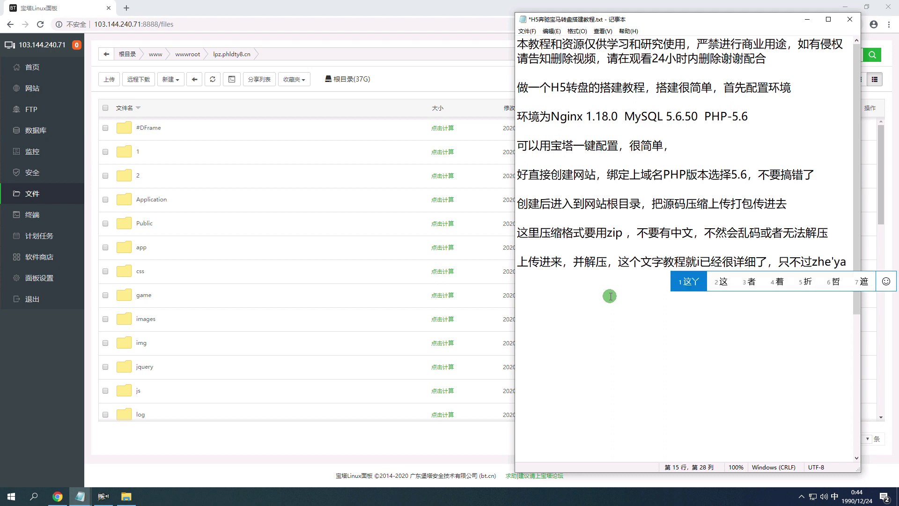
text(g jiandan)
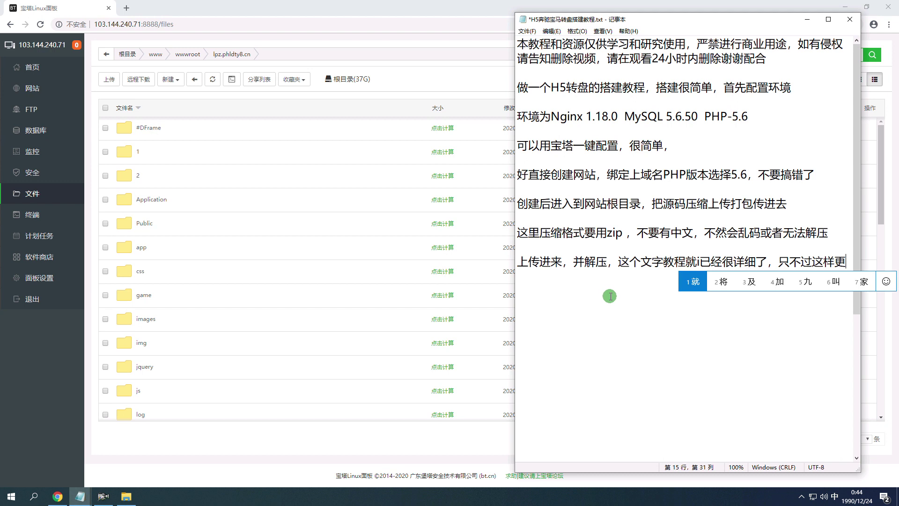
key(Return)
key(Return)
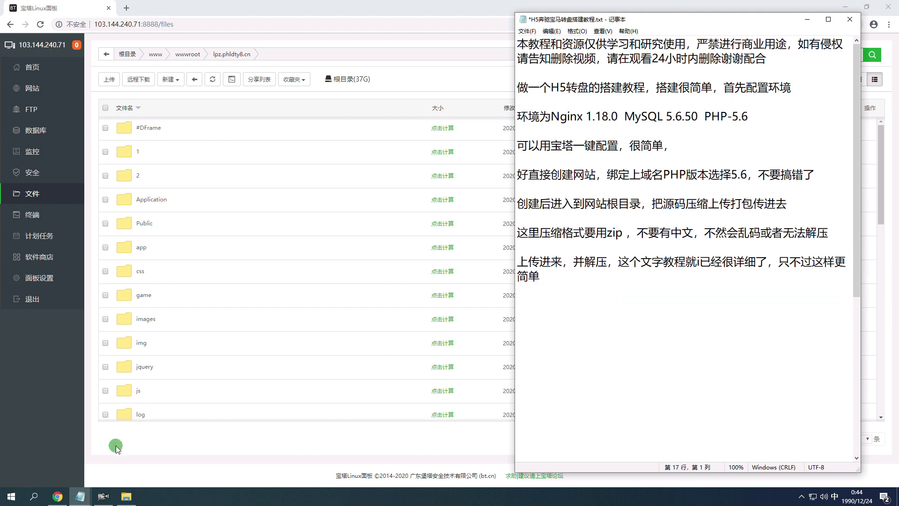
text(jieyahou chua)
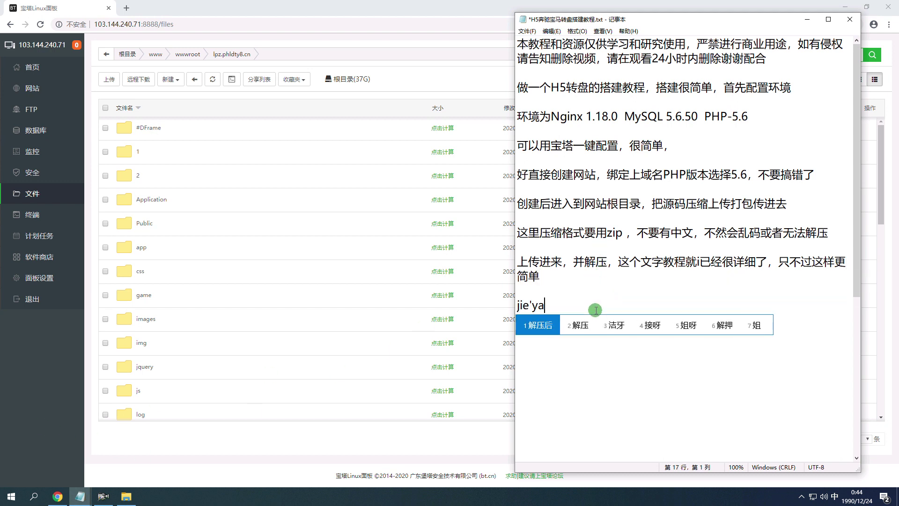
text(ng)
key(space)
key(BackSpace)
key(BackSpace)
text(chuan)
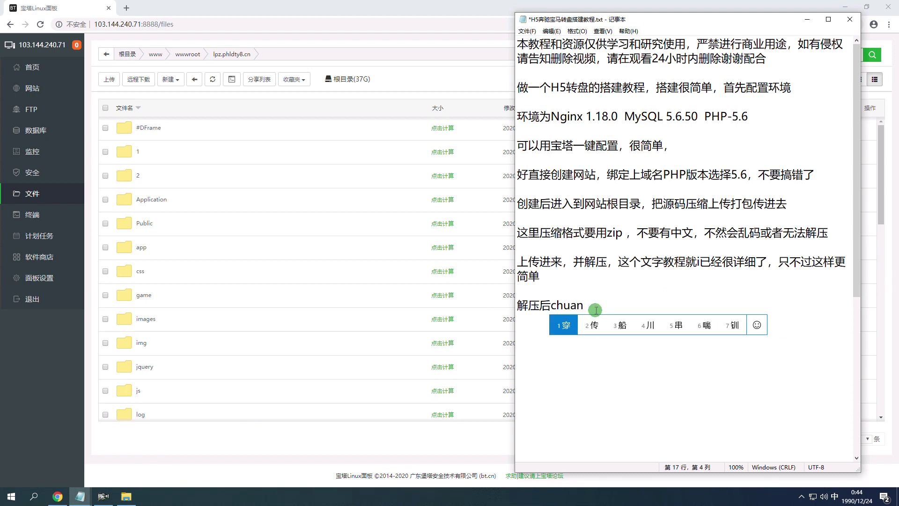
text(gjian2yige)
key(space)
text(xins)
key(BackSpace)
text(de)
key(space)
text(shujuku)
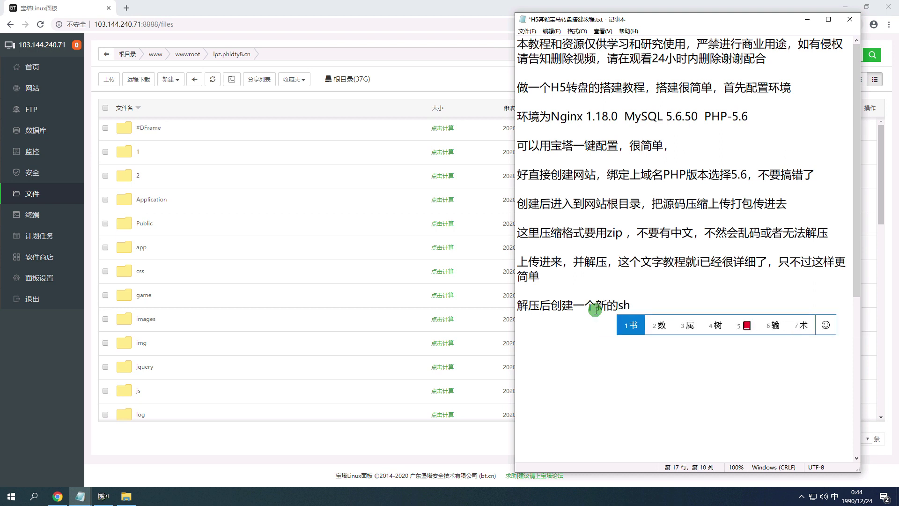
key(space)
Complete the line with '把数据库上传并导入'.
text(bna2ba)
key(space)
text(shu)
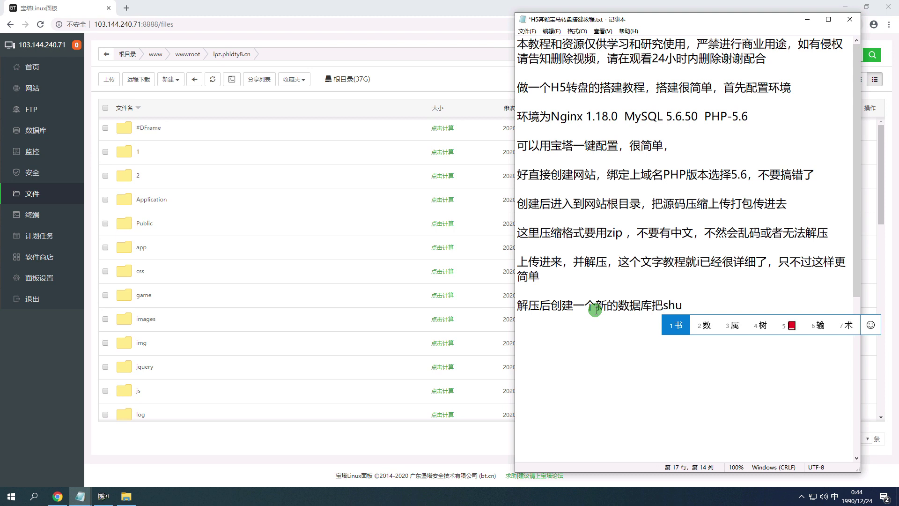
text(juku)
key(space)
text(shangchuan)
key(space)
text(bing)
key(space)
text(daoru)
key(space)
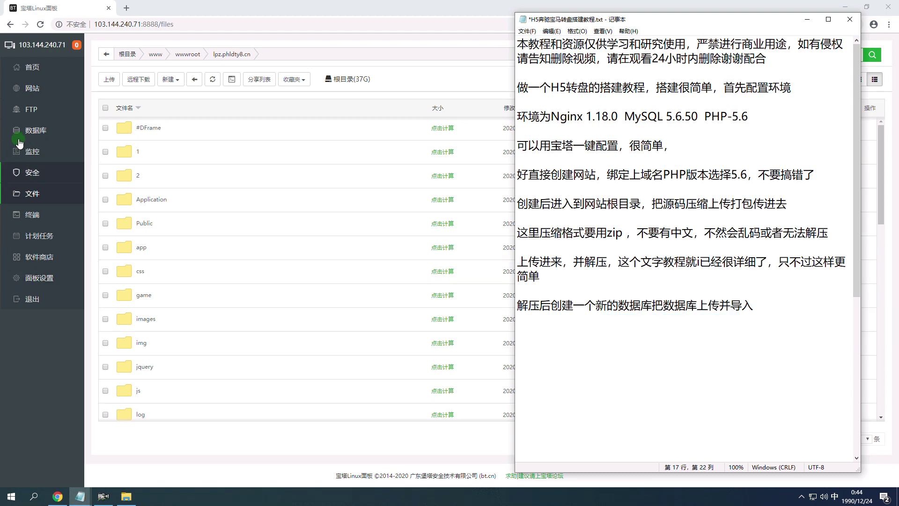
click(19, 140)
Add a new database named dzp with its own password.
click(117, 115)
click(400, 209)
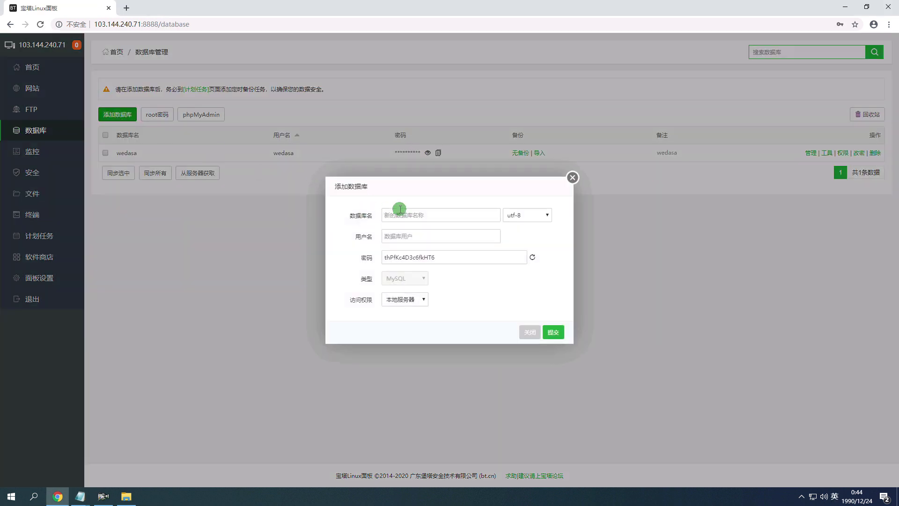
click(437, 213)
text(dzp)
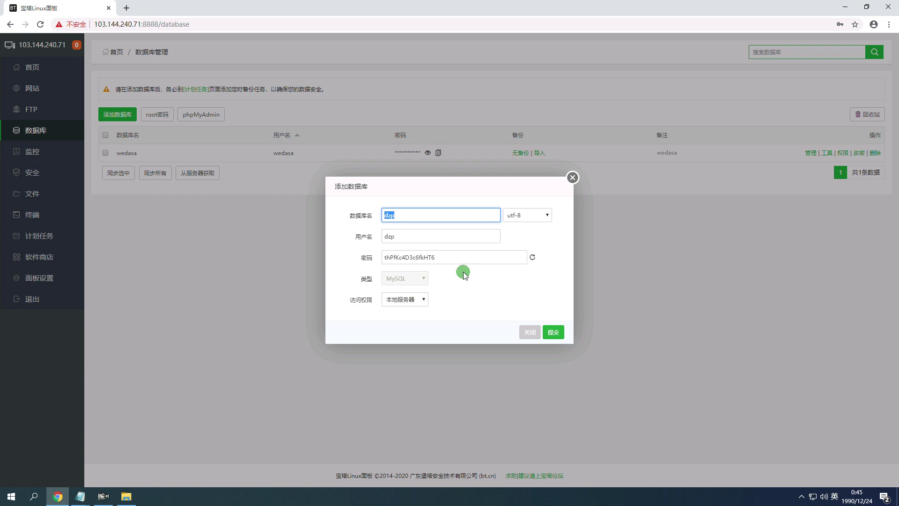
drag(460, 263, 395, 263)
text(dzp)
click(566, 333)
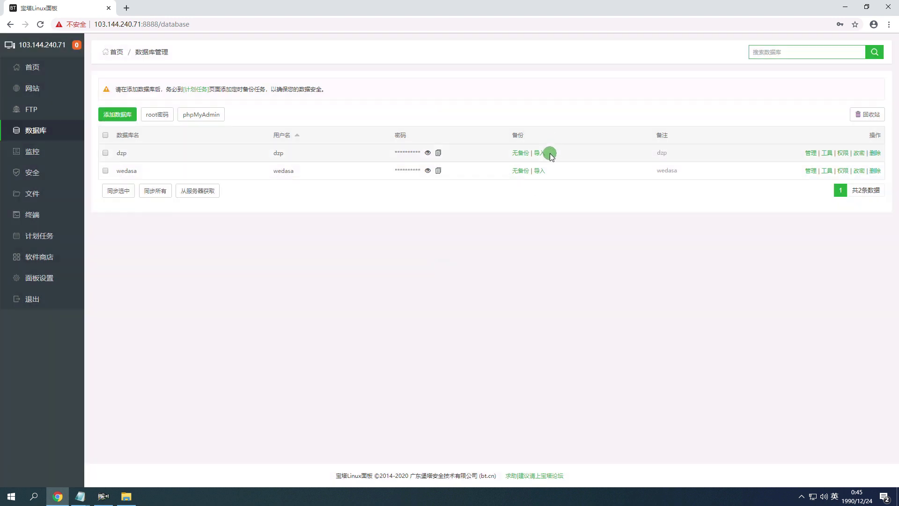
Upload sjk.sql from the source's 数据库 folder and import it into the dzp database.
click(538, 157)
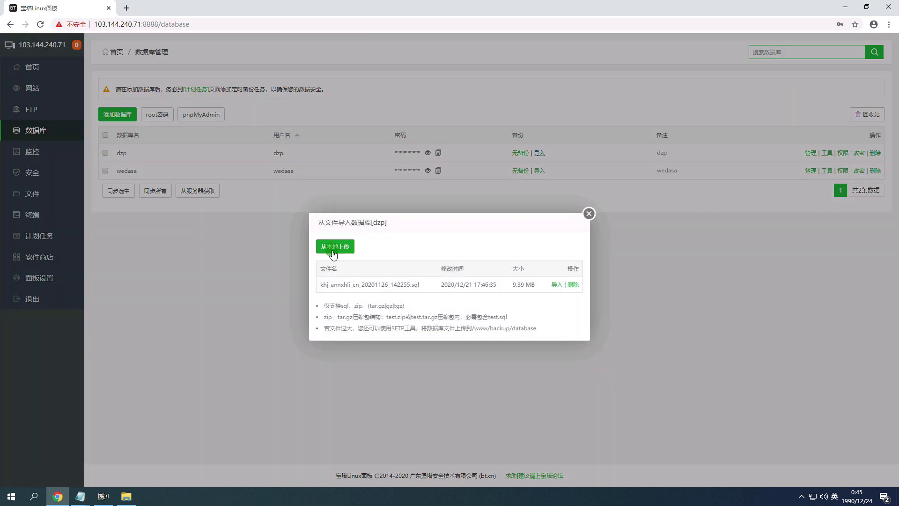
click(334, 252)
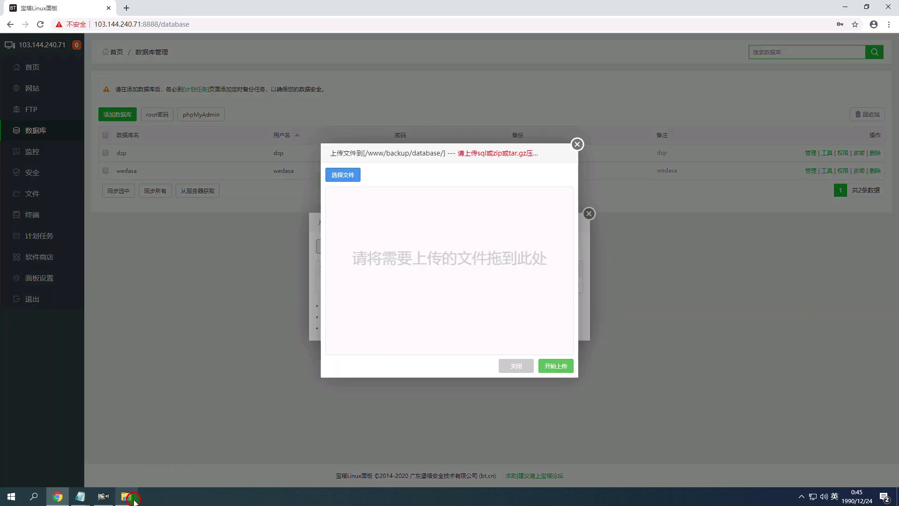
click(126, 496)
double_click(554, 188)
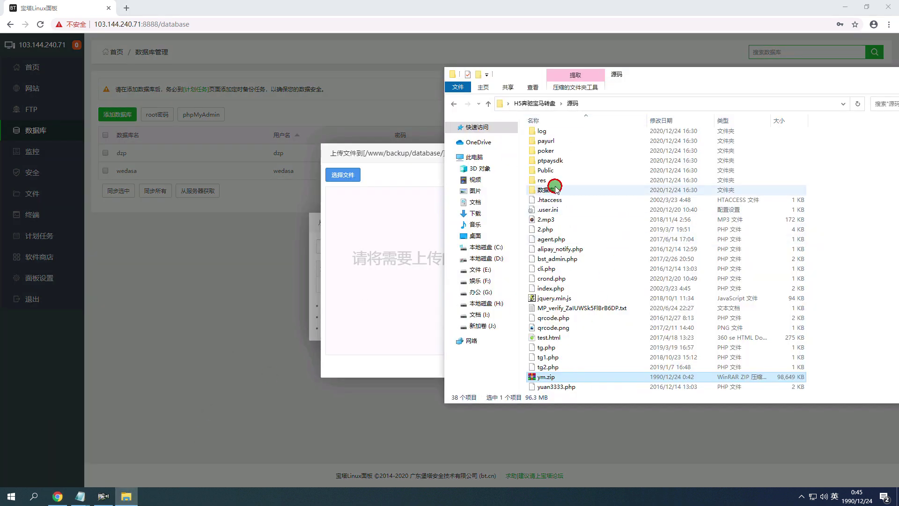
click(547, 136)
drag(546, 135, 474, 305)
click(554, 366)
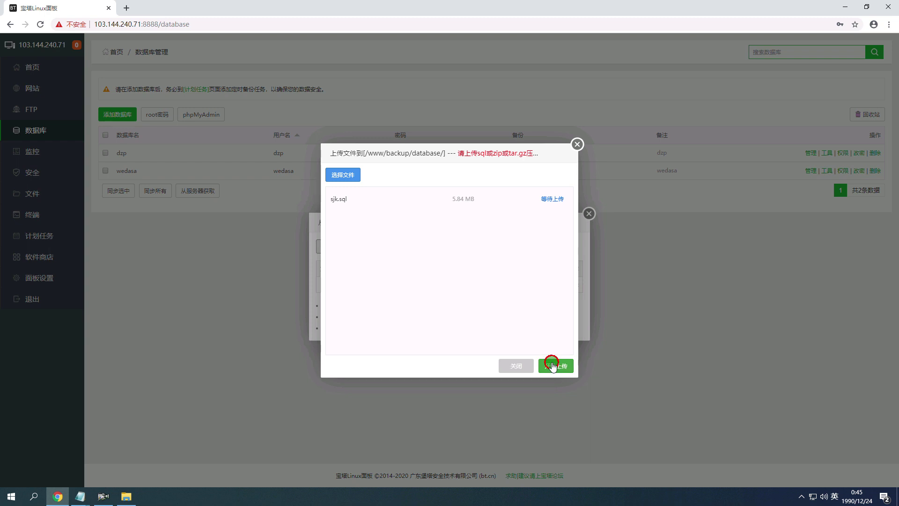
click(518, 367)
click(556, 284)
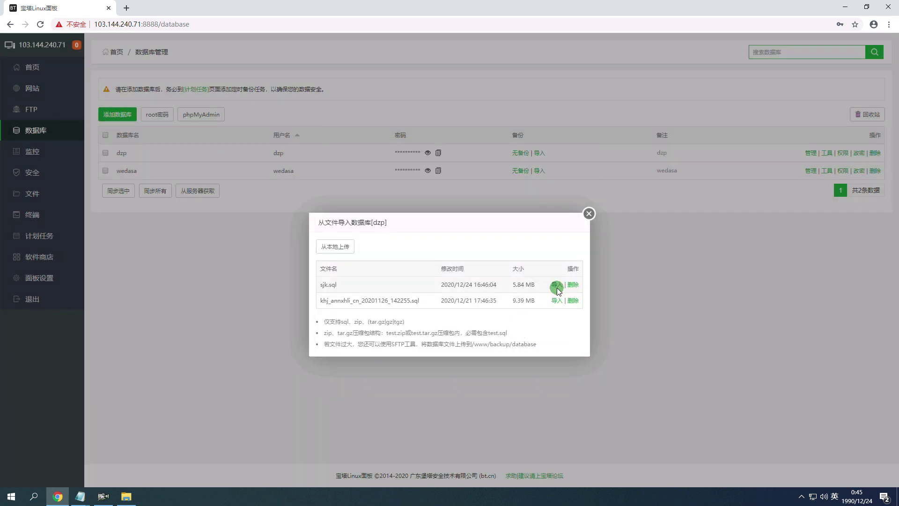
key(Return)
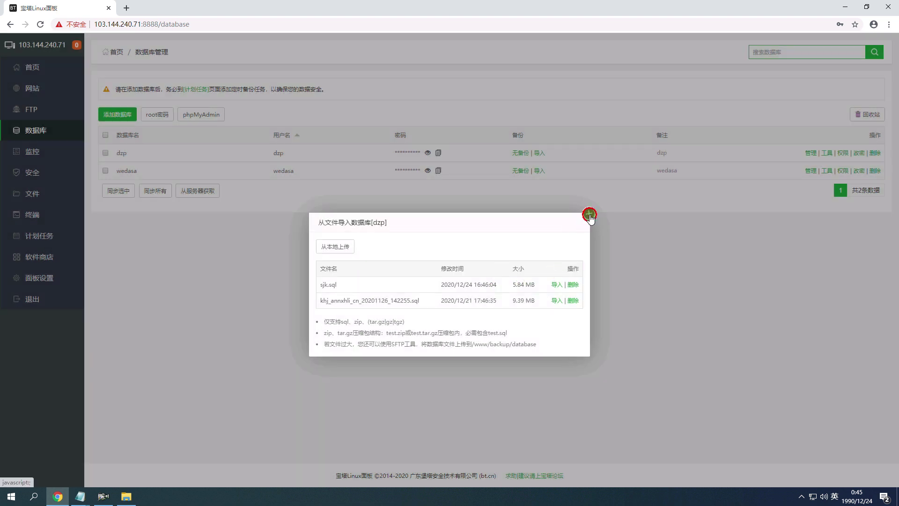
click(589, 214)
click(65, 88)
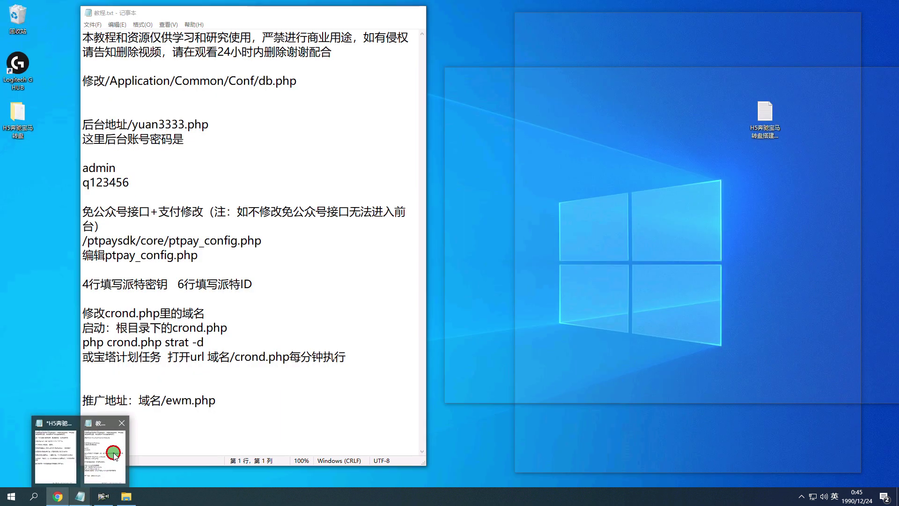
Paste the db.php edit line from 教程.txt into the H5 notes, with '进入到网站根目录' above it.
click(80, 498)
mouse_move(80, 498)
click(98, 450)
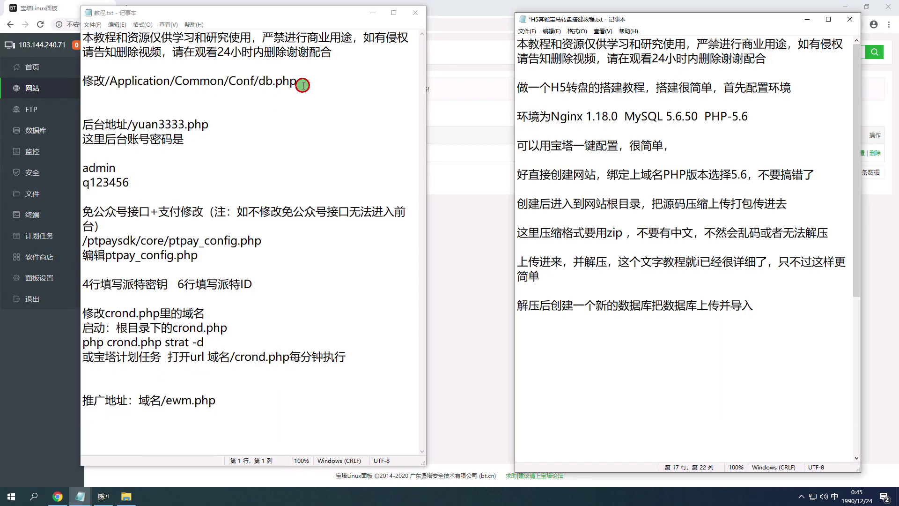
drag(297, 81, 83, 80)
key(ctrl+c)
click(578, 335)
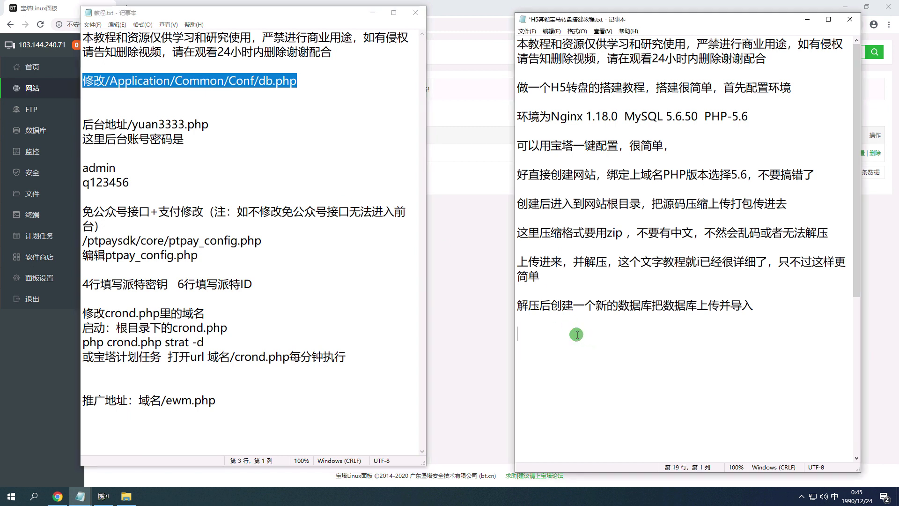
key(ctrl+v)
key(Home)
key(Return)
text(jinru dao wanzhan genmulu )
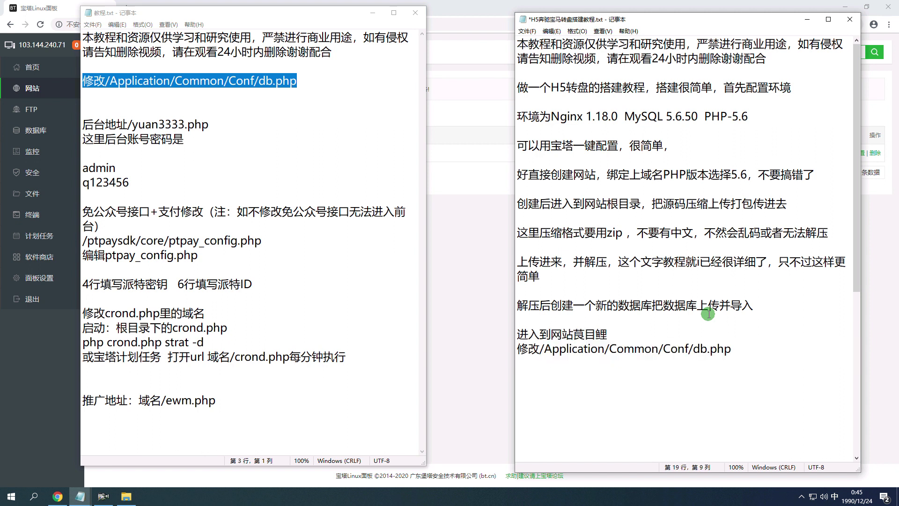
text(genmulu)
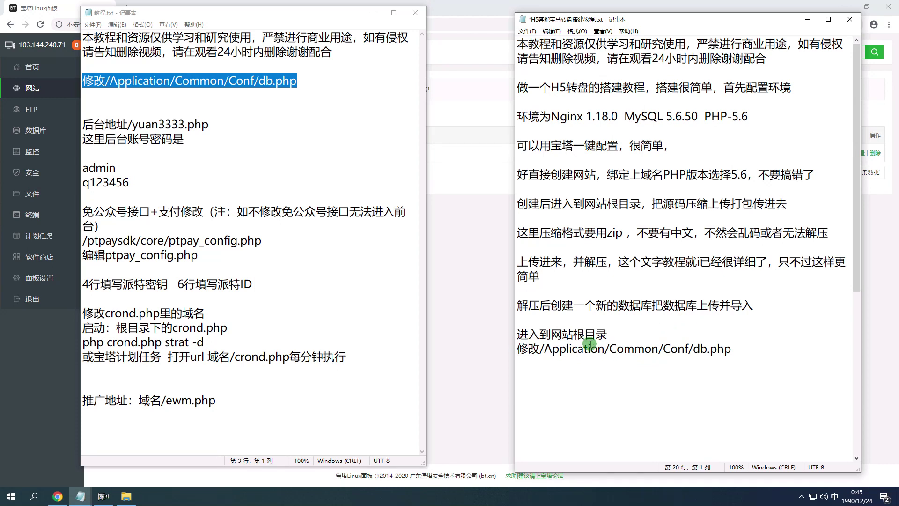
drag(517, 349, 731, 349)
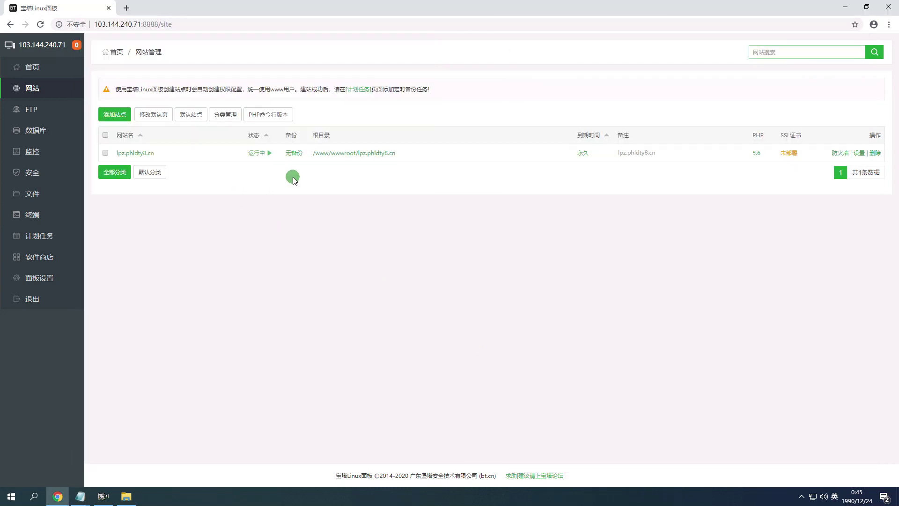
Browse lpz.phldty8.cn > Application > Common > Conf and open db.php in the online editor.
click(341, 153)
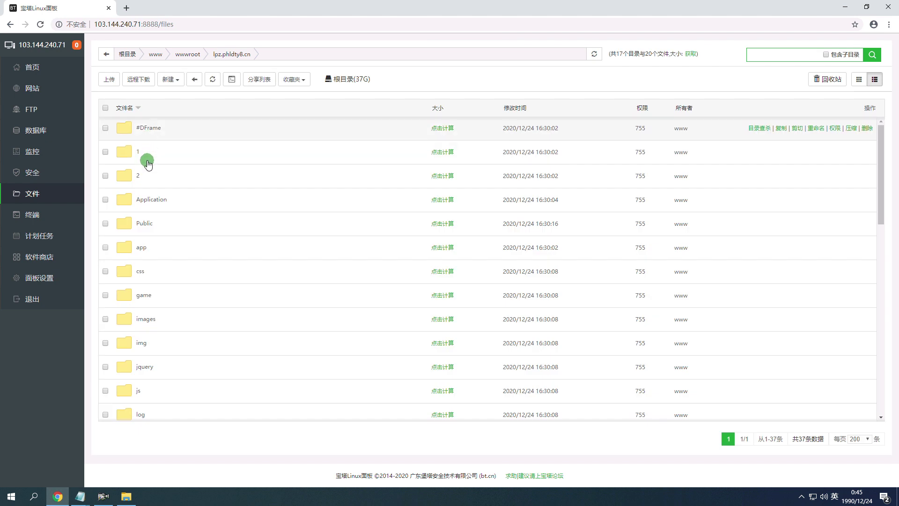
click(146, 200)
click(150, 175)
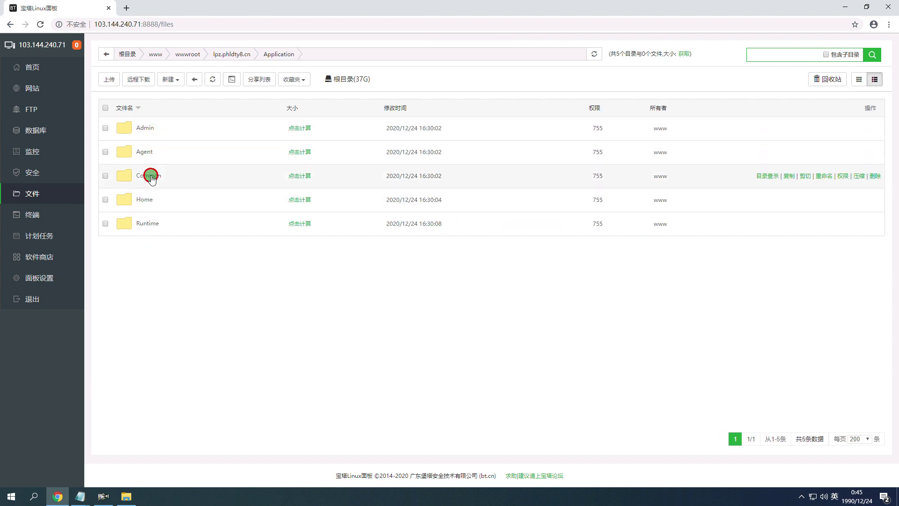
click(138, 151)
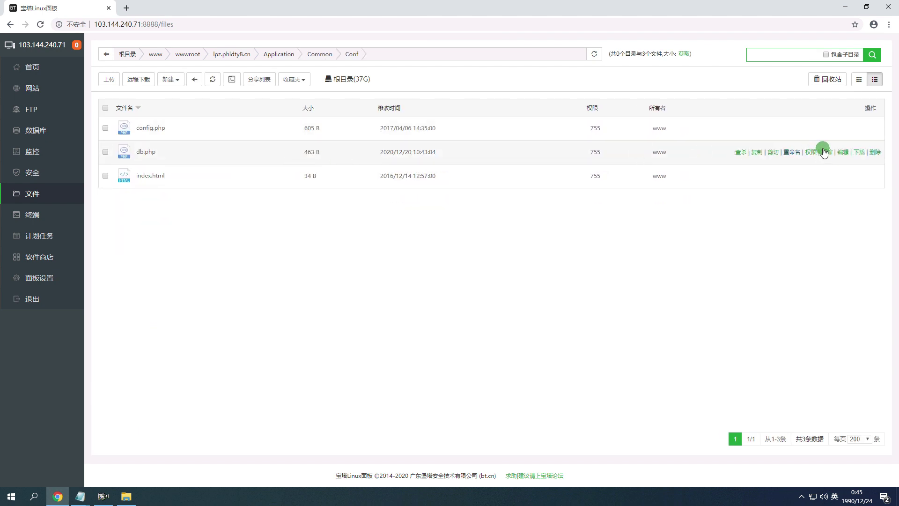
click(841, 152)
drag(426, 248, 235, 218)
Start a new line in the H5 notes reading '把里面的信息'.
mouse_move(80, 495)
click(95, 461)
click(693, 368)
key(shift)
text(balimiande)
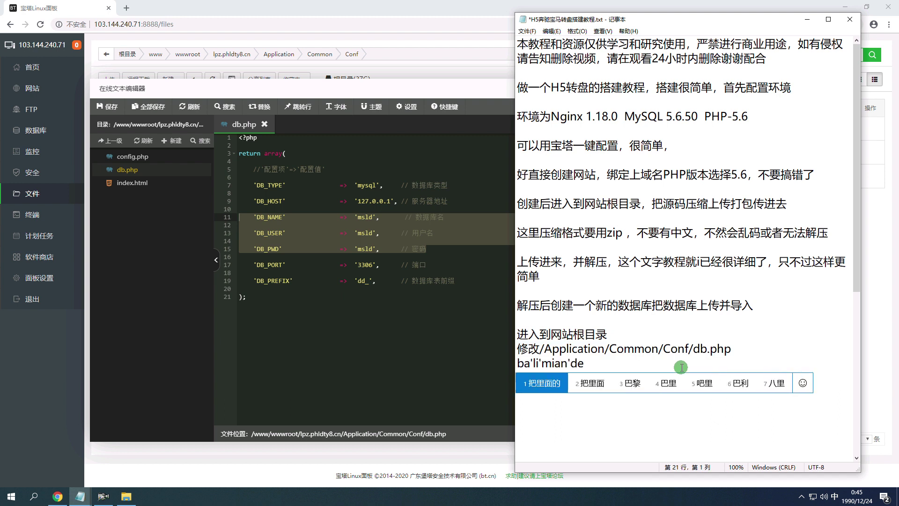
key(space)
text(xinxi)
key(space)
Finish the note line as '把里面的信息改为你的数据库信息'.
text(gaiwei)
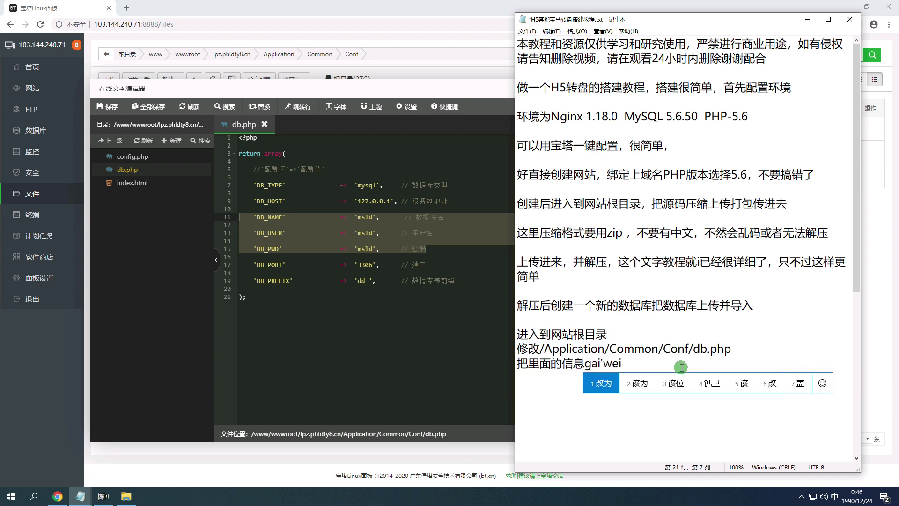
key(space)
text(n)
text(你的数据库信息)
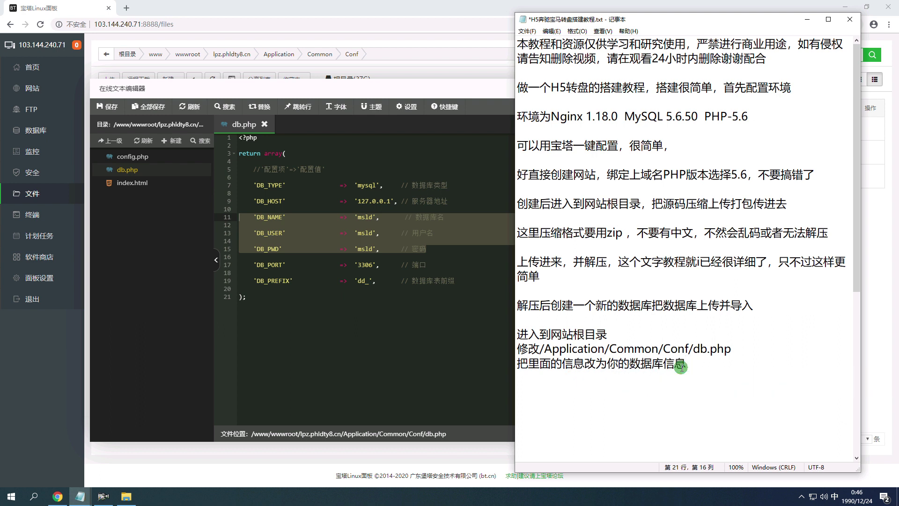
click(57, 450)
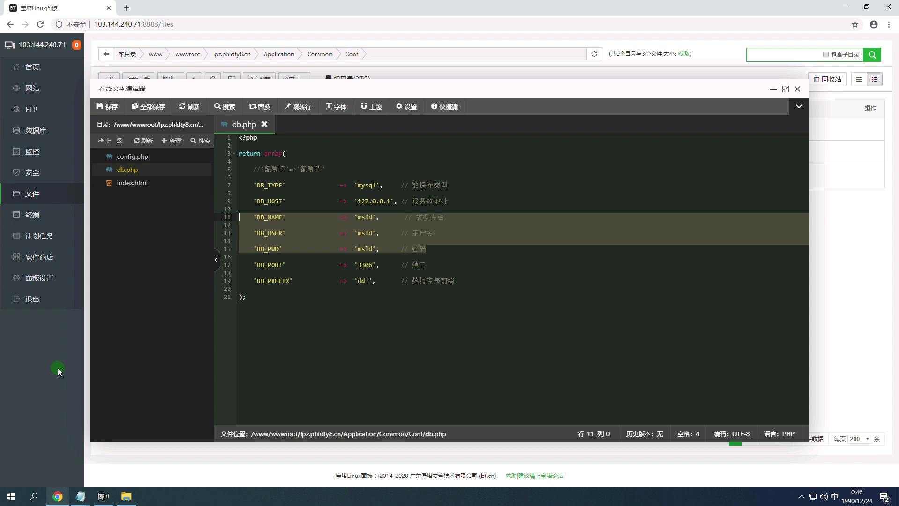
click(33, 131)
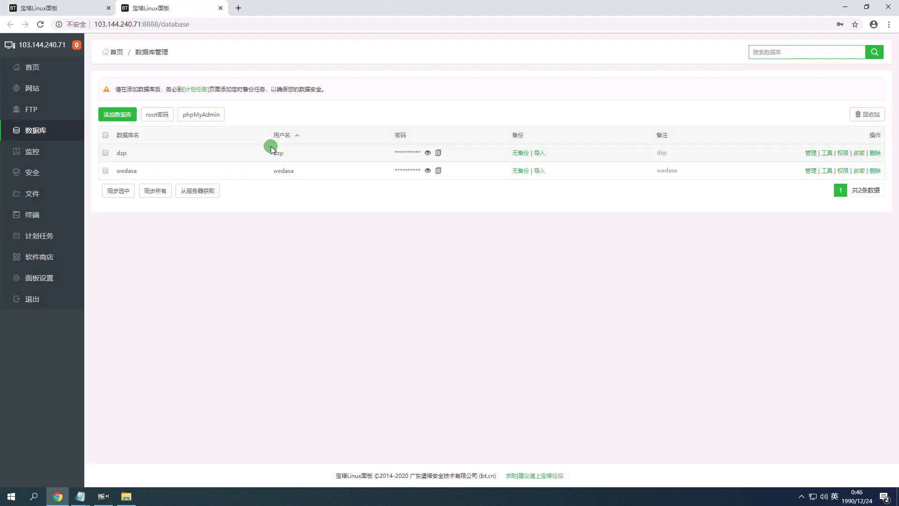
key(ctrl+Tab)
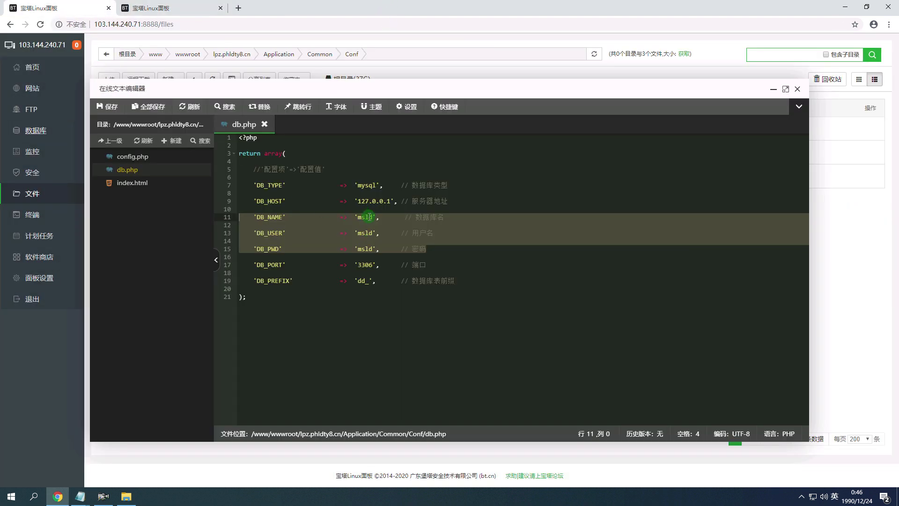
double_click(369, 217)
text(dzp)
click(362, 234)
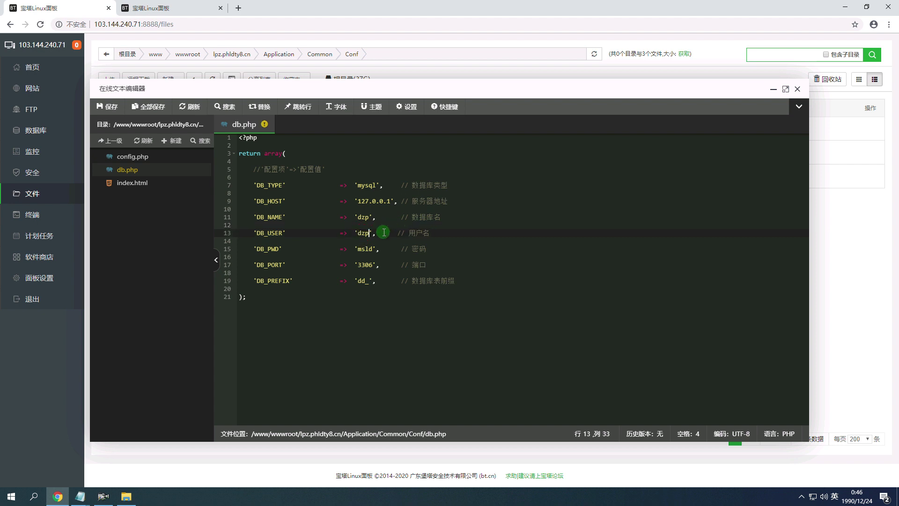
double_click(367, 249)
text(dzp)
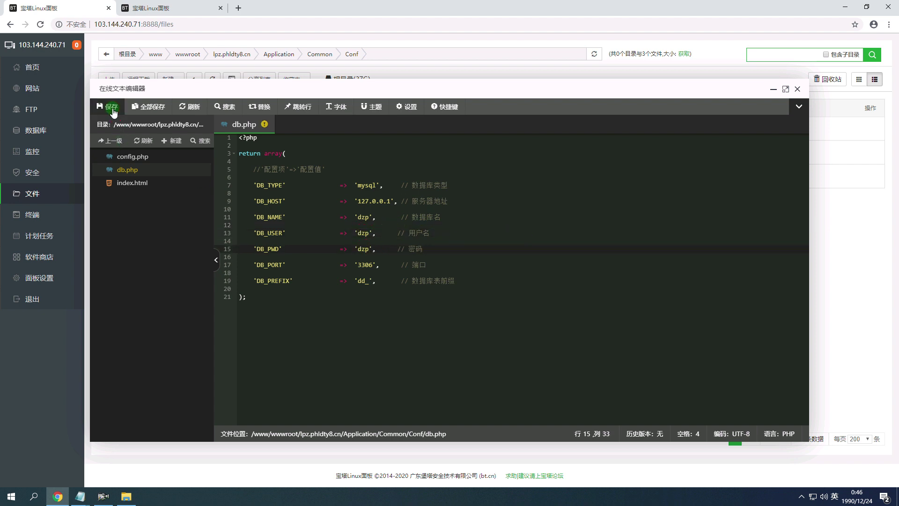
click(107, 107)
click(699, 321)
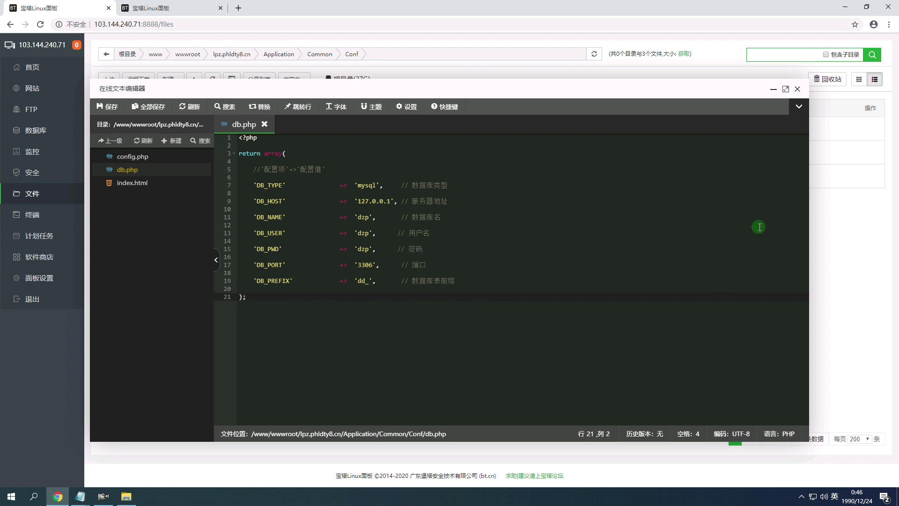
click(801, 91)
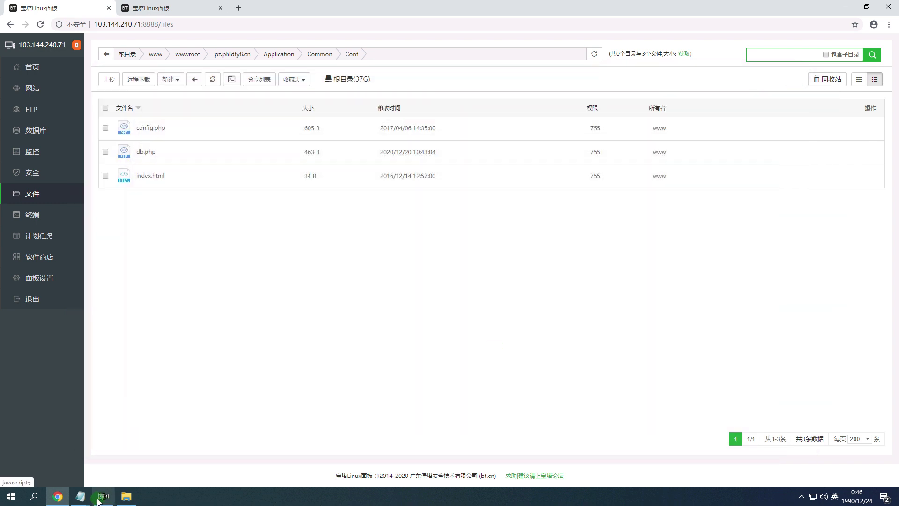
mouse_move(70, 503)
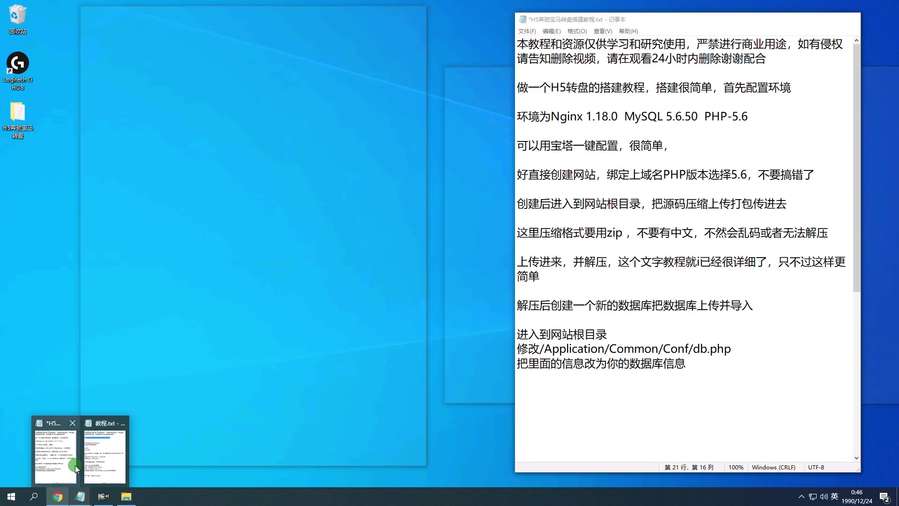
click(72, 466)
At the end of the H5 notes, type 这样后台就配置好了 with the pinyin IME.
click(100, 459)
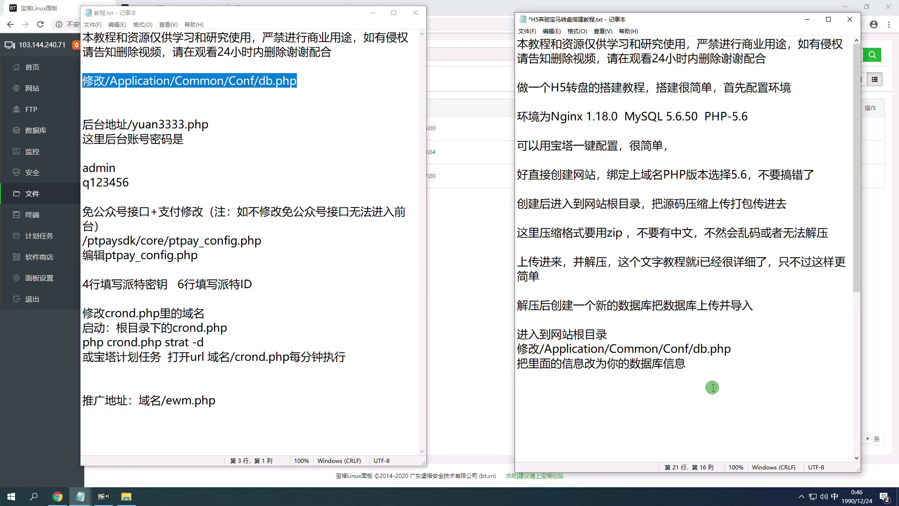
scroll(713, 387, down, 5)
text(zheyang)
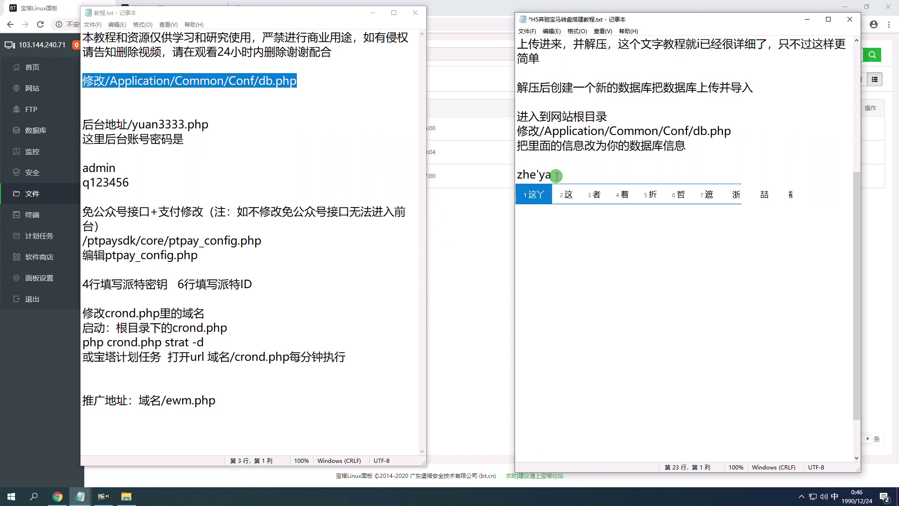
key(space)
text(q)
key(BackSpace)
text(hou)
key(space)
text(tai)
key(space)
text(jiupeizhihao)
key(space)
text(le)
key(space)
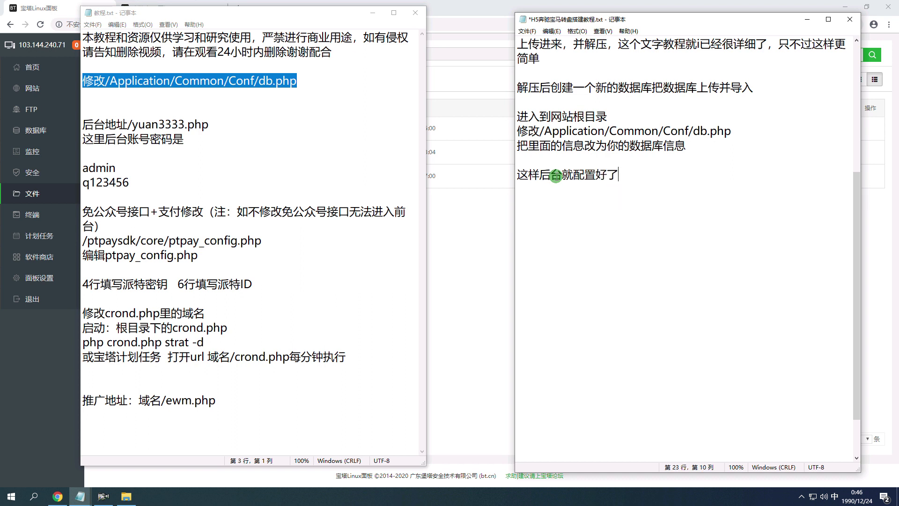
Finish the line with ，我们设置下网站 and return to the panel's website list.
text(,wo)
key(BackSpace)
key(BackSpace)
text(,women)
key(space)
text(zhezh)
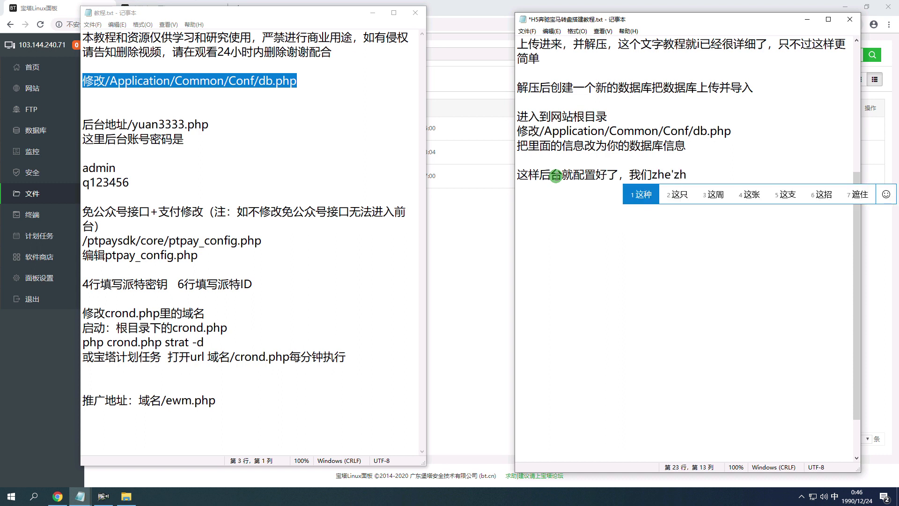
key(BackSpace)
key(BackSpace)
key(BackSpace)
key(BackSpace)
key(BackSpace)
text(shezhixia)
key(space)
text(wangzhan)
key(space)
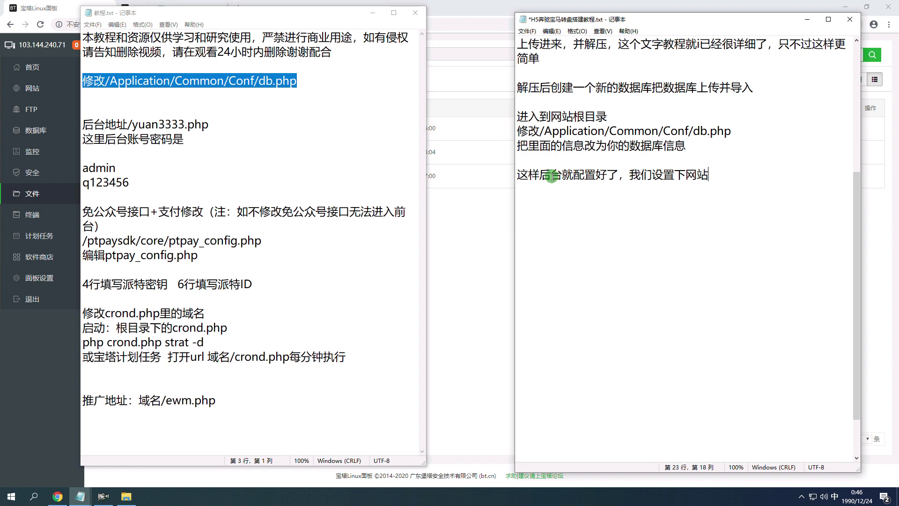
click(32, 88)
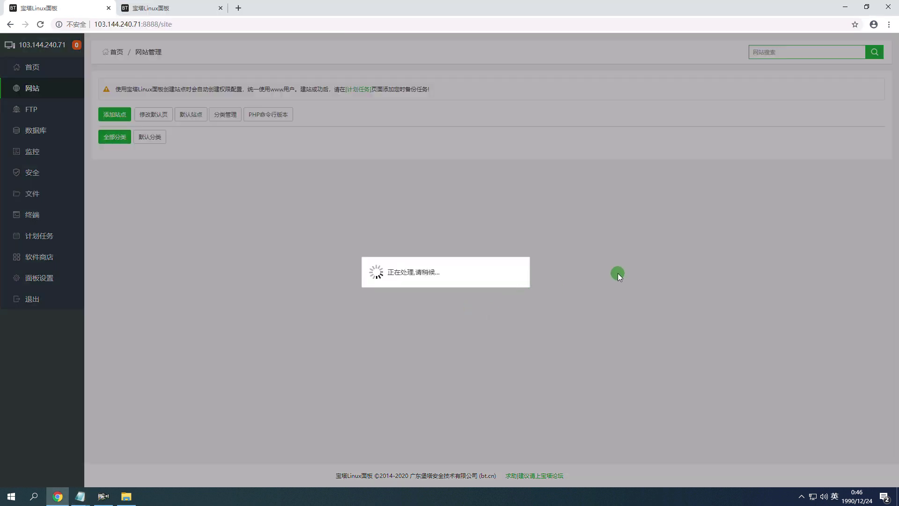
In lpz.phldty8.cn's site directory settings, pick /Public as the run directory.
click(859, 153)
click(287, 163)
click(407, 186)
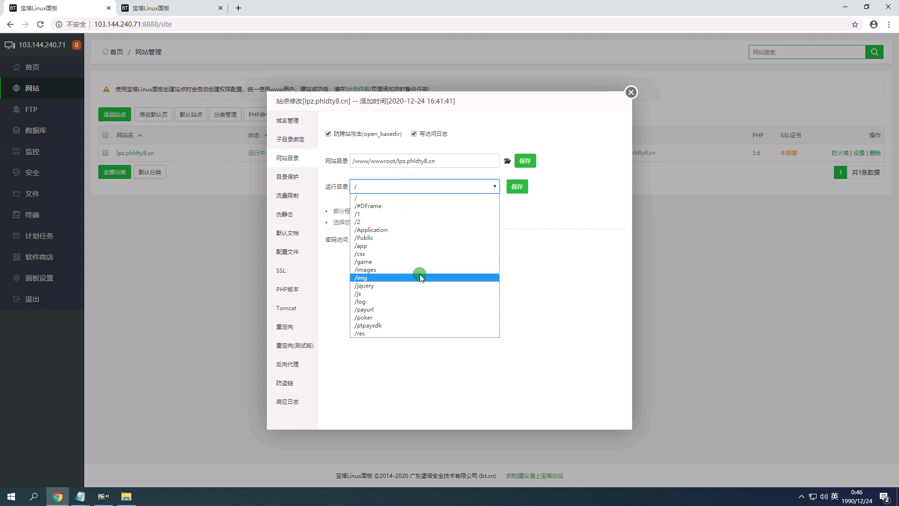
click(436, 239)
Add 运行目录选择public 伪静态 to the H5 setup notes.
mouse_move(80, 496)
mouse_move(83, 463)
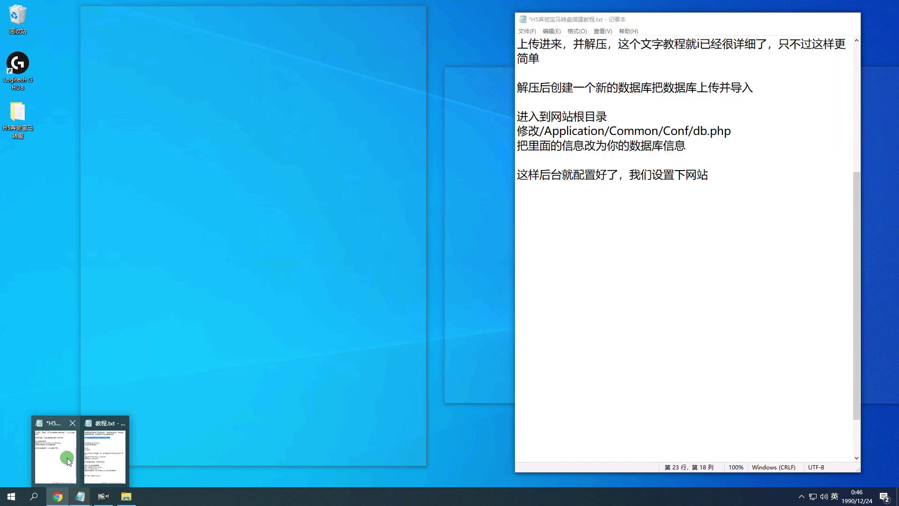
click(63, 457)
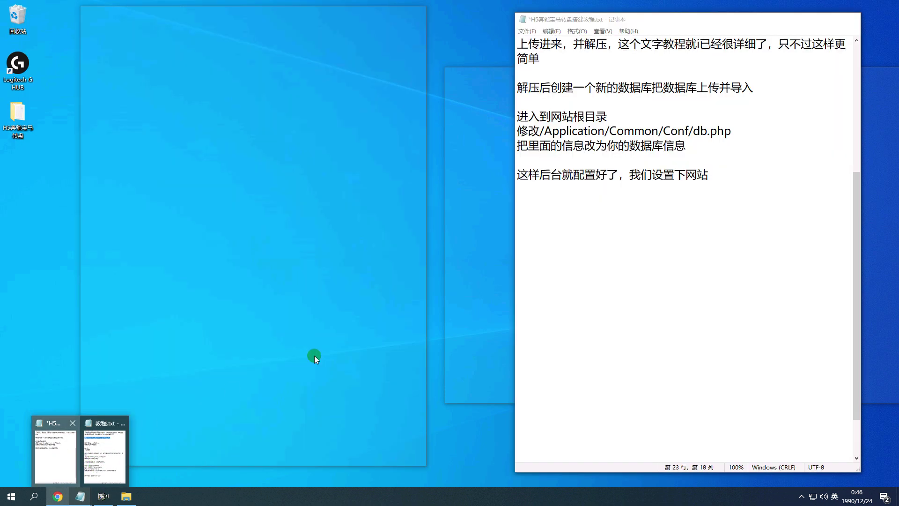
text(yunxung)
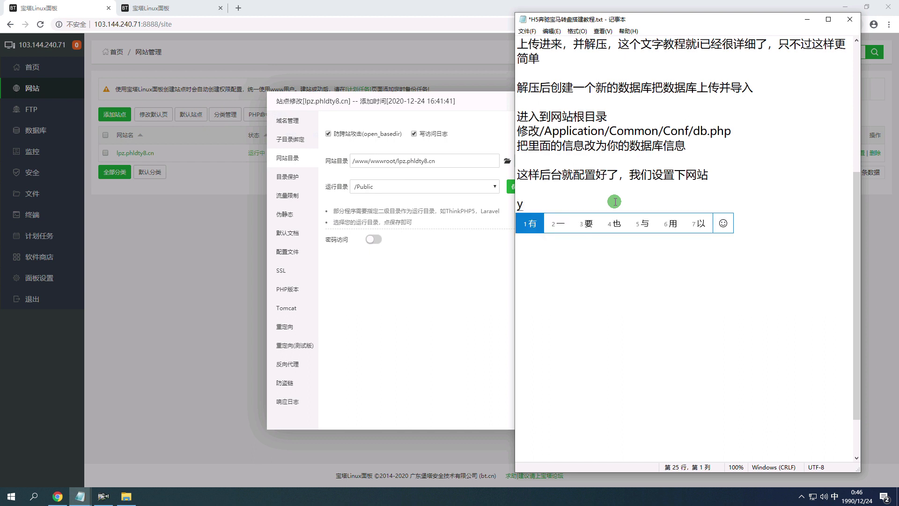
key(Escape)
text(yunxing)
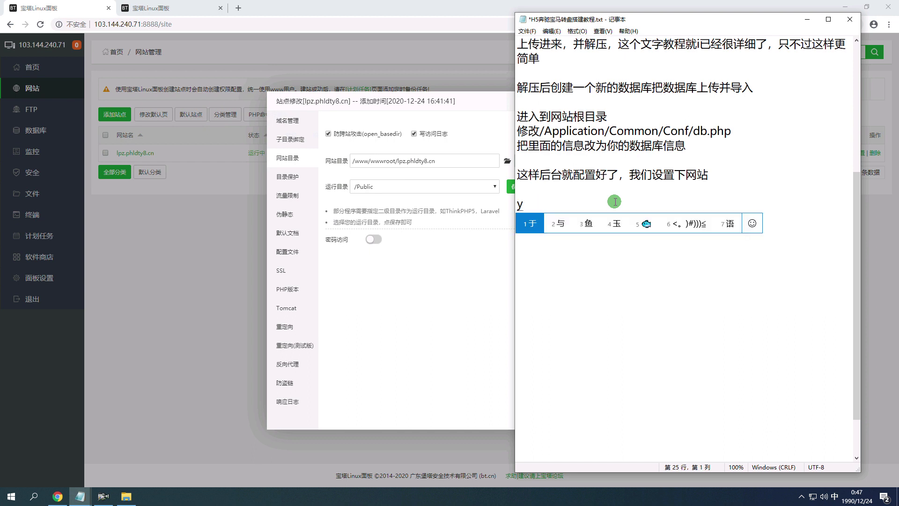
key(space)
text(mul)
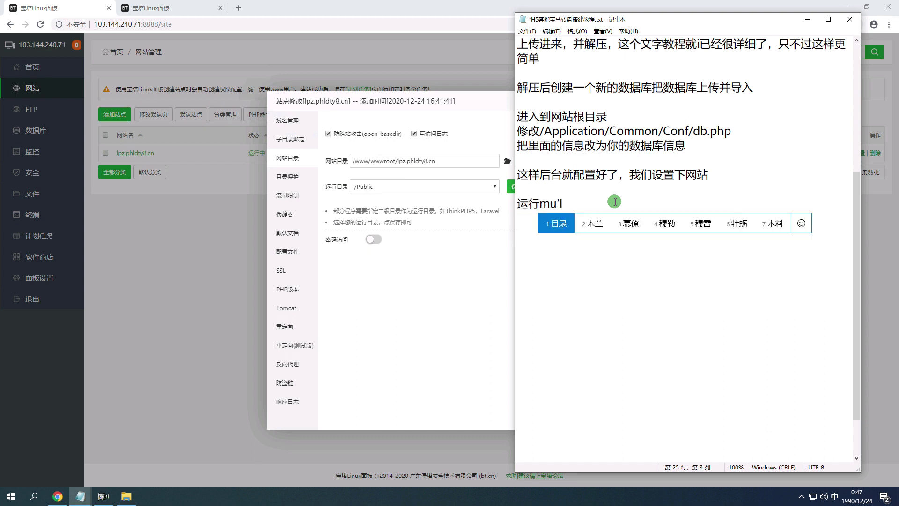
key(space)
text(xuanze)
key(space)
text(public)
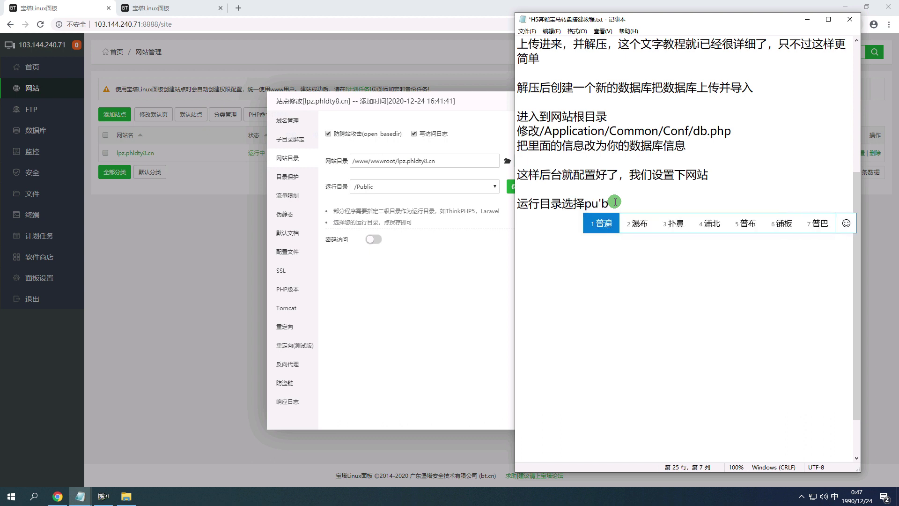
key(space)
text(weijingtai)
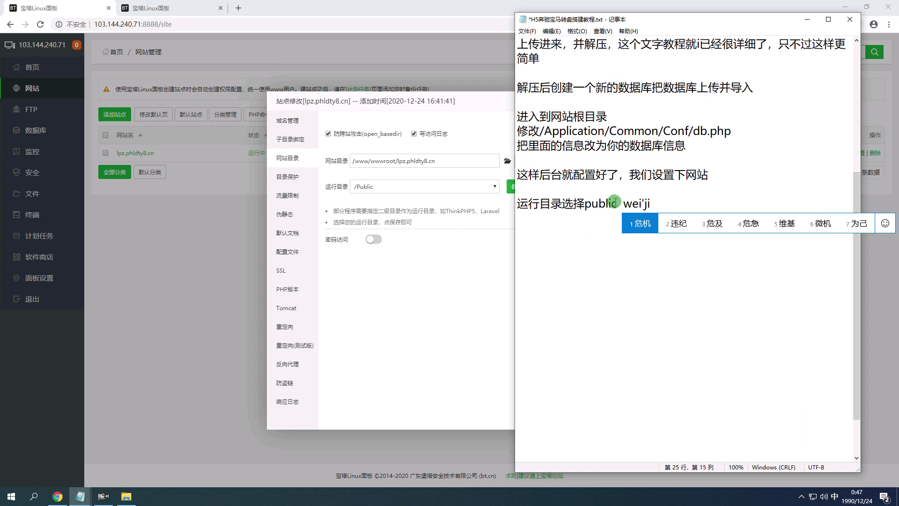
key(space)
Save /Public as the run directory and disable open_basedir anti-cross-site protection.
click(463, 238)
click(517, 186)
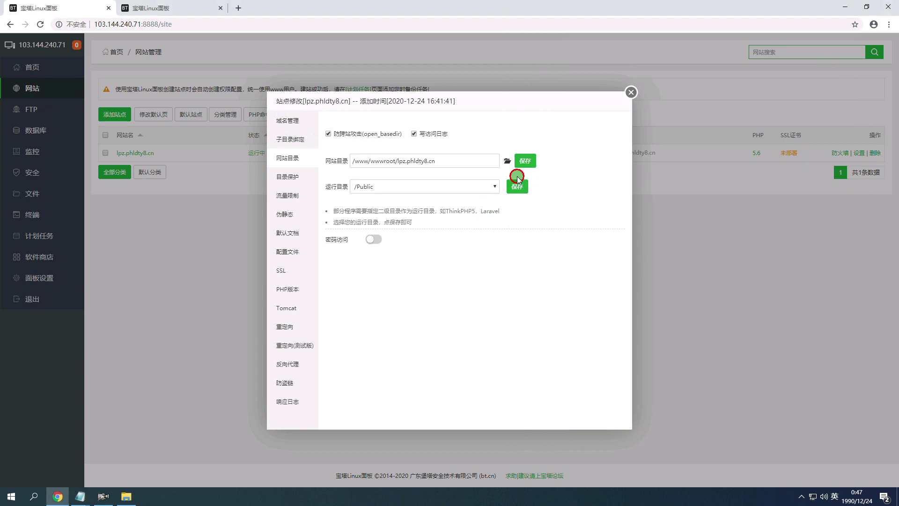
click(342, 131)
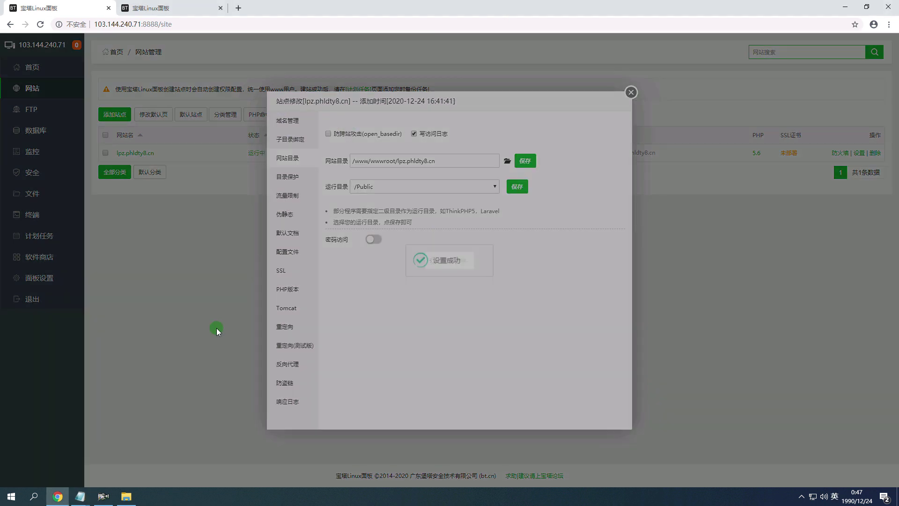
In the notes, add 取消防跨站 to the run-directory line and start a separate 伪静态选择 line.
mouse_move(79, 496)
click(79, 466)
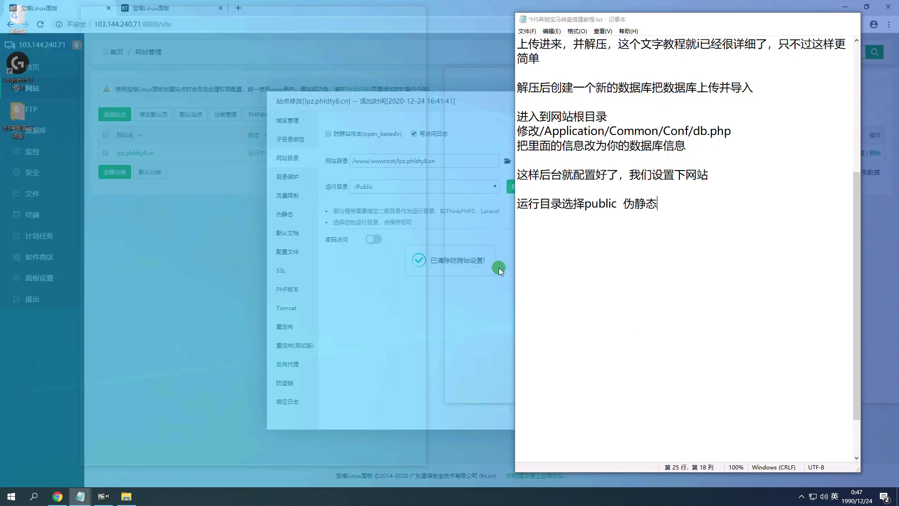
click(627, 195)
key(BackSpace)
key(BackSpace)
text(qu xiao fang)
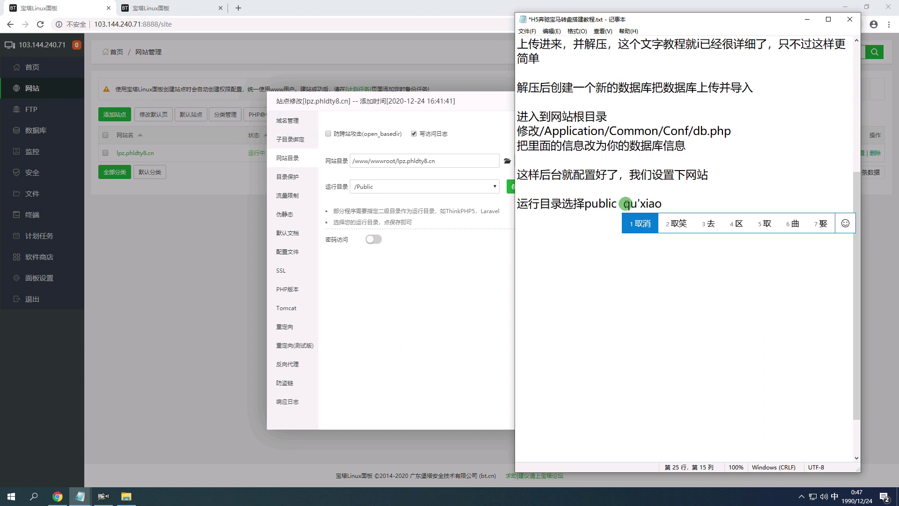
text(kuazhan ,)
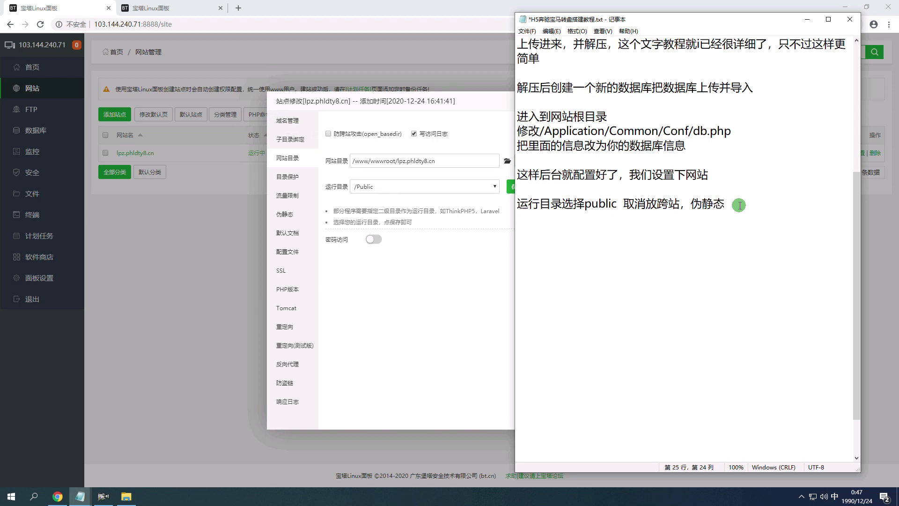
key(BackSpace)
key(Return)
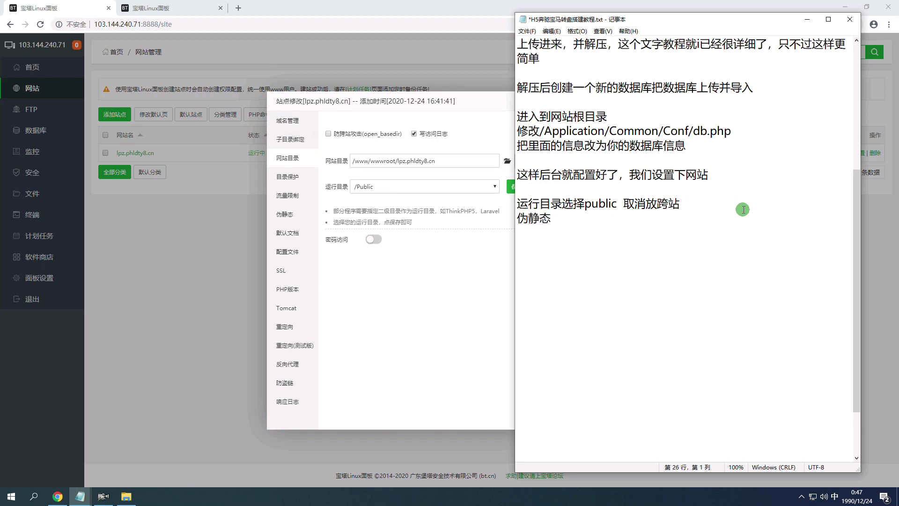
key(Return)
text(xuanze)
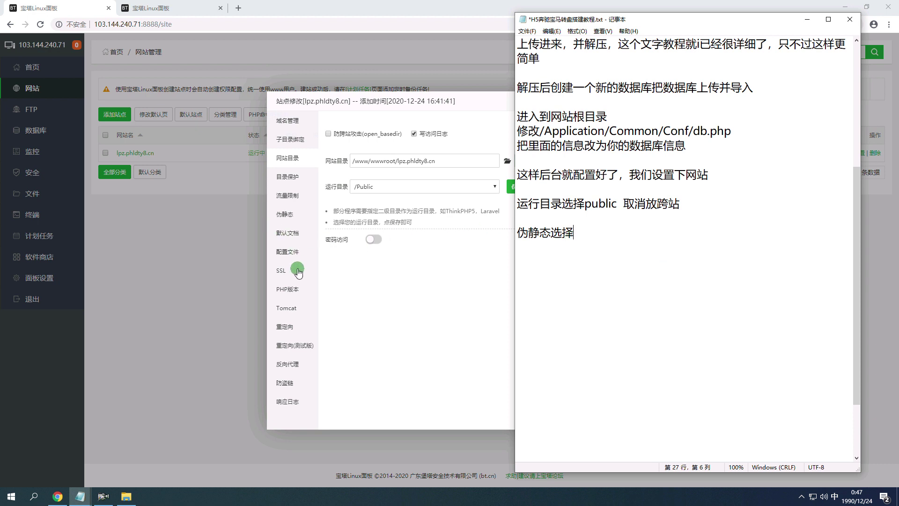
Choose the thinkphp rewrite preset for the site and finish the notes line with think.
click(287, 225)
click(355, 127)
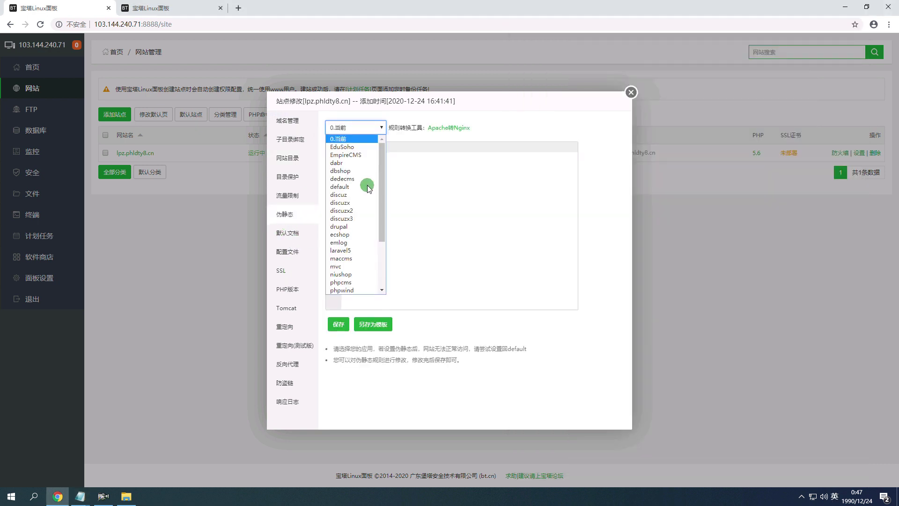
click(356, 251)
click(80, 496)
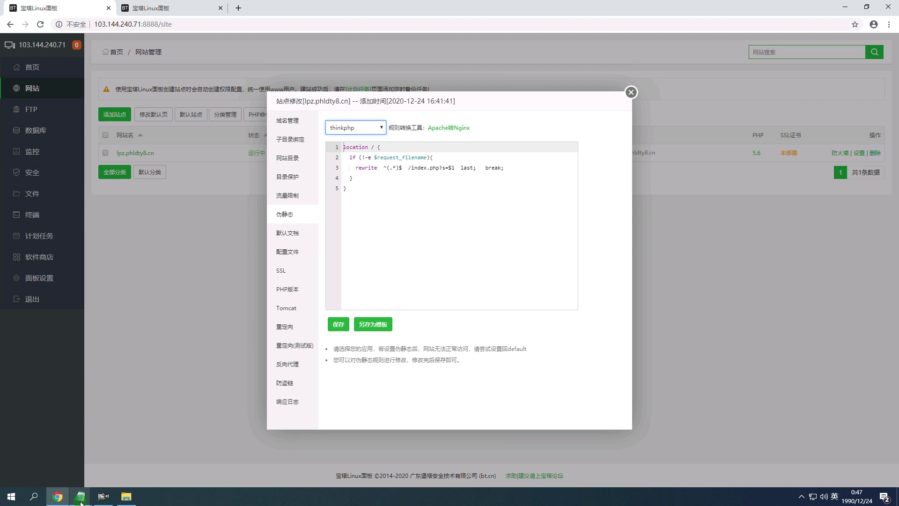
text(t)
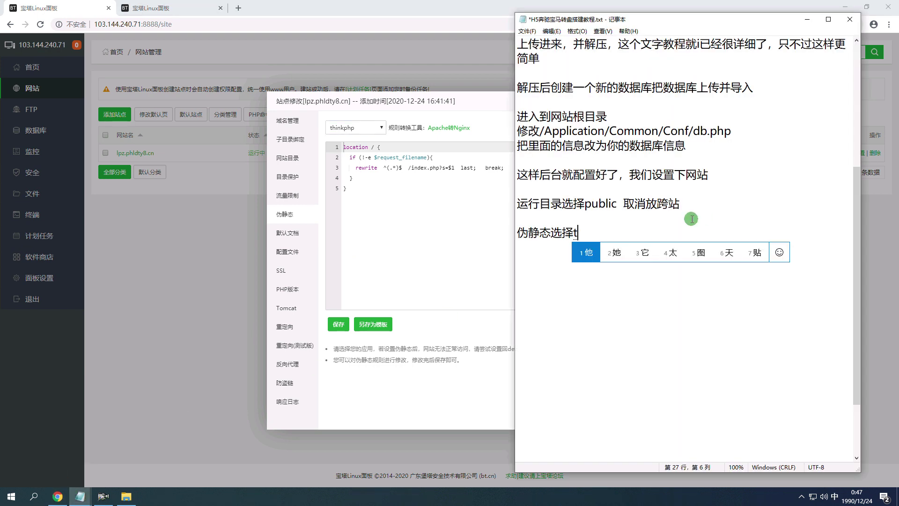
text(hink)
key(Return)
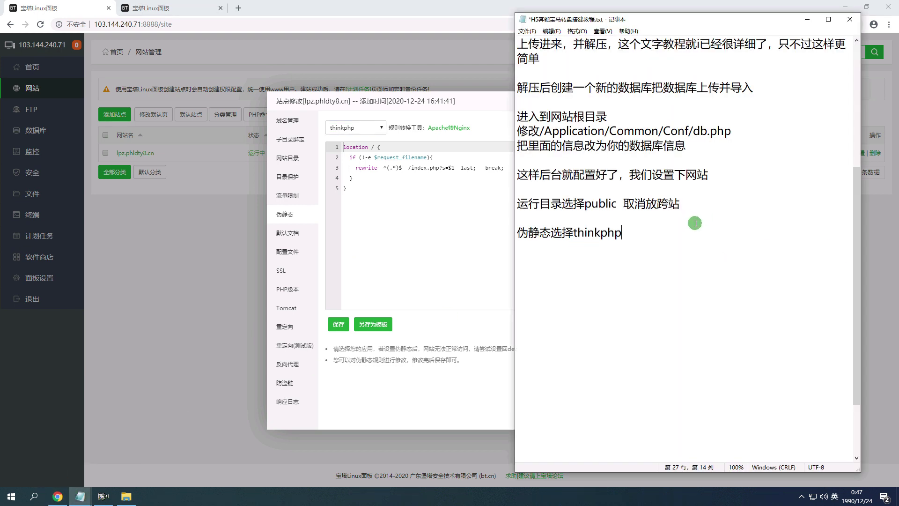
Save the thinkphp rewrite rule and close the site settings dialog.
click(341, 324)
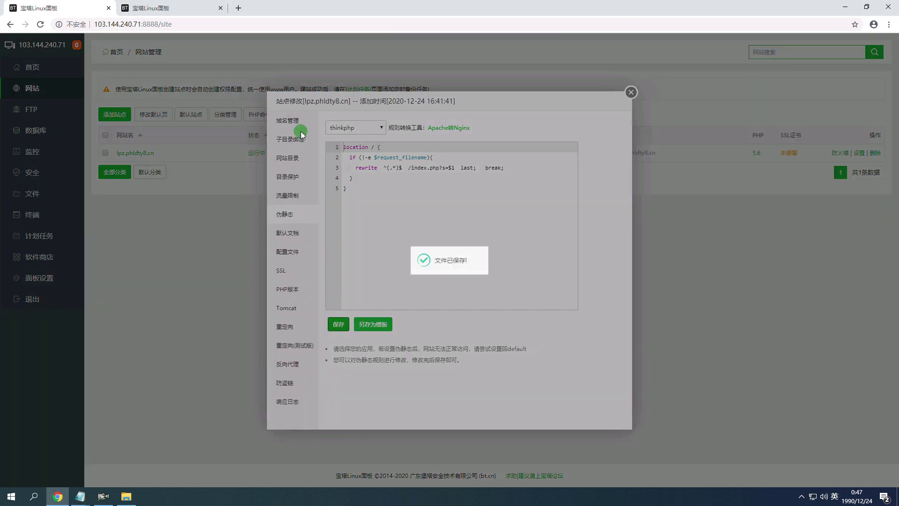
click(309, 120)
click(631, 92)
mouse_move(81, 496)
click(95, 460)
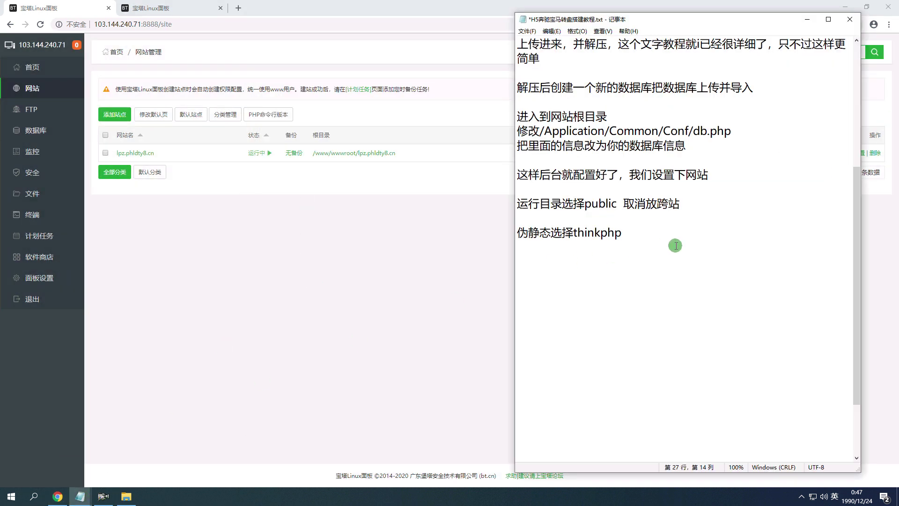
Write 我们进入后台看下 in the H5 setup notes.
text(women jinru houtai kanxia)
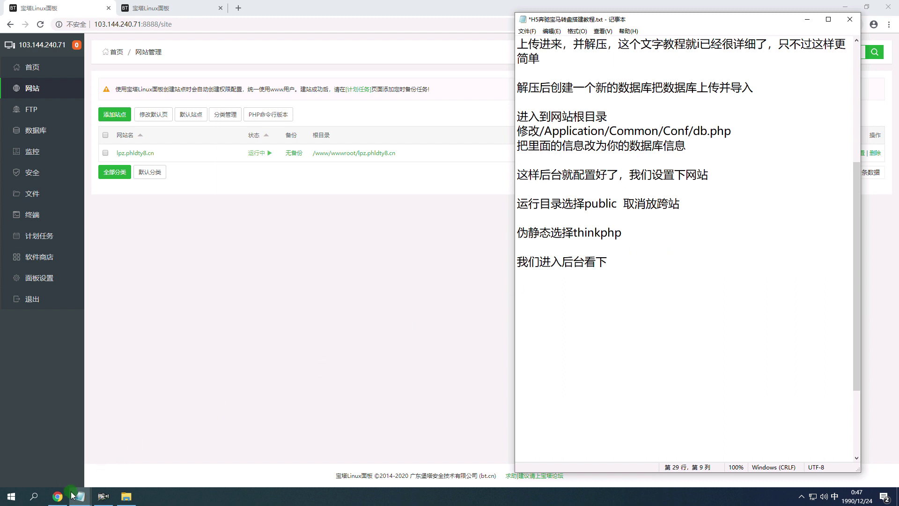
double_click(167, 152)
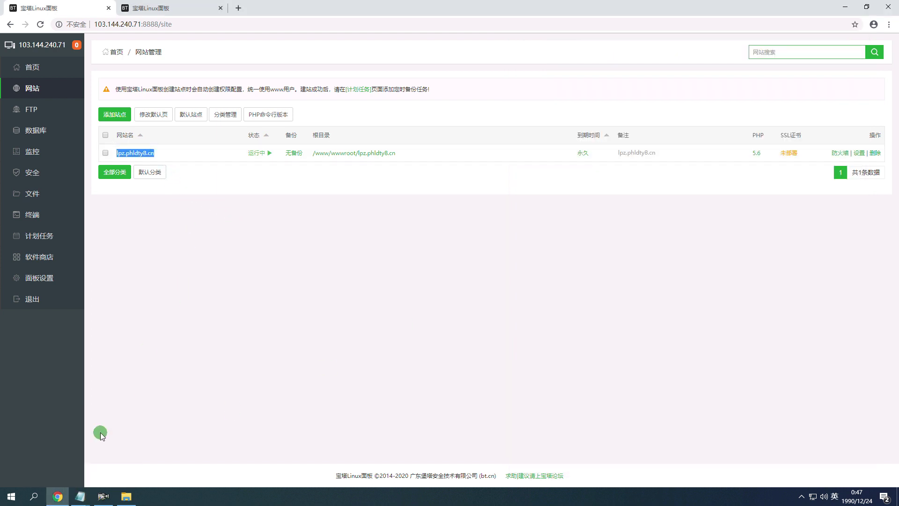
mouse_move(80, 496)
click(60, 469)
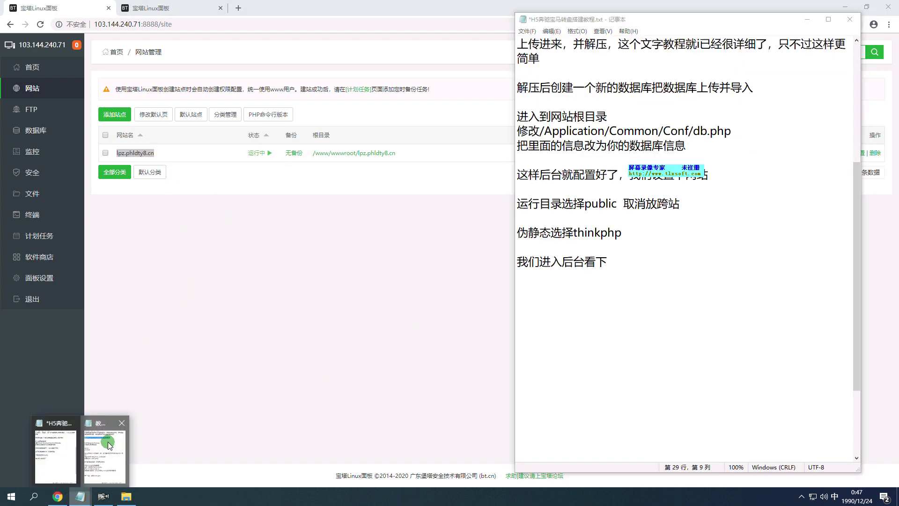
Copy the admin address line from 教程.txt into the H5 notes and add 域名： to it.
click(110, 444)
drag(220, 123, 84, 124)
key(ctrl+c)
click(554, 293)
key(ctrl+v)
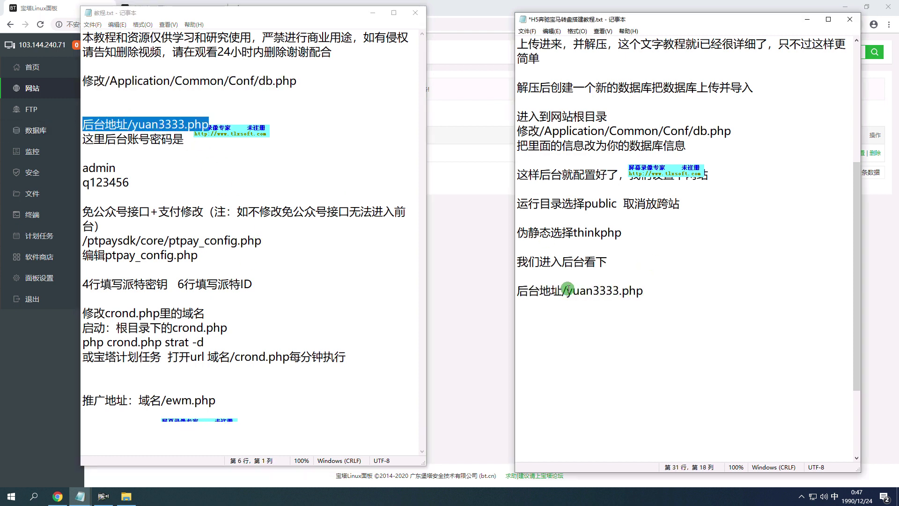
text(域名)
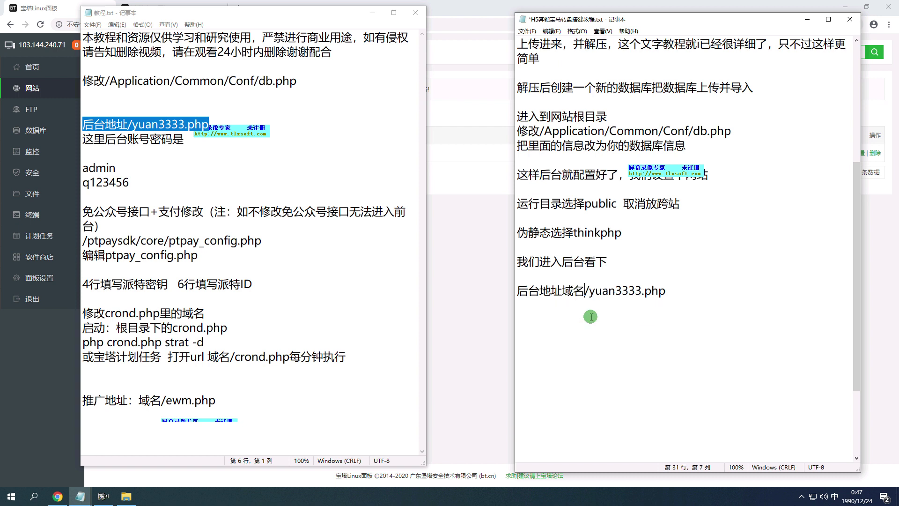
text(：)
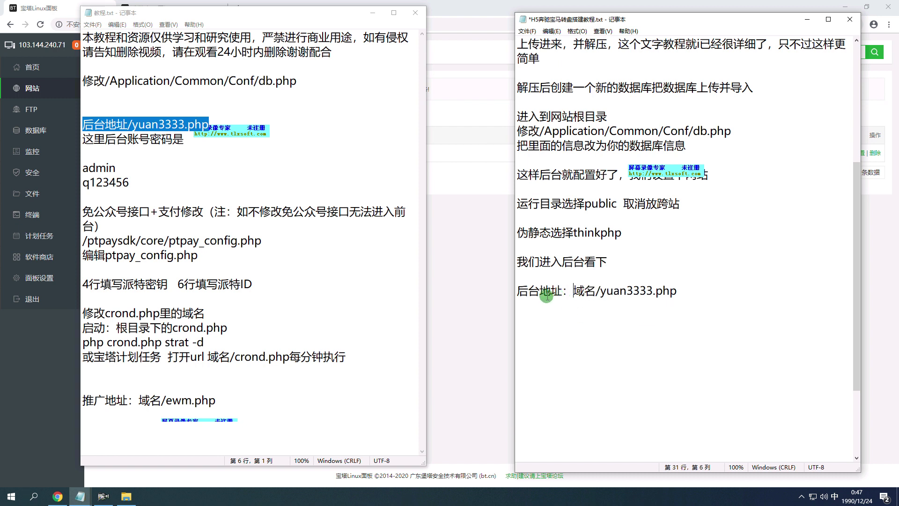
Replace 教程.txt's old admin address line with 后台地址：域名/yuan3333.php.
click(111, 126)
drag(676, 290, 482, 283)
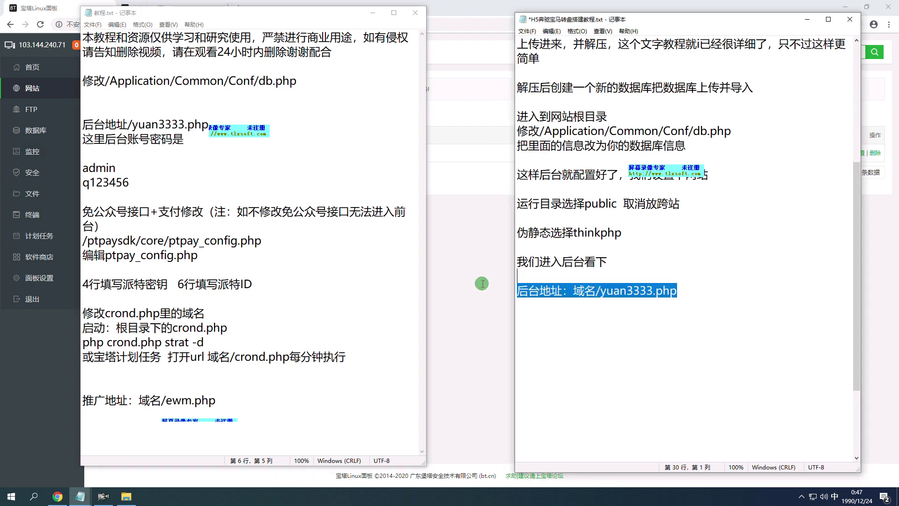
drag(214, 124, 49, 124)
key(ctrl+v)
drag(648, 290, 596, 287)
Copy the site name lpz.phldty8.cn from the BT site list.
click(463, 294)
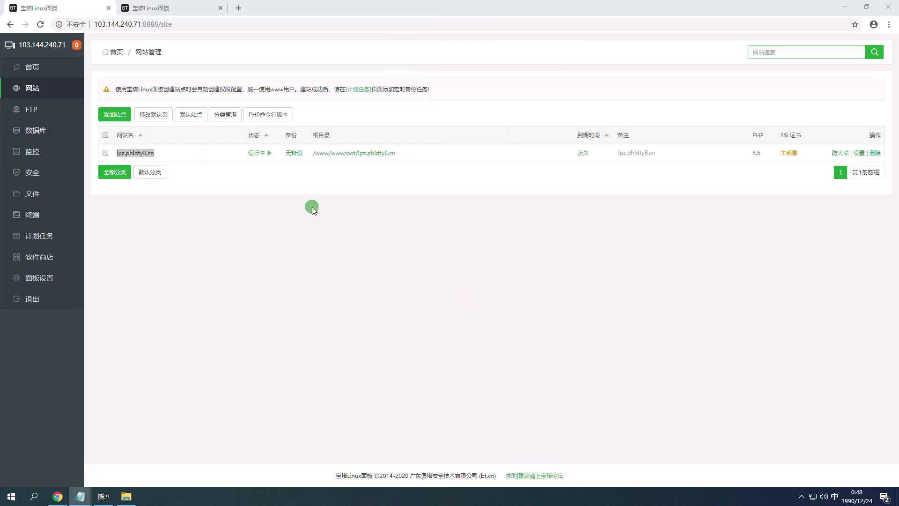
key(ctrl+a)
click(179, 159)
drag(179, 158, 116, 153)
key(ctrl+c)
Paste lpz.phldty8.cn into a new Chrome tab and select yuan3333.php in the notes.
click(239, 8)
key(ctrl+v)
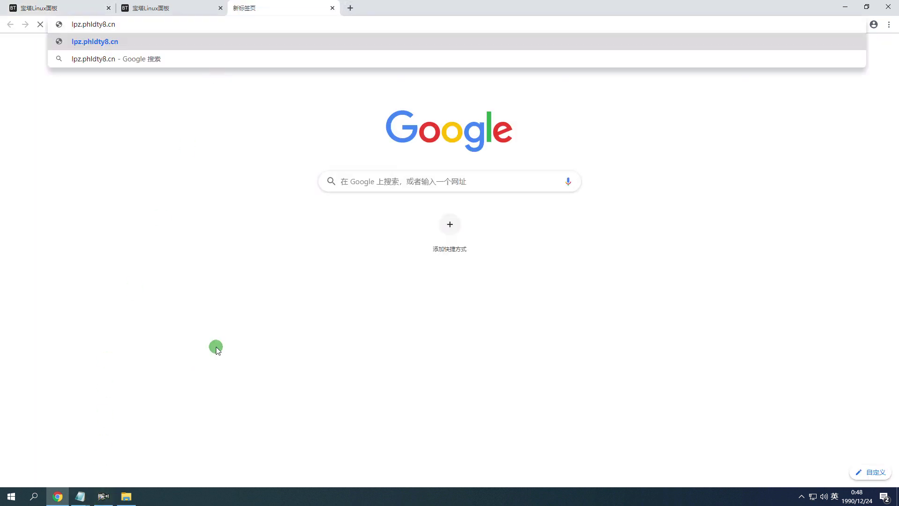
mouse_move(80, 496)
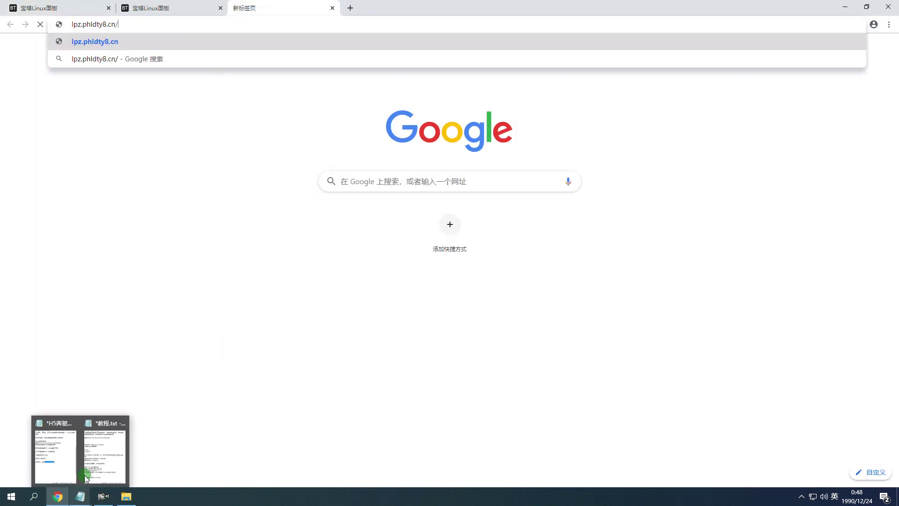
click(96, 458)
click(77, 496)
drag(702, 293, 600, 286)
click(58, 496)
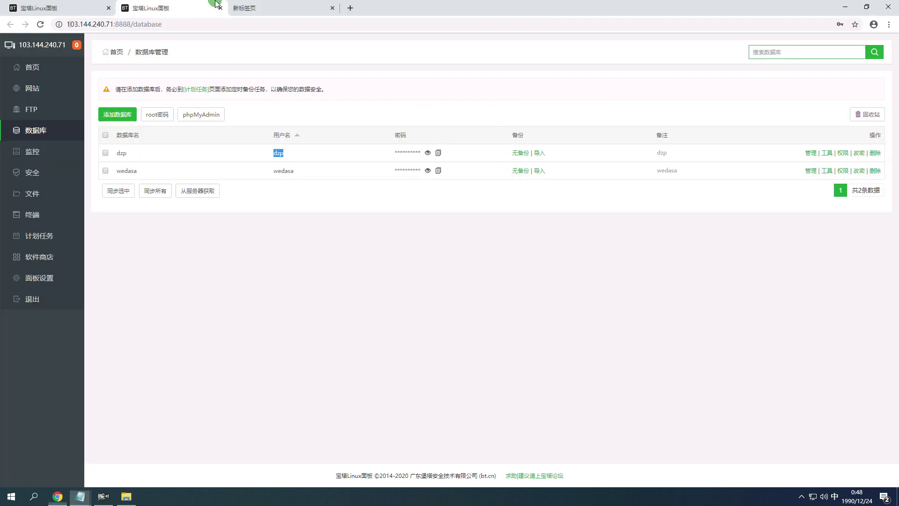
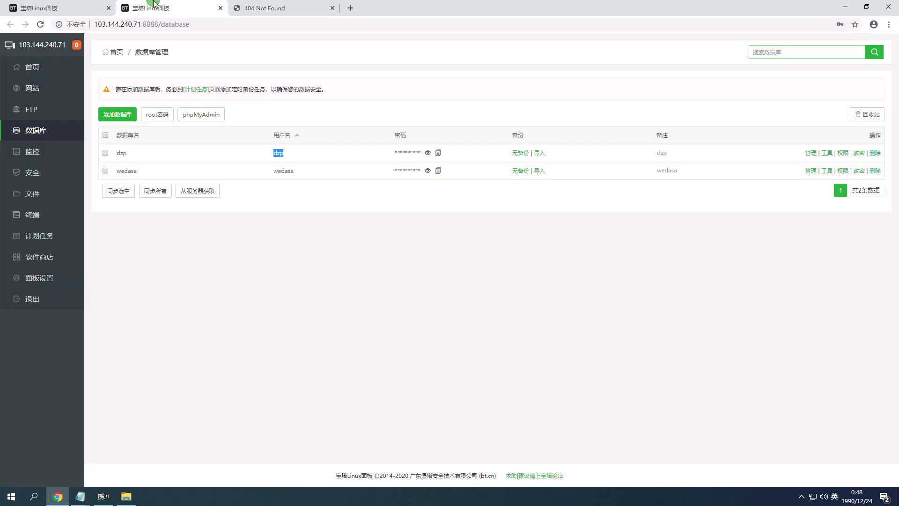
Set the lpz.phldty8.cn site's run directory to / and save it.
click(57, 91)
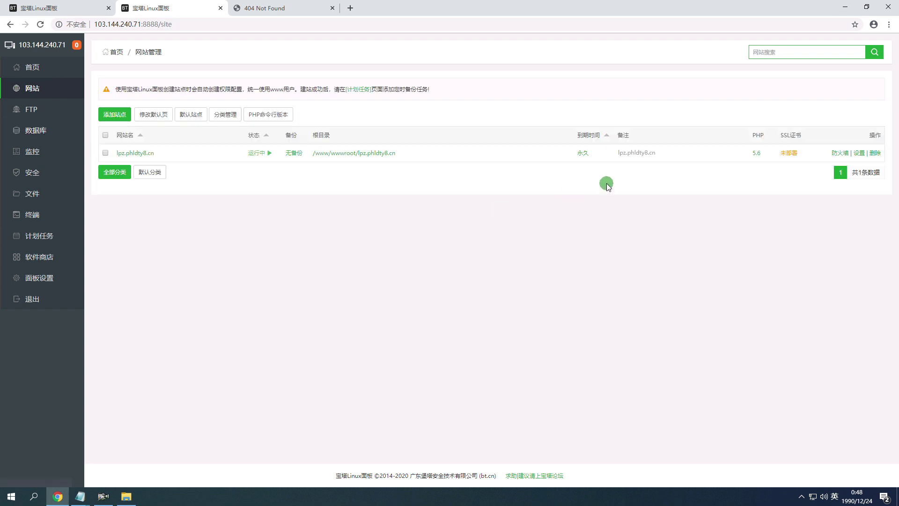
click(859, 153)
click(289, 159)
click(375, 186)
click(388, 198)
click(517, 187)
Reload the 404 backend tab to see the yuan3333.php admin login, then return to the notes.
click(265, 8)
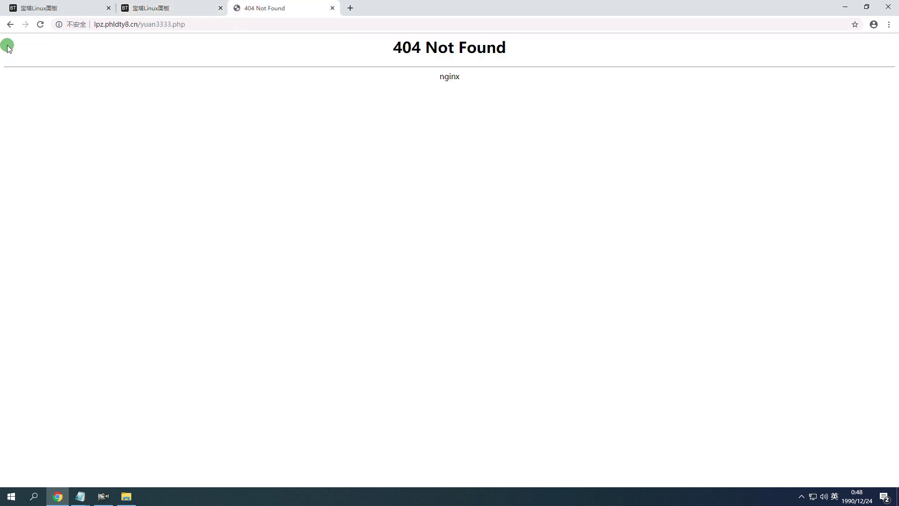
click(40, 25)
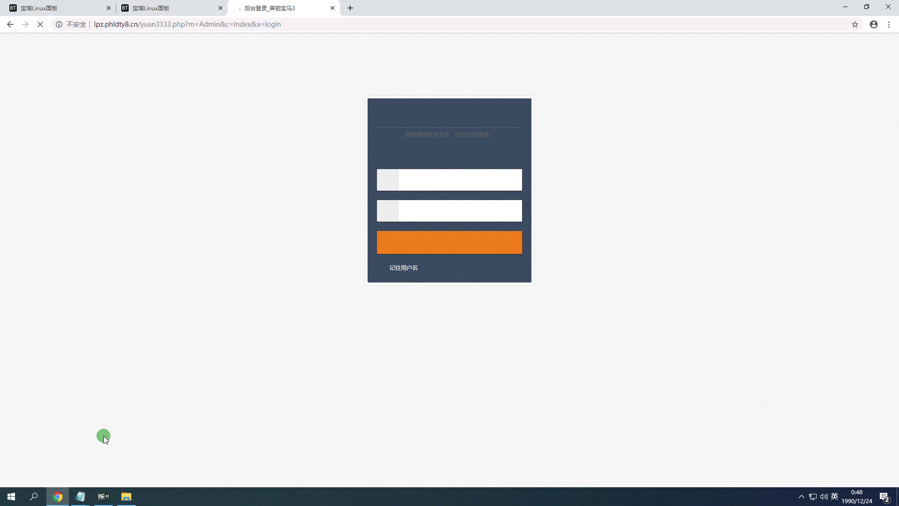
mouse_move(80, 497)
click(94, 461)
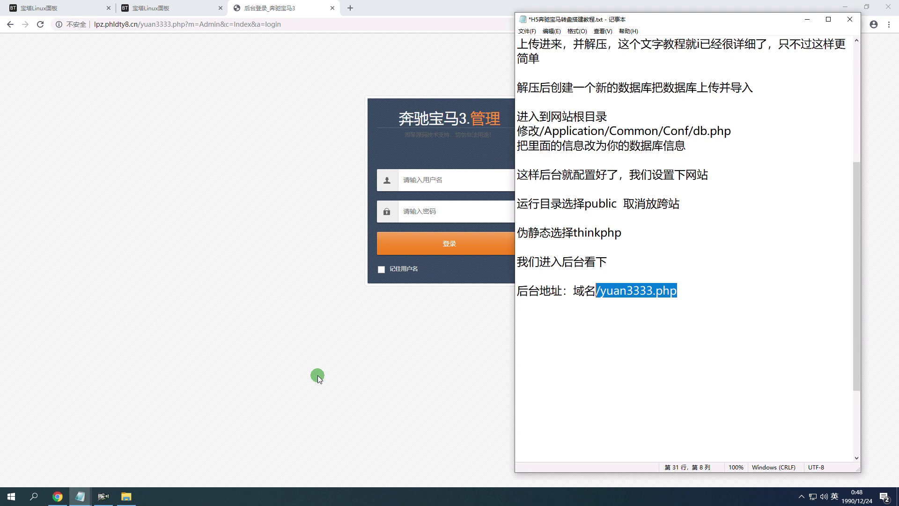
Delete the 运行目录选择public line, leaving 取消放跨站 on its own line.
click(631, 255)
key(shift+Home)
click(620, 198)
key(shift+Up)
key(BackSpace)
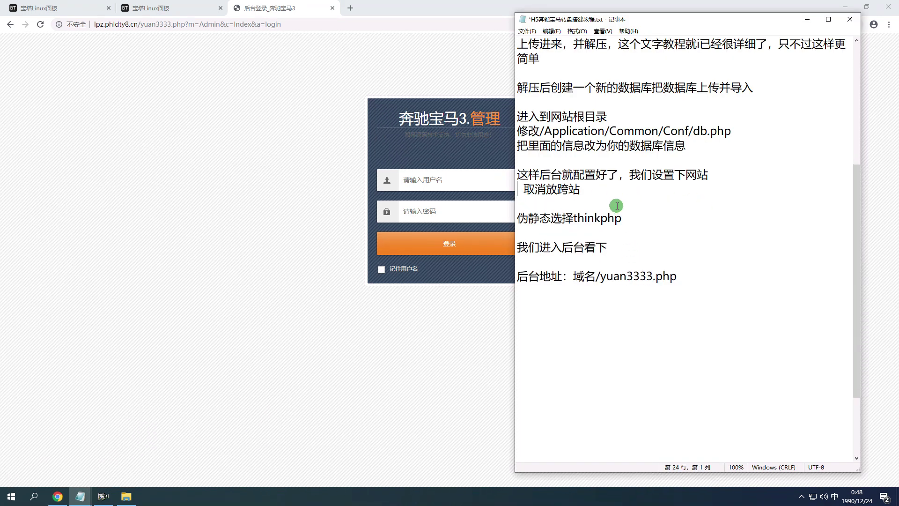
key(Return)
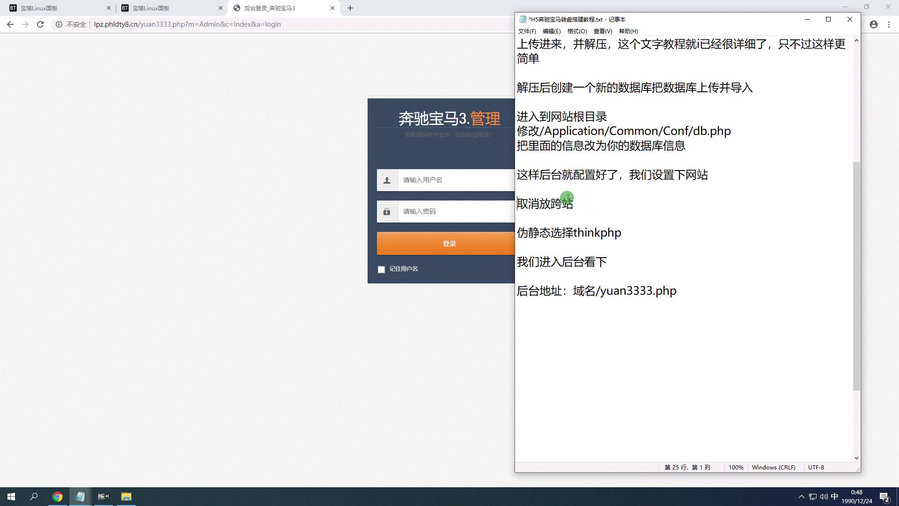
Type the note 这个不用选择运行目录，多此一举了 using Pinyin input.
text(zhege)
key(space)
text(but)
key(BackSpace)
text(y)
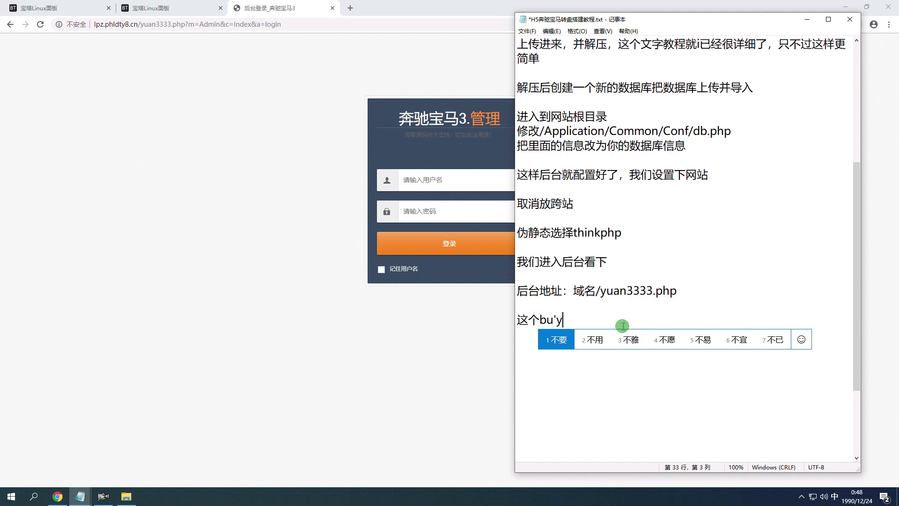
key(space)
text(xuanze)
key(space)
text(yunx)
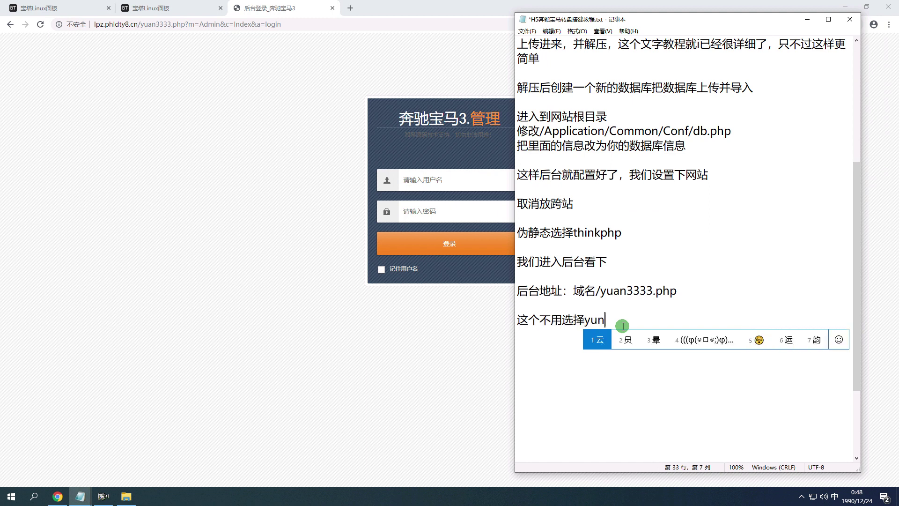
key(space)
text(mul)
key(space)
text(,duoc)
key(space)
text(y)
key(BackSpace)
key(BackSpace)
key(BackSpace)
text(duoci3ci)
key(space)
text(yiju)
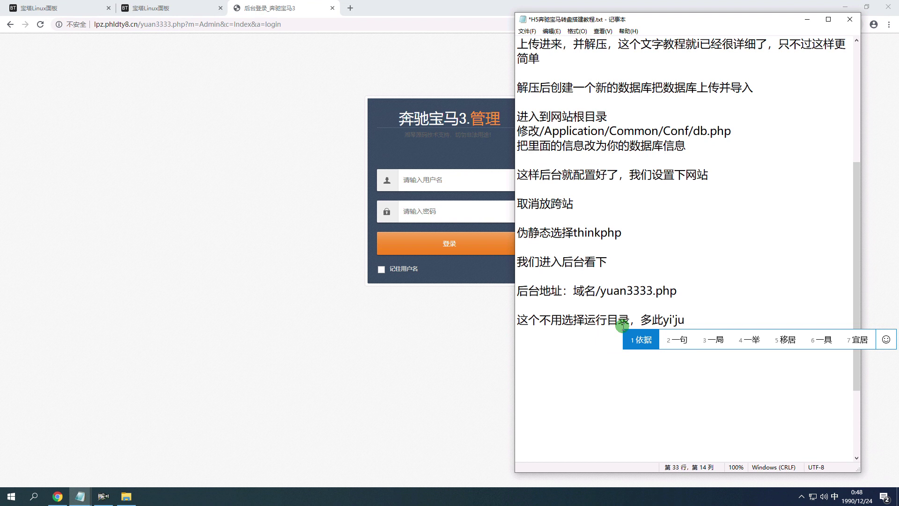
text(4le)
key(space)
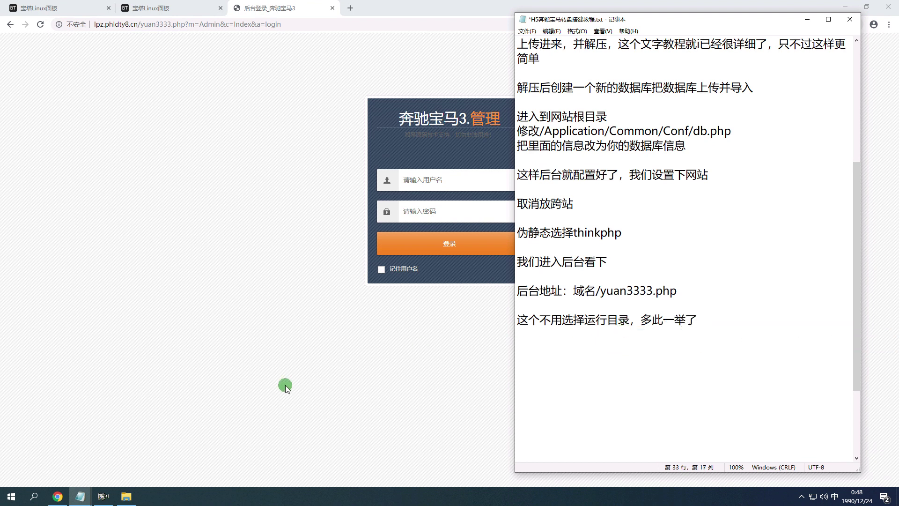
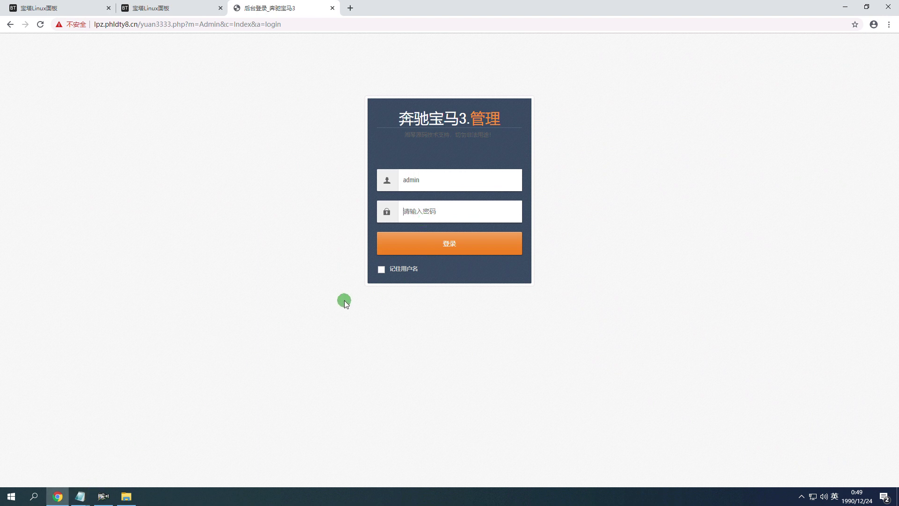
Select the admin password in the tutorial notes in Notepad.
mouse_move(80, 496)
click(111, 464)
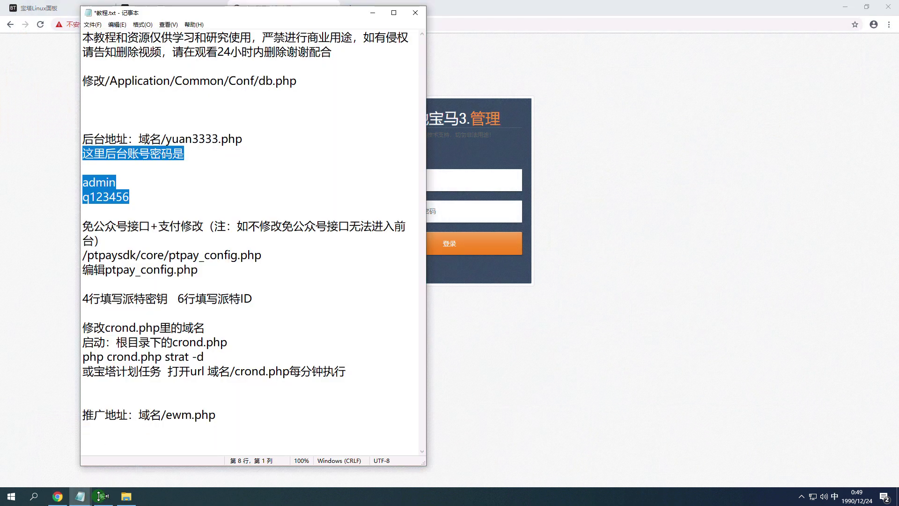
drag(146, 195, 86, 198)
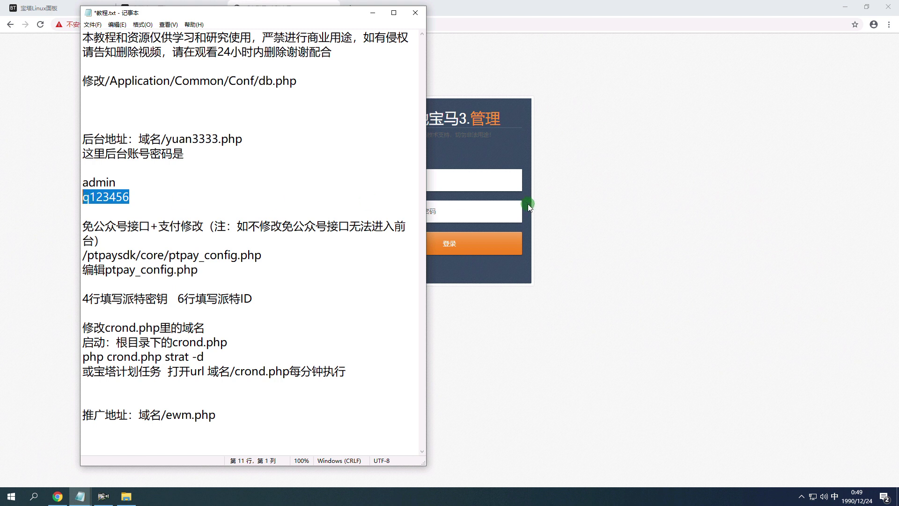
Paste the admin password into the yuan3333.php login form's password field to log in.
click(528, 206)
click(498, 215)
key(ctrl+v)
click(508, 243)
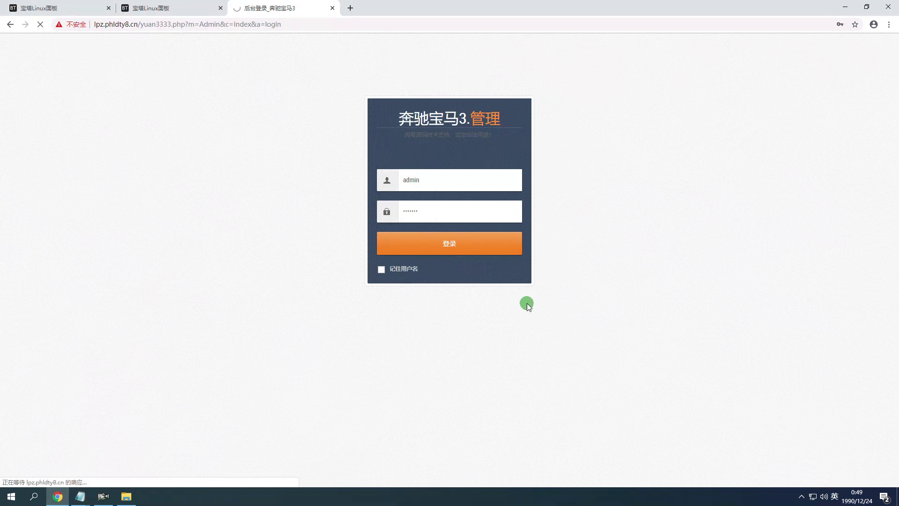
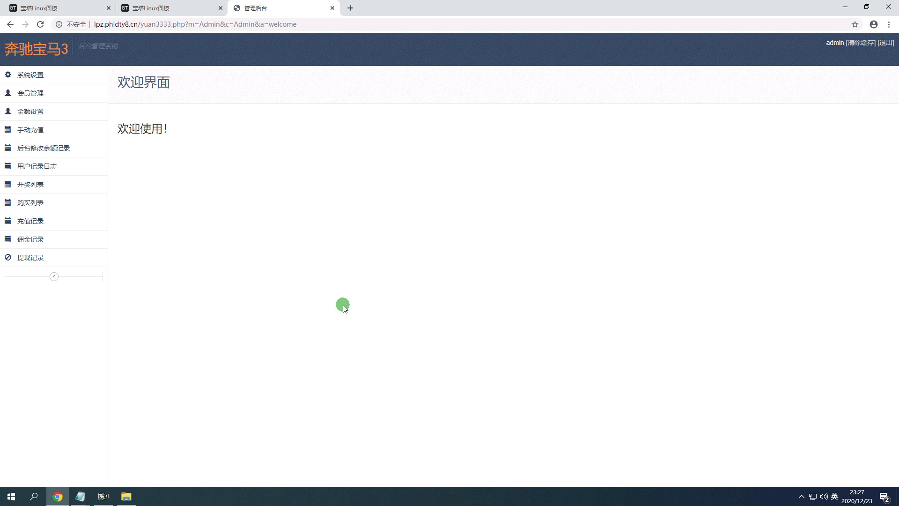
At the end of the tutorial notes, type '这个后台登陆有时候反应有点慢，' with the pinyin IME.
mouse_move(80, 497)
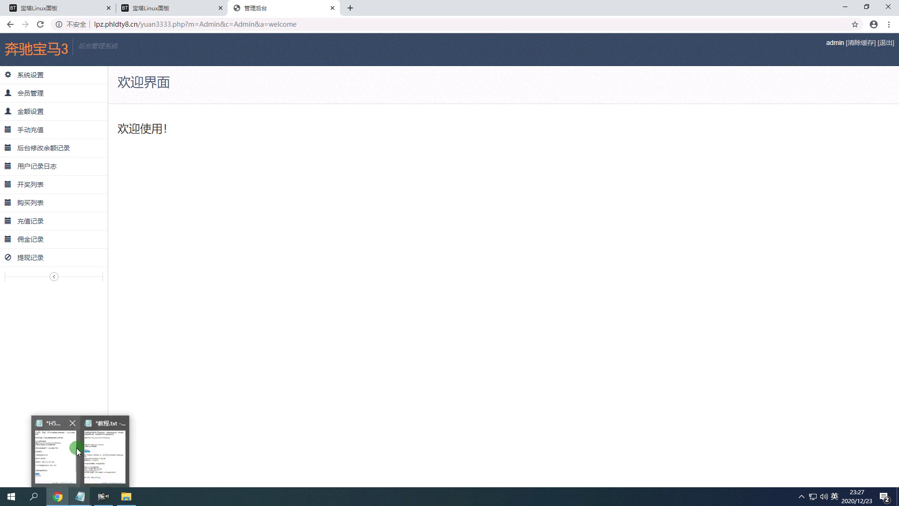
mouse_move(75, 448)
click(602, 421)
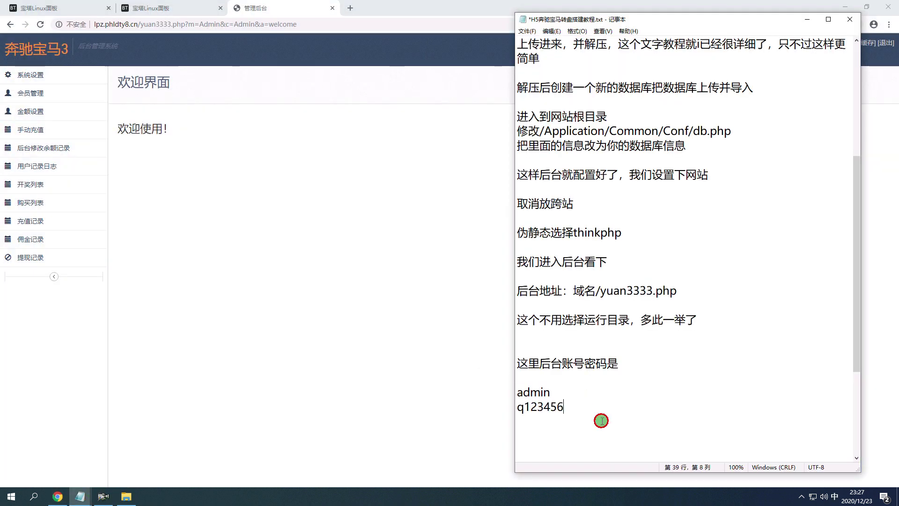
scroll(575, 358, down, 4)
text(z)
key(BackSpace)
text(zhege)
key(space)
text(houtai)
key(space)
text(k)
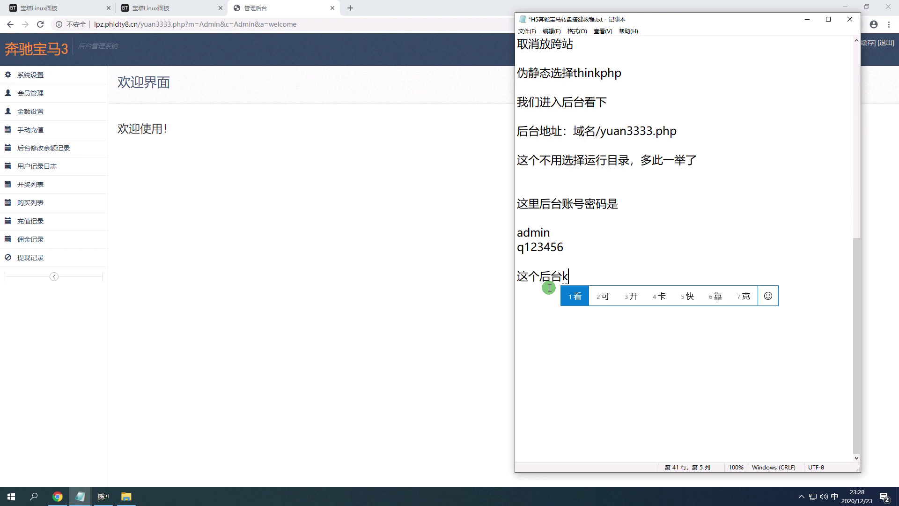
key(BackSpace)
text(denglu)
key(space)
text(y)
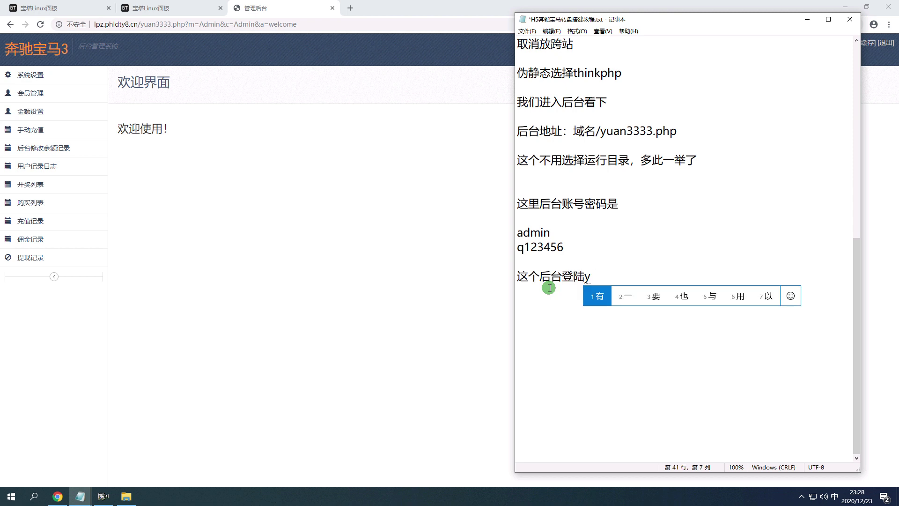
text(oushihou)
key(space)
text(fangyi)
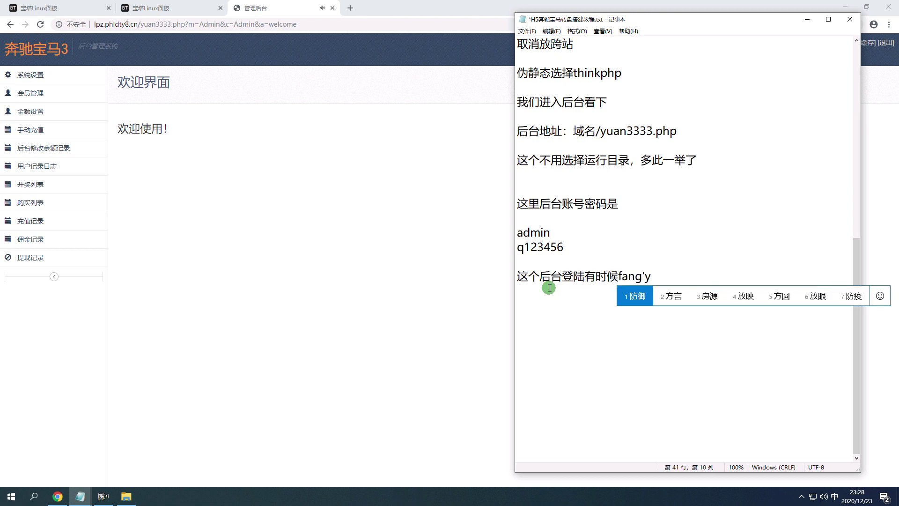
text(ng)
key(space)
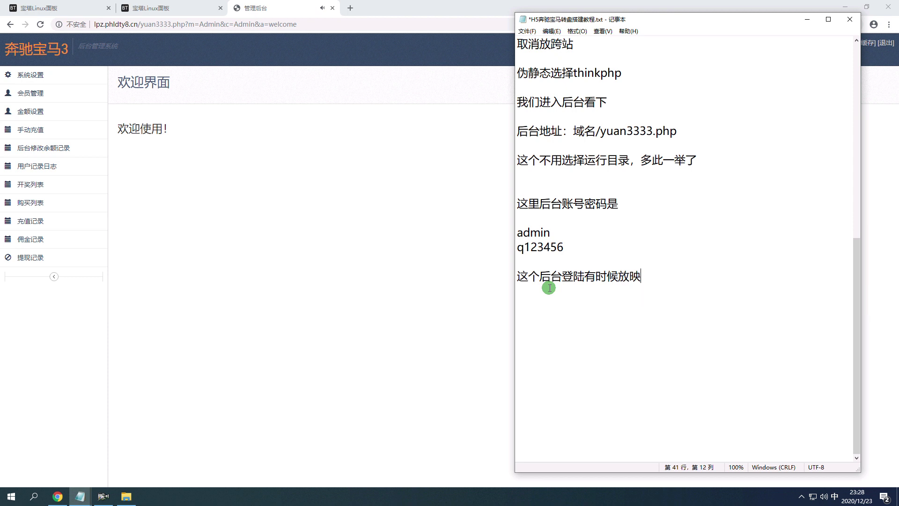
text(fanying)
key(space)
text(youdianman)
key(space)
Continue the sentence with '你们可以等待下，如果慢的话'.
text(,)
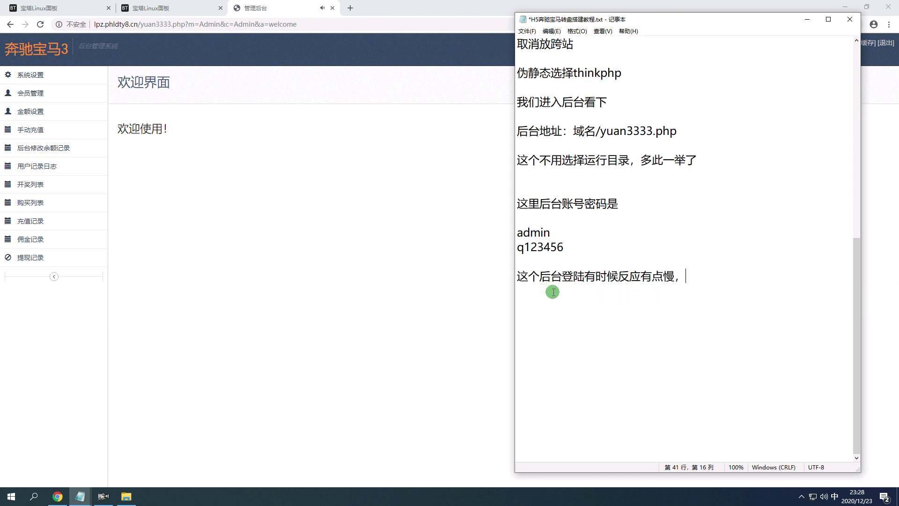
text(keyi)
key(space)
key(BackSpace)
key(BackSpace)
text(nimen)
key(space)
text(keyi)
key(space)
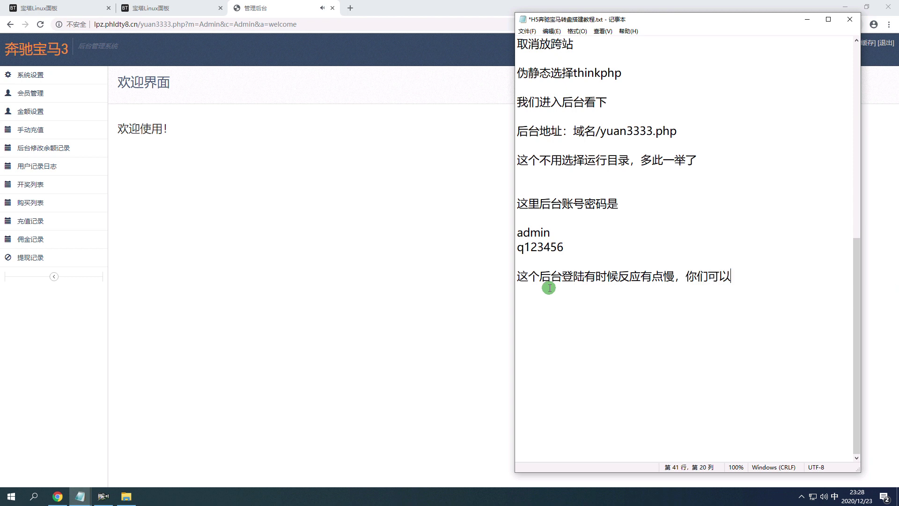
text(dengdaixia)
key(space)
text(ruguomande)
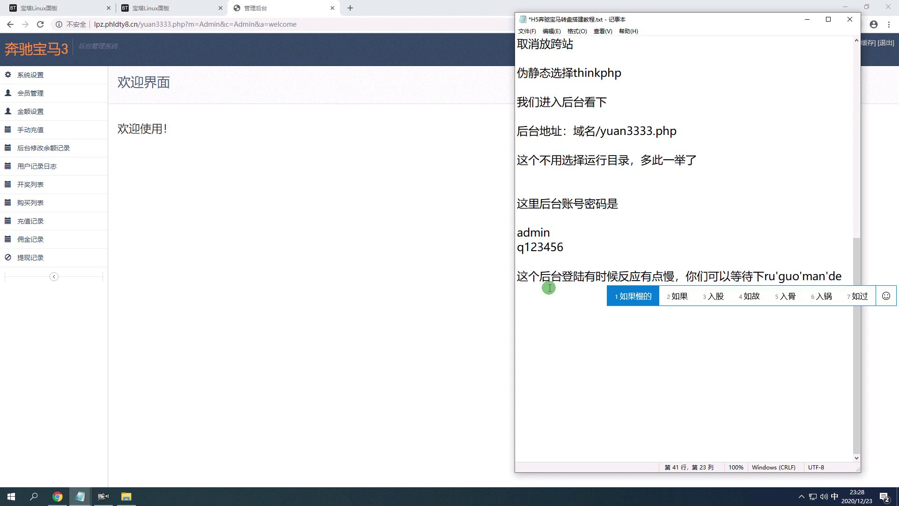
key(space)
text(hua)
key(space)
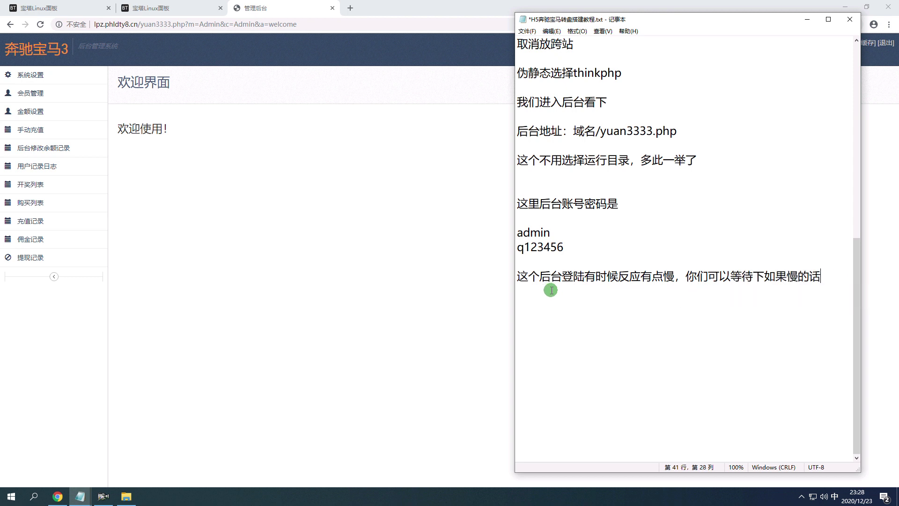
Add the line '进来后找到系统设置'.
text(jinlaihou)
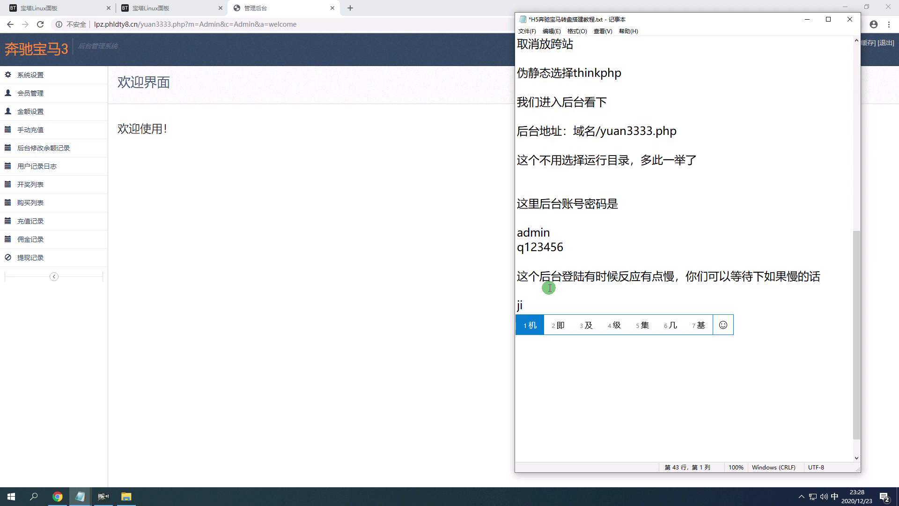
key(space)
text(zhaod)
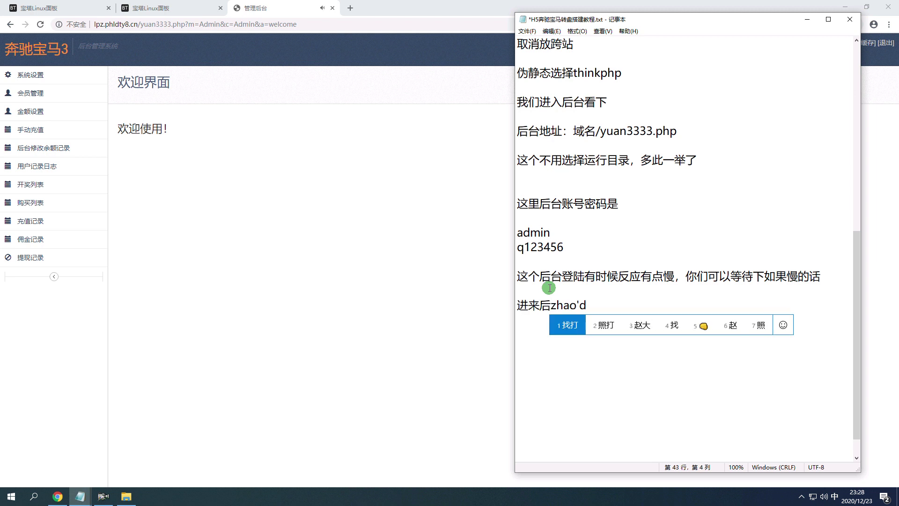
key(space)
text(xitongshezh)
key(space)
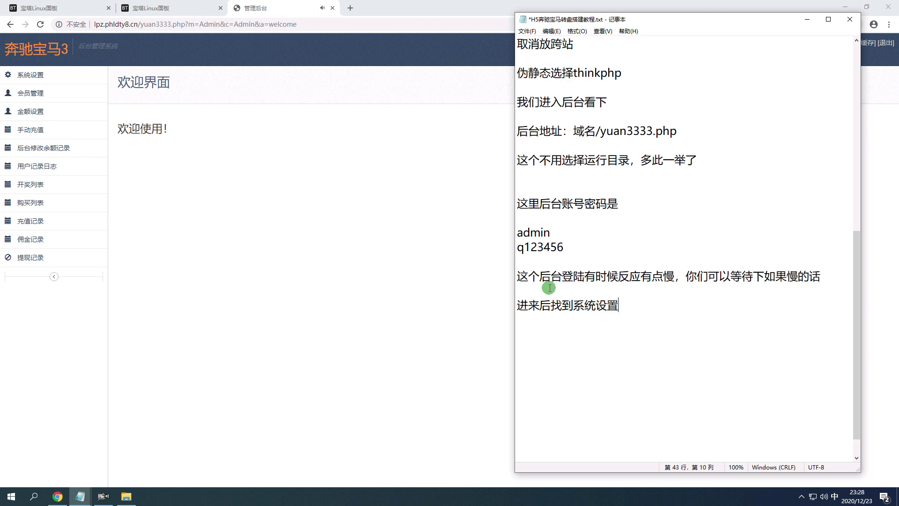
Expand 系统设置 in the admin sidebar and mute the admin tab with 将这个网站静音.
click(19, 76)
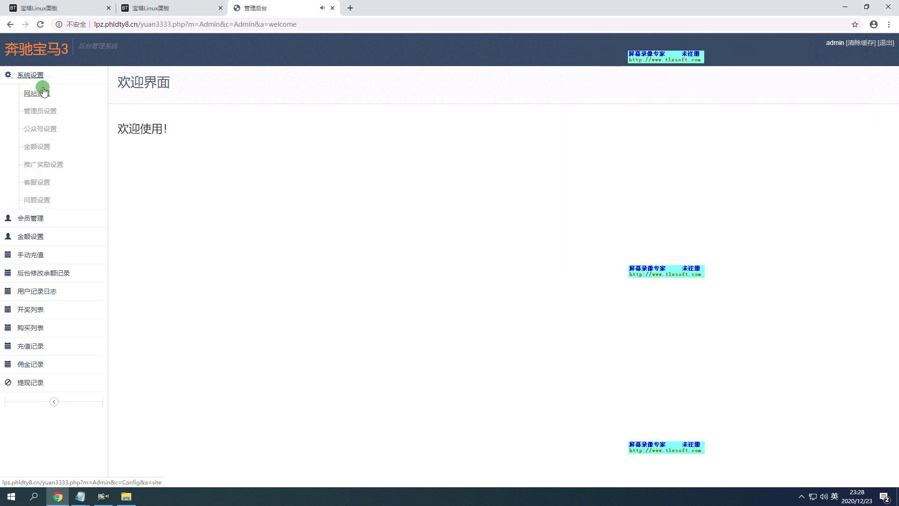
mouse_move(80, 496)
click(96, 469)
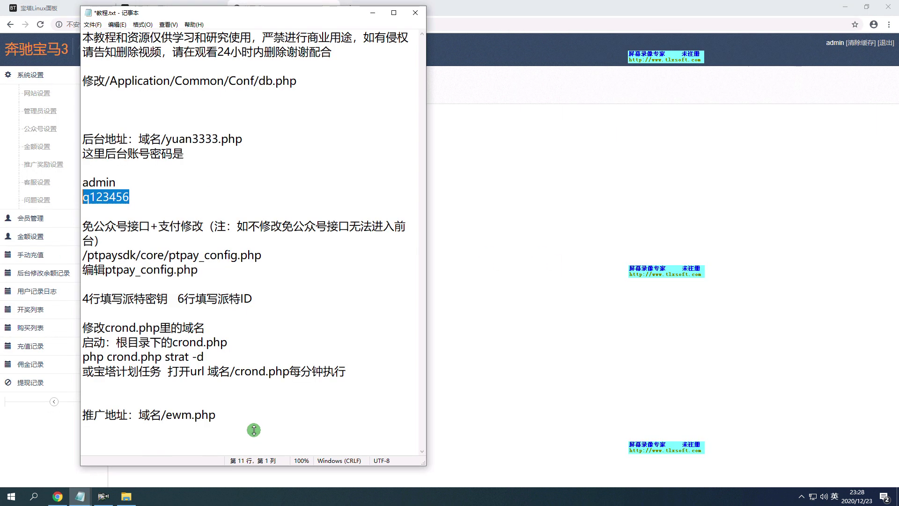
click(373, 13)
right_click(337, 10)
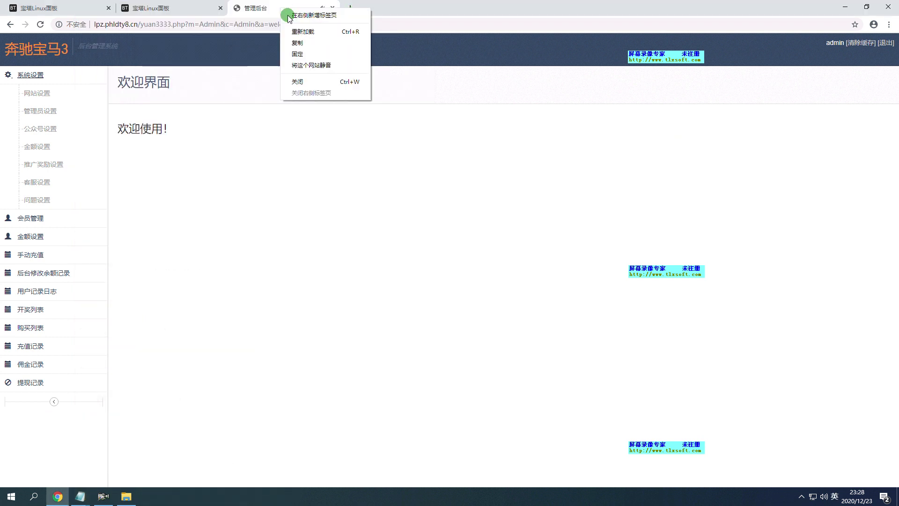
click(336, 66)
Start a new line below '进来后找到系统设置' and type the pinyin for 找到网站设置.
mouse_move(80, 496)
click(51, 447)
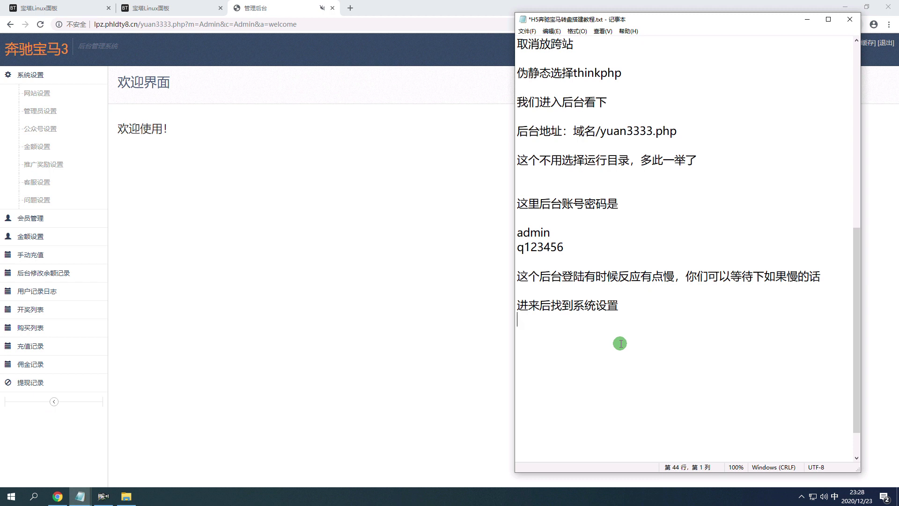
key(Return)
text(zha)
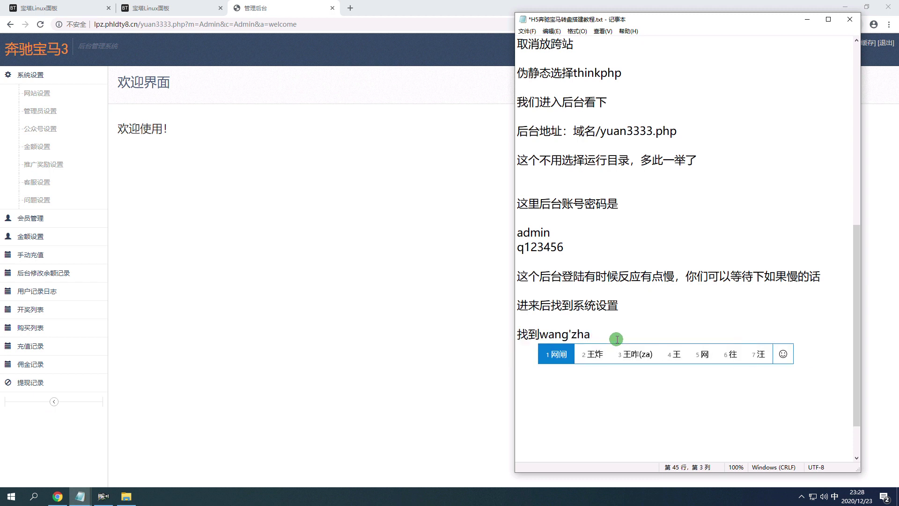
text(oda wangzhan shezhi)
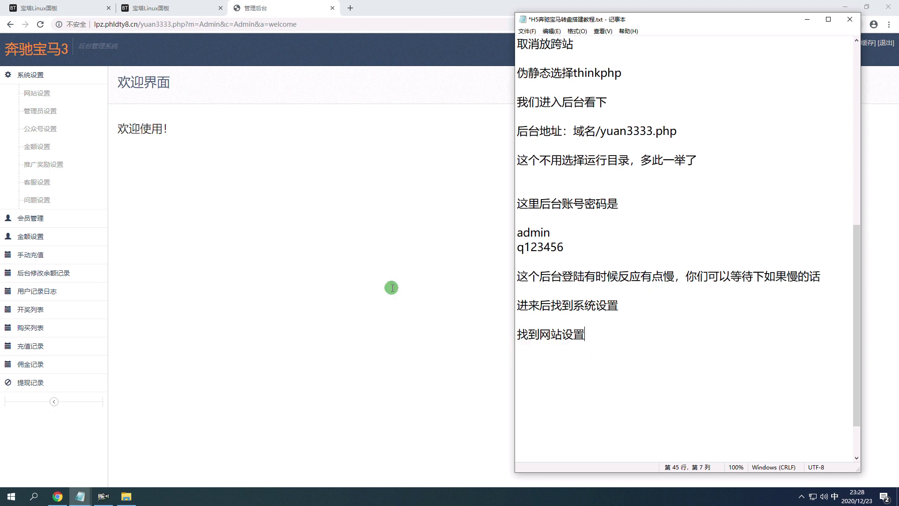
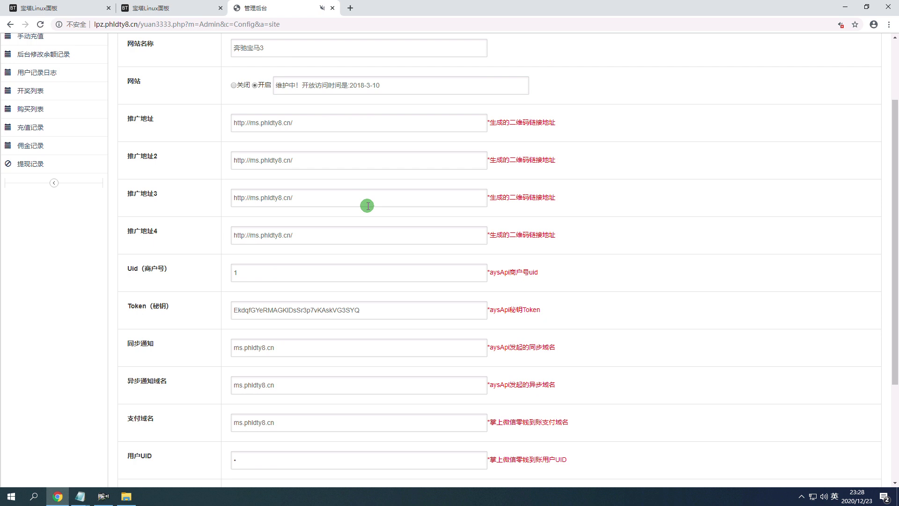
Scroll down and back up the 网站设置 page to review the 推广地址 promotion address fields.
scroll(338, 189, down, 3)
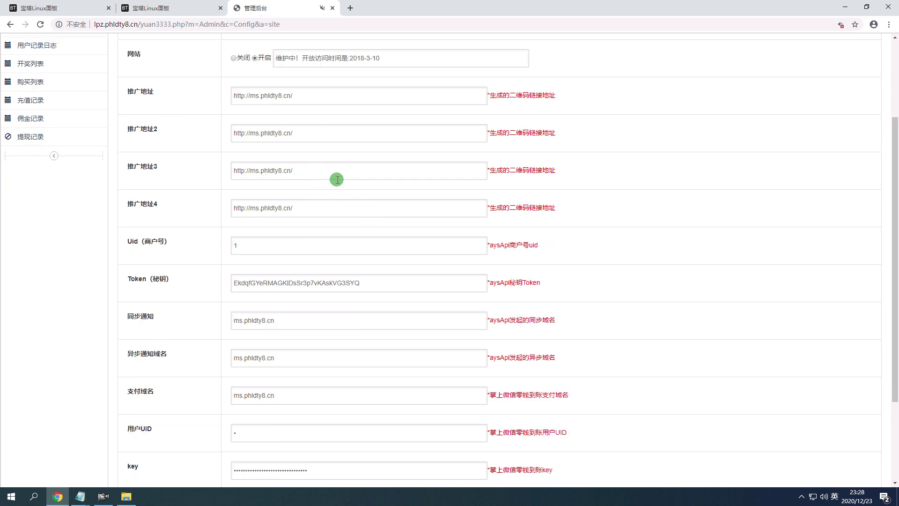
scroll(370, 219, up, 3)
In the tutorial notes, continue the line with 把里面的域名, correcting the mistyped 郁闷.
mouse_move(80, 496)
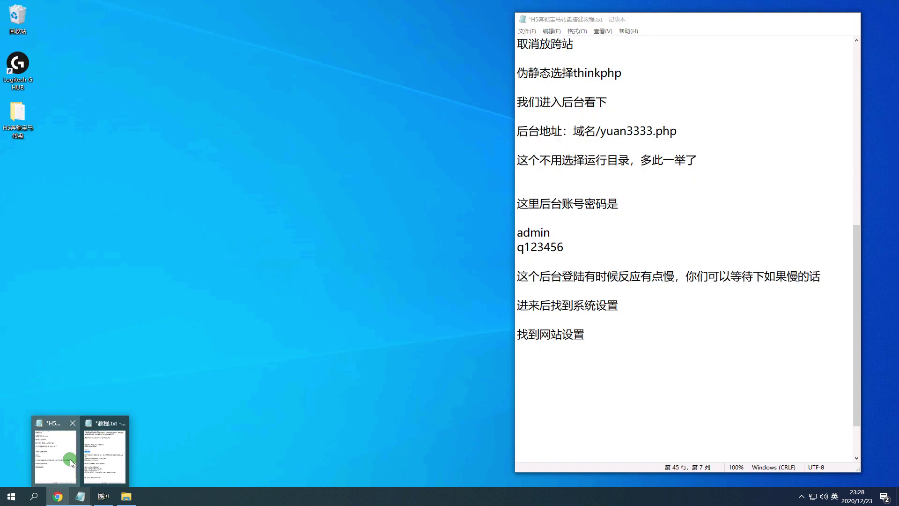
click(61, 458)
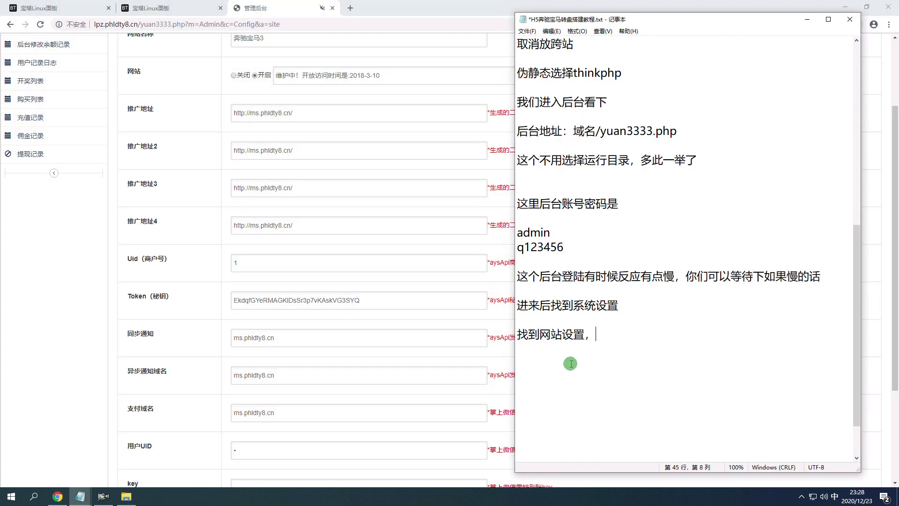
text(balimiande)
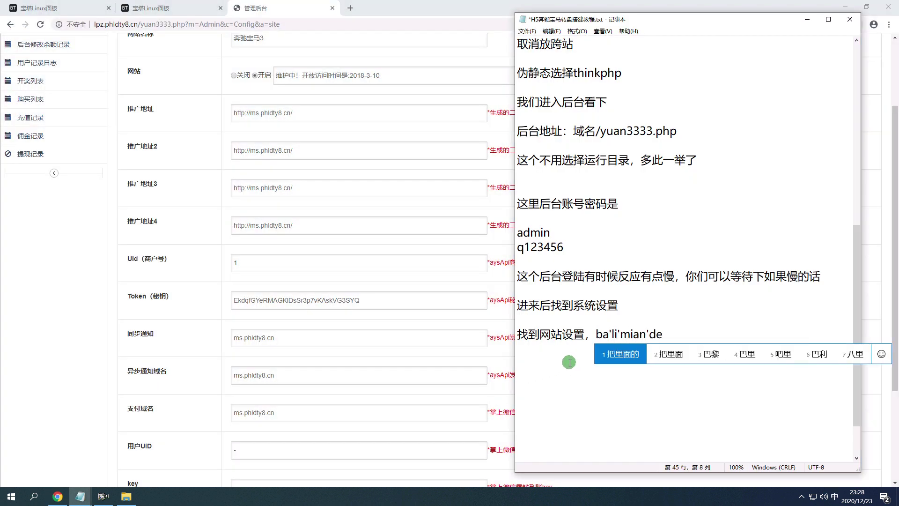
key(space)
text(yumen)
key(space)
key(BackSpace)
key(BackSpace)
text(yuming)
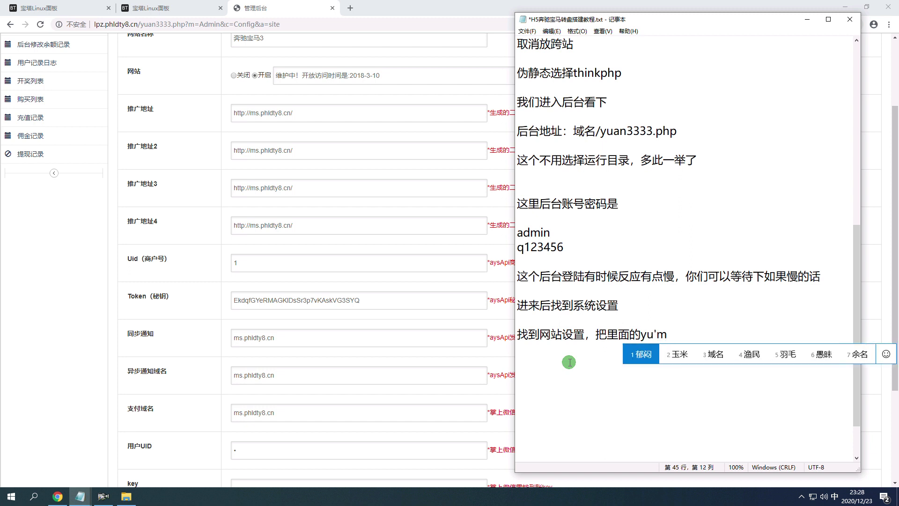
key(space)
Finish the note with 替换为你的域名, then select the domain lpz.phldty8.cn in Chrome's address bar.
text(tihuanwei)
key(space)
text(nid)
key(space)
text(yuming)
key(space)
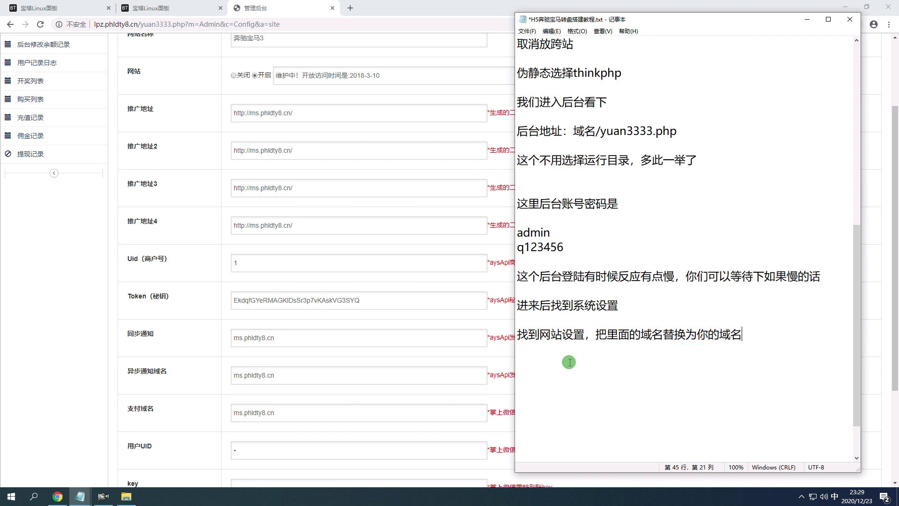
drag(137, 24, 94, 24)
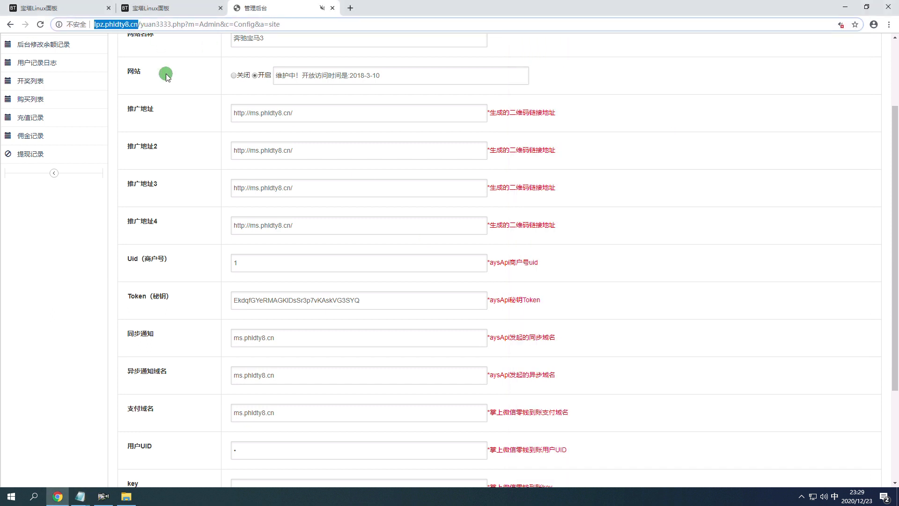
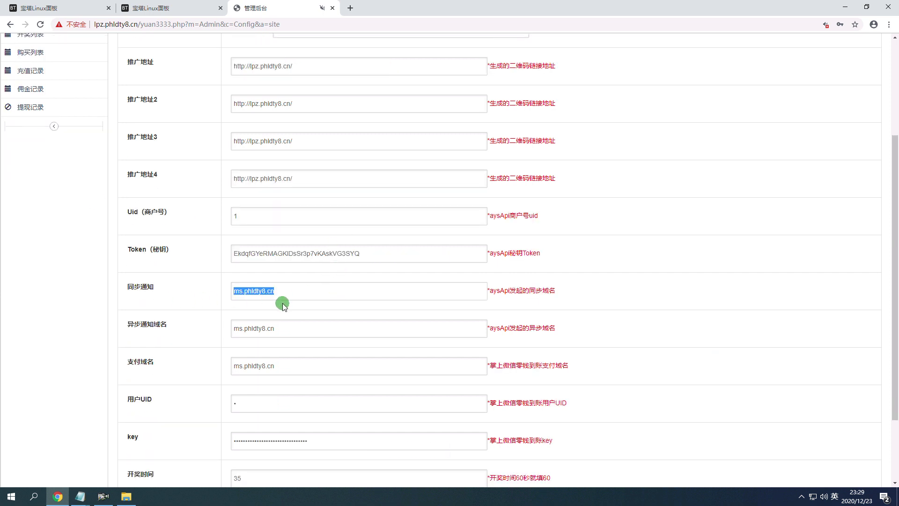
text(http://lpz.phldty8.cn/)
drag(274, 328, 200, 331)
text(http://lpz.phldty8.cn/)
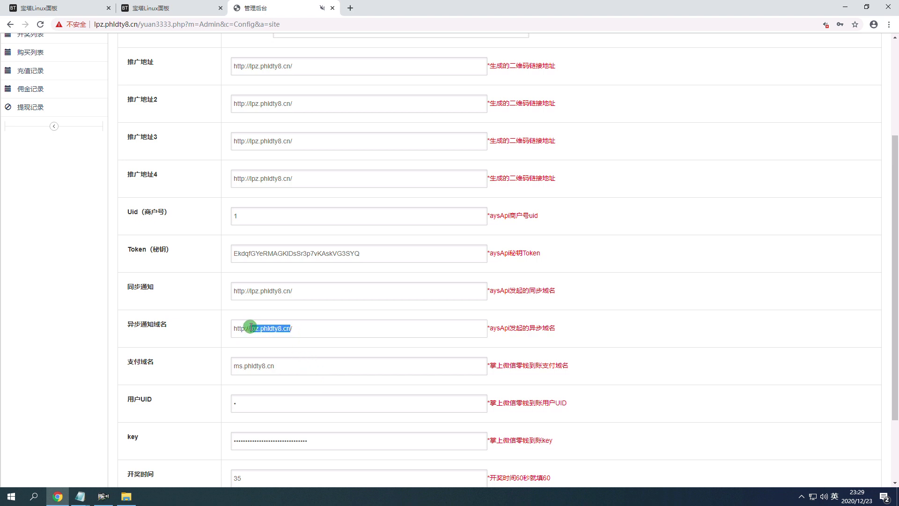
key(ctrl+c)
drag(225, 329, 300, 330)
key(ctrl+v)
triple_click(335, 287)
key(ctrl+v)
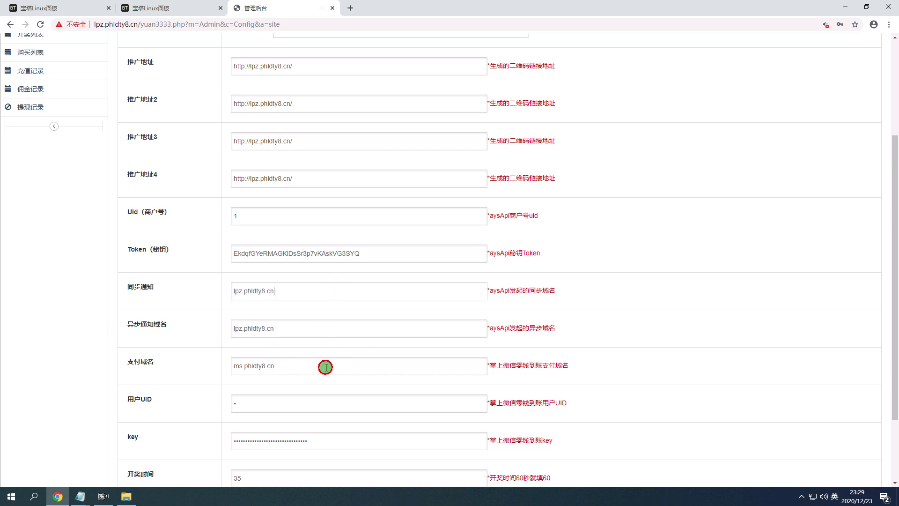
scroll(351, 385, down, 2)
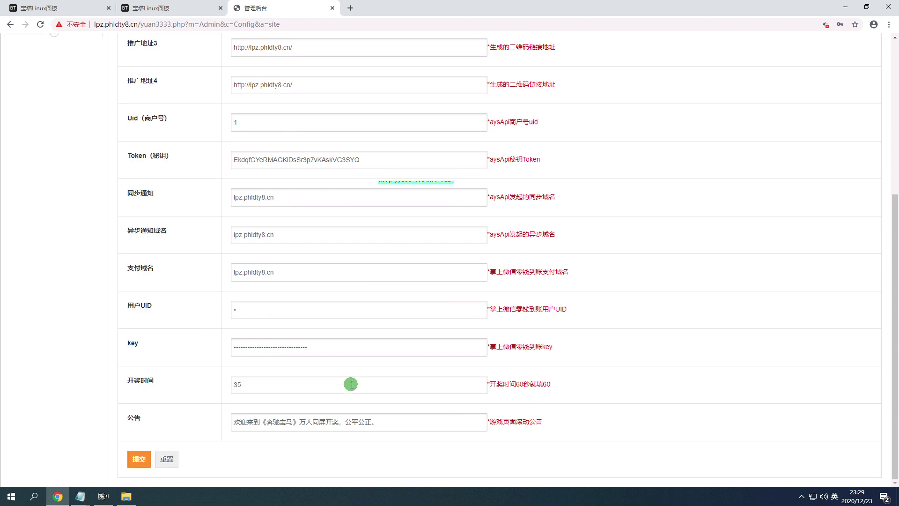
scroll(351, 384, up, 5)
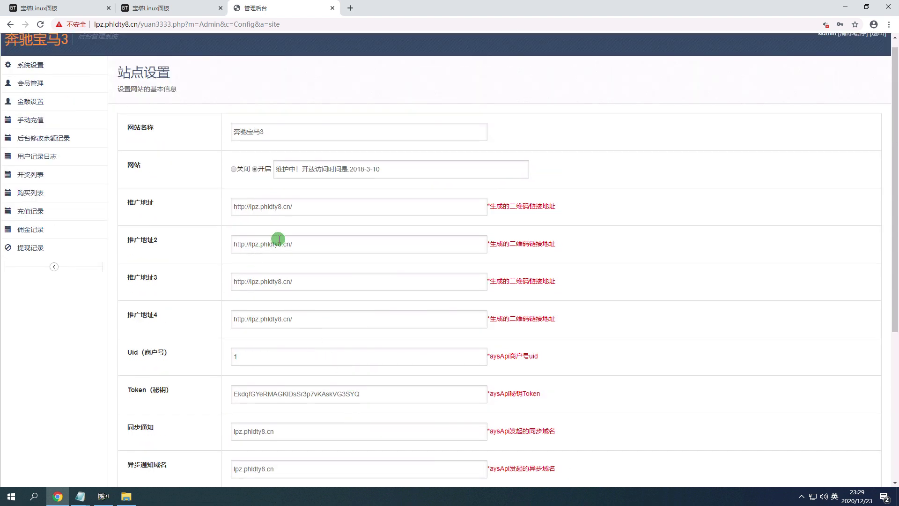
Copy the '推广地址：域名/ewm.php' line from 教程.txt into the H5 setup notes.
mouse_move(80, 497)
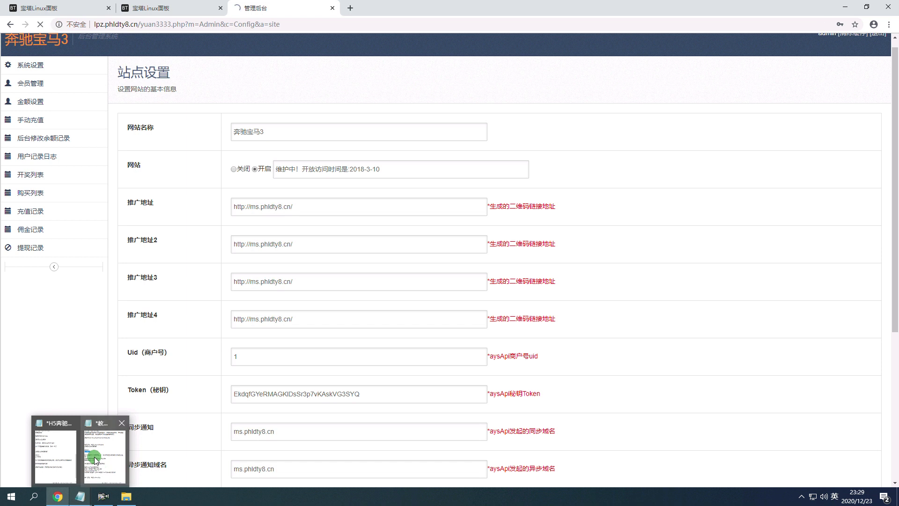
click(91, 451)
drag(219, 415, 159, 417)
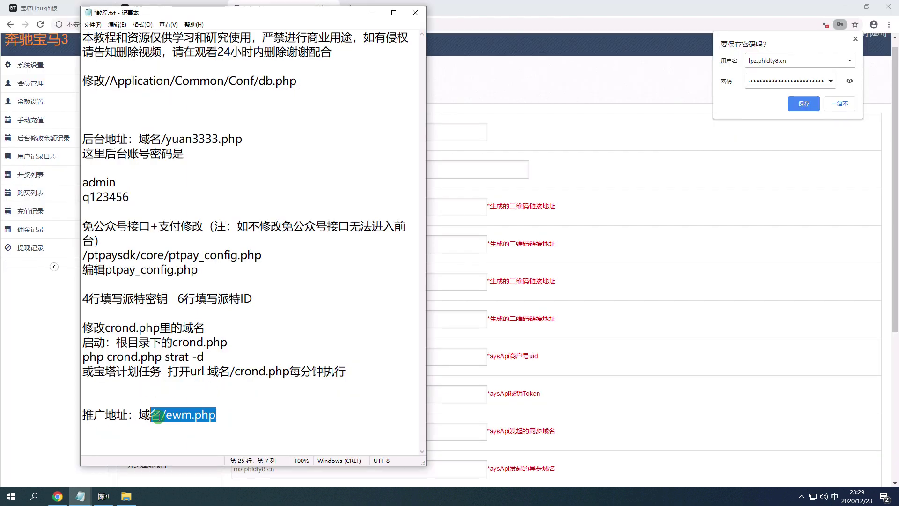
drag(234, 418, 80, 427)
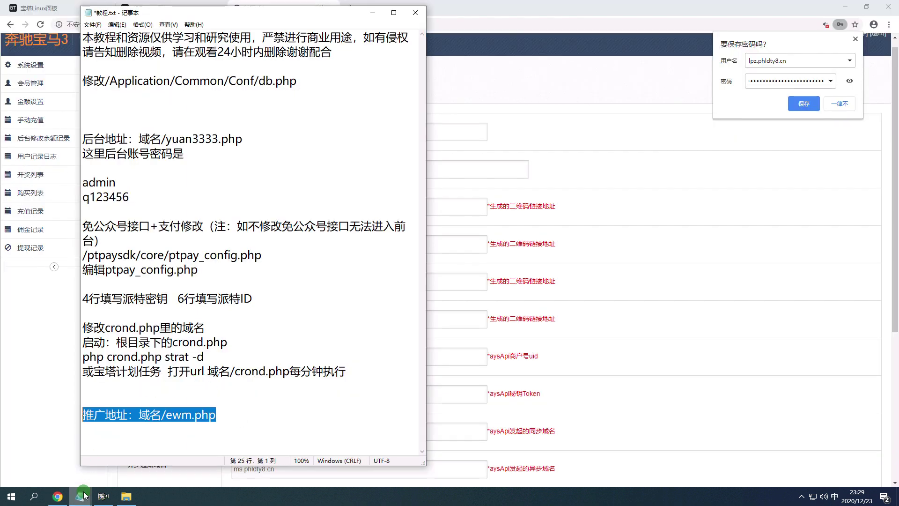
mouse_move(80, 497)
click(56, 452)
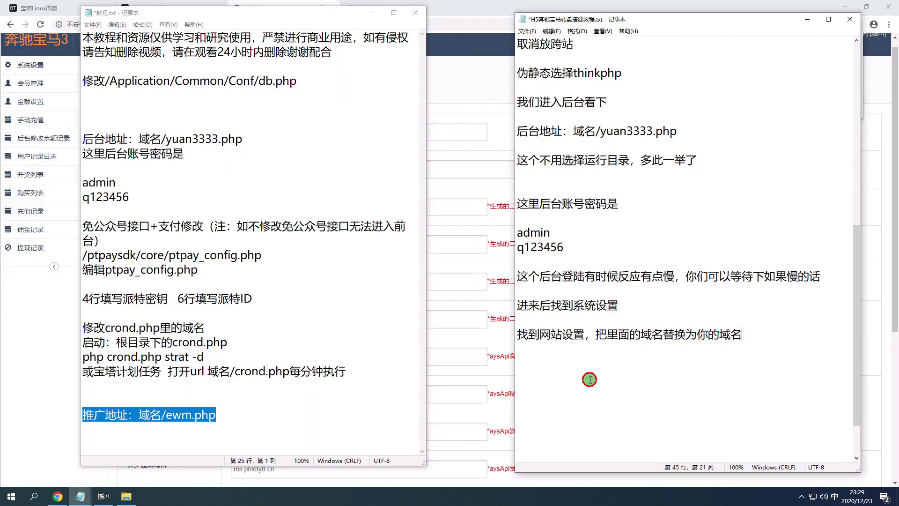
key(ctrl+v)
Append /ewm.php to the 推广地址 URL in the admin site settings form.
drag(651, 364, 596, 364)
click(372, 13)
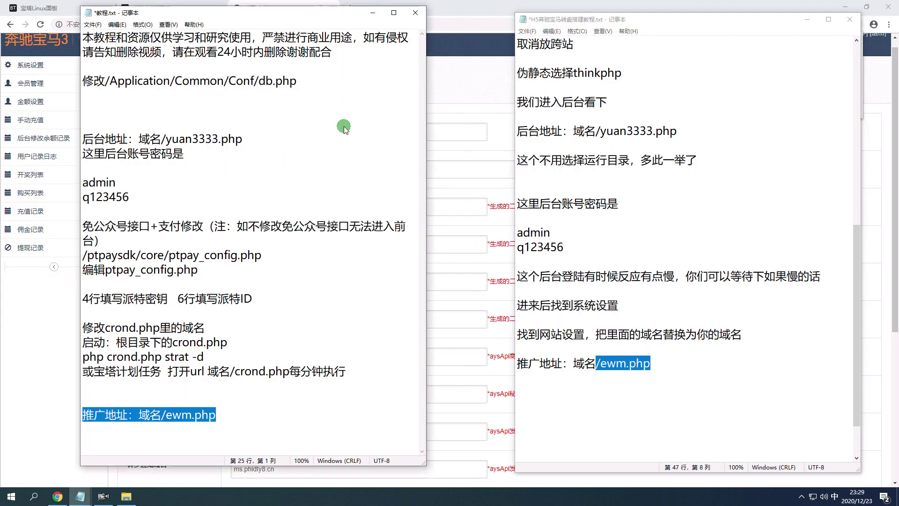
click(335, 201)
key(ctrl+v)
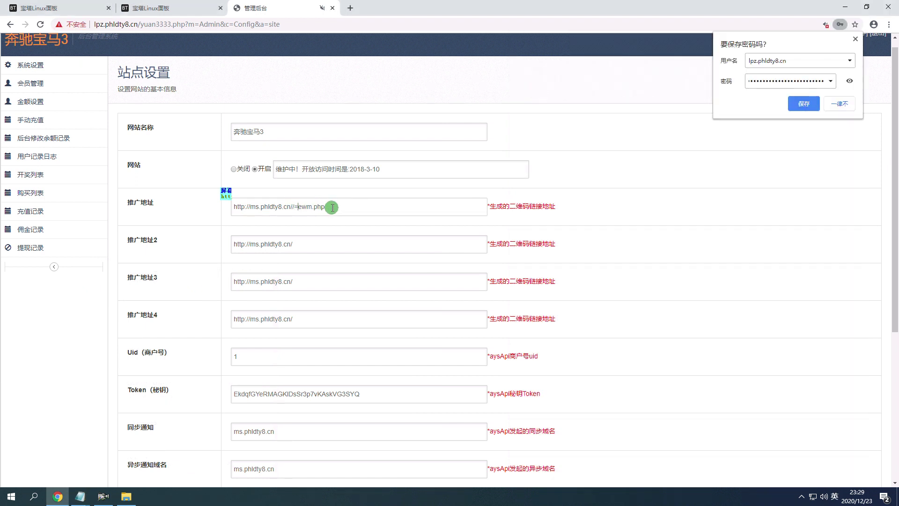
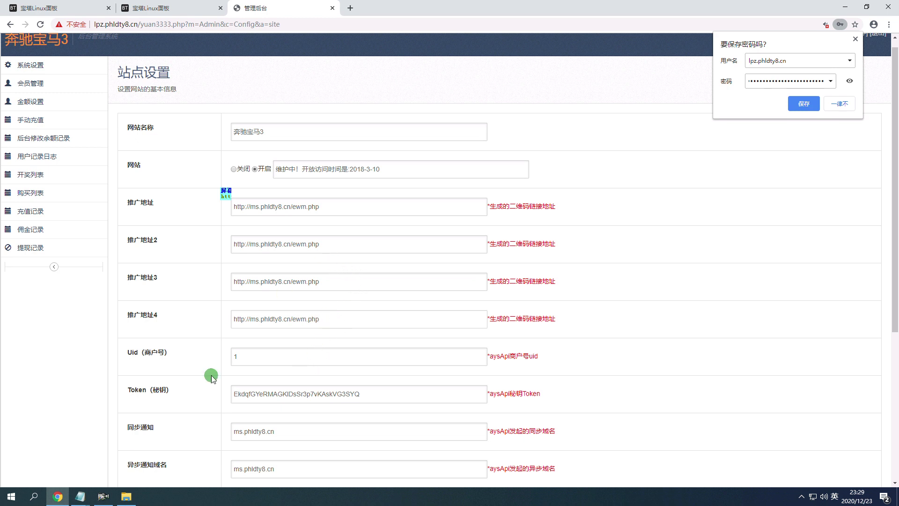
In the Notepad tutorial, note after the 推广地址：域名/ewm.php line not to forget ewm.php in the promotion address.
mouse_move(80, 498)
click(102, 450)
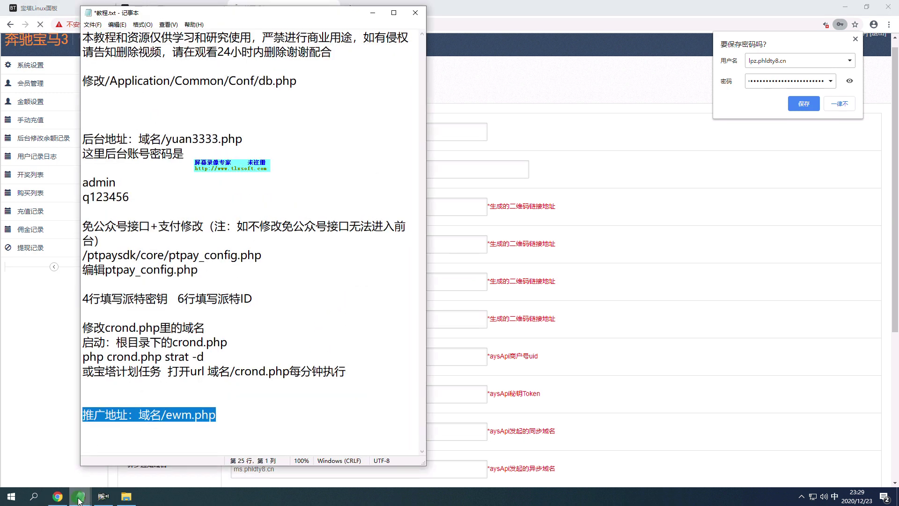
click(54, 449)
click(681, 365)
text(z)
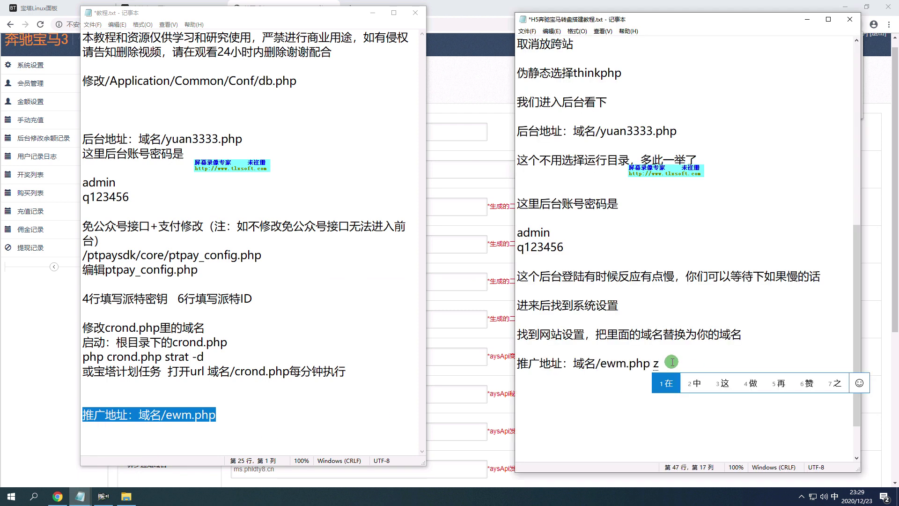
text(hege biewangjidai shang,)
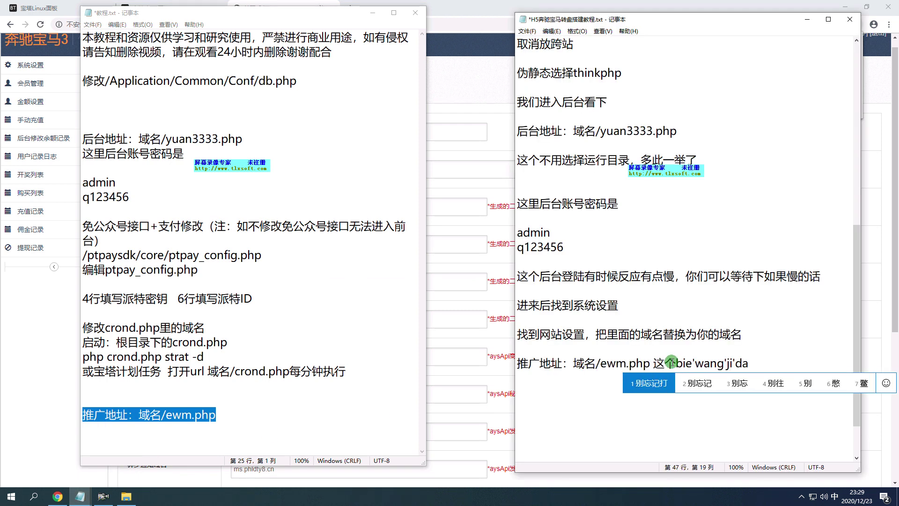
text(tuiguang dizhi)
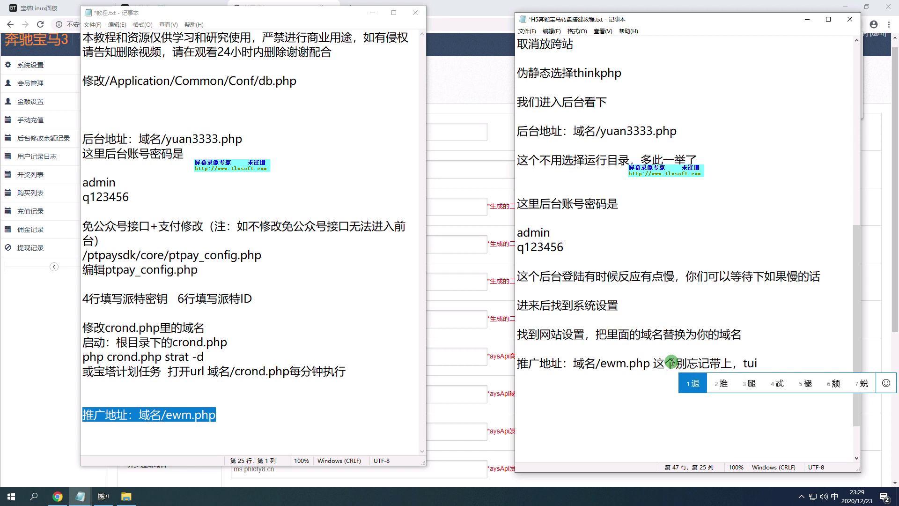
Submit the updated site settings with 提交 in the browser admin panel.
click(67, 190)
scroll(237, 452, down, 5)
click(147, 461)
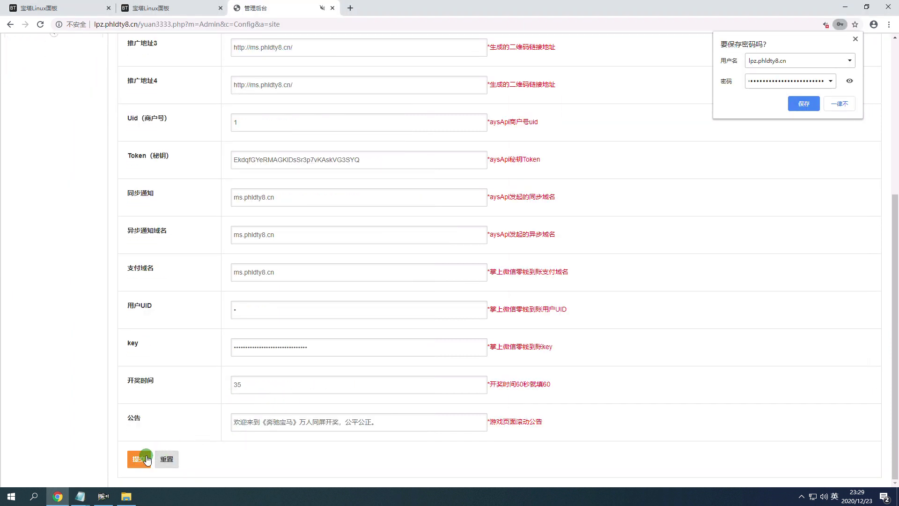
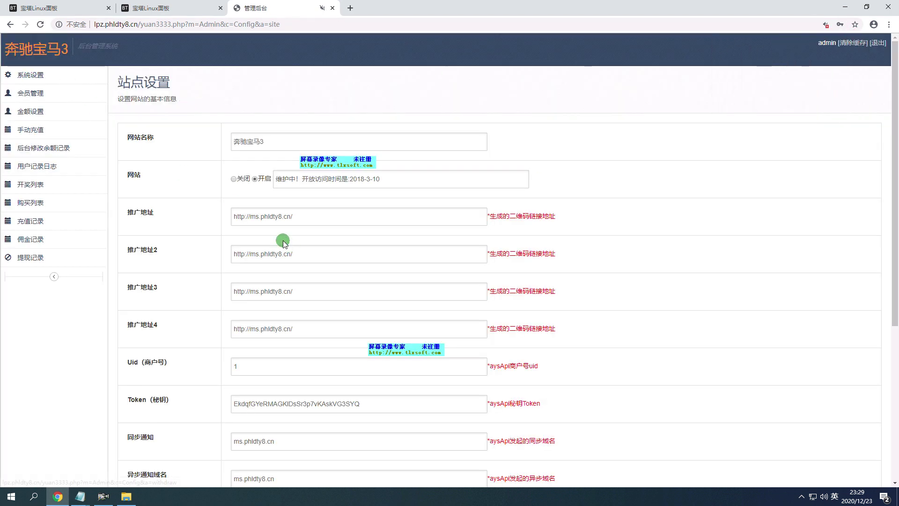
In the tutorial notes, write '后台就设置好了，我们设置下前台对接免公众号和支付' and start a new line.
scroll(283, 240, down, 5)
scroll(307, 256, up, 5)
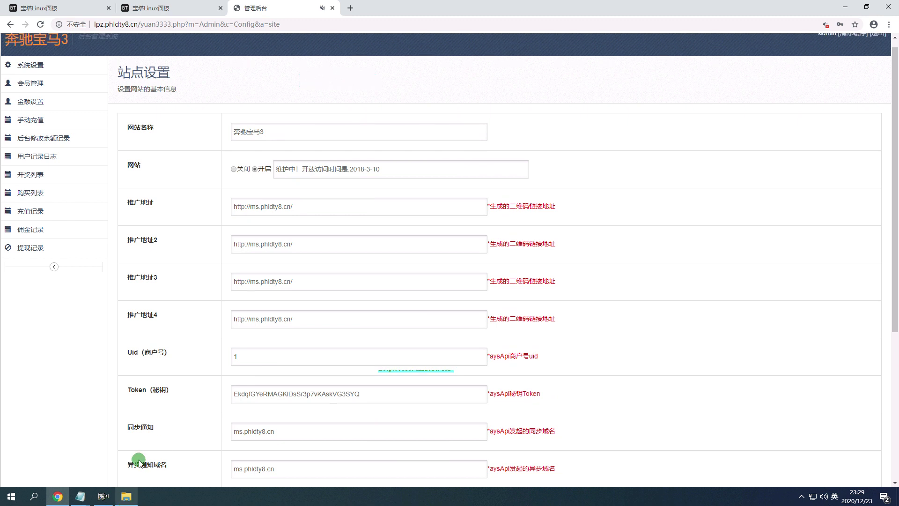
mouse_move(83, 499)
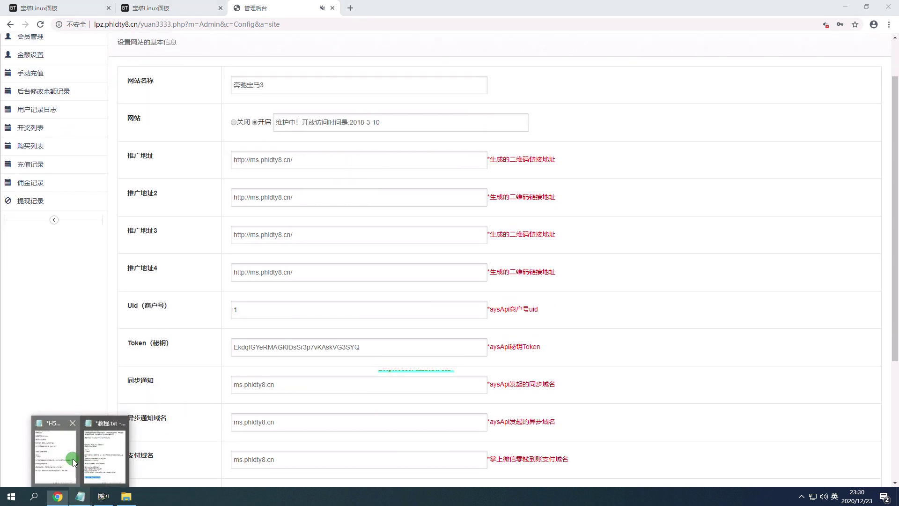
click(73, 461)
text(houtai)
key(space)
text(jiushezi)
key(space)
text(haole)
key(space)
text(,women)
key(space)
text(shezhi)
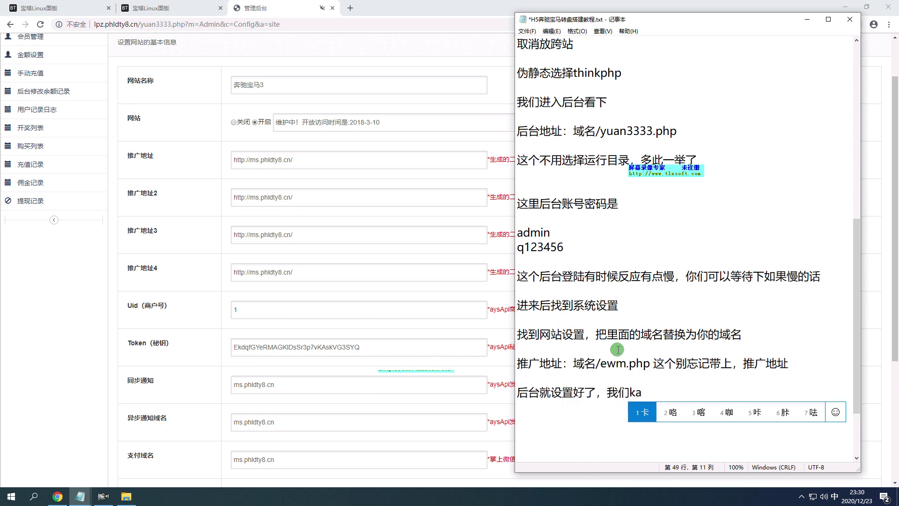
key(space)
text(qiantai)
key(space)
text(duijie)
key(space)
text(miangongzhongh)
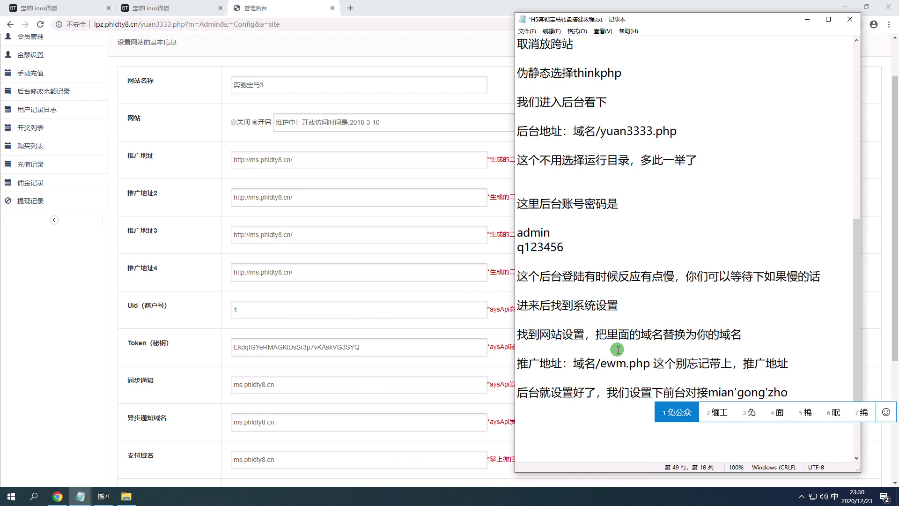
key(space)
text(ao)
key(space)
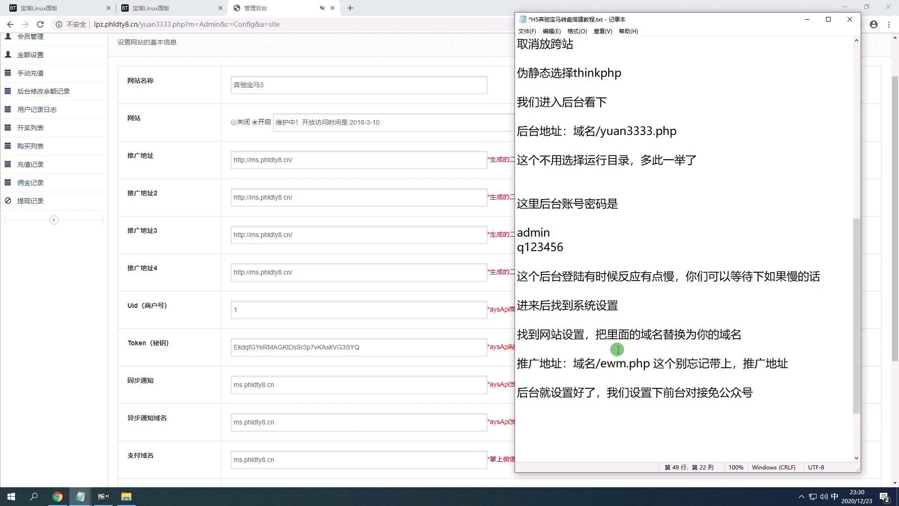
text(he)
key(space)
text(zhifu)
key(space)
key(Return)
key(Return)
key(Return)
key(Return)
key(Return)
key(Return)
key(Return)
key(Return)
key(Return)
key(Return)
key(Return)
key(Return)
key(Return)
key(Return)
key(Return)
key(Return)
key(Return)
key(Return)
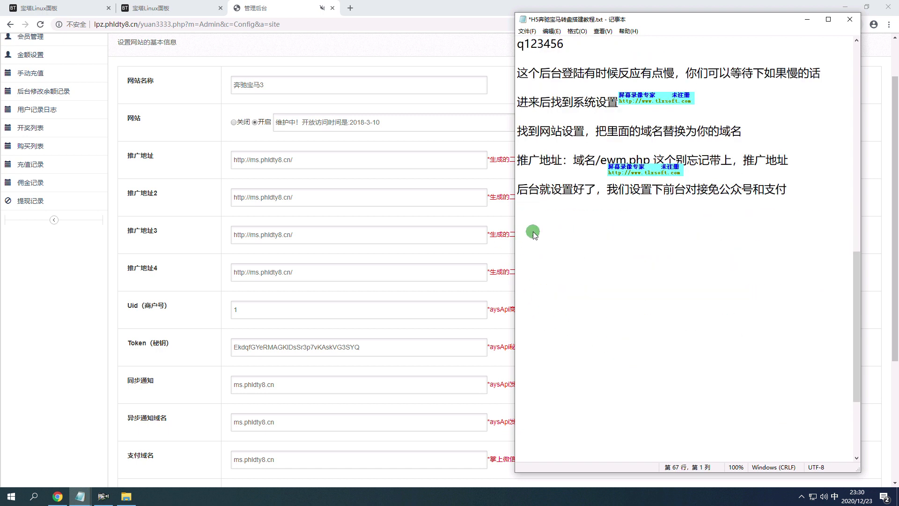
Add the line '这个也是一样很简单' to the tutorial.
text(zhege)
key(space)
text(yesh)
text(i)
key(space)
text(yiyang)
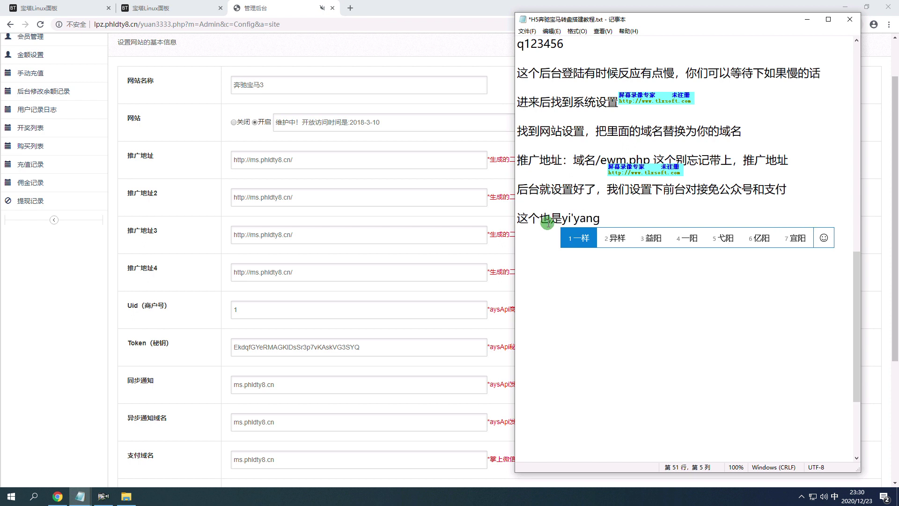
key(space)
text(henjiandan)
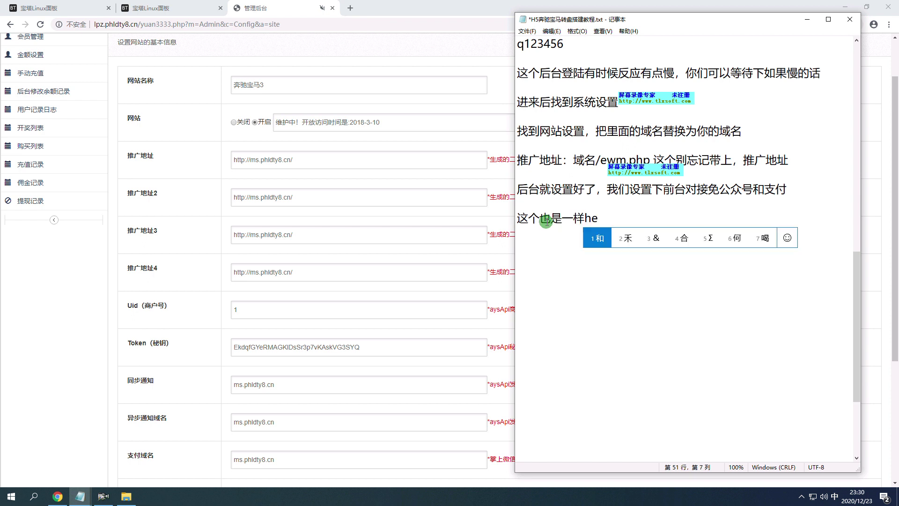
key(space)
Begin the next line with '对接的派特'.
text(duijiede)
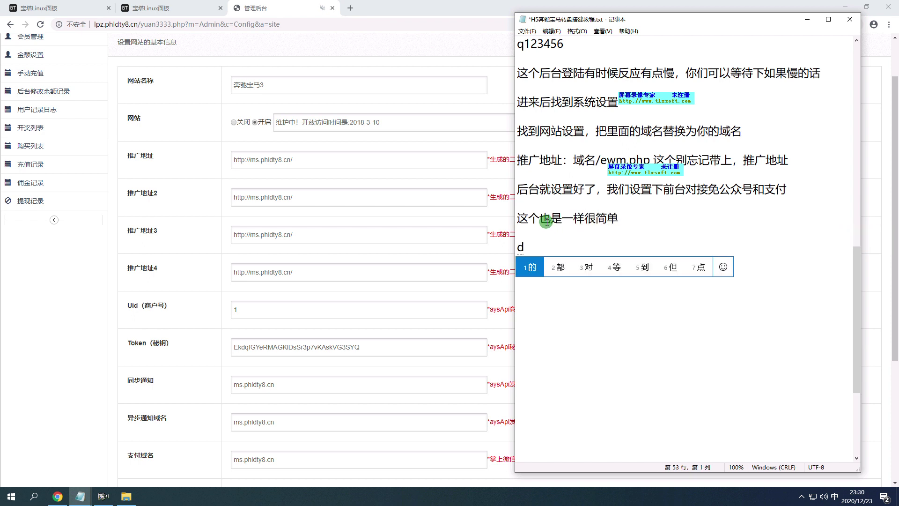
key(space)
text(pai'te)
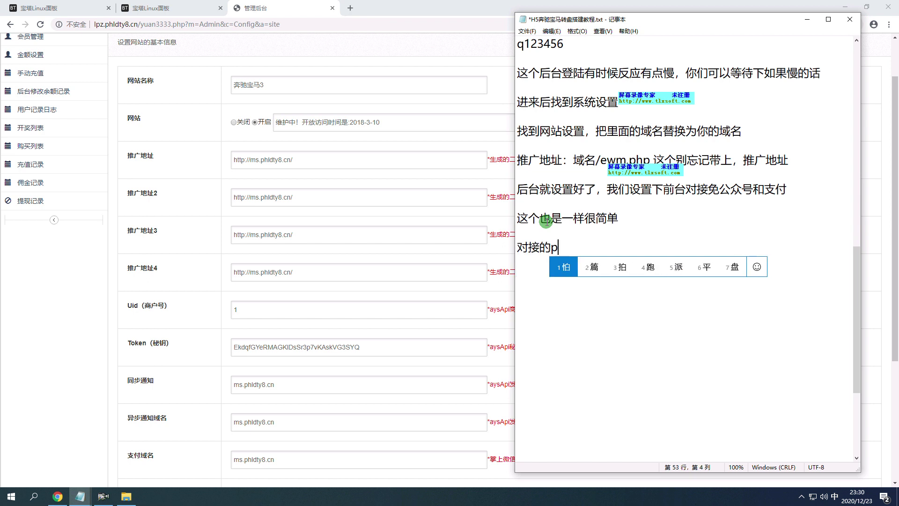
key(BackSpace)
text(paite)
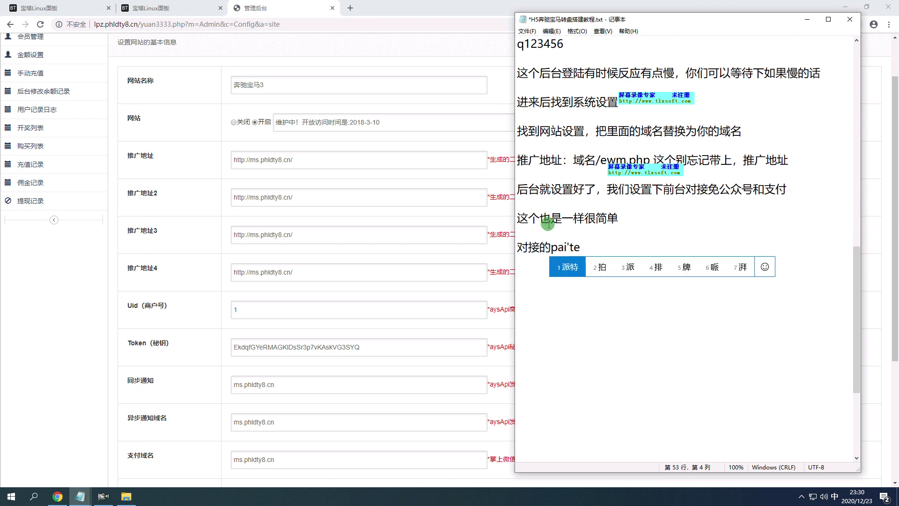
key(space)
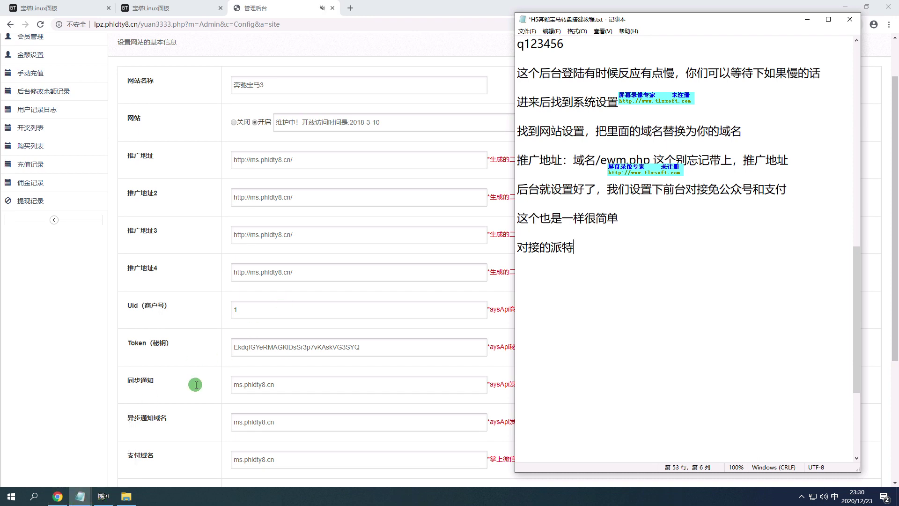
Copy the ptpay_config.php path and editing notes from 教程.txt into the tutorial under 对接的派特.
mouse_move(80, 496)
click(89, 449)
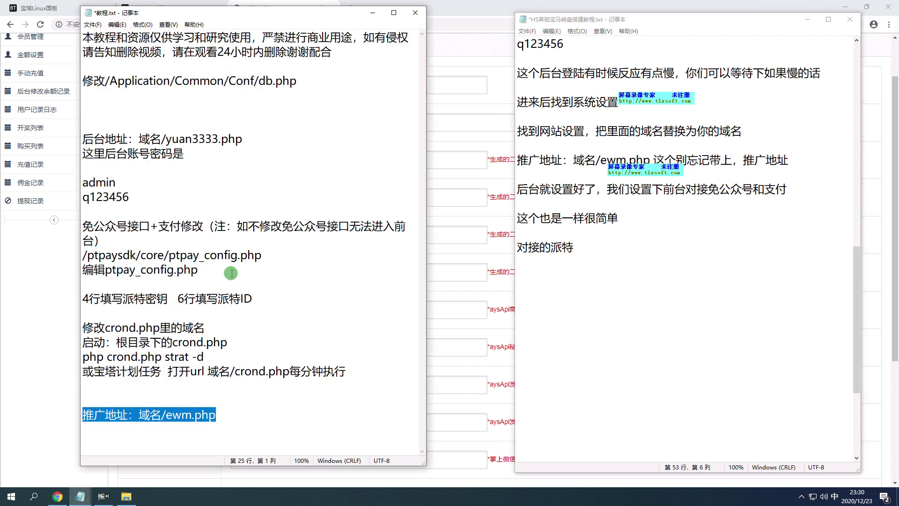
drag(270, 254, 84, 255)
drag(237, 278, 83, 255)
drag(198, 271, 119, 261)
drag(253, 299, 77, 259)
key(ctrl+c)
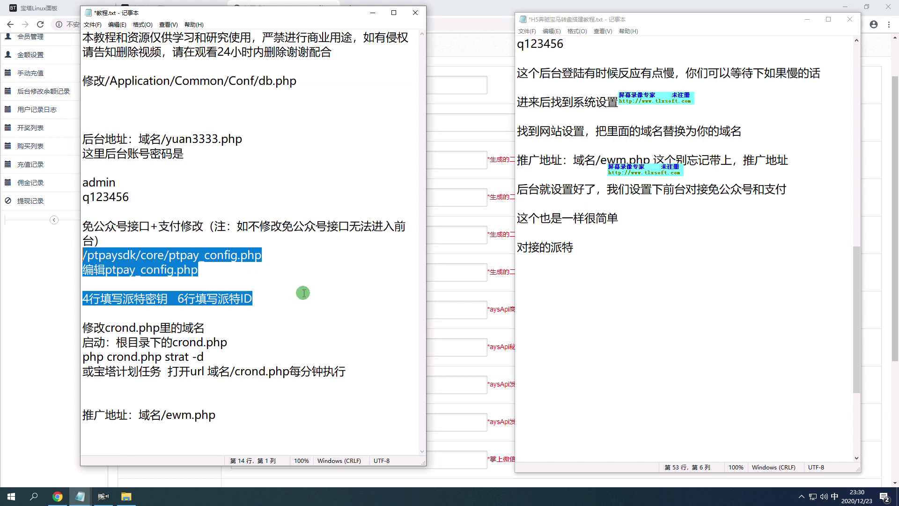
click(524, 295)
key(ctrl+v)
Extend the 对接的派特 line with '，进入根目录，依次进入以下文件'.
click(606, 248)
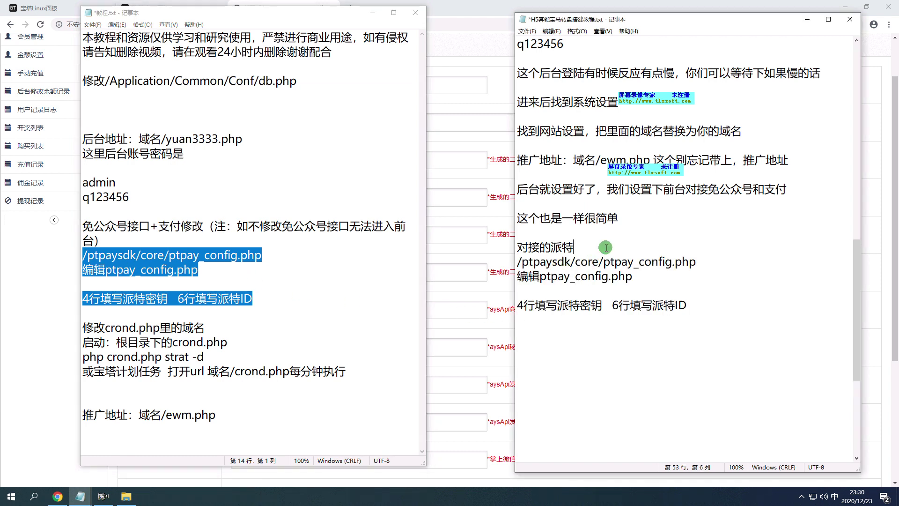
text(门进入，进入gen)
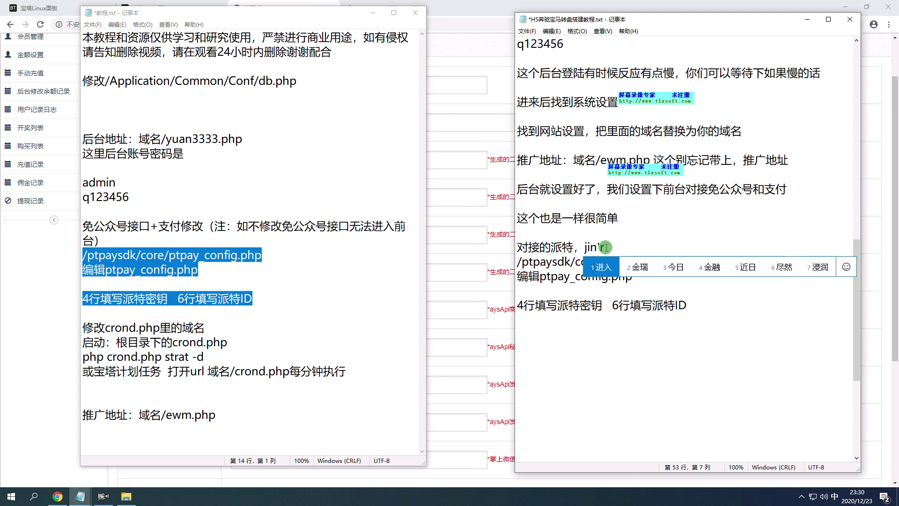
text(茛目鲤)
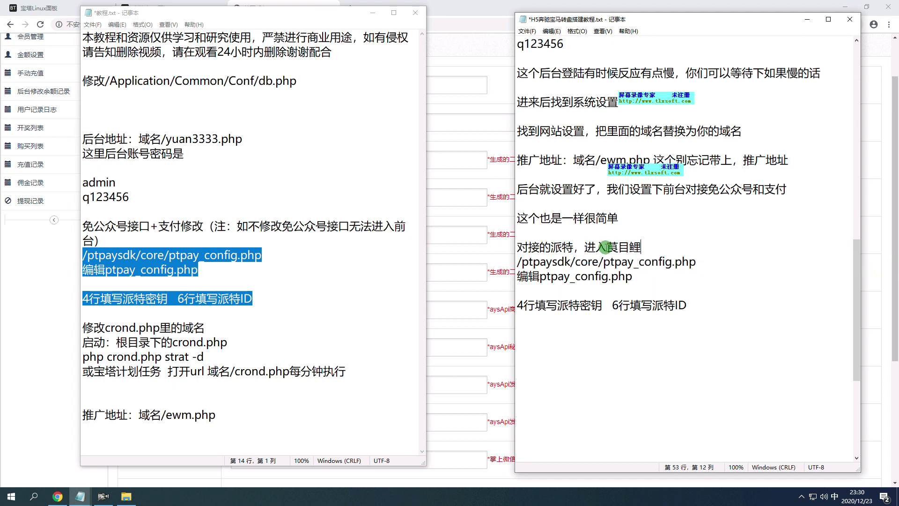
text(根目录)
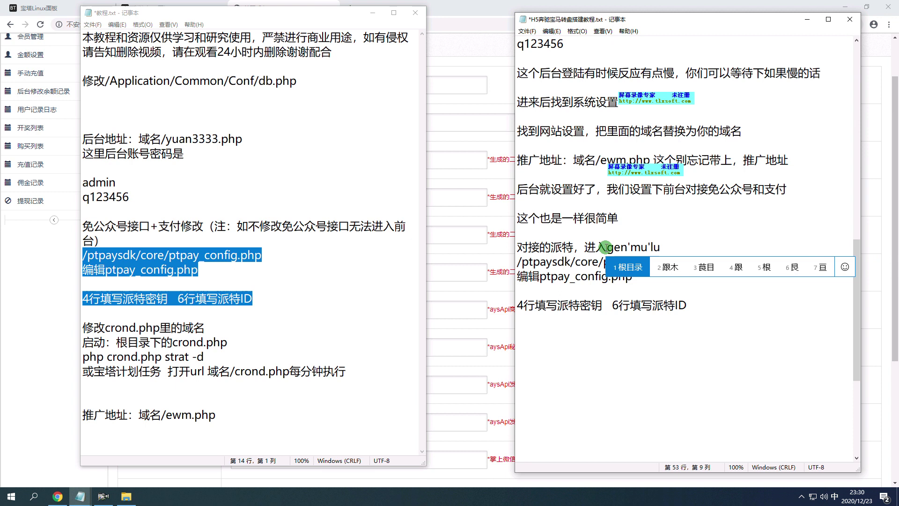
drag(698, 262, 513, 260)
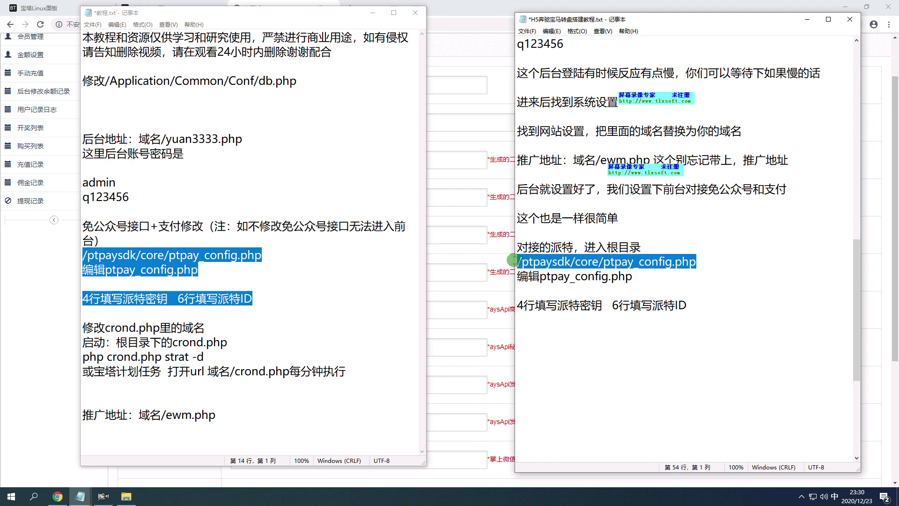
click(686, 239)
text(，依次进入)
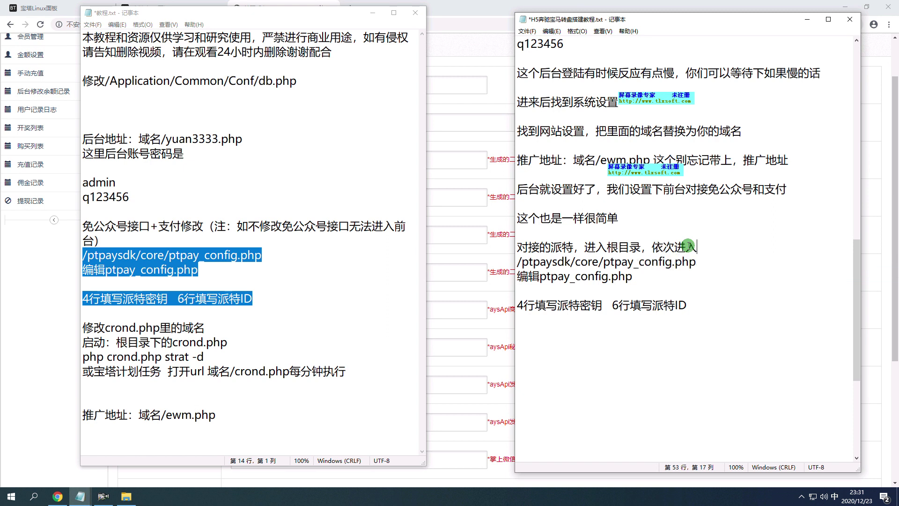
text(yixia2wenjianjiu)
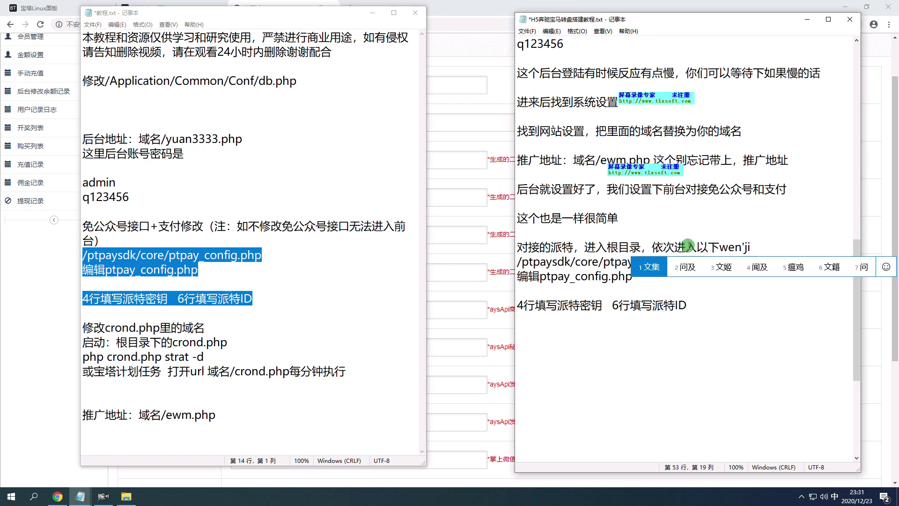
key(space)
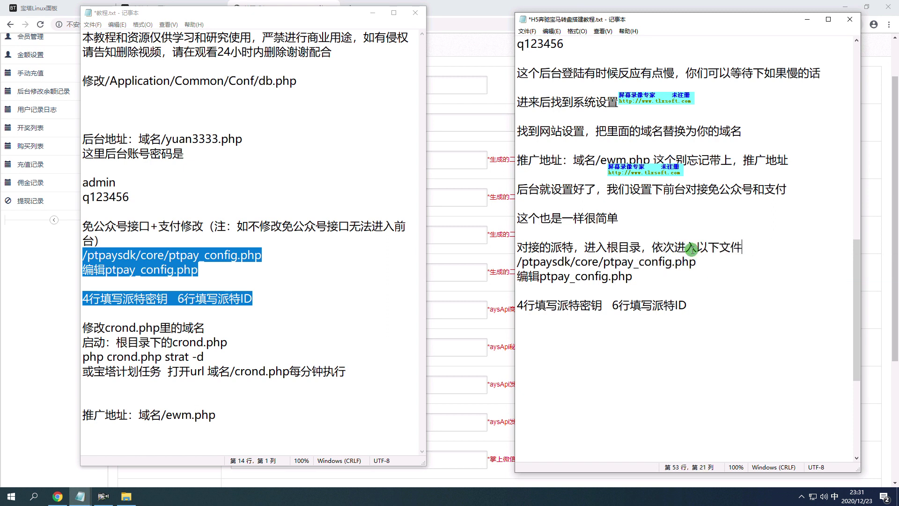
text(ji)
Close the db.php editor and browse to the site's ptpaysdk/core folder in the file manager.
click(2, 10)
click(798, 89)
click(47, 88)
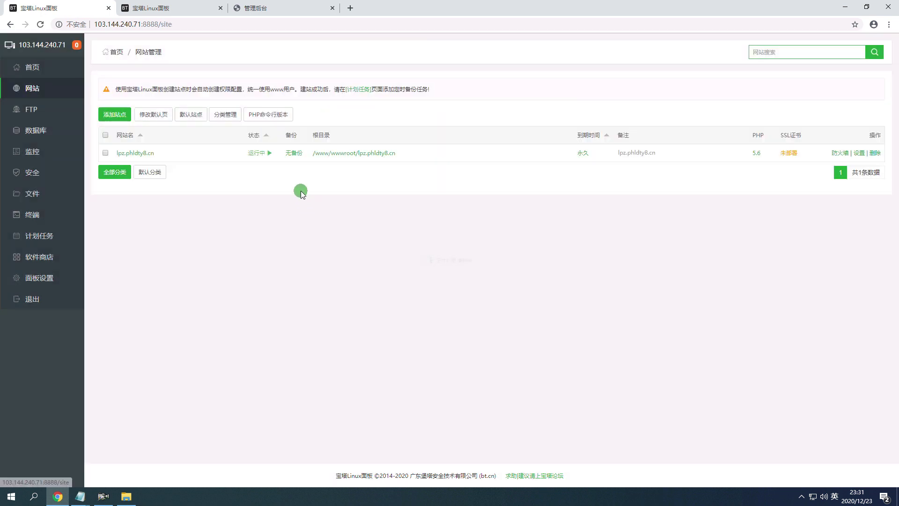
click(333, 154)
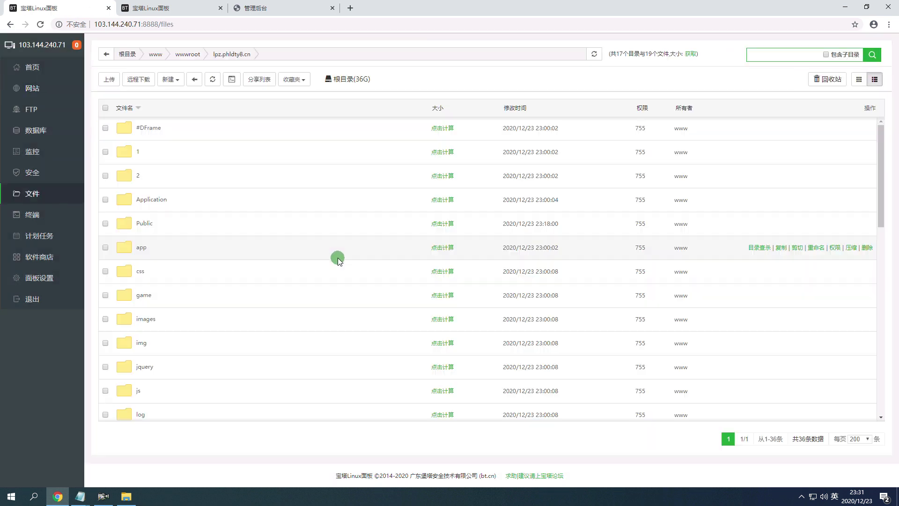
scroll(328, 318, down, 2)
click(153, 393)
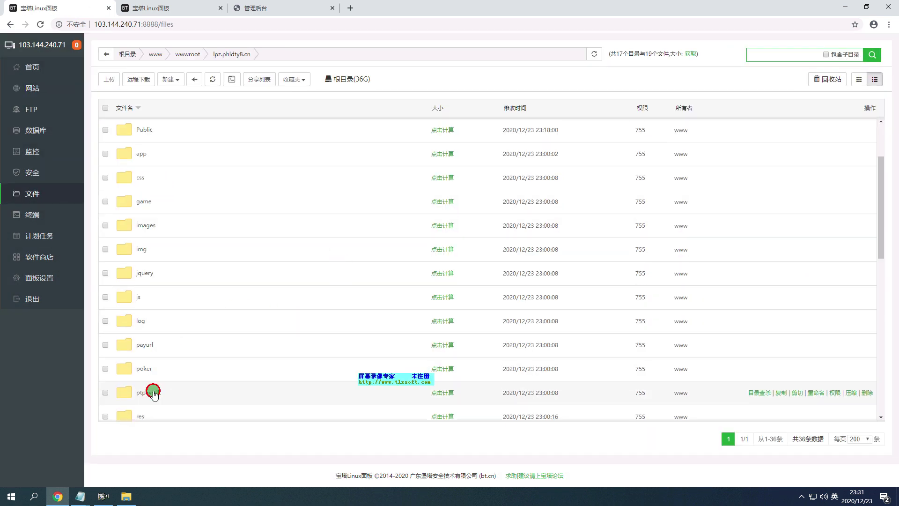
click(140, 128)
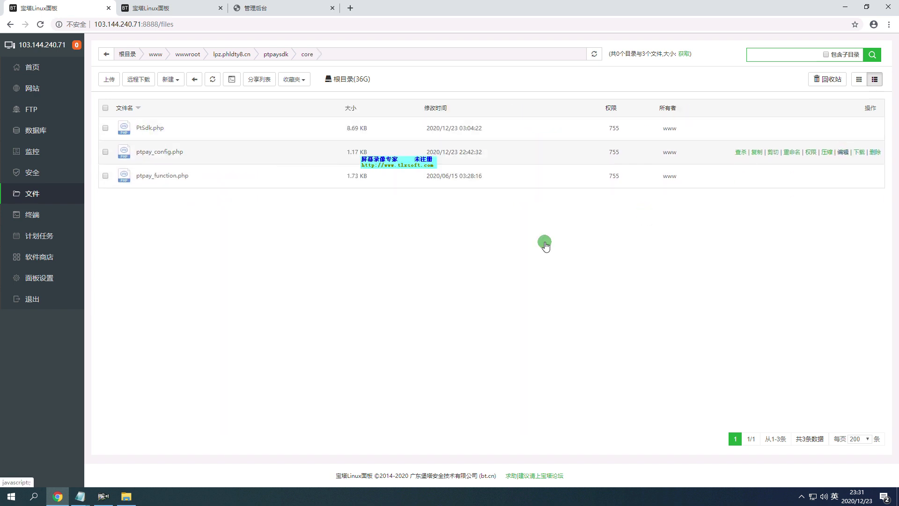
Open ptpay_config.php in the online editor, checking its name against the tutorial notes.
mouse_move(80, 495)
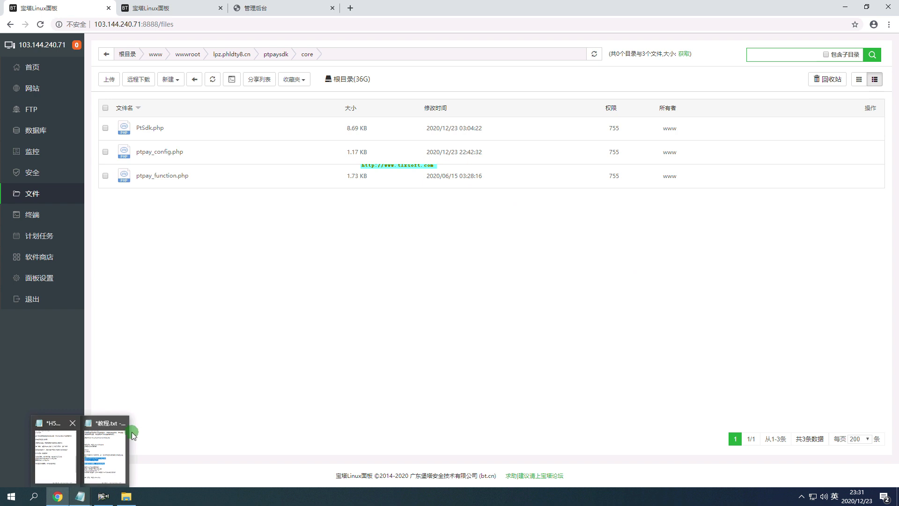
click(131, 436)
drag(633, 276, 540, 277)
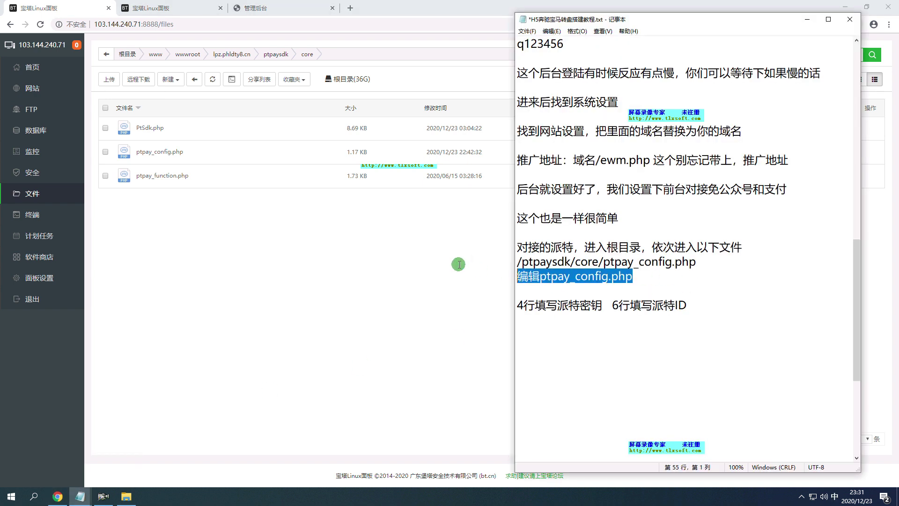
click(459, 264)
click(841, 152)
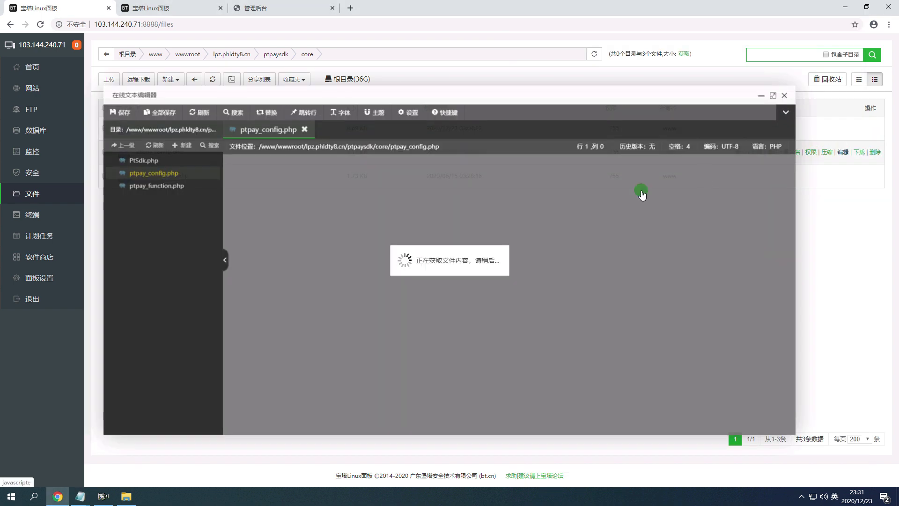
mouse_move(75, 495)
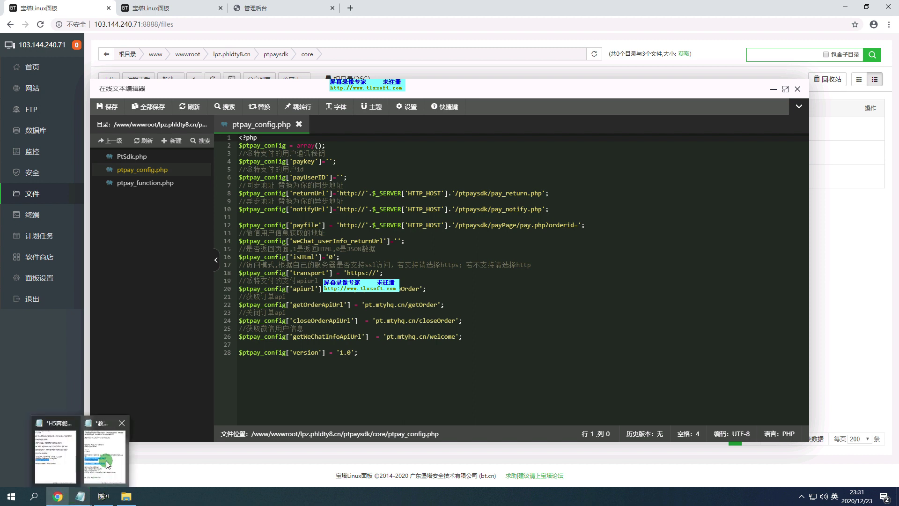
click(67, 467)
click(479, 141)
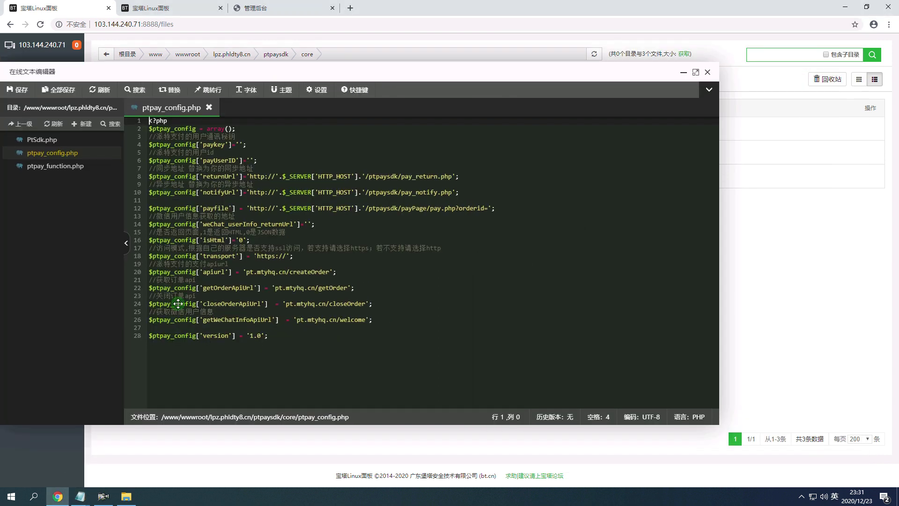
Below the notes, write '这里填入你的派特的密钥和ID，没有账号的自行去注册开户下'.
mouse_move(80, 496)
click(60, 466)
click(694, 302)
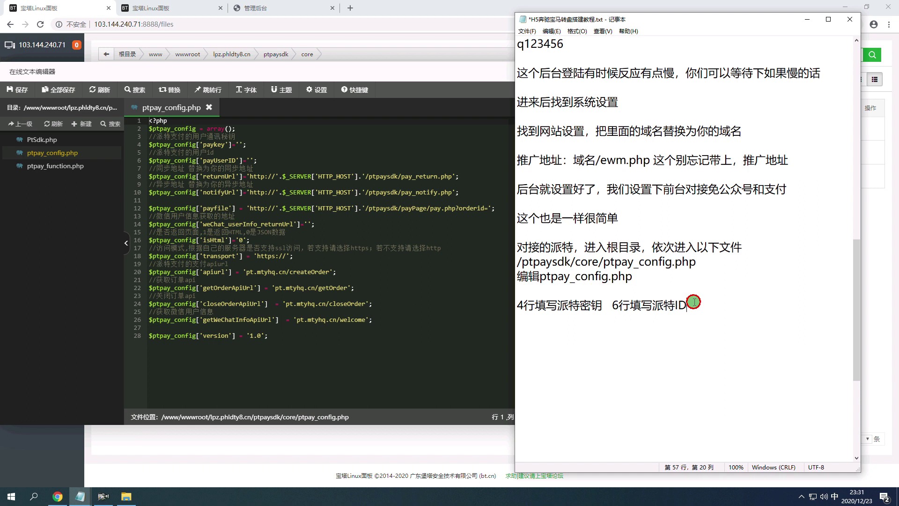
key(Return)
key(Return)
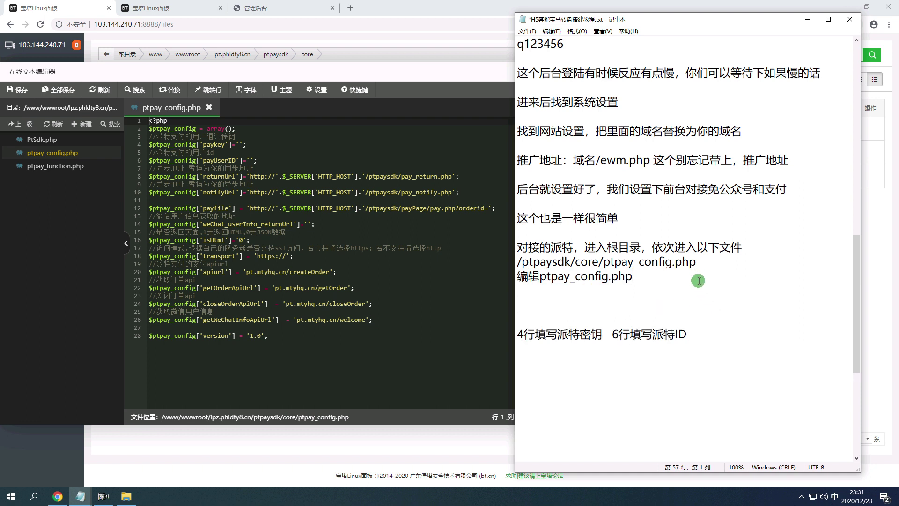
key(BackSpace)
key(BackSpace)
drag(687, 305, 519, 309)
click(614, 330)
drag(689, 305, 524, 306)
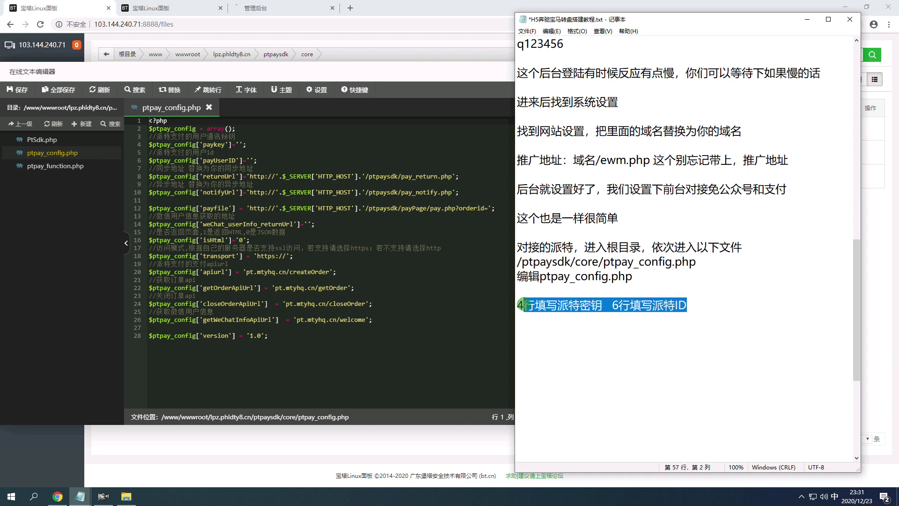
click(576, 334)
text(zhege)
key(space)
key(BackSpace)
text(li)
key(space)
text(tianru)
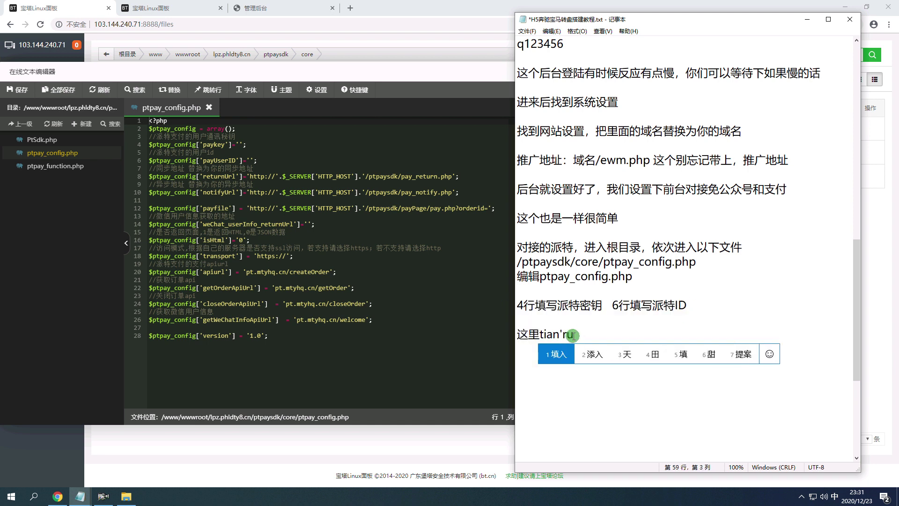
key(space)
text(nide)
key(space)
text(paite)
key(space)
text(de)
key(space)
text(miyao)
key(space)
text(he)
key(space)
text(ID，meiyou)
key(space)
text(zhanghao)
key(space)
text(de)
key(space)
text(zixingqu)
key(space)
text(zhucekaihuxia)
key(space)
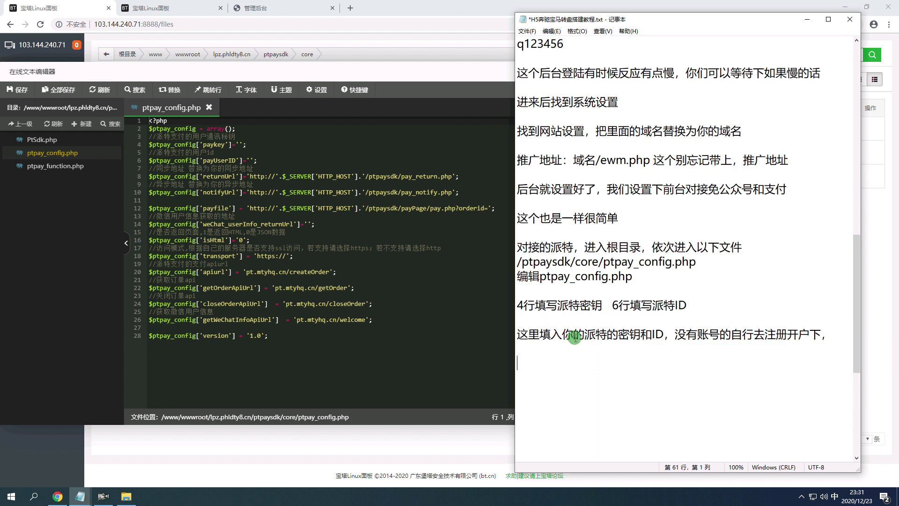
Add '我这里就用我的演示了' to the tutorial.
text(wozheli)
key(space)
text(jiuy)
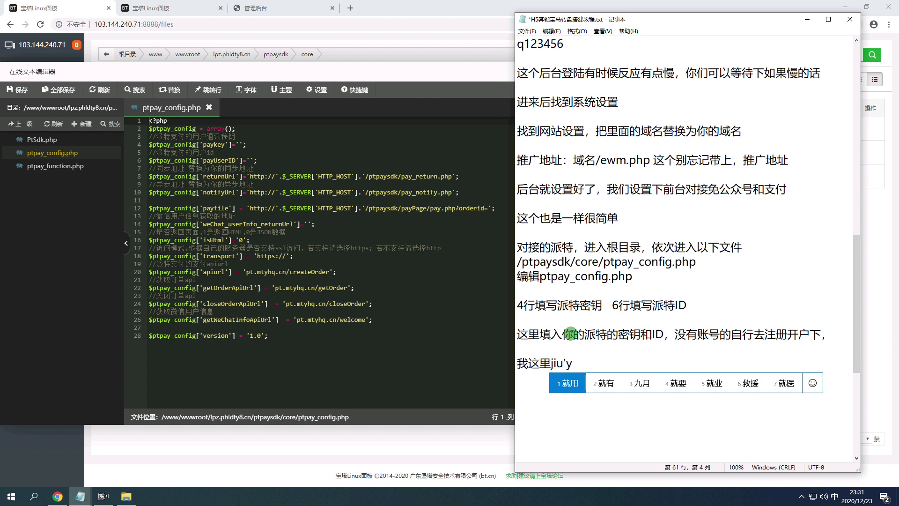
key(space)
text(wode)
key(space)
text(yanshi)
key(space)
text(le)
key(space)
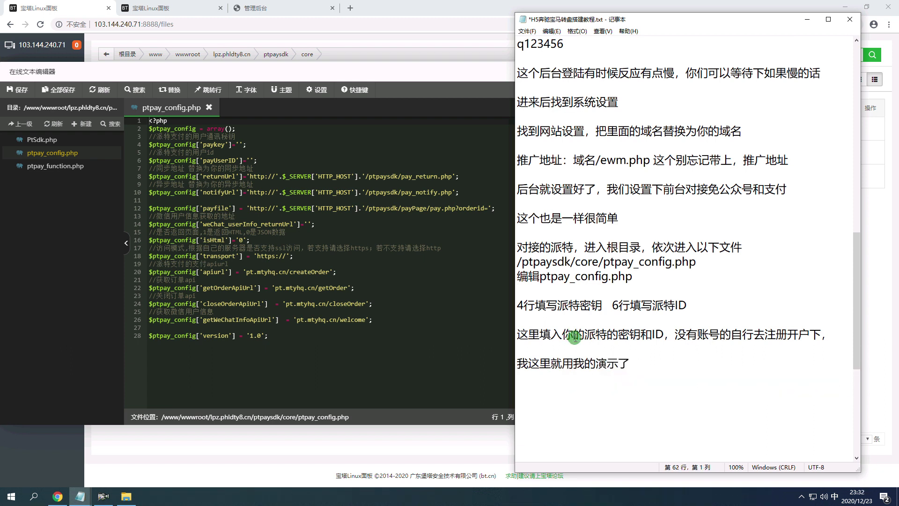
Add '派特支付官网www.pet0.cn这个是他们官网', pasting in the site address.
text(zh)
key(BackSpace)
key(BackSpace)
text(da)
key(Escape)
text(paite)
key(space)
text(zhifu)
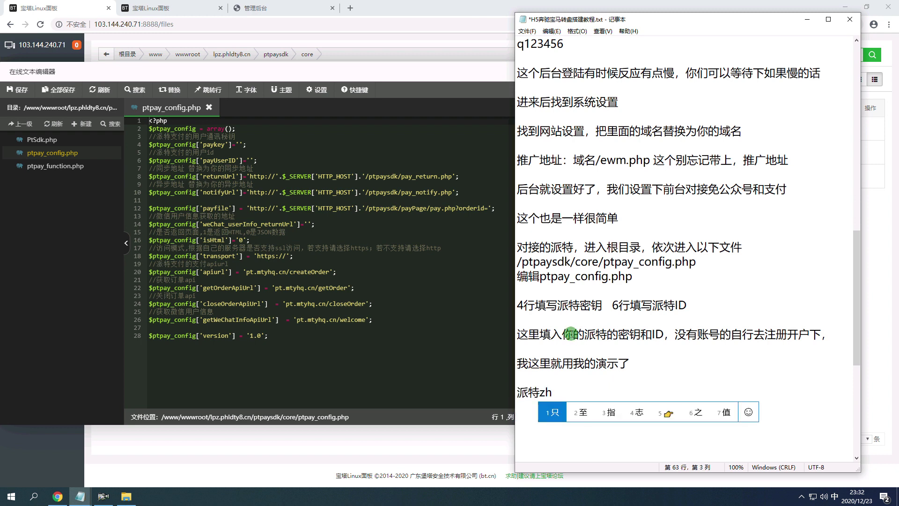
key(space)
text(guanwang)
key(space)
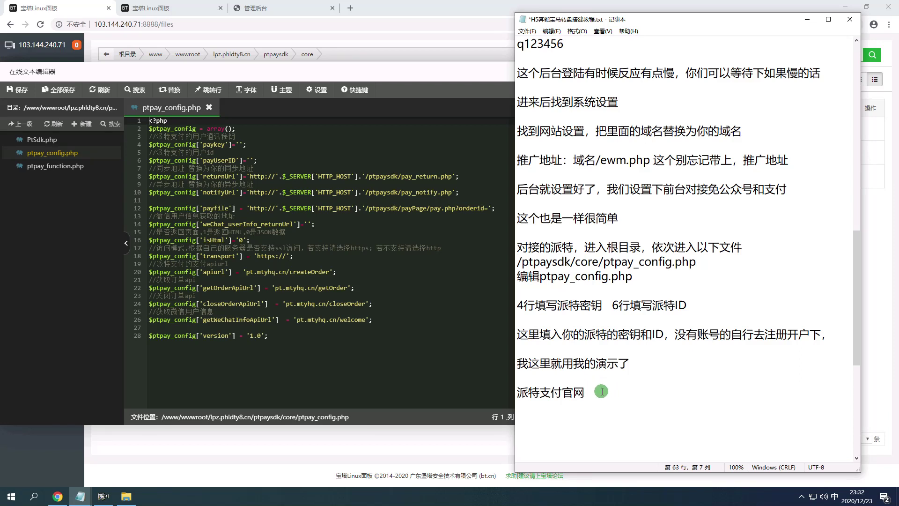
text(wozhaoxia)
key(space)
drag(653, 394, 592, 397)
text(www.pet0.cn)
text(zhegege)
key(space)
text(geshitamen)
key(space)
text(guanwang)
key(space)
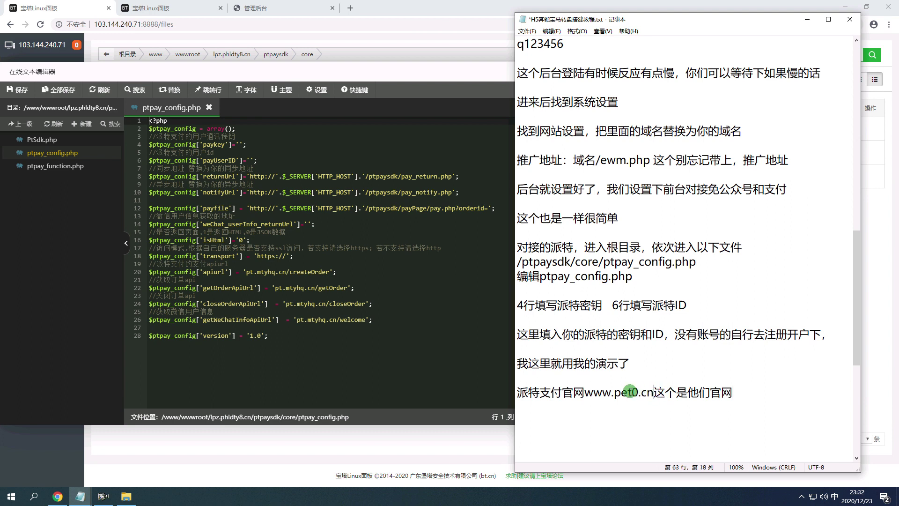
drag(630, 392, 580, 391)
key(ctrl+c)
click(351, 9)
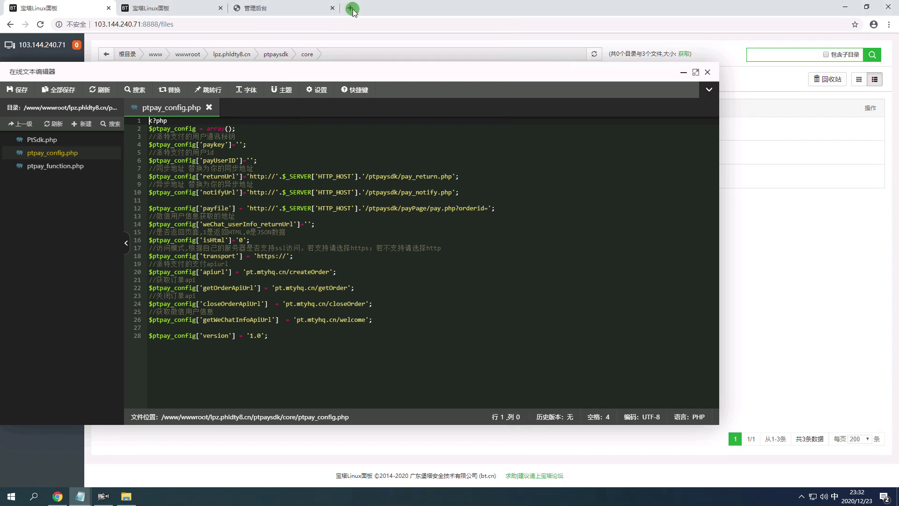
key(ctrl+v)
key(Return)
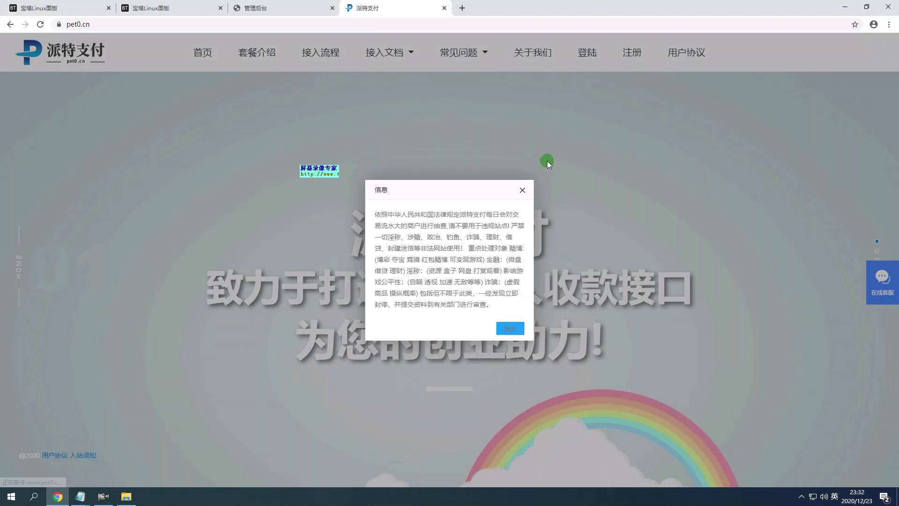
click(508, 328)
click(580, 54)
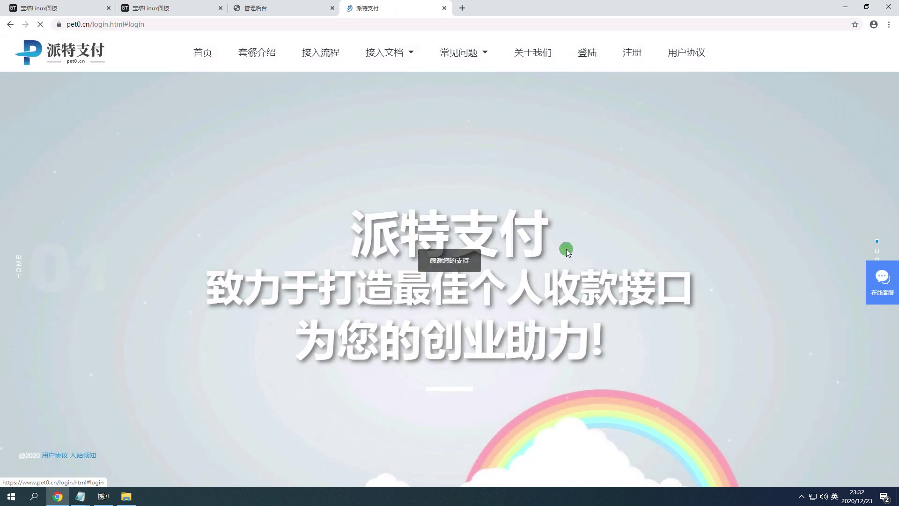
Sign in to the merchant back office with the saved account and its password.
click(401, 230)
key(ctrl+v)
key(ctrl+a)
key(BackSpace)
key(alt+Tab)
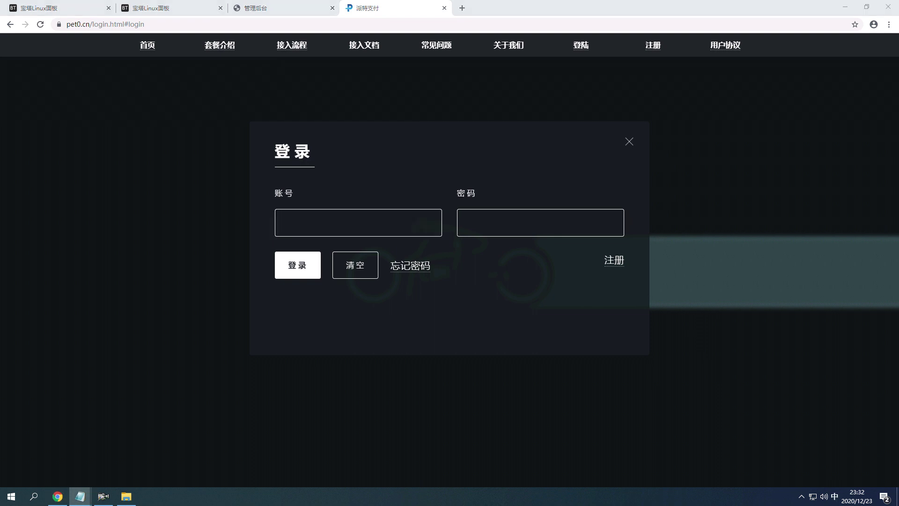
click(374, 216)
text(1733)
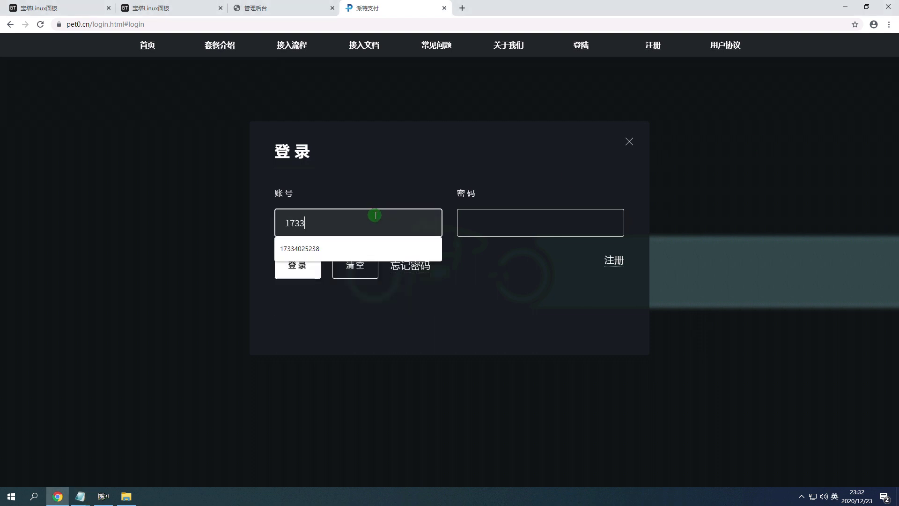
click(389, 242)
click(526, 228)
text(••)
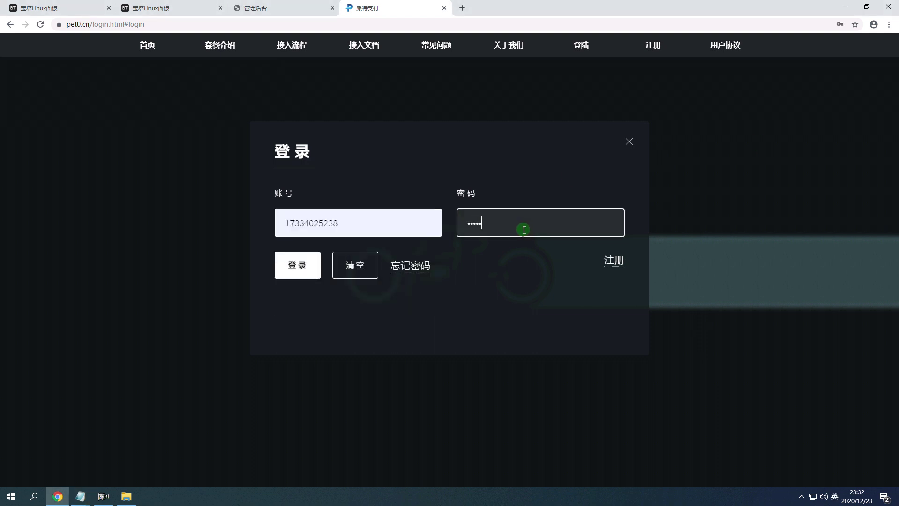
click(286, 266)
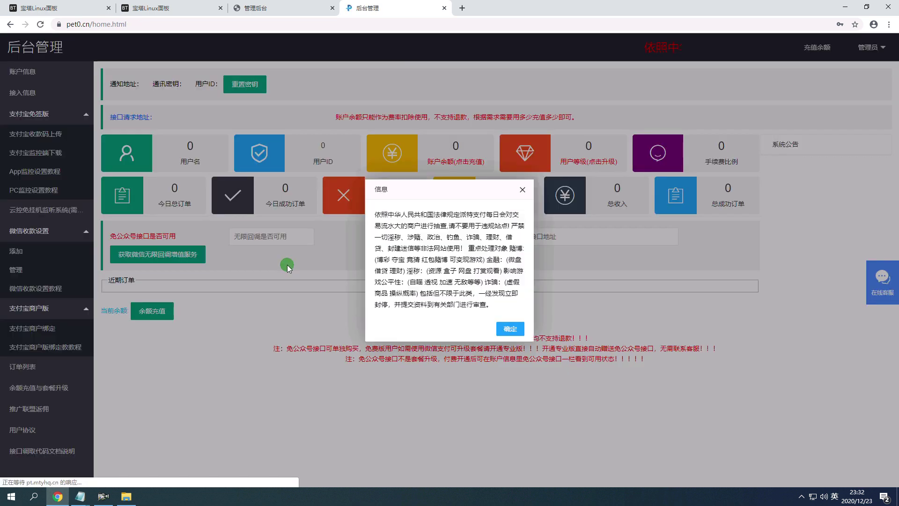
Close the dashboard notice and place the cursor on the tutorial's last blank line.
click(510, 329)
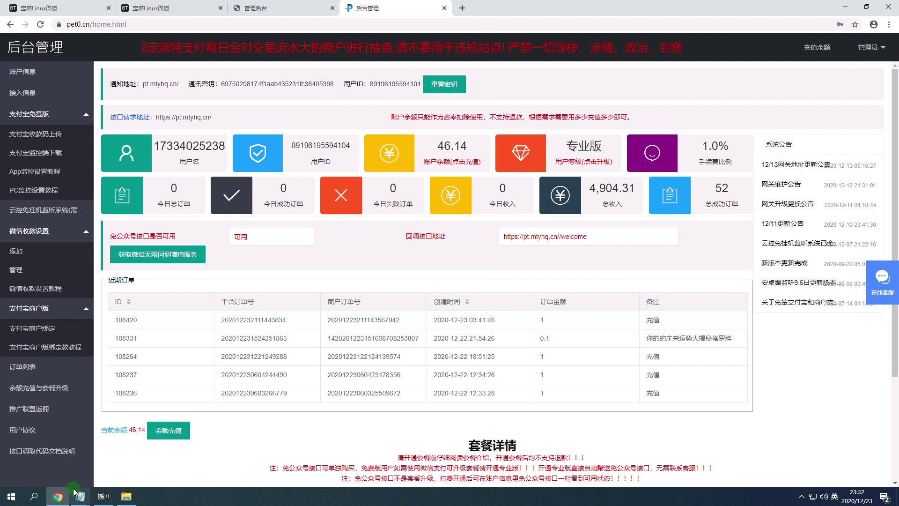
mouse_move(80, 496)
click(71, 462)
scroll(618, 281, down, 3)
click(618, 288)
Write '登陆后，把密钥和ID复制进去' in the tutorial, then select the communication key.
text(dengluhou mvba)
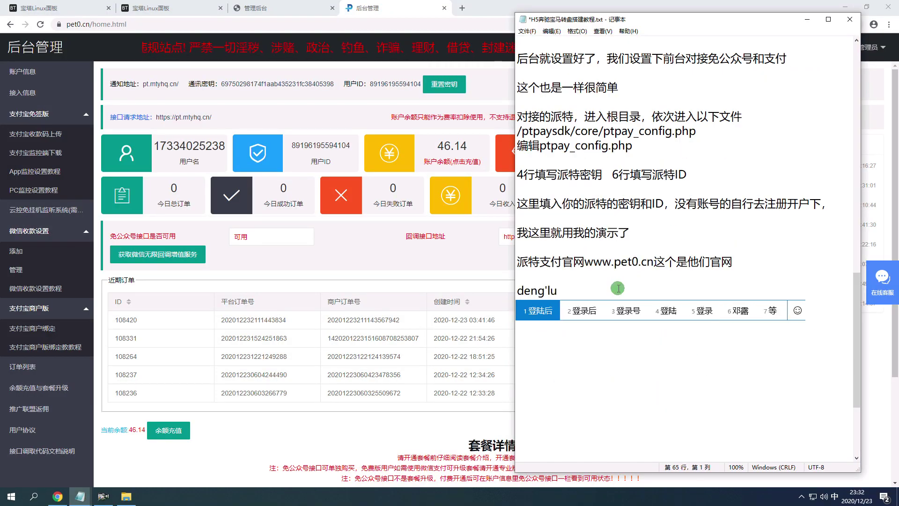
text(2)
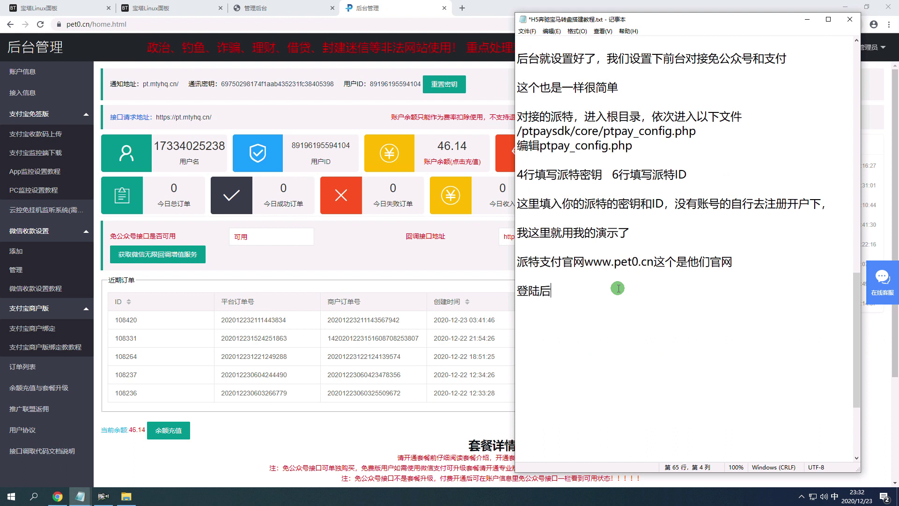
text(ba)
key(space)
key(BackSpace)
text(ba2miyao)
key(space)
text(he)
key(space)
text(IDfuzhi)
key(space)
text(jinqu)
key(space)
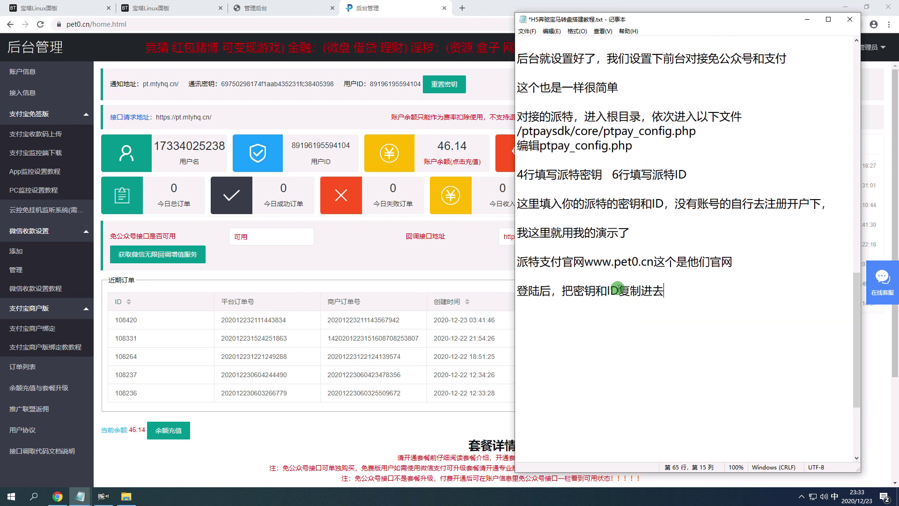
drag(336, 85, 307, 84)
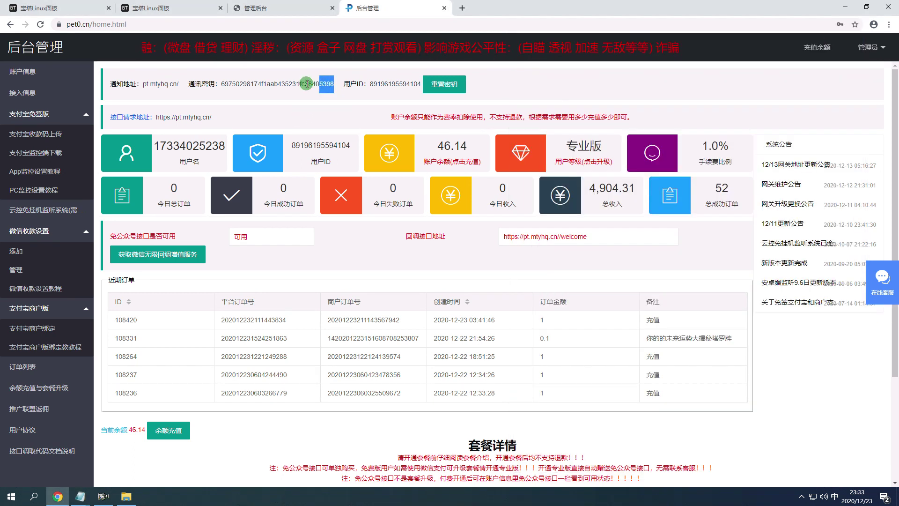
Fill paykey and payUserID in ptpay_config.php with the 派特 key and user ID, then save.
click(195, 4)
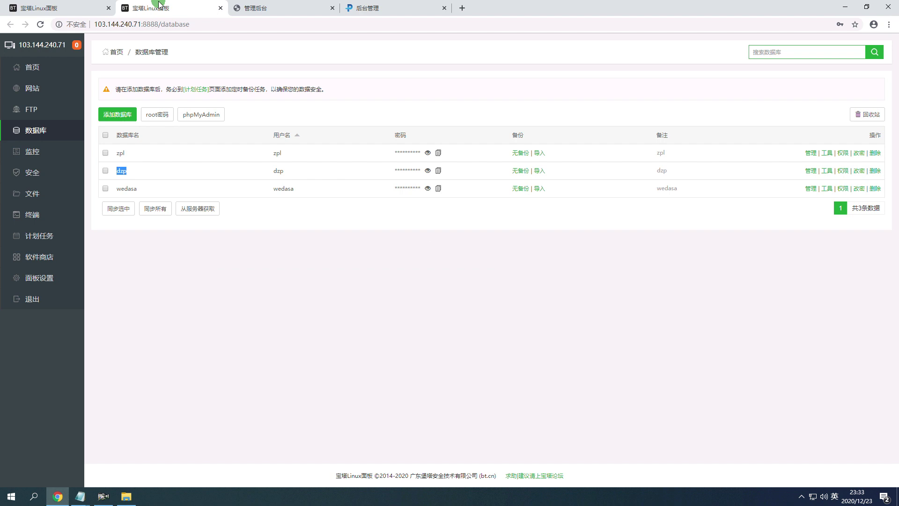
click(99, 8)
click(239, 144)
key(ctrl+v)
click(375, 8)
drag(372, 84, 419, 85)
key(ctrl+c)
click(54, 5)
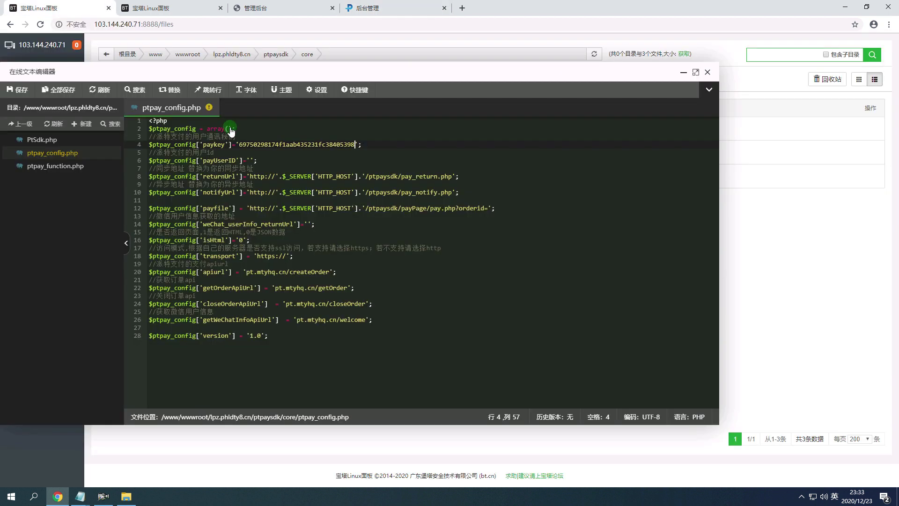
key(ctrl+s)
Note in the tutorial that the 免公众号接口 must be enabled, or the front end won't open.
mouse_move(82, 495)
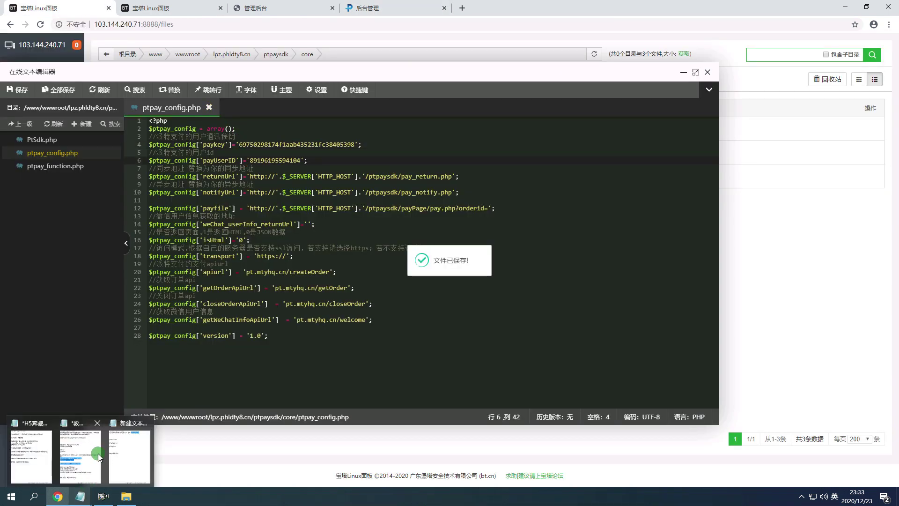
click(45, 454)
key(Return)
key(Return)
text(tazhege miangong)
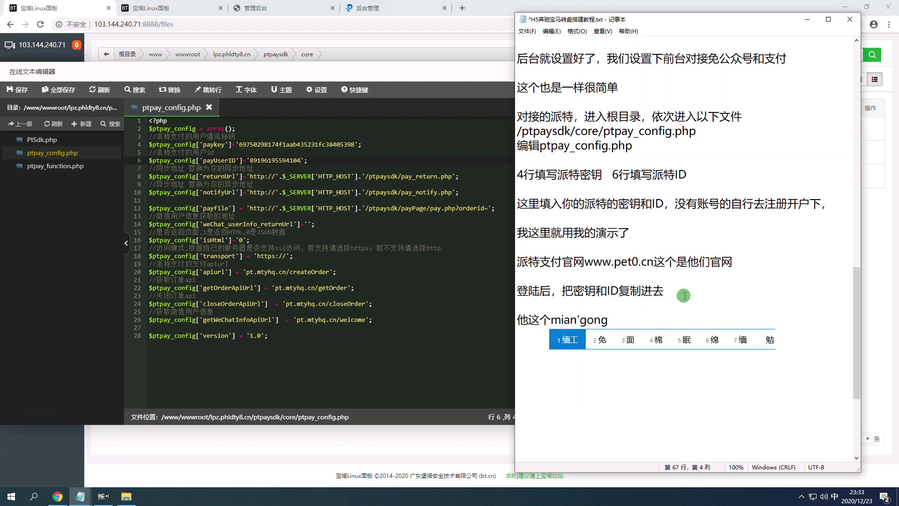
text(zhonghao jiekou,bixu kaito)
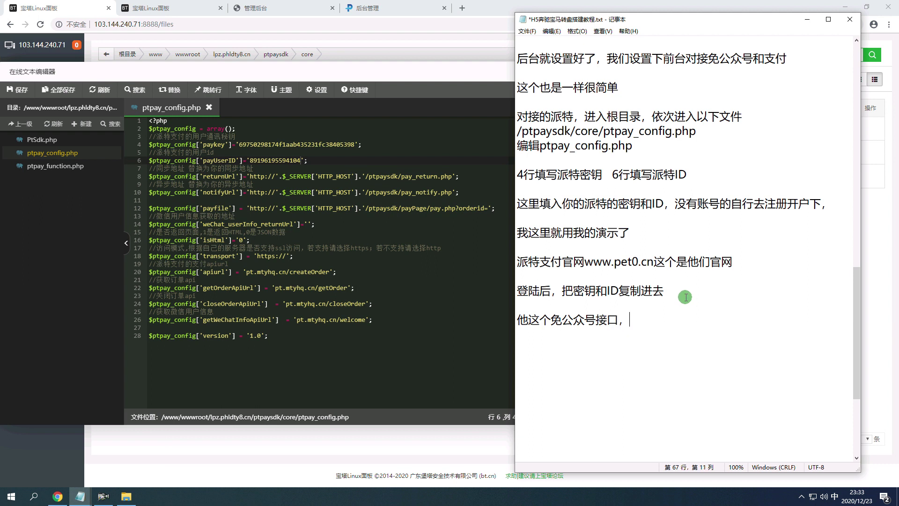
text( xia,buran j)
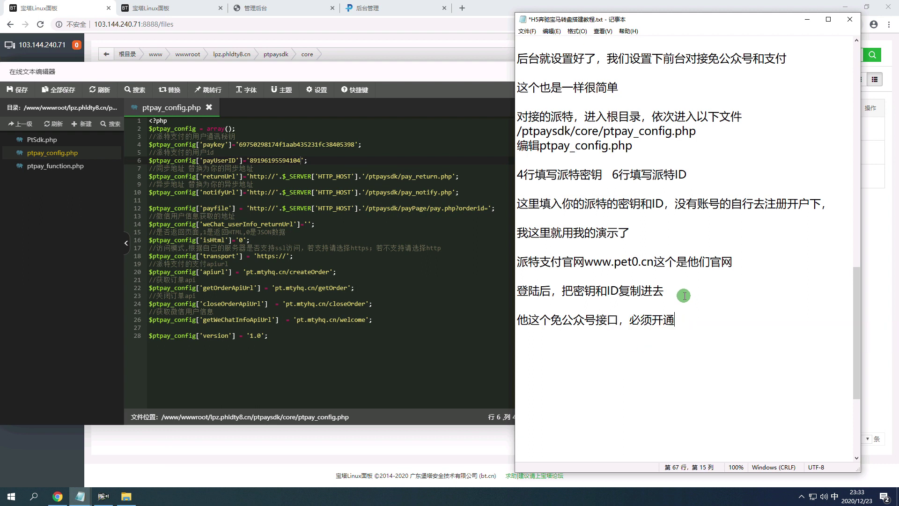
text(in)
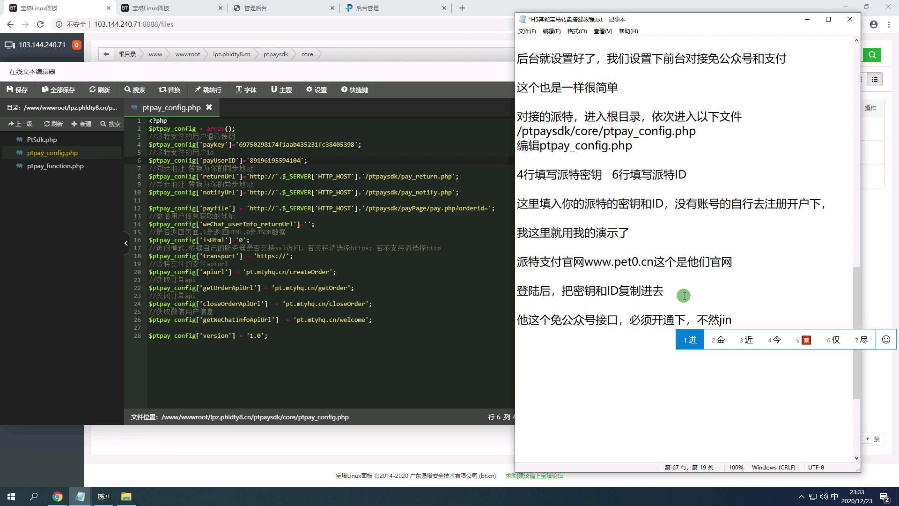
text(buqu qiantai,.)
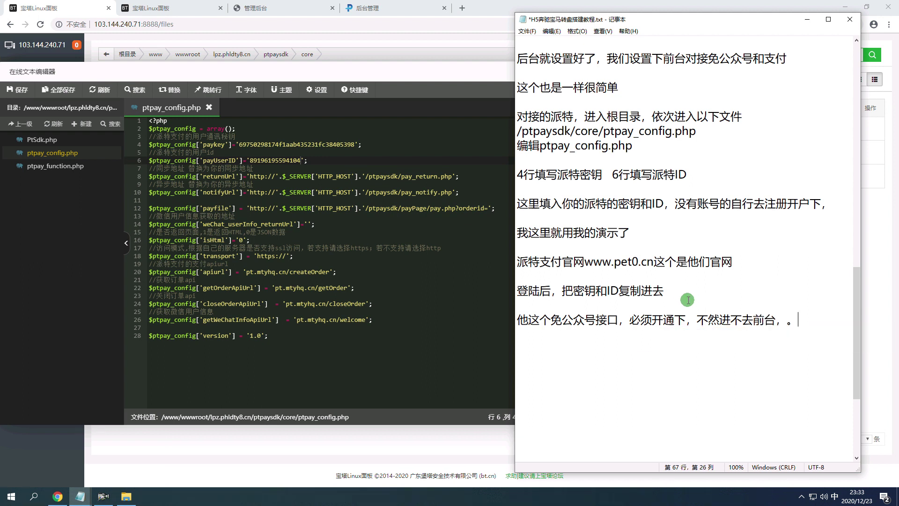
text(huitishi meiyou quanxian,)
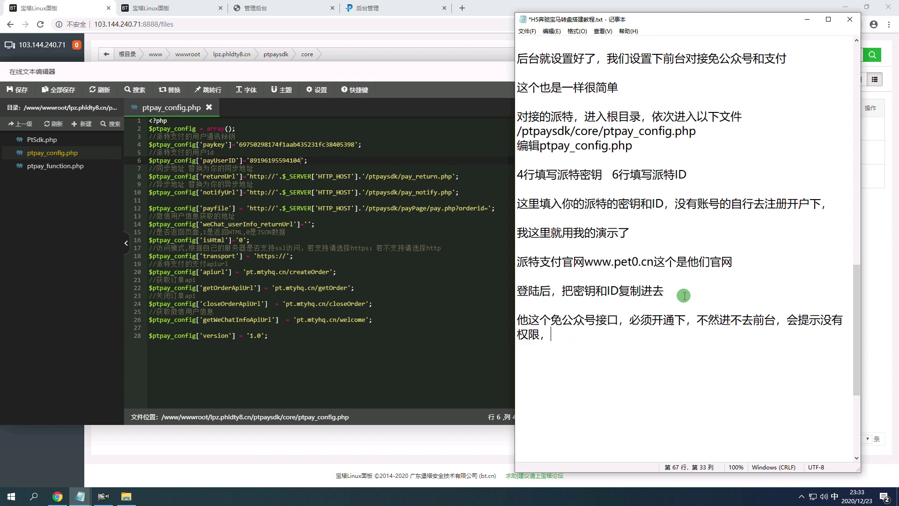
text(meiyoude zixing kaitongxia )
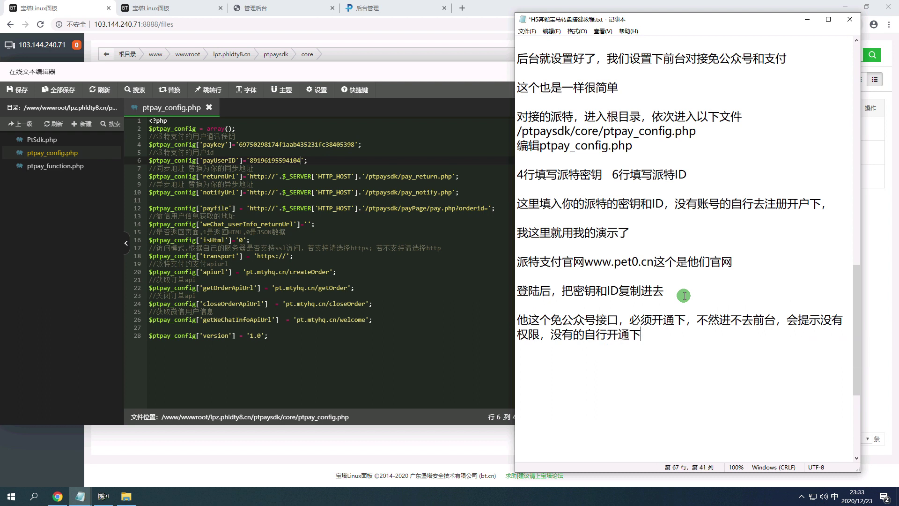
text(,)
Type '就是这个接口' in the tutorial and highlight the 可用 interface status on the dashboard.
click(403, 8)
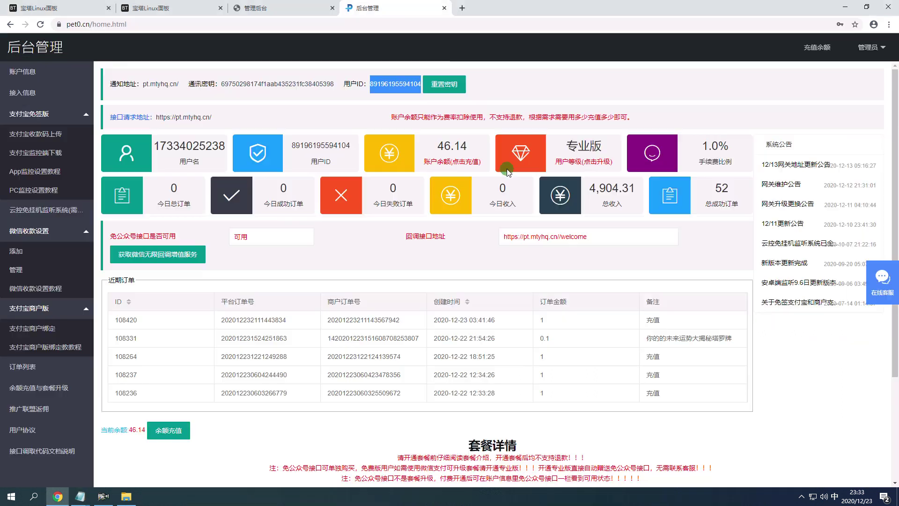
scroll(610, 336, down, 4)
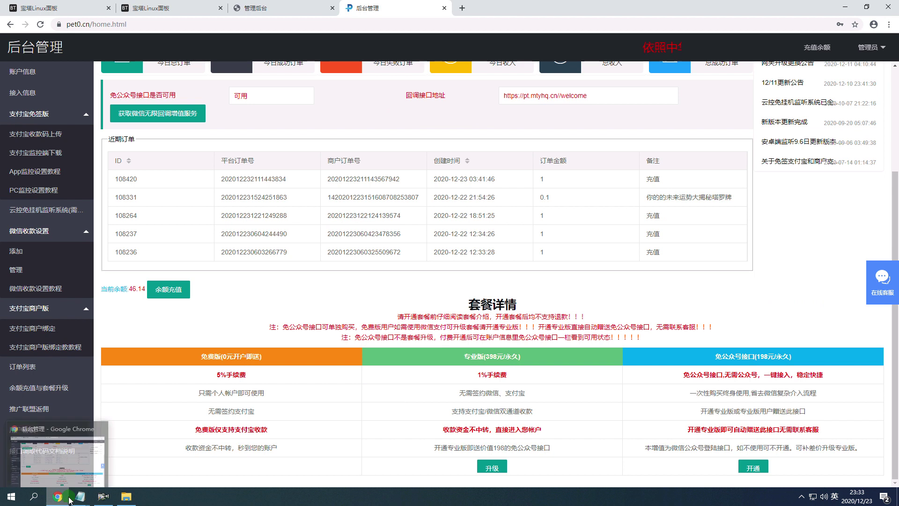
mouse_move(80, 496)
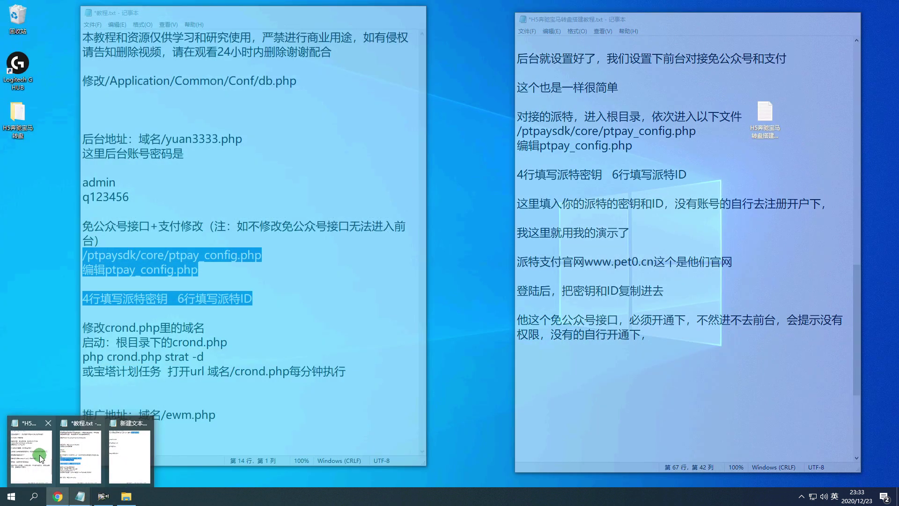
click(39, 454)
drag(604, 24, 152, 33)
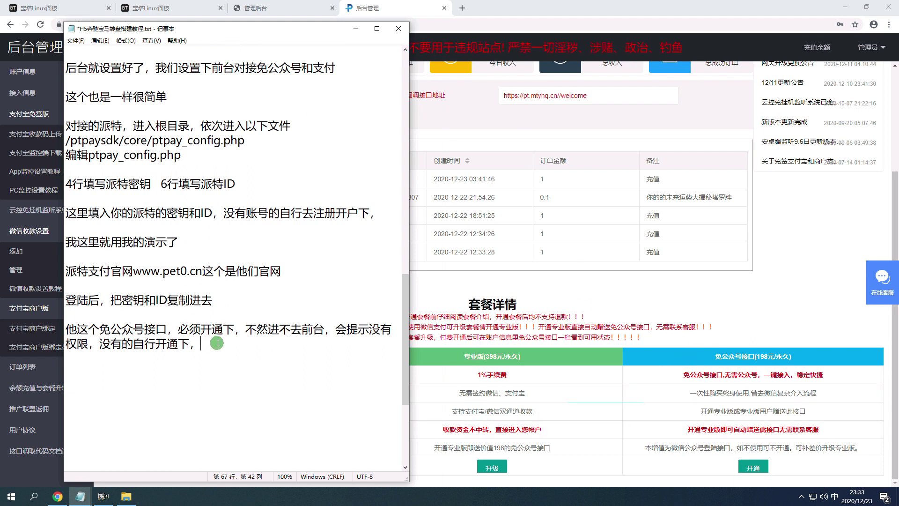
text(jiushizhege 1jie)
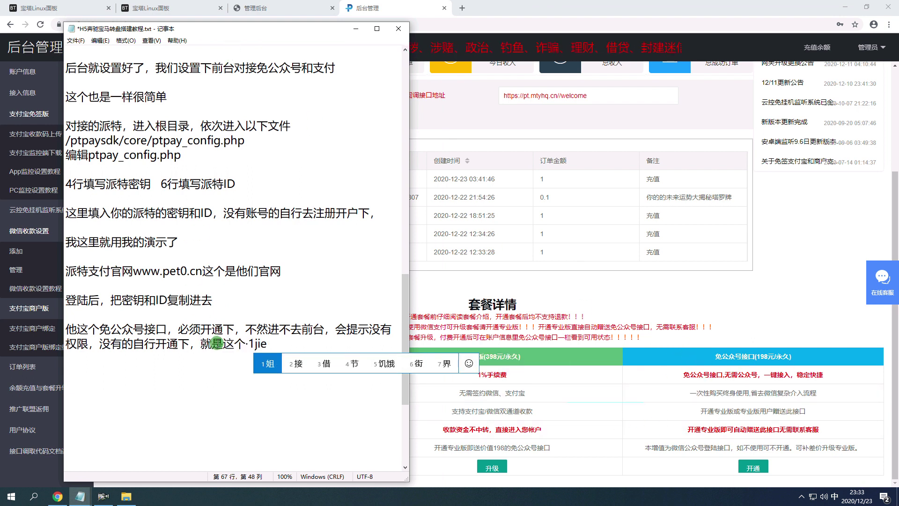
key(BackSpace)
key(BackSpace)
key(BackSpace)
text(jiekou)
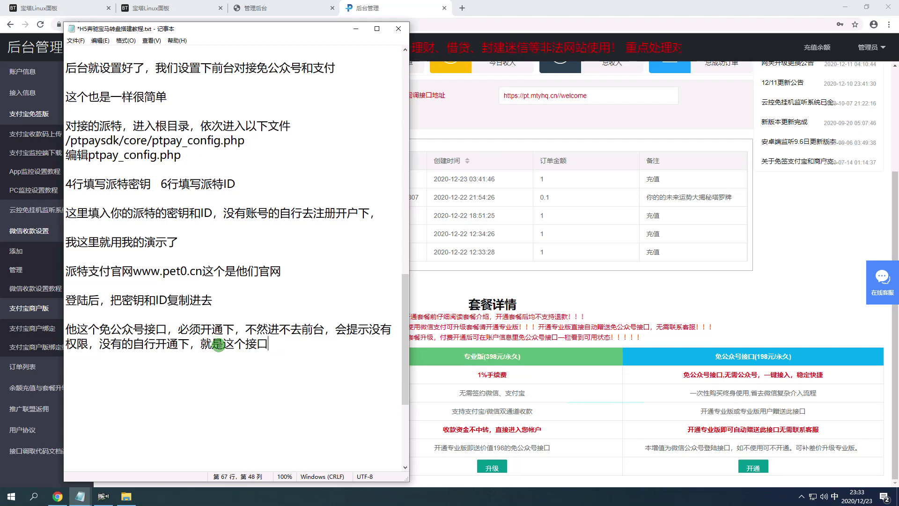
drag(202, 29, 614, 46)
scroll(265, 241, up, 3)
drag(266, 241, 138, 239)
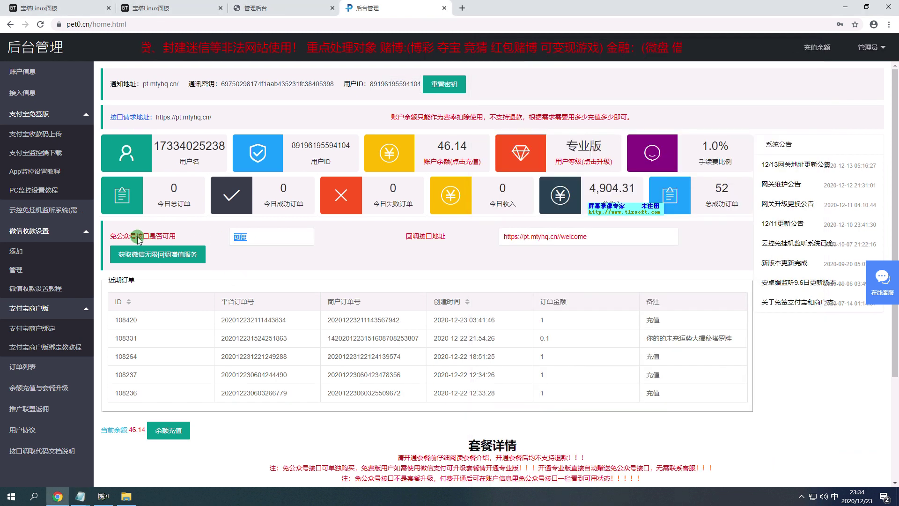
Add '开通后这里是可用的状态，前台就可以进去' to the tutorial.
mouse_move(95, 503)
mouse_move(81, 459)
text(开通后)
text(zhe'liu'sh)
key(BackSpace)
key(BackSpace)
text(shi)
key(space)
text(keyon)
key(space)
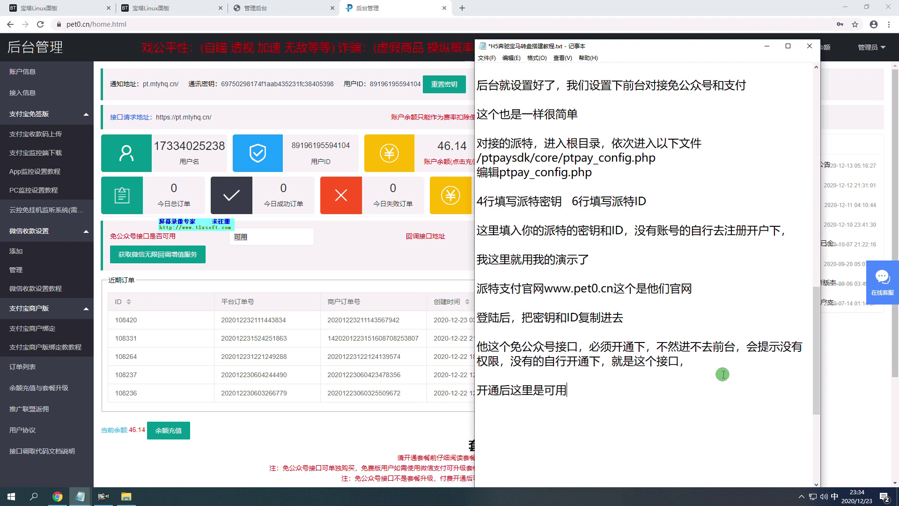
key(space)
text(zhuangtai)
key(space)
text(,qiantai)
key(space)
text(jiukeyi)
key(space)
text(jinqu)
key(space)
key(space)
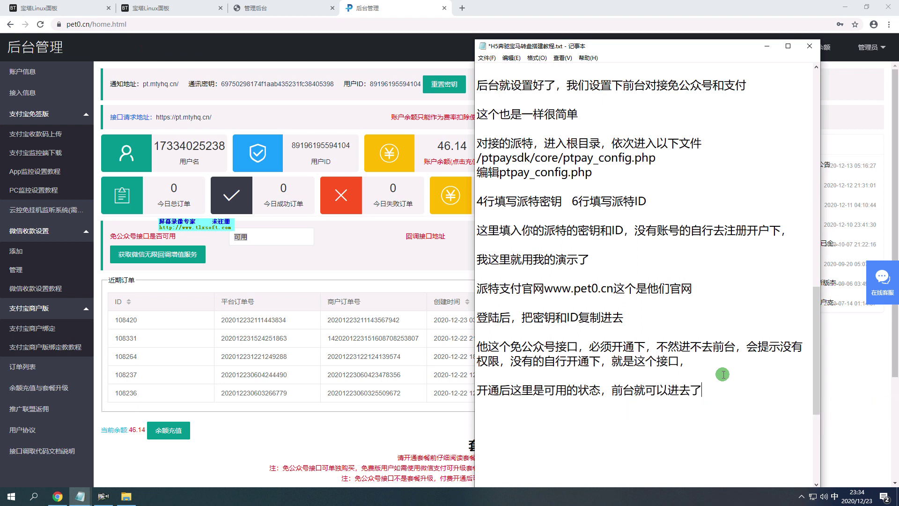
Add a line recommending the 专业版 plan that includes this interface, noting it's already set up here.
scroll(690, 385, down, 5)
scroll(361, 468, down, 3)
drag(574, 50, 672, 46)
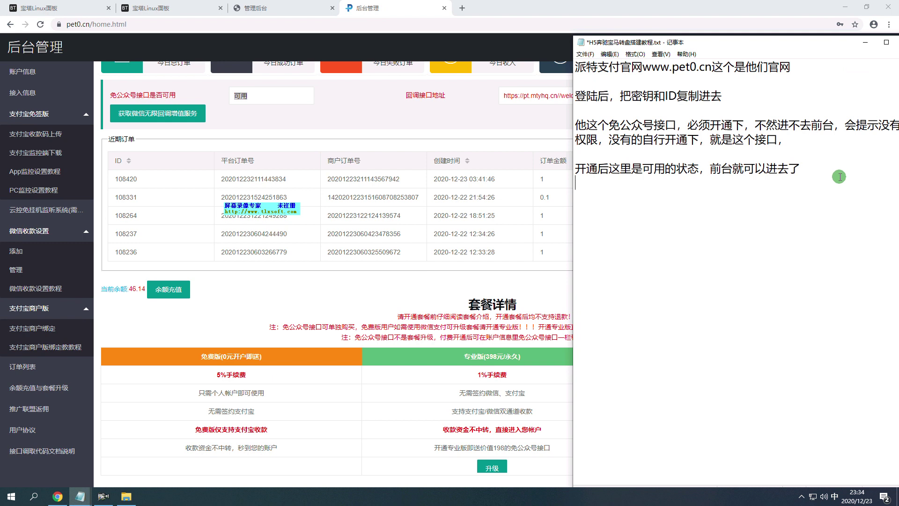
key(Return)
text(tuijian)
key(space)
text(nimebn)
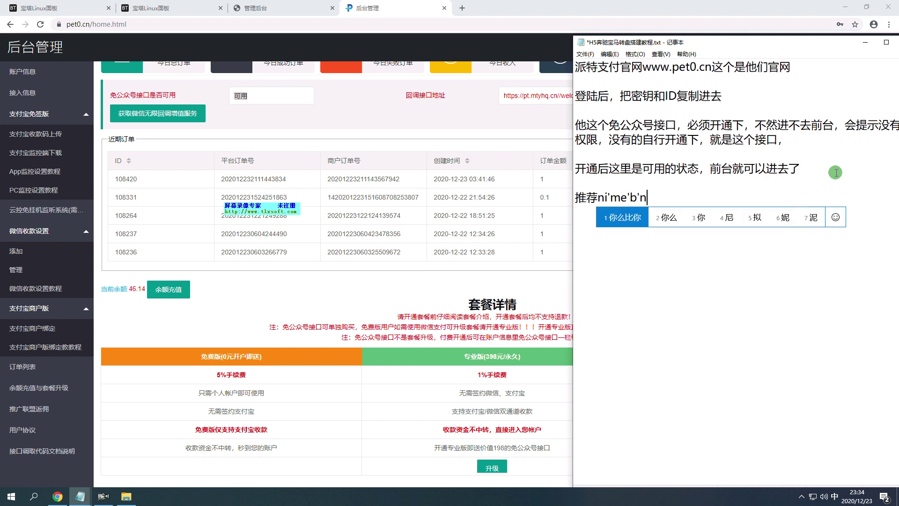
key(BackSpace)
key(space)
text(men)
key(space)
text(kaitong)
key(space)
text(zhuanyeb)
key(space)
text(songzhege)
key(space)
text(jiek)
key(space)
text(,bijiahua)
text(哈哈)
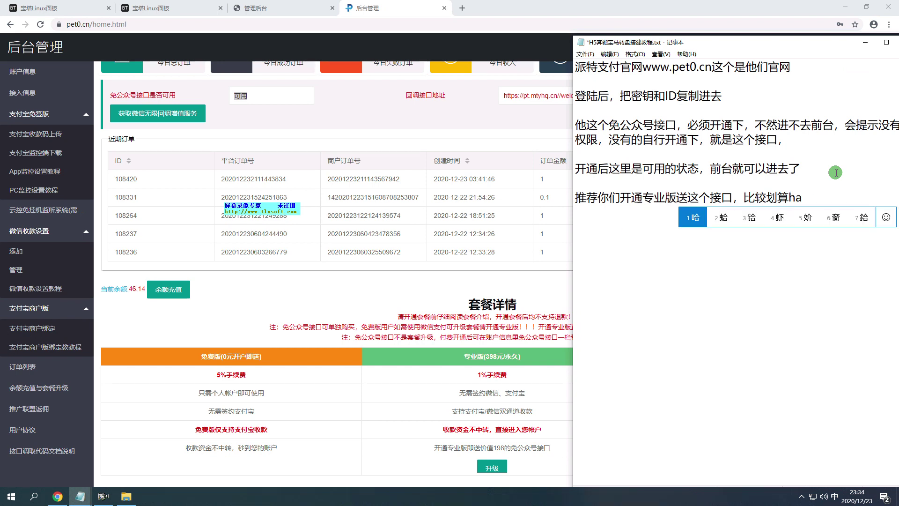
text(，wo)
text(zheli)
key(space)
text(yijing)
key(space)
text(haole)
key(space)
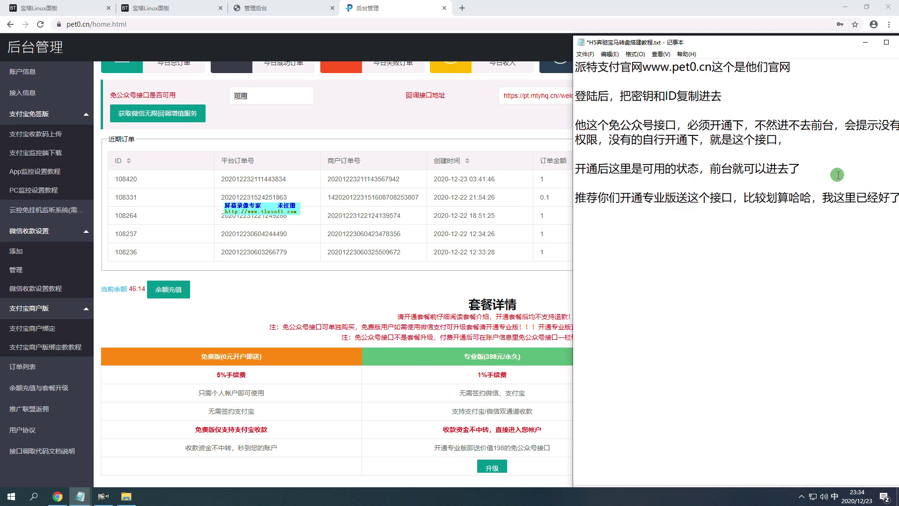
Show the 奔驰宝马3 站点设置 page and add '我登陆下微信打开看下' to the tutorial.
click(256, 8)
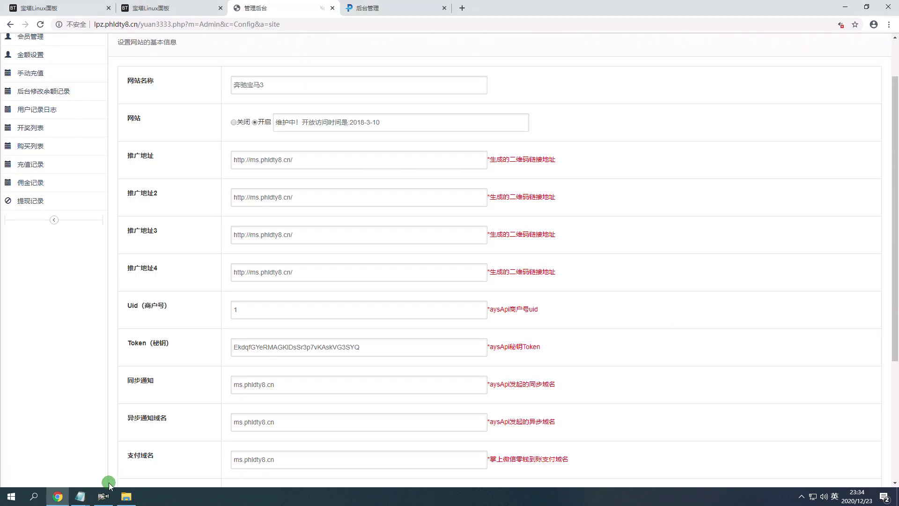
mouse_move(93, 490)
click(30, 449)
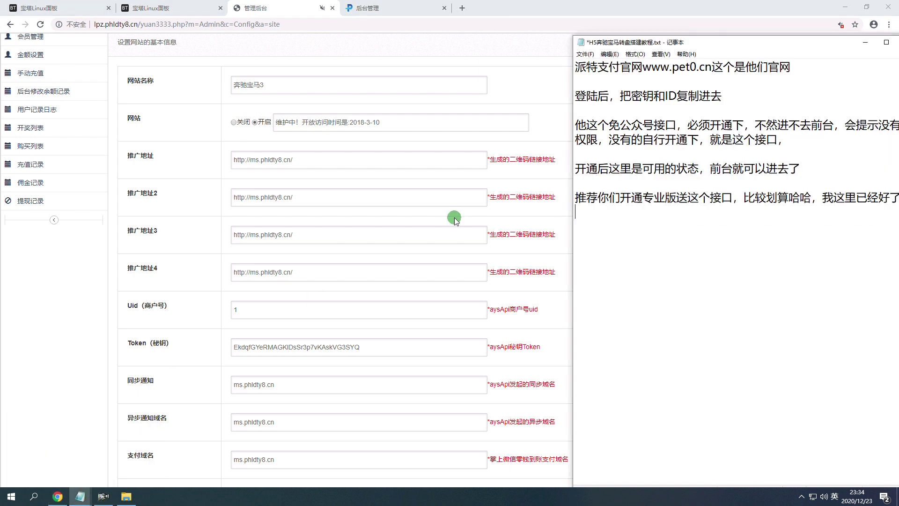
drag(710, 41, 623, 22)
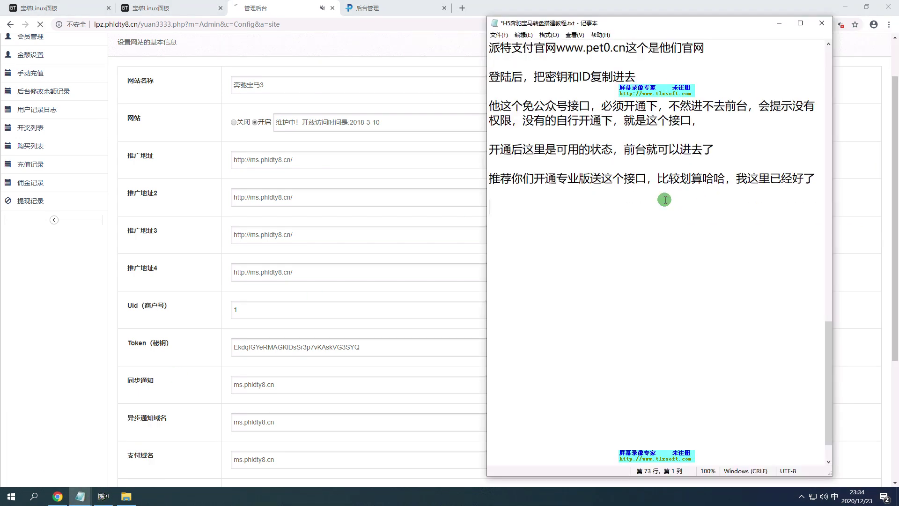
text(我打开)
text(登陆下wei'xi)
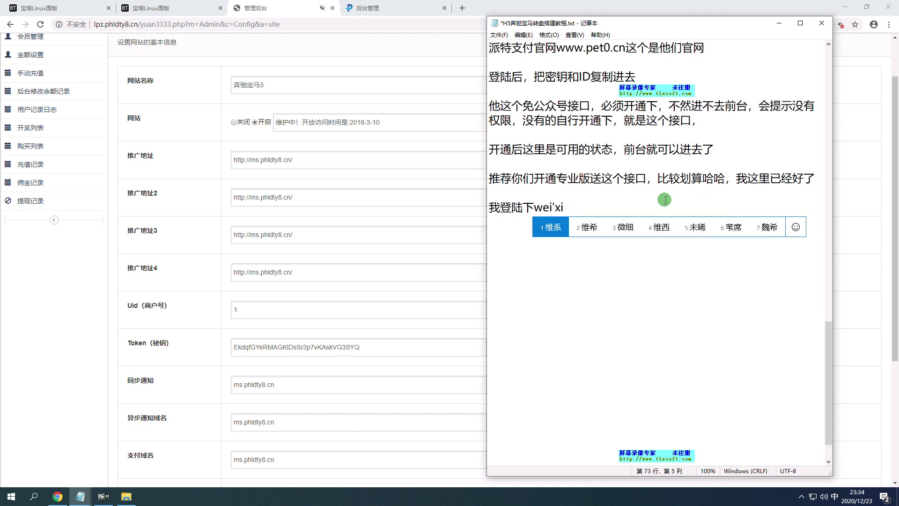
text(微信打开kan)
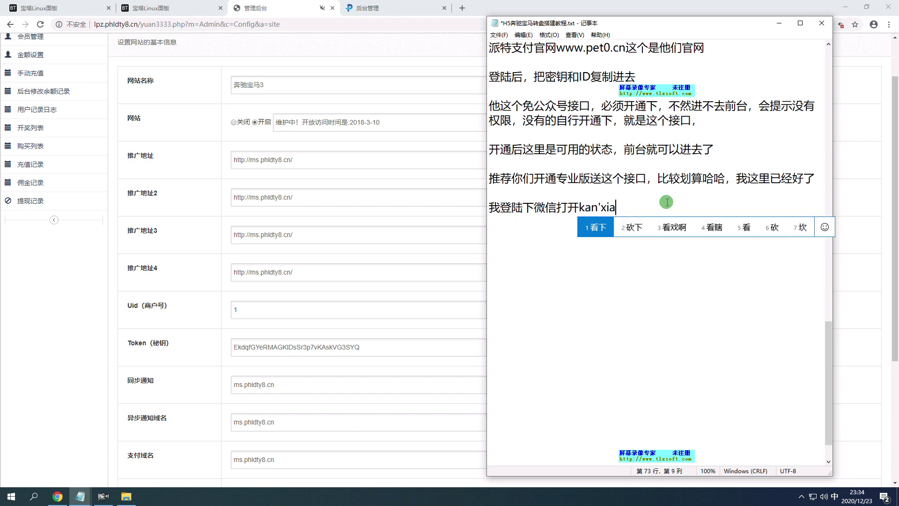
text(xia)
key(space)
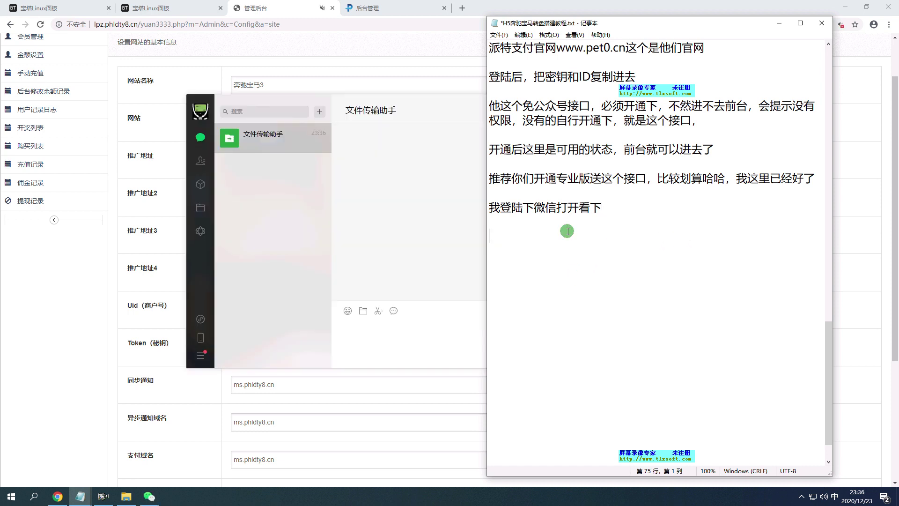
click(92, 300)
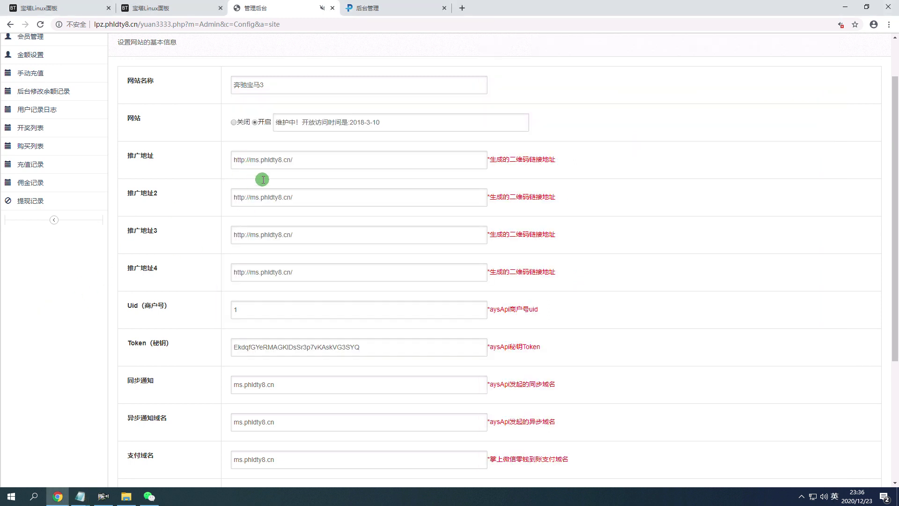
scroll(283, 114, up, 2)
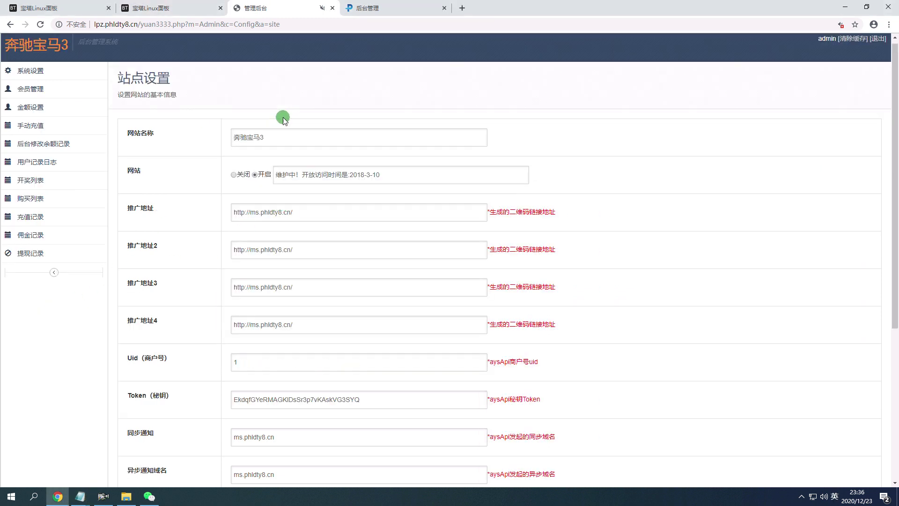
Reload and reopen 系统设置 > 站点设置 to show the lpz.phldty8.cn promotion links and domains.
click(42, 25)
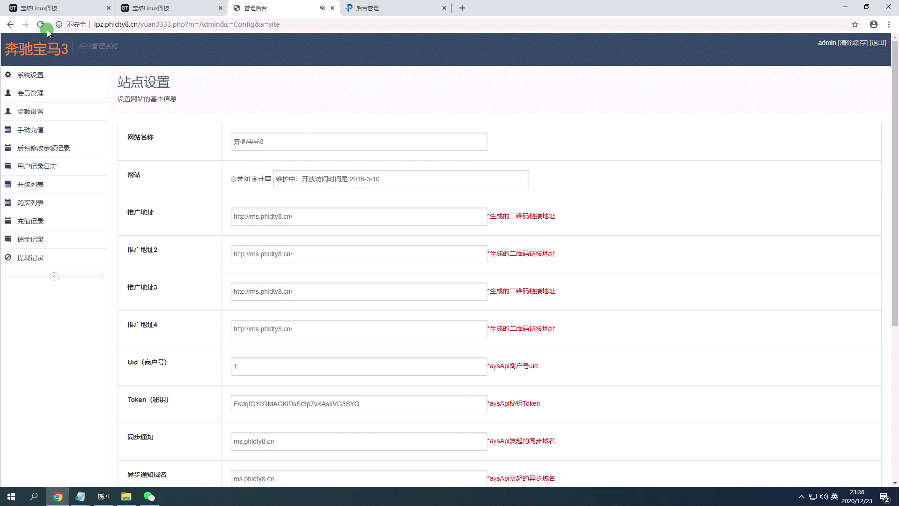
click(39, 24)
scroll(263, 243, down, 5)
scroll(332, 248, up, 2)
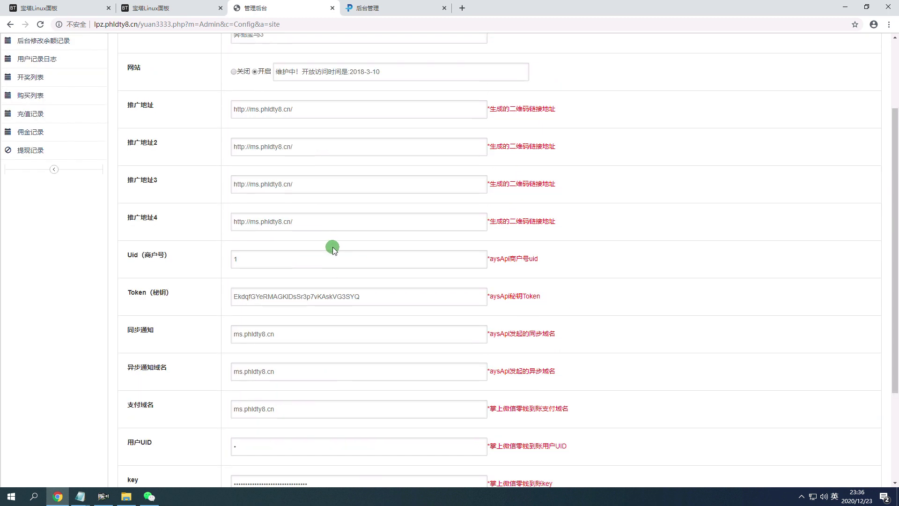
scroll(333, 248, up, 3)
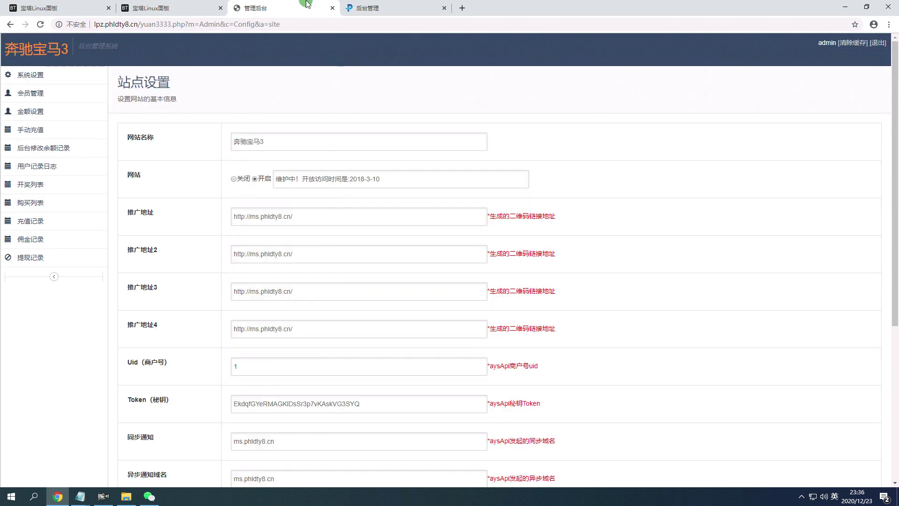
click(38, 80)
click(37, 94)
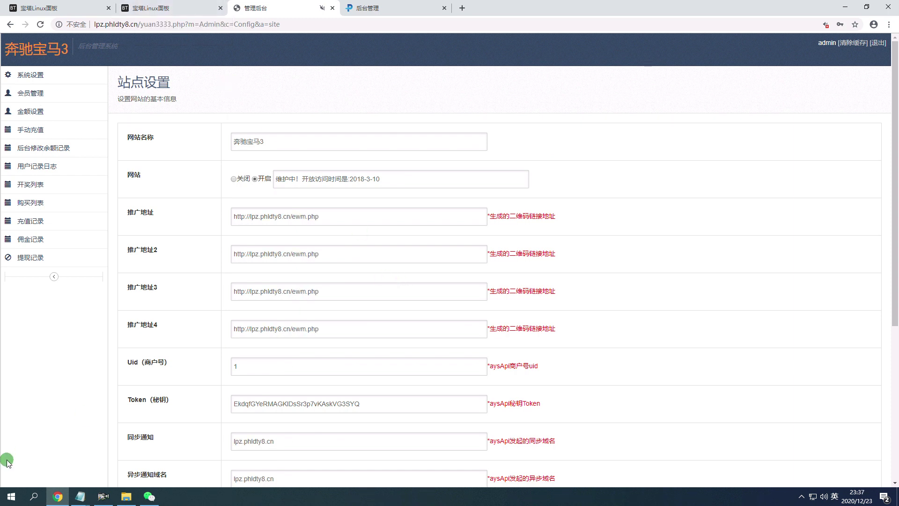
click(33, 436)
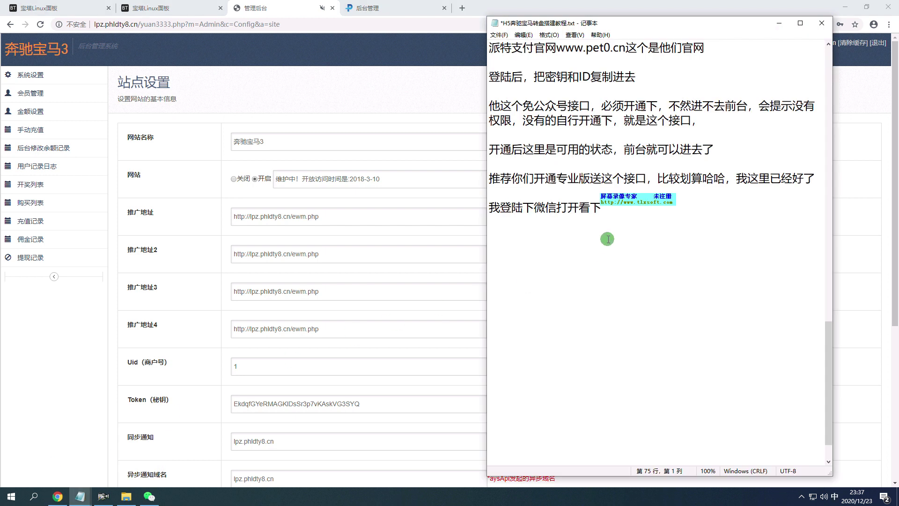
Add '再替换后台连接的时候注意下看下是否替换成功' to the tutorial, then bring up WeChat.
text(zaitihuan)
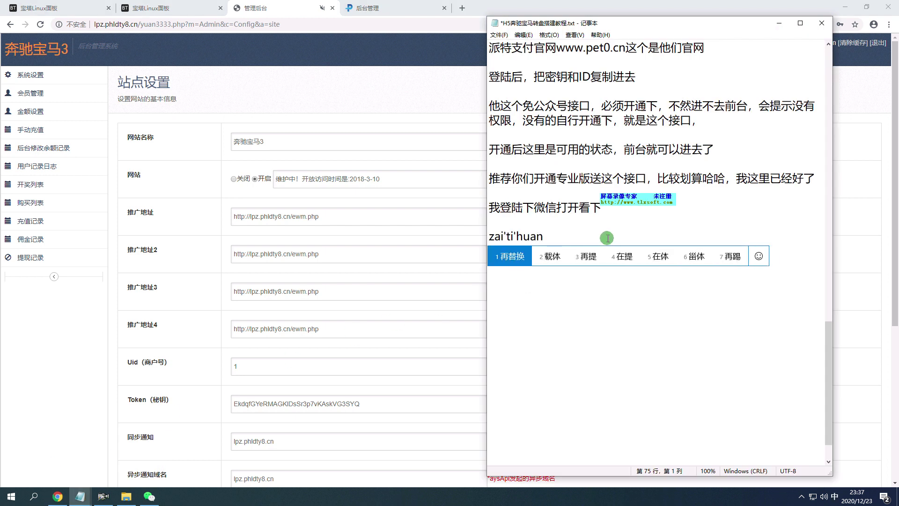
key(space)
text(houtai)
key(space)
text(lianji)
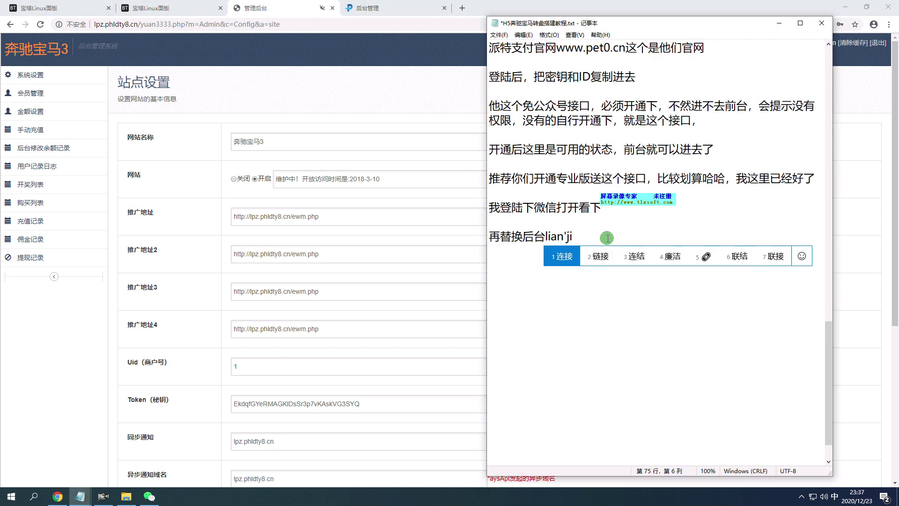
key(space)
text(de)
key(space)
text(shihou)
key(space)
text(zhux)
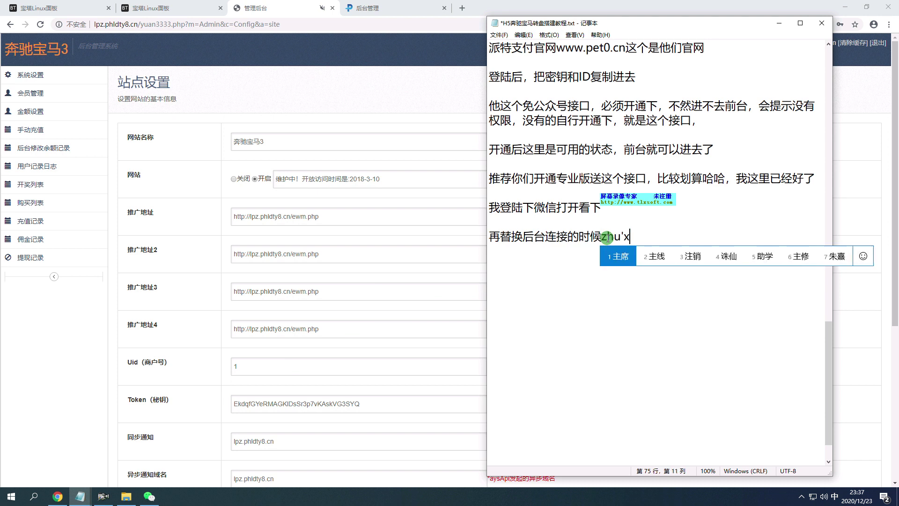
text(yixia)
key(space)
text(kanx)
key(space)
text(zhifu)
key(BackSpace)
key(BackSpace)
key(BackSpace)
text(shifou)
key(space)
text(tihuan)
key(space)
text(chenggong)
key(space)
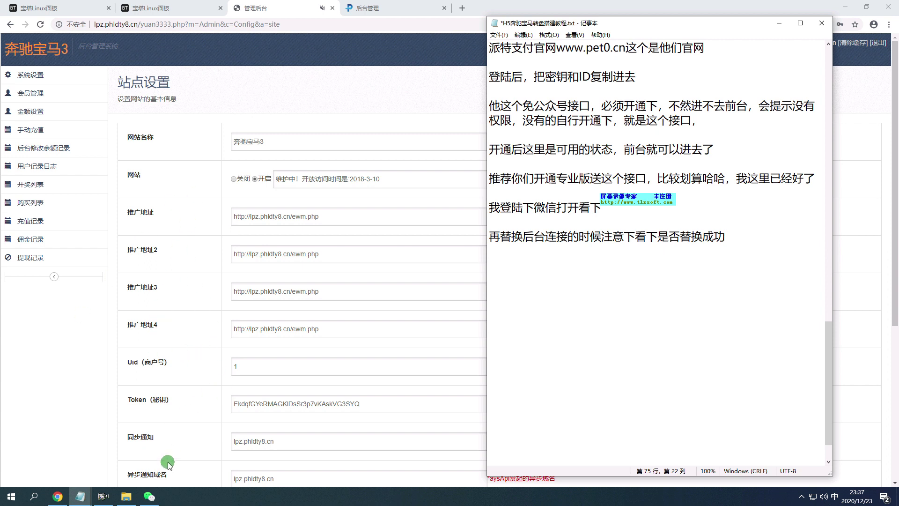
click(149, 496)
Send the site's promotion link to WeChat File Transfer and open it in WeChat's browser.
drag(371, 100, 572, 64)
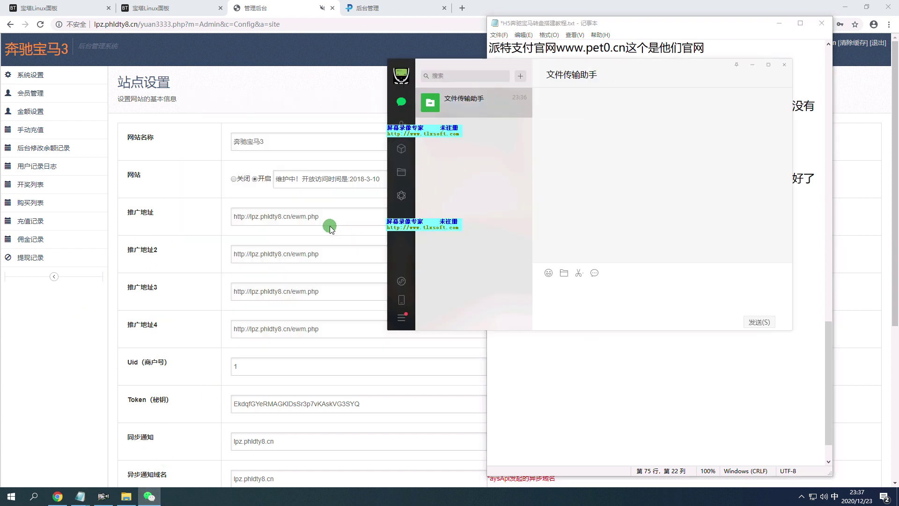
drag(288, 216, 217, 217)
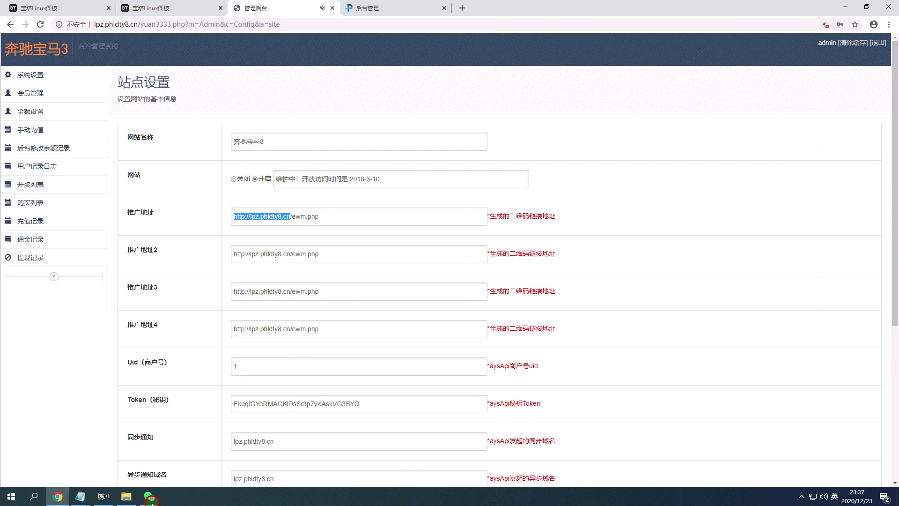
click(149, 497)
click(739, 320)
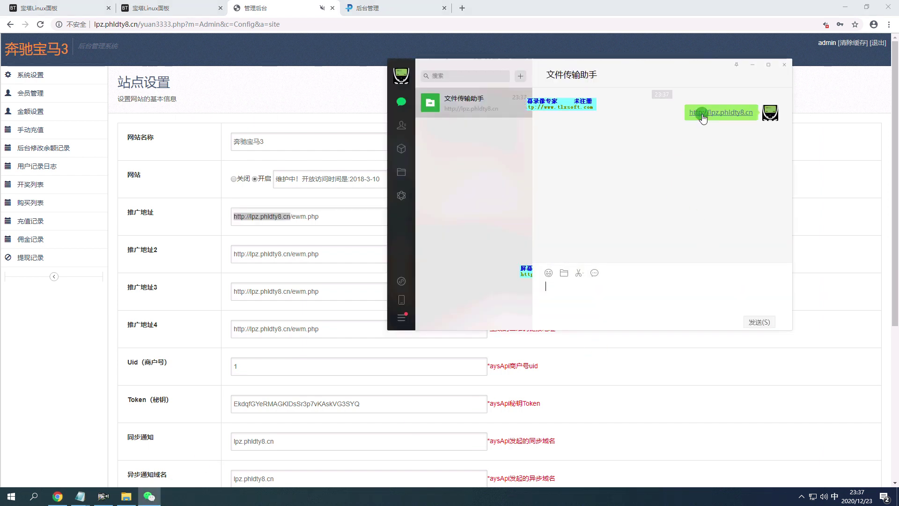
click(702, 115)
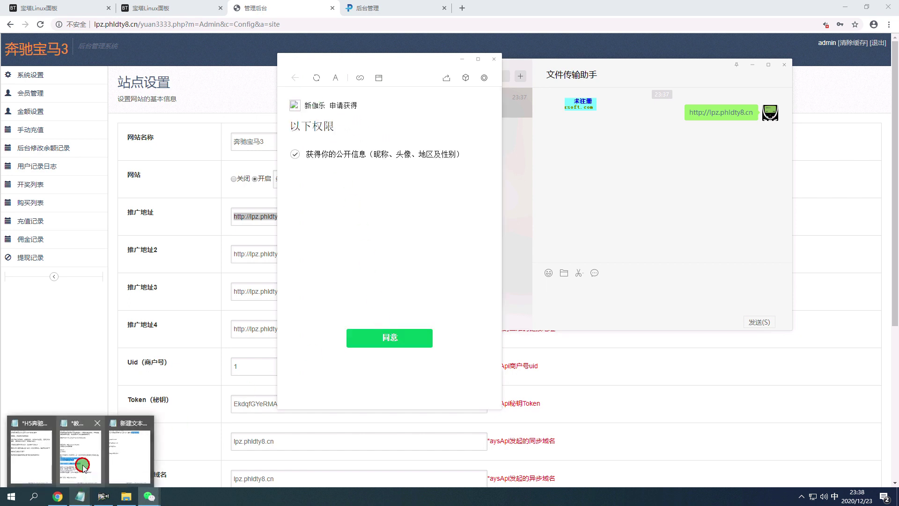
Note '看微信登陆出来了' in the tutorial and approve the game's WeChat login authorization.
click(80, 450)
text(ka)
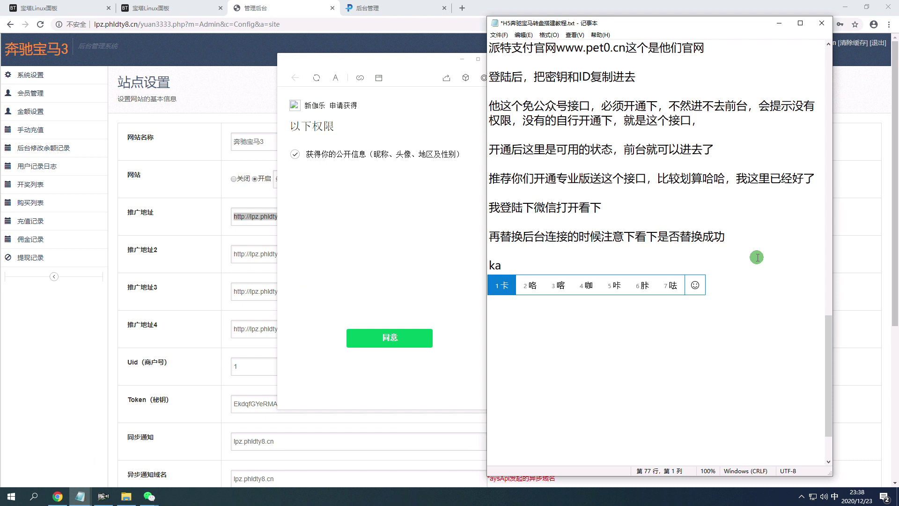
text(n weixin denglu chulai)
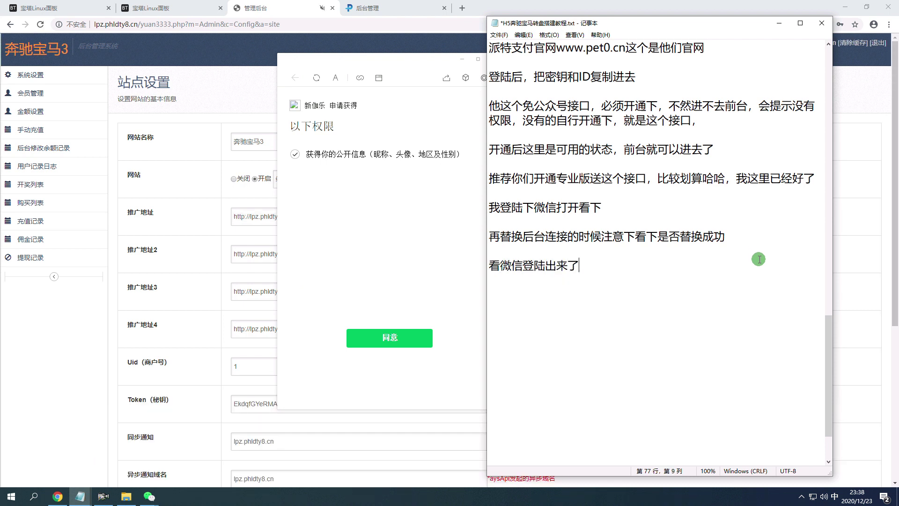
click(384, 336)
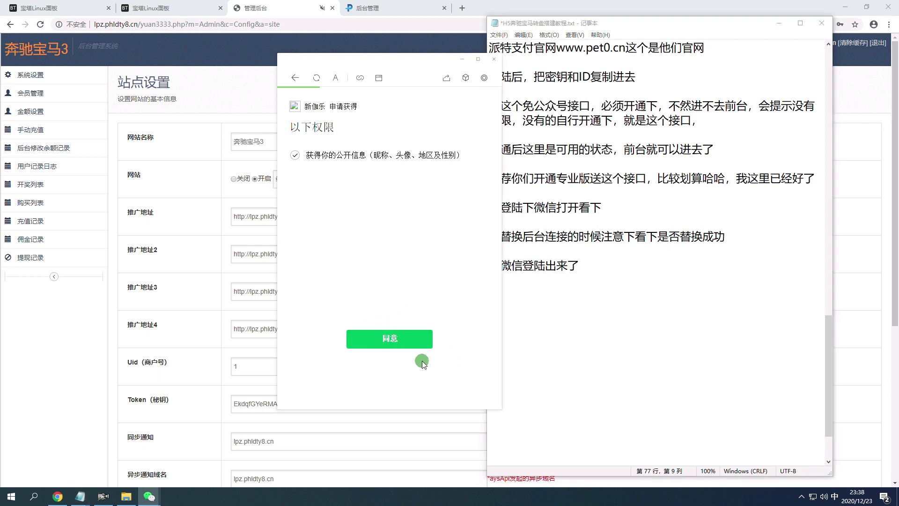
Add '进来了' notes about the game's interface, then dismiss the 游戏公告 announcement.
click(601, 267)
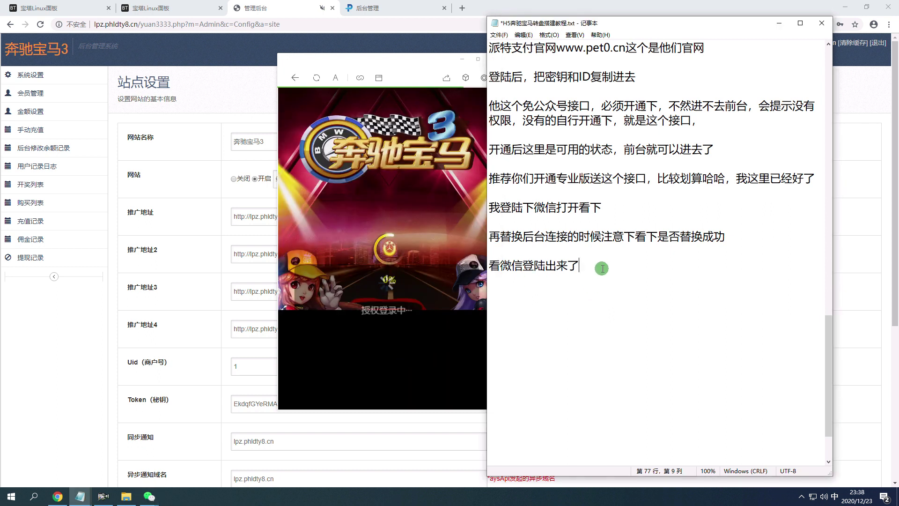
text(，进来了)
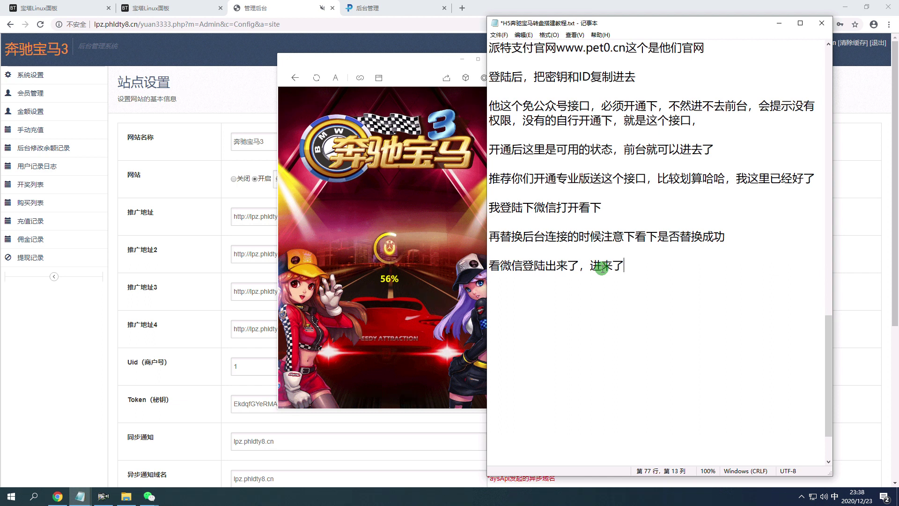
text(，他这个接口h)
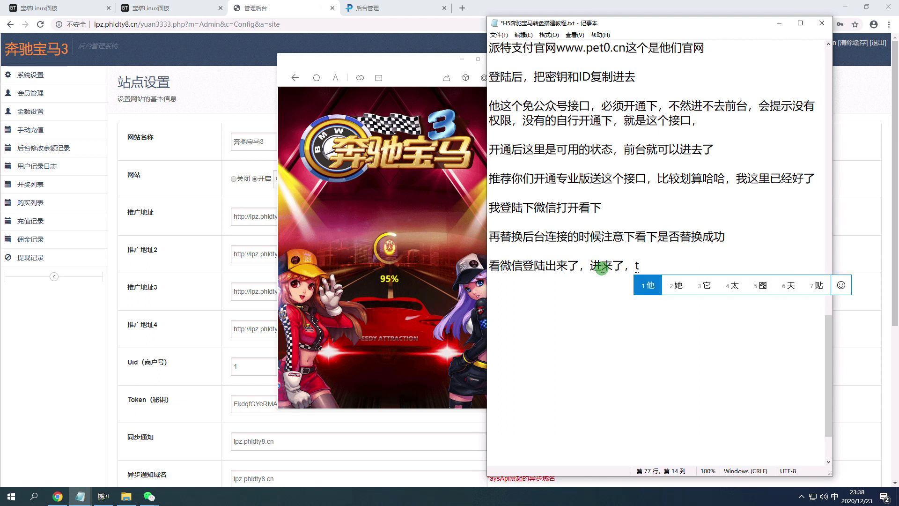
text(很不错，zh)
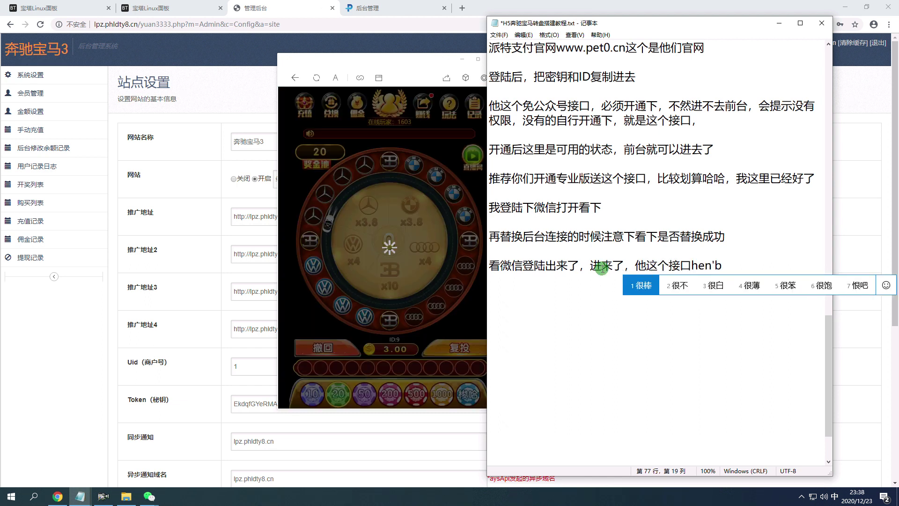
text(ichi fangf)
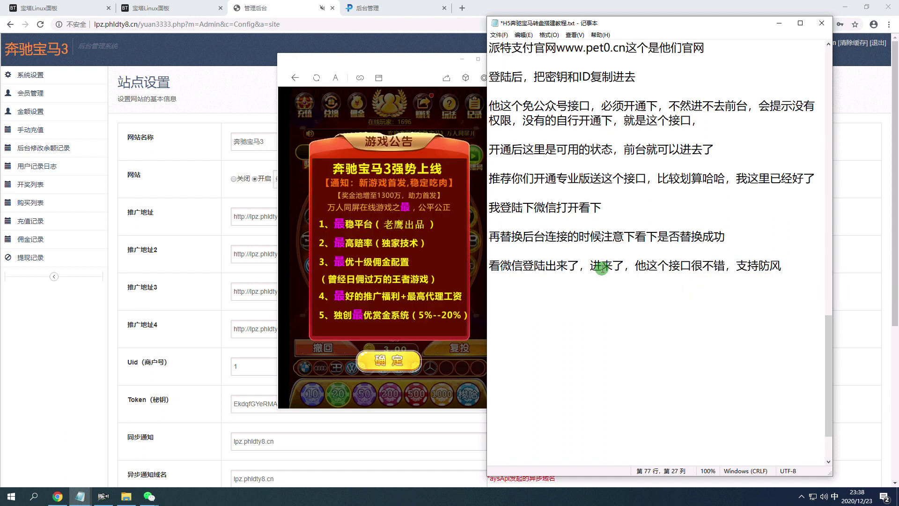
click(387, 368)
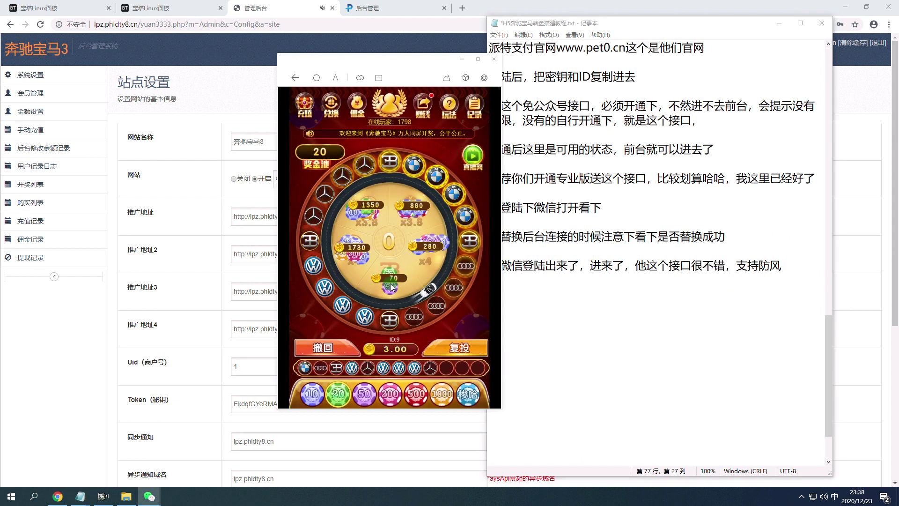
Add a new note line: '现在没有开启服务端，所以一直转圈，我们需要发服务端开下'.
click(793, 274)
key(Return)
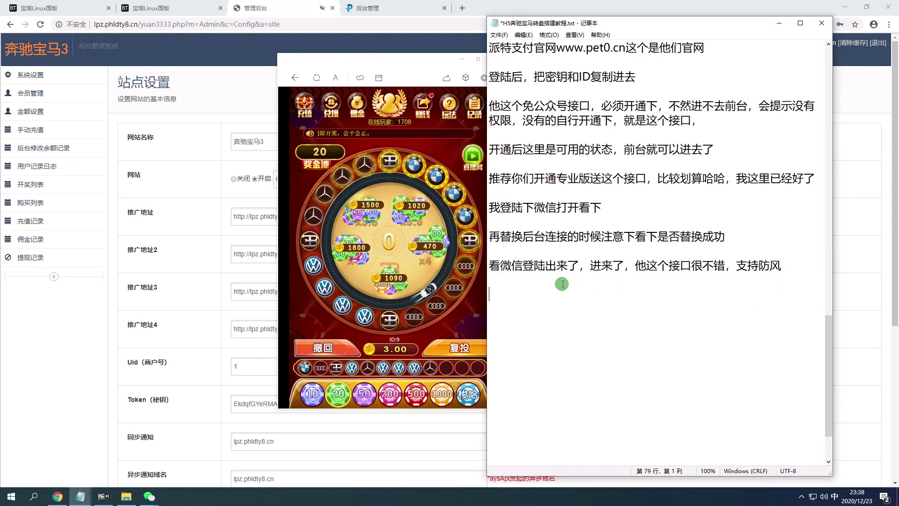
text(现在)
text(没有开启)
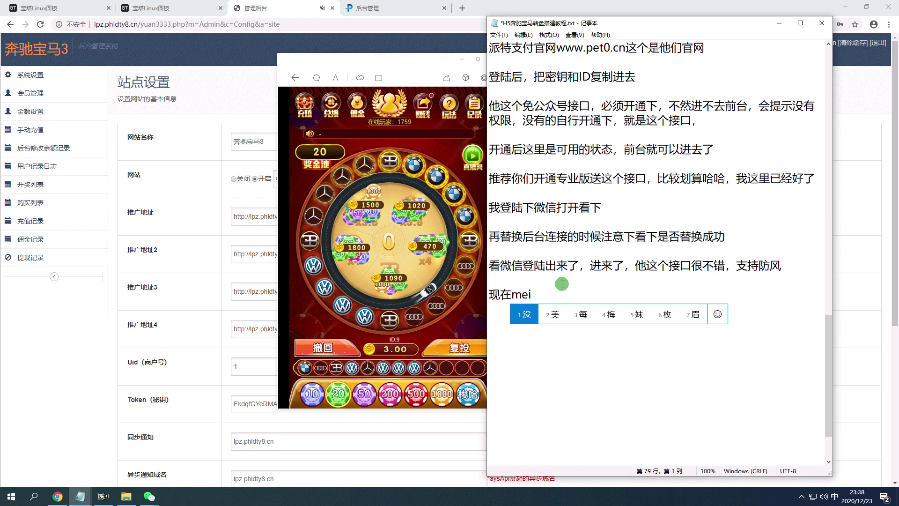
text(服务端，)
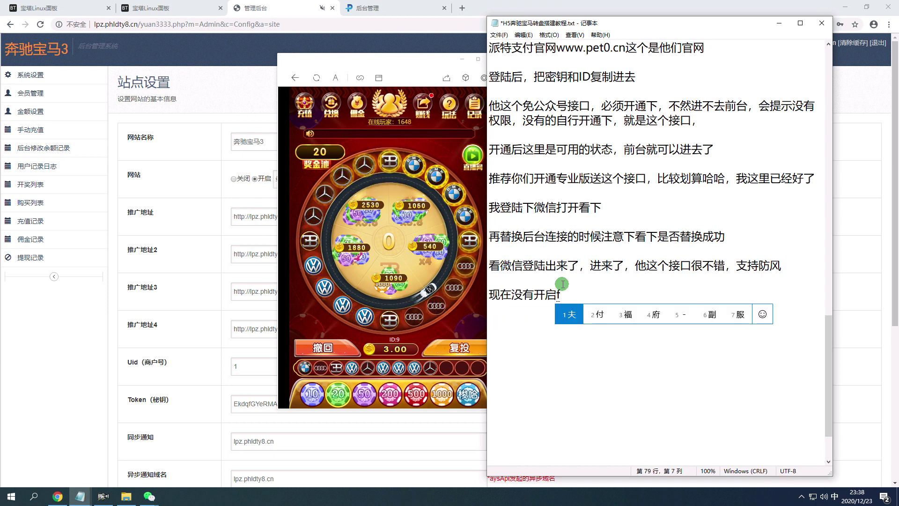
text(所以yi)
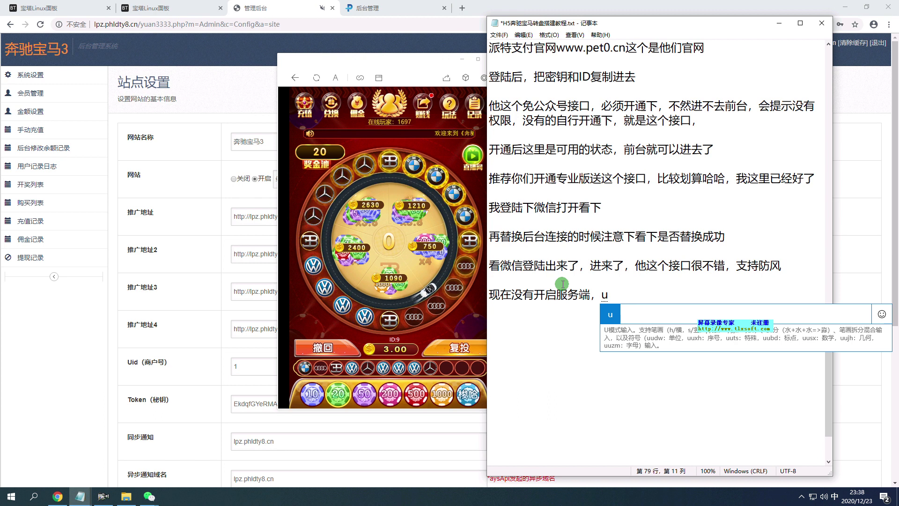
text(一直转圈，)
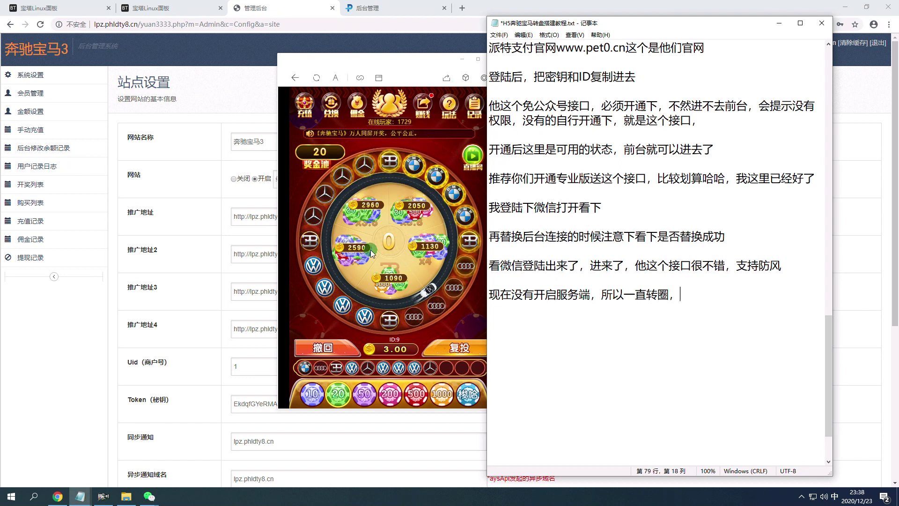
click(298, 104)
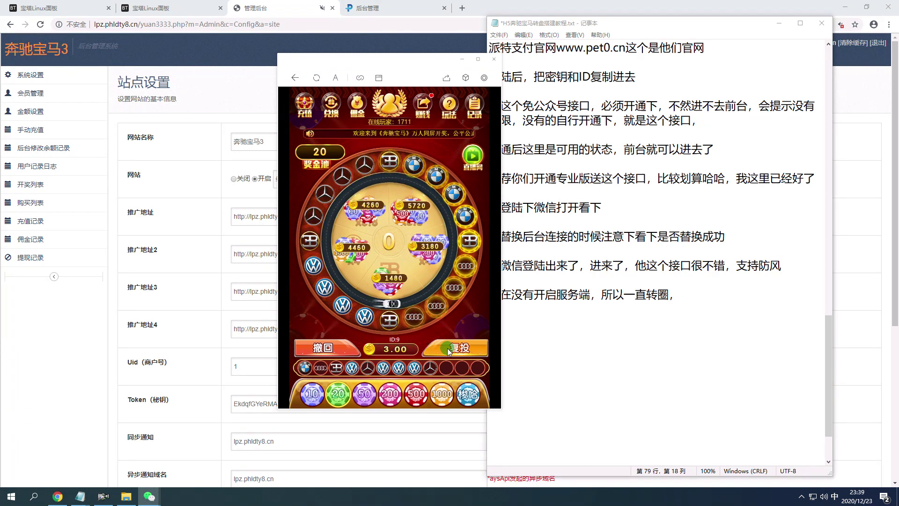
click(714, 295)
text(我们需要)
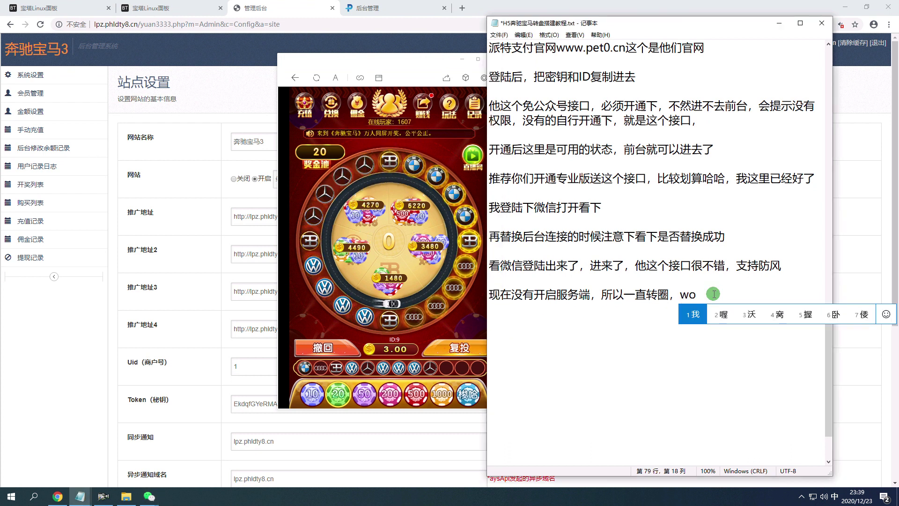
text(发)
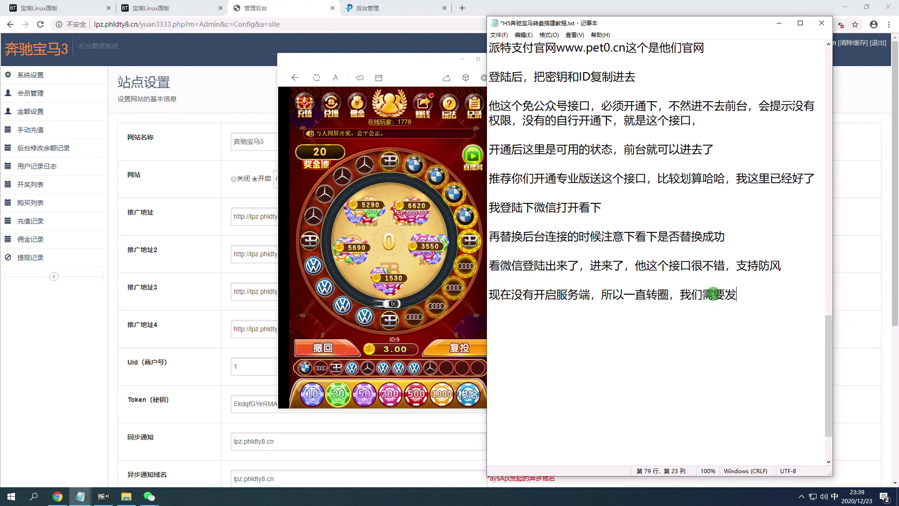
text(fuwuduan kaixia)
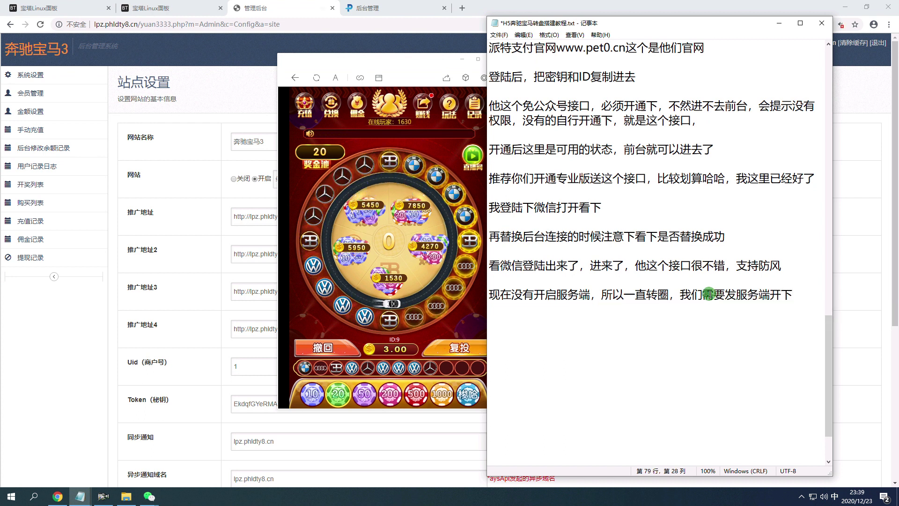
Select the four crond.php setup lines in 教程.txt.
mouse_move(80, 496)
click(93, 472)
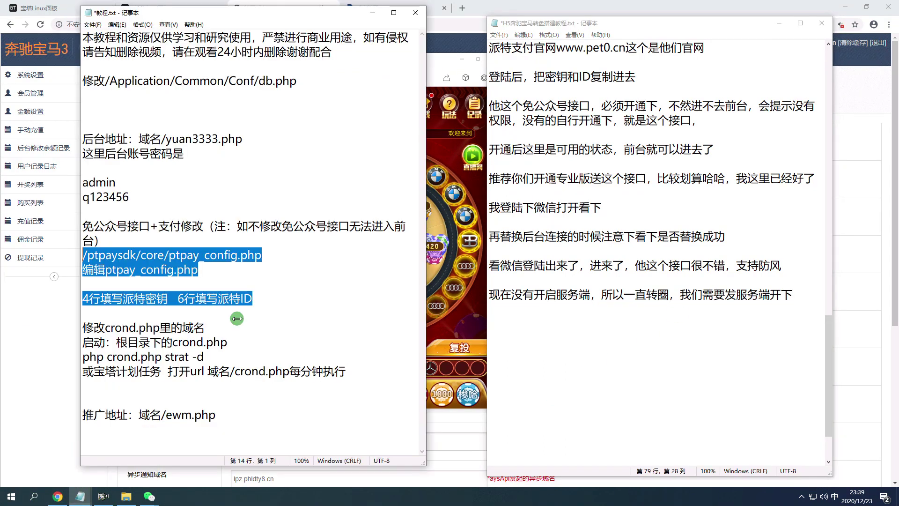
drag(365, 377, 82, 327)
scroll(609, 281, down, 2)
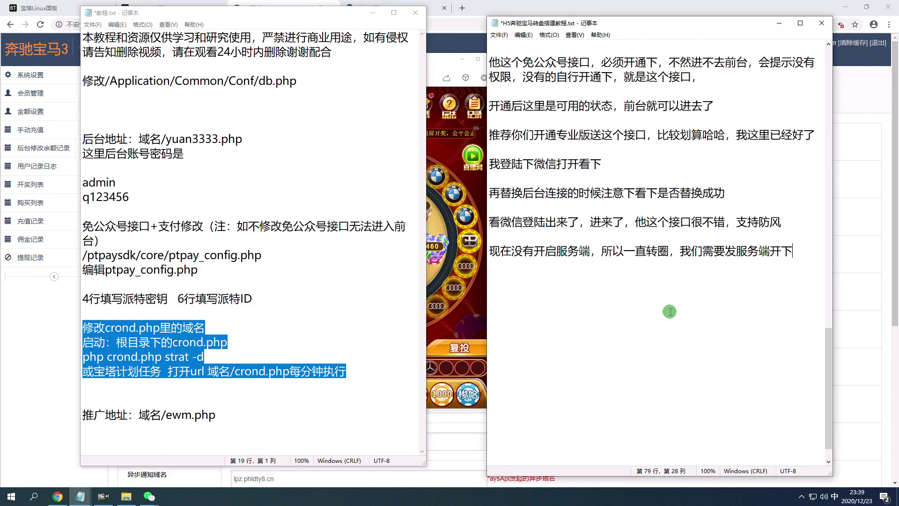
Start the H5 note line '进入到网站根目录', then return to the BT Panel tab.
click(551, 252)
text(jinrudao wangz)
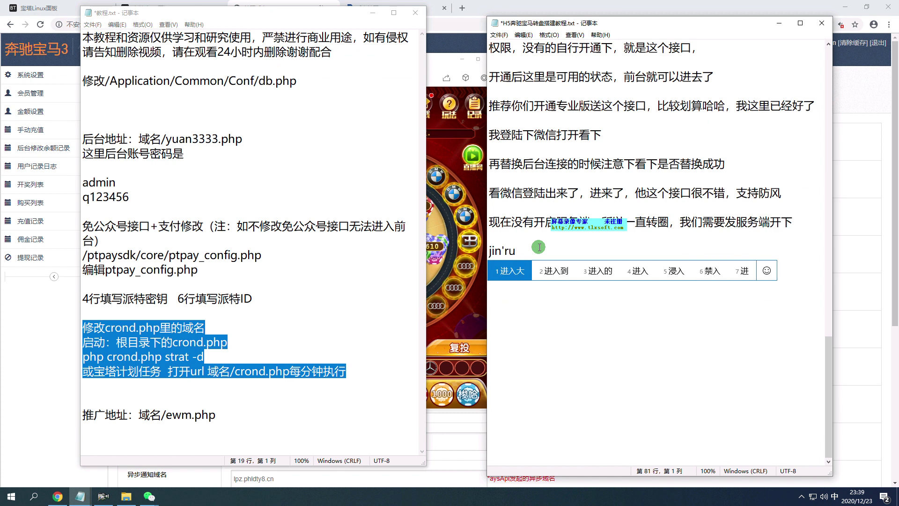
text( genmulu)
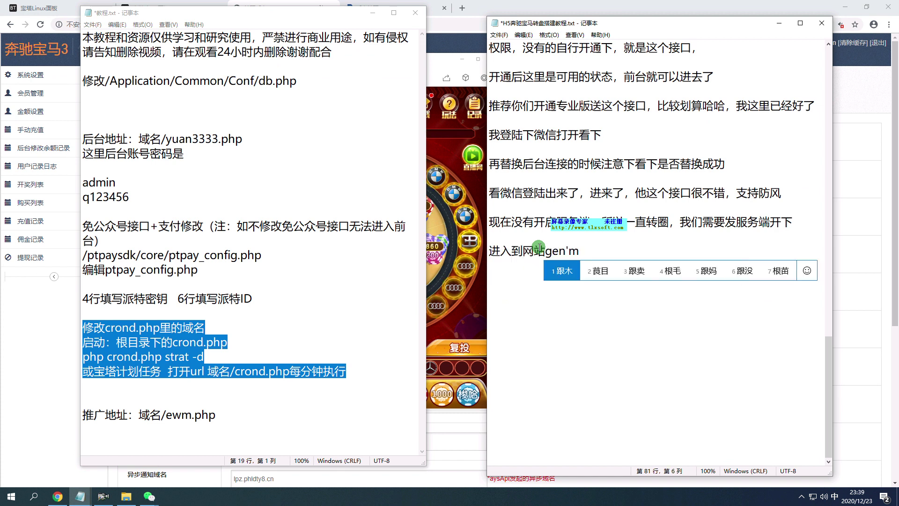
click(30, 15)
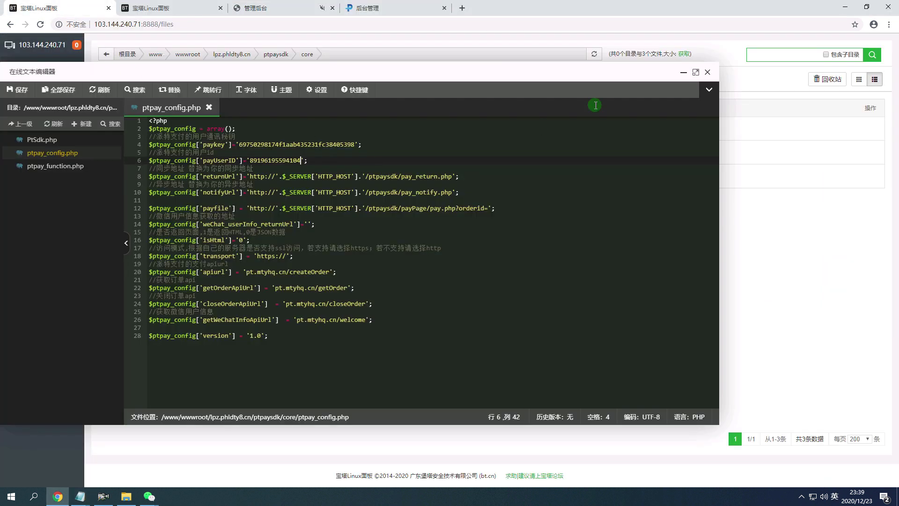
Close ptpay_config.php and open crond.php from the lpz.phldty8.cn site root in the editor.
click(711, 76)
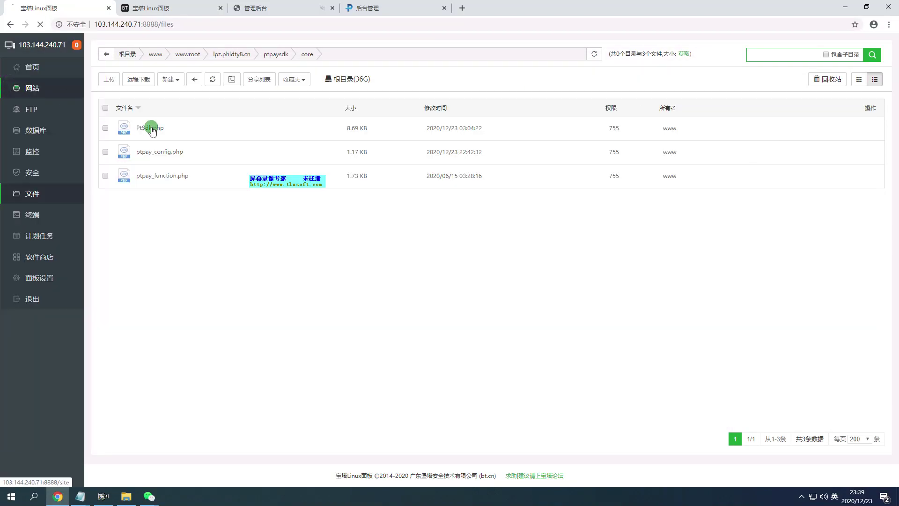
click(315, 156)
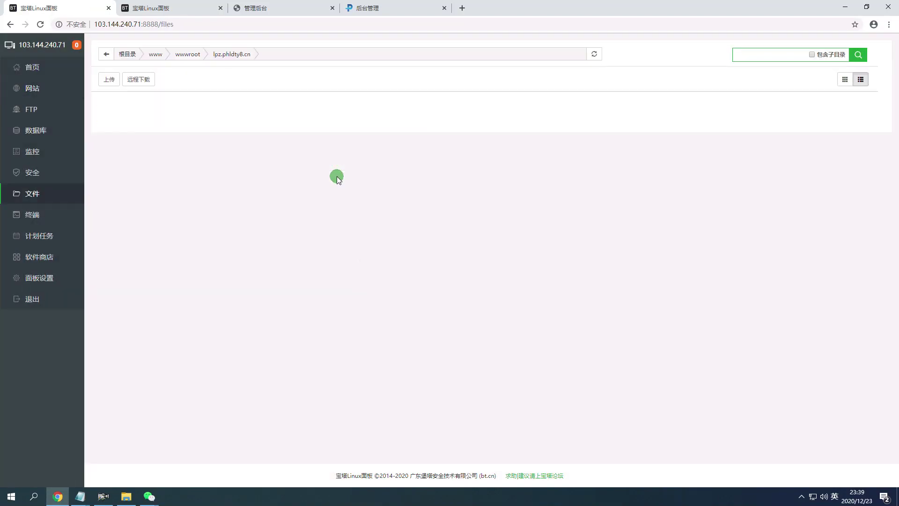
scroll(394, 207, down, 5)
scroll(393, 244, down, 5)
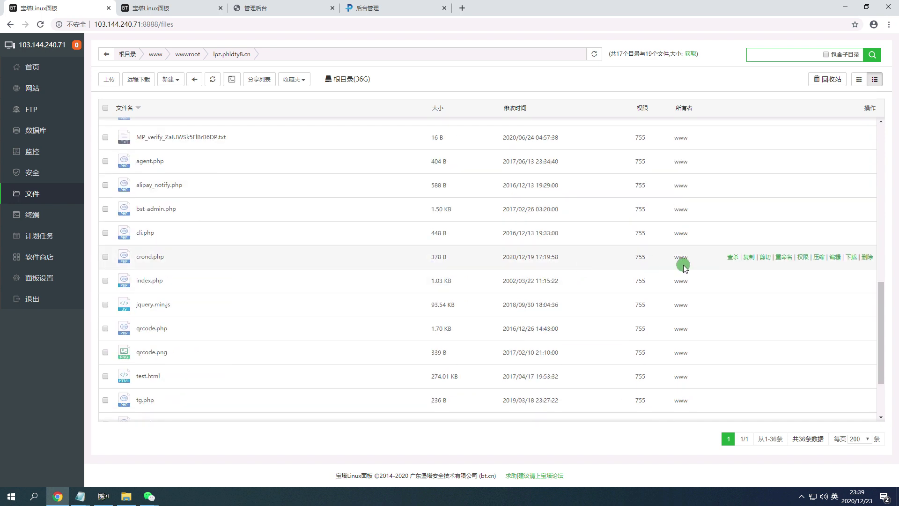
click(833, 257)
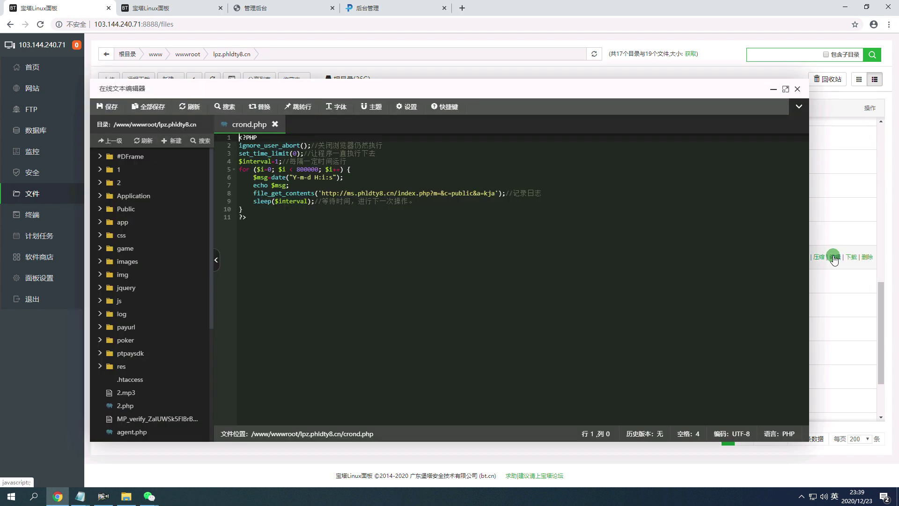
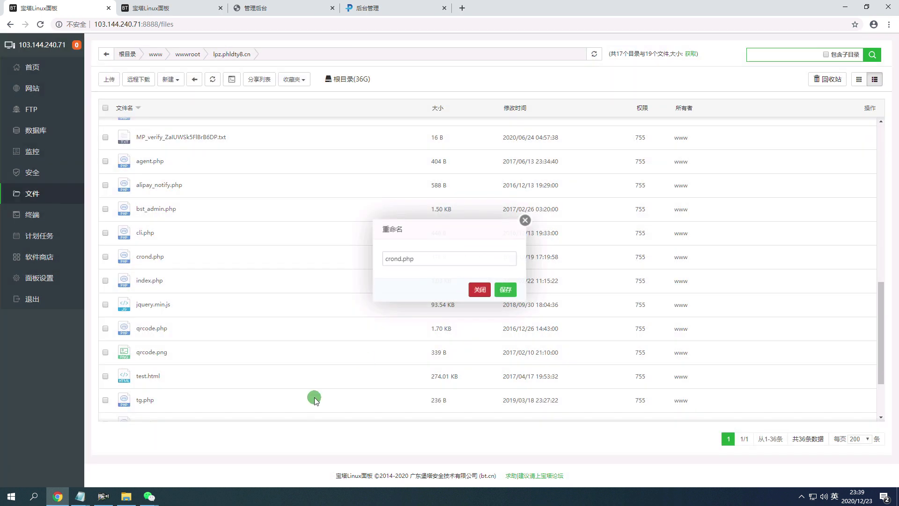
Bring the tutorial notes in Notepad to the front from the taskbar.
mouse_move(80, 496)
click(45, 449)
Append 编辑这个文件 after crond.php so the last line reads crond.php编辑这个文件.
key(shift)
click(660, 291)
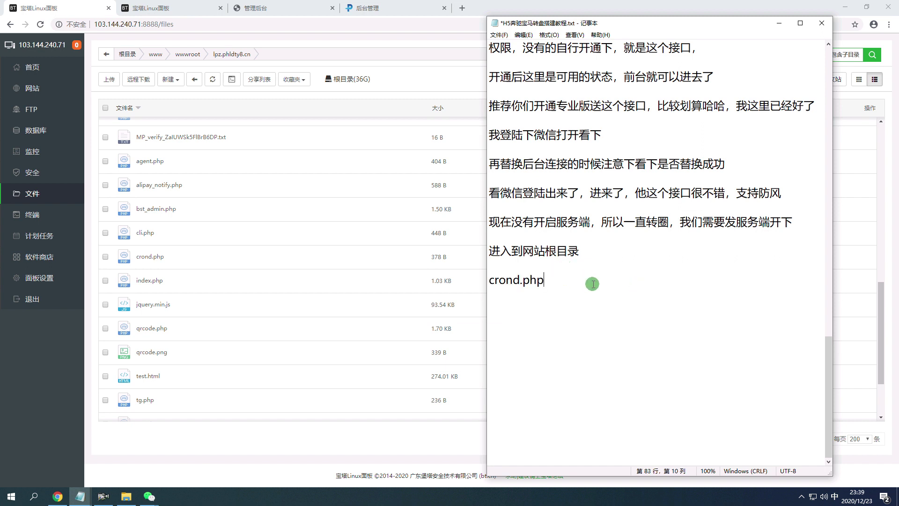
text(bianj)
key(space)
text(zhege)
key(space)
text(wenjian)
key(space)
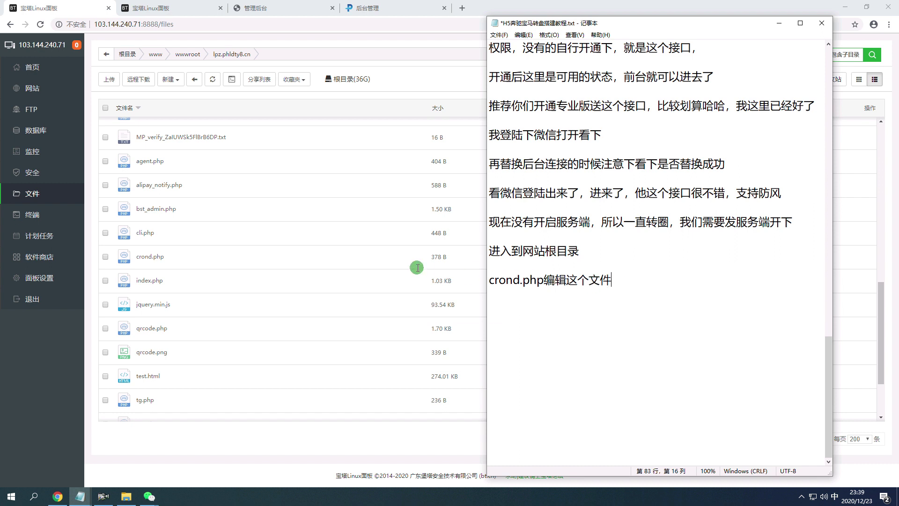
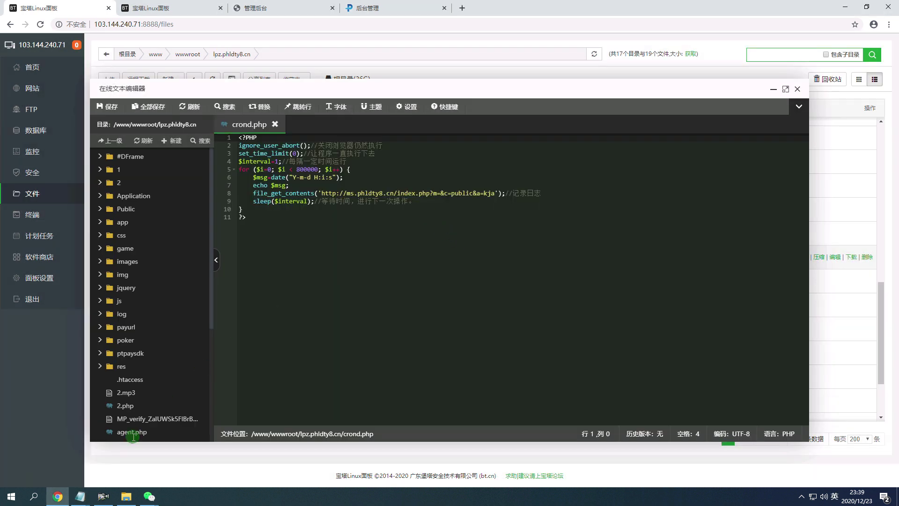
Add the note '把里面的域名替换为你的域名' to the tutorial notes, then switch to BT Panel's Databases tab.
mouse_move(81, 501)
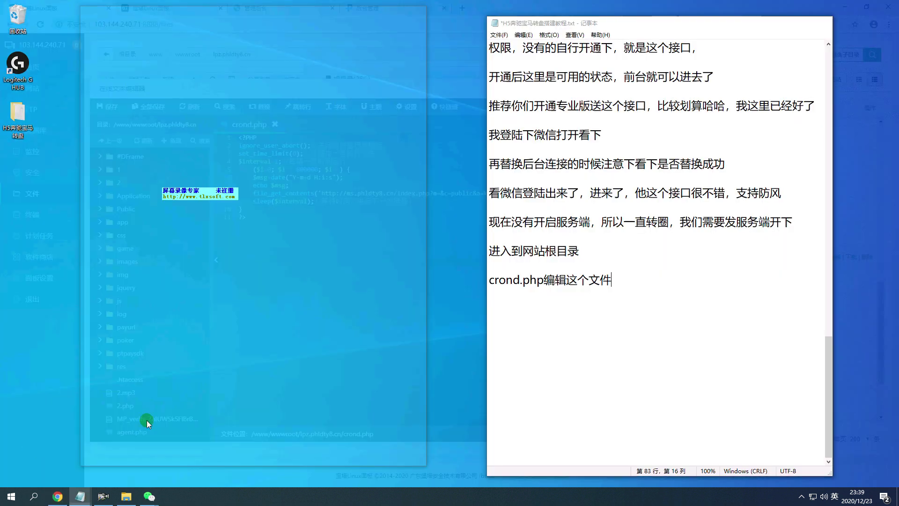
click(147, 420)
text(把里面的域名)
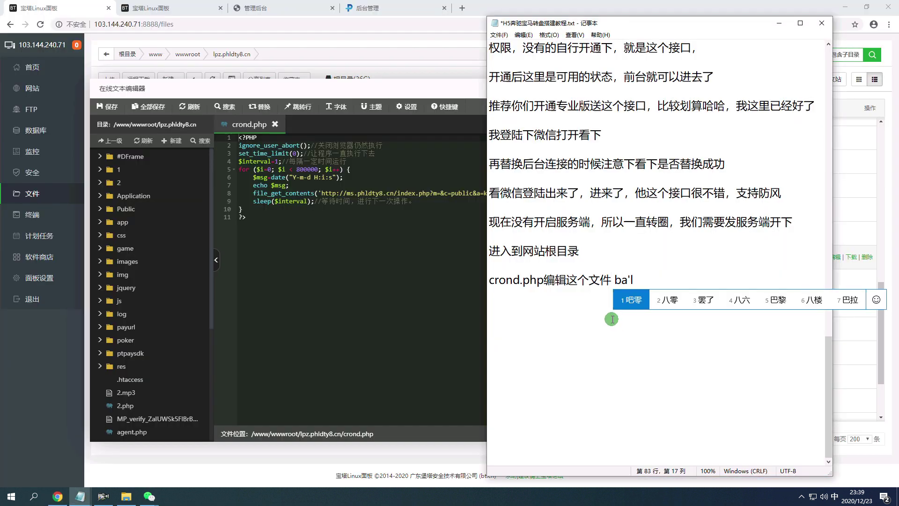
text(替换为ni)
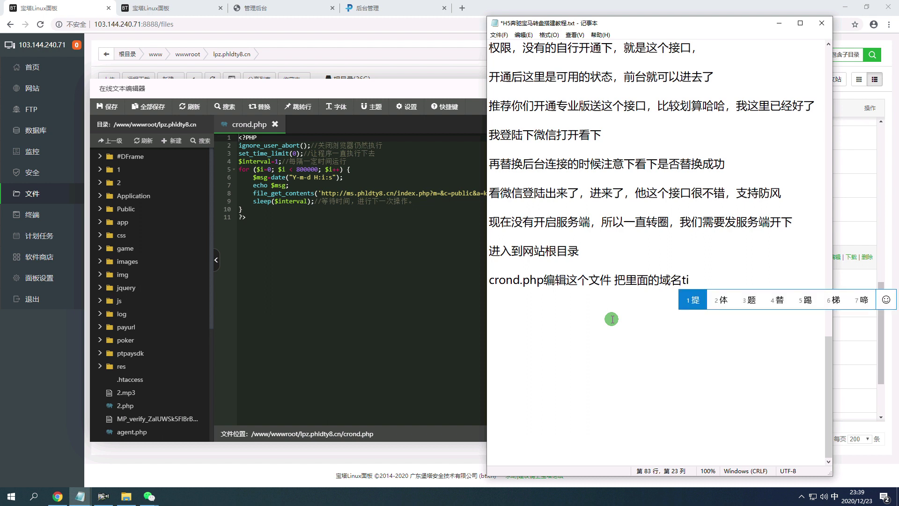
key(space)
text(的域名)
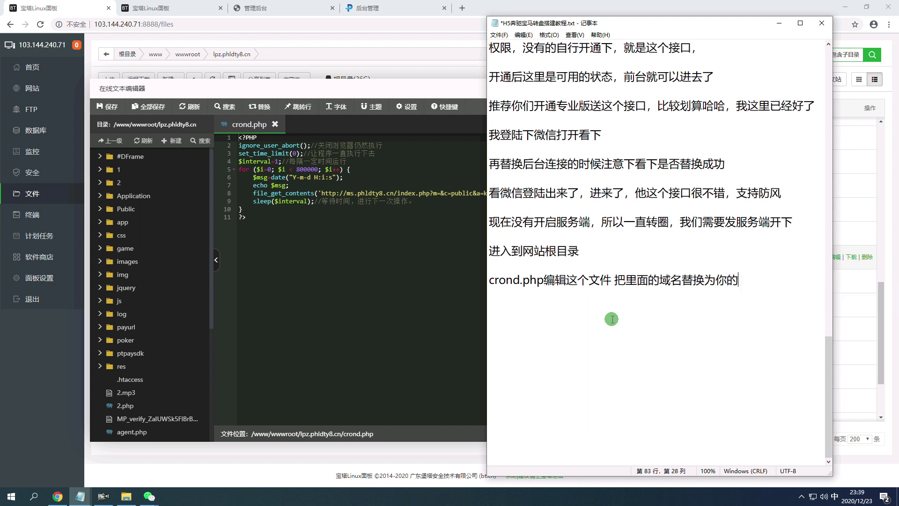
click(158, 8)
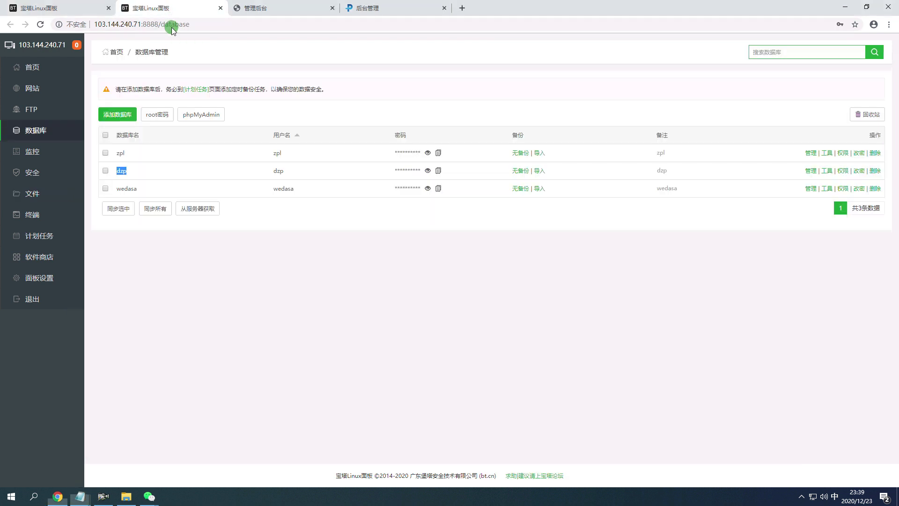
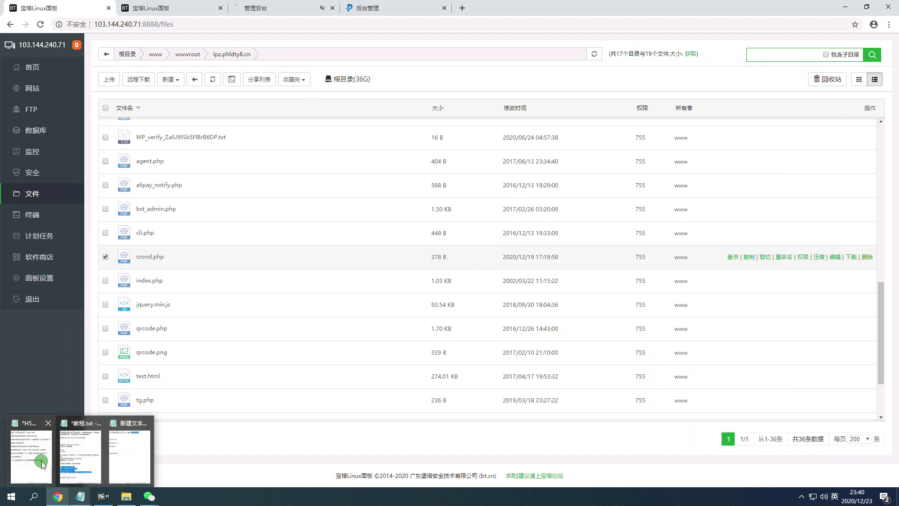
Add the lines '保存，然后开启，' and '开启方法具体有两种一种是，直接' to the H5 tutorial notes.
click(40, 462)
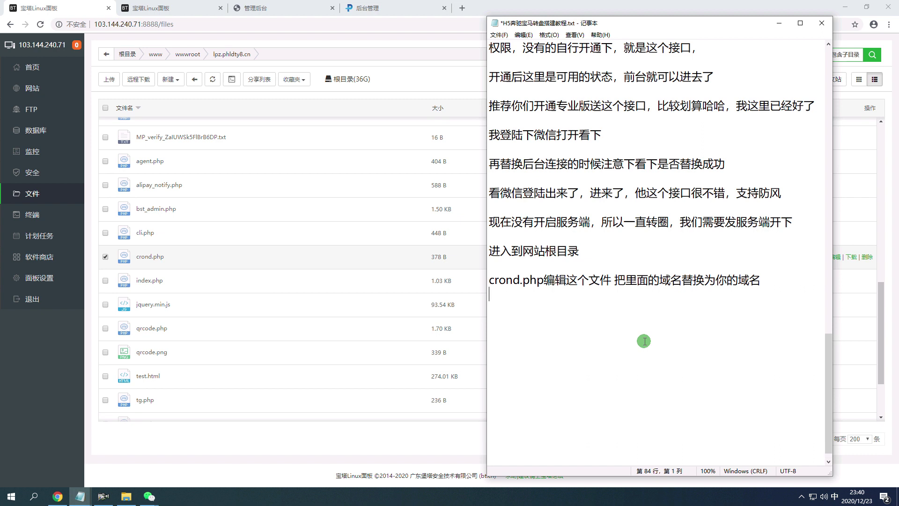
key(Return)
text(保存，然后开启)
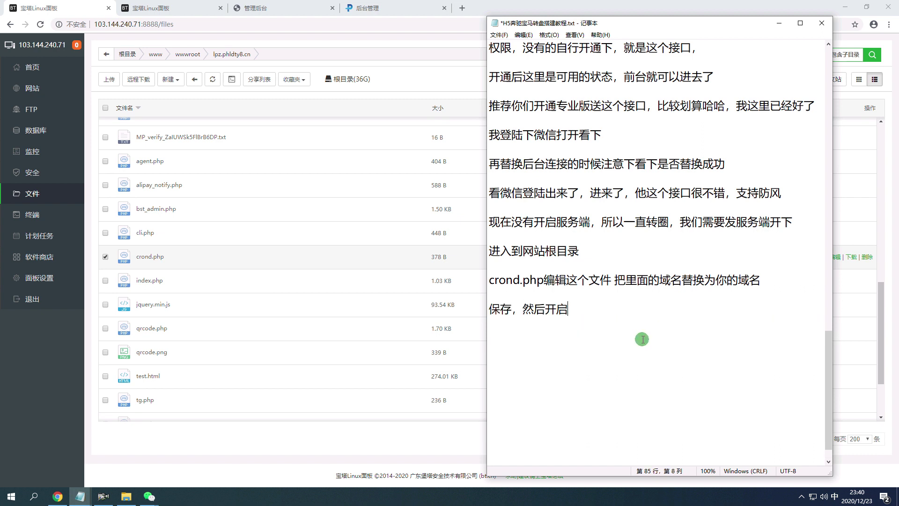
text(开启)
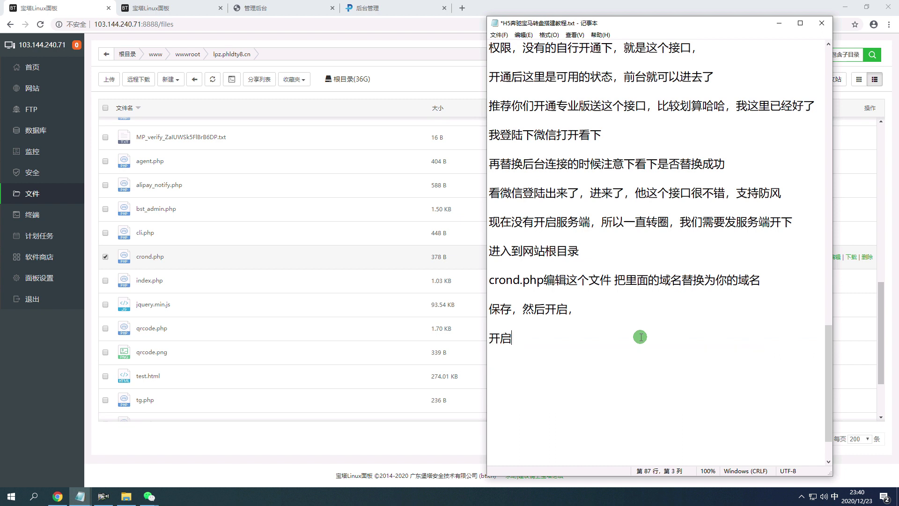
text(方法jutiyou )
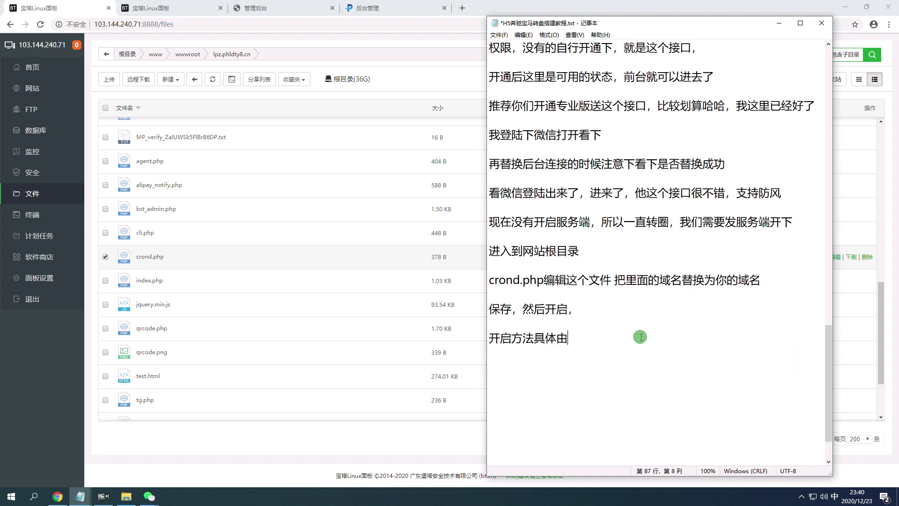
text(yu)
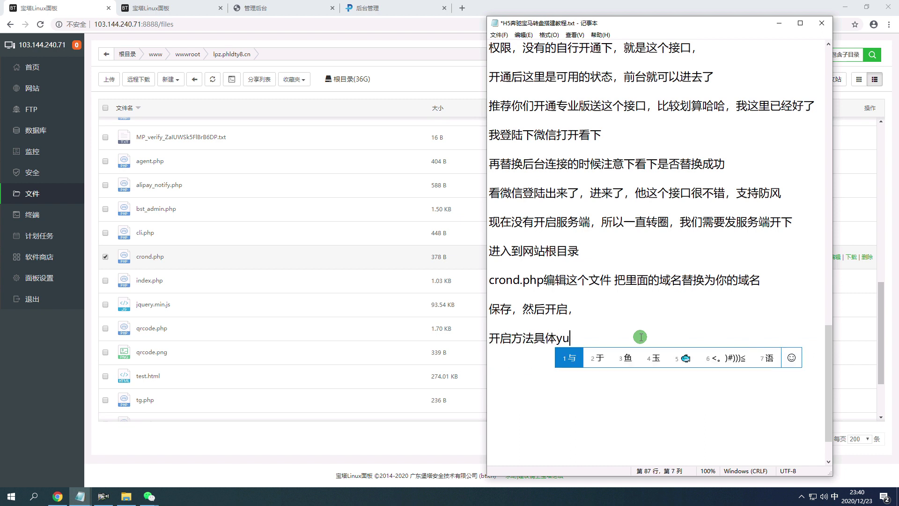
text(o liangzhong yizhongshi ,zhijie)
key(space)
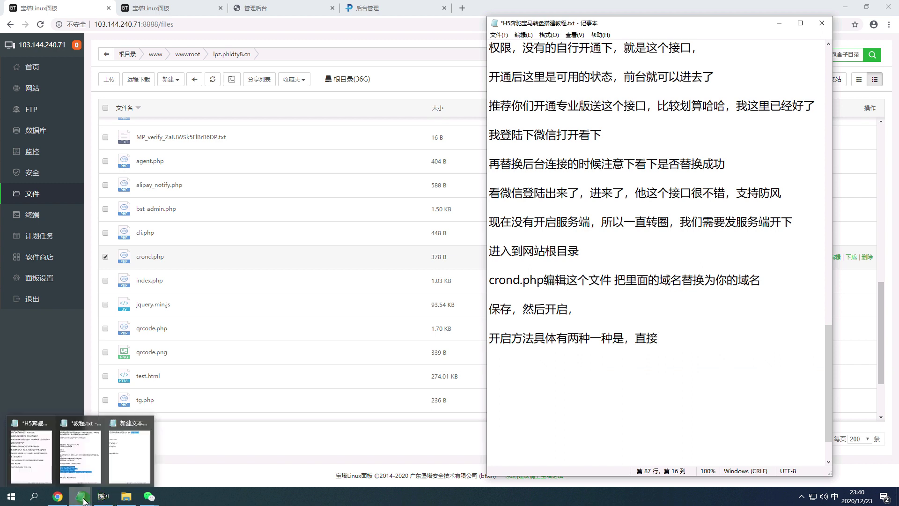
Copy the three crond.php start-up lines from 教程.txt into the H5 notes below 直接.
click(84, 466)
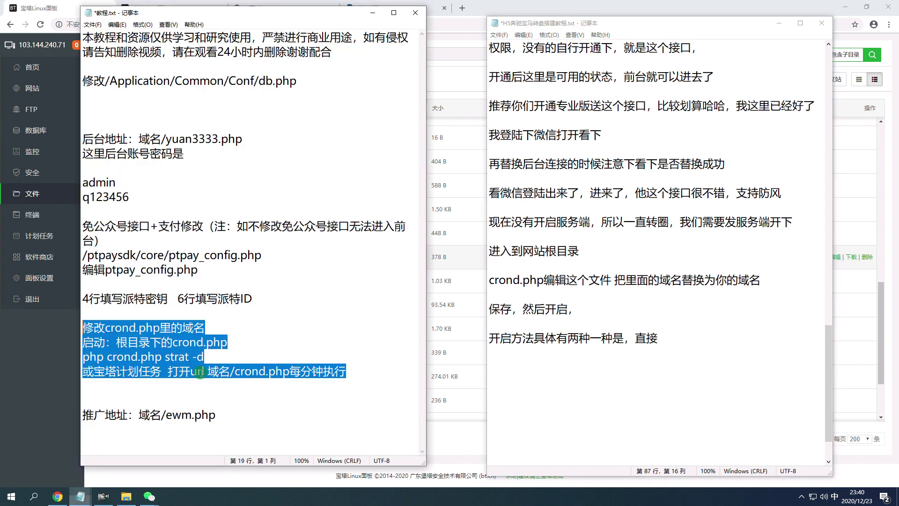
drag(276, 341, 107, 339)
drag(345, 372, 83, 342)
key(ctrl+c)
click(537, 360)
key(ctrl+v)
scroll(683, 306, down, 1)
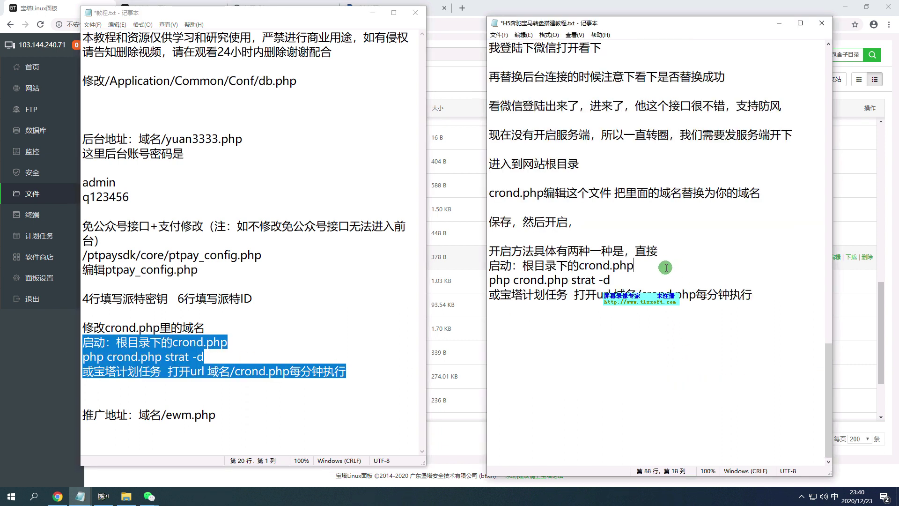
drag(639, 268, 496, 277)
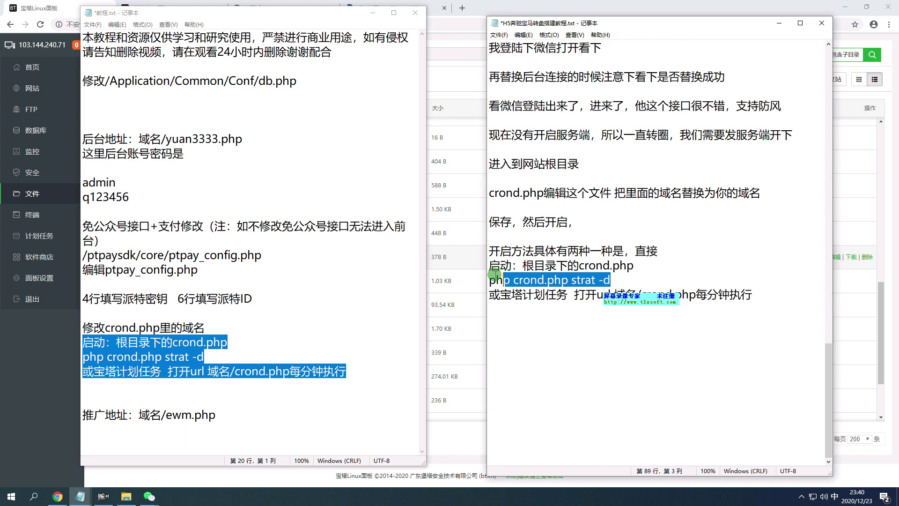
click(650, 274)
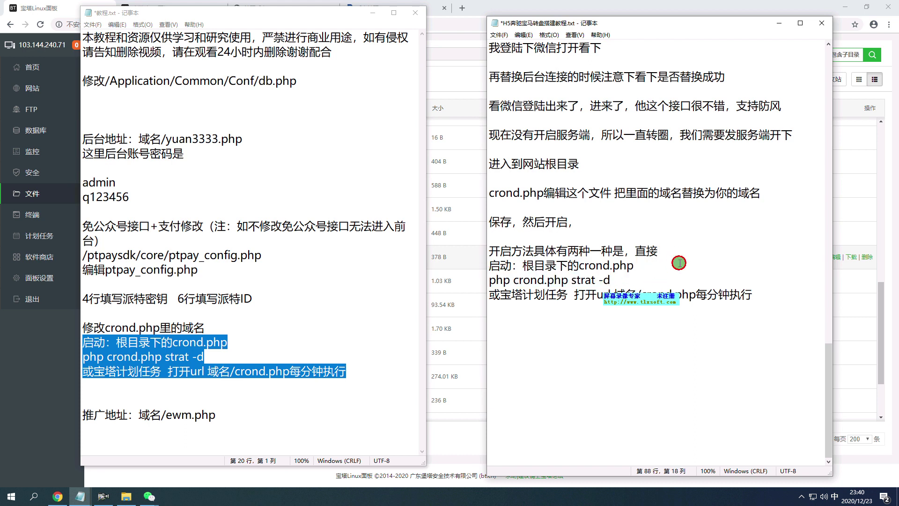
Write that you open the BaoTa terminal in the root directory, cd there and run the start command.
text(在根目录)
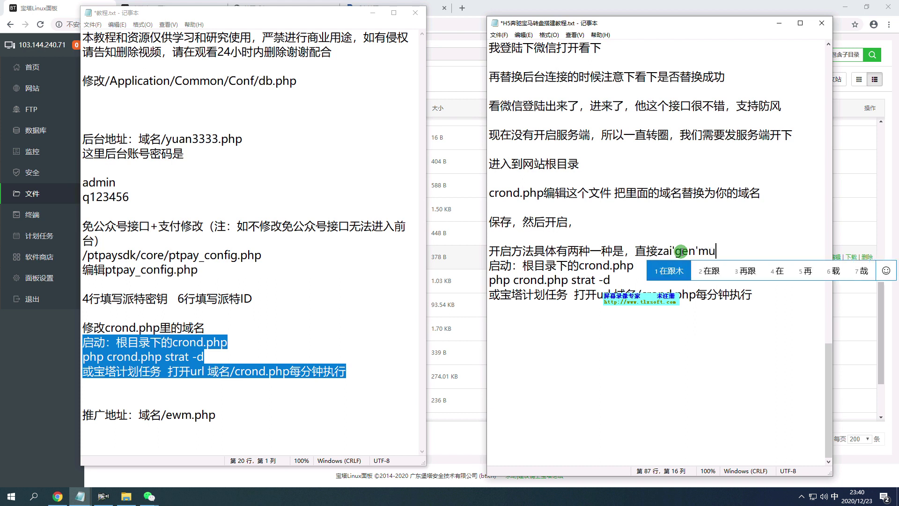
text(里打开bao't)
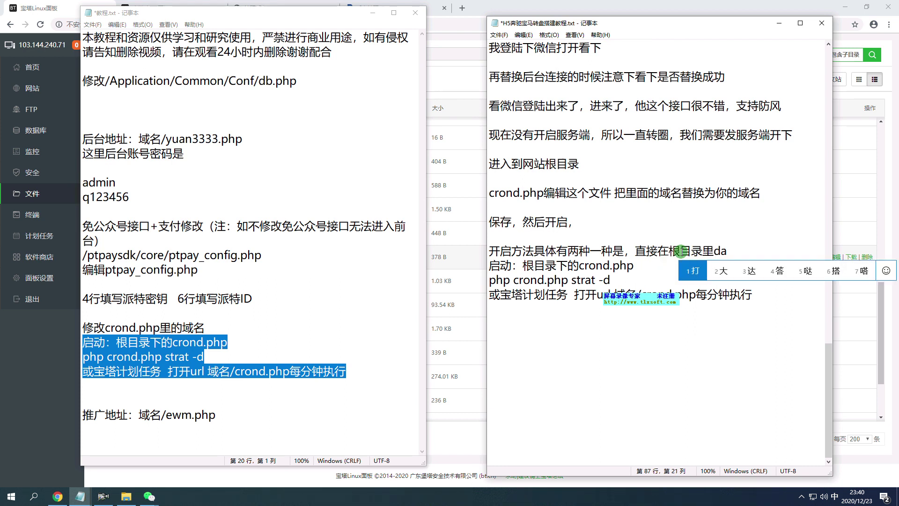
text(2终端)
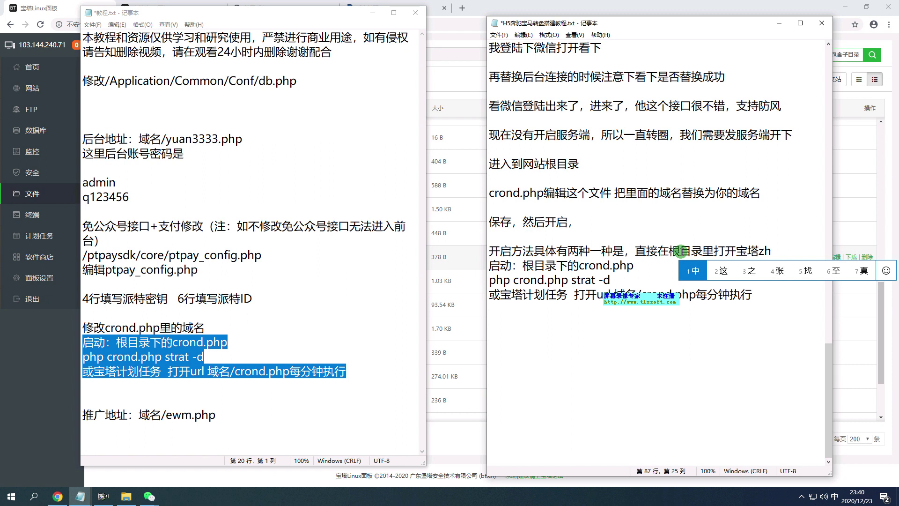
text(cddaozhe 根目录下的crond.php)
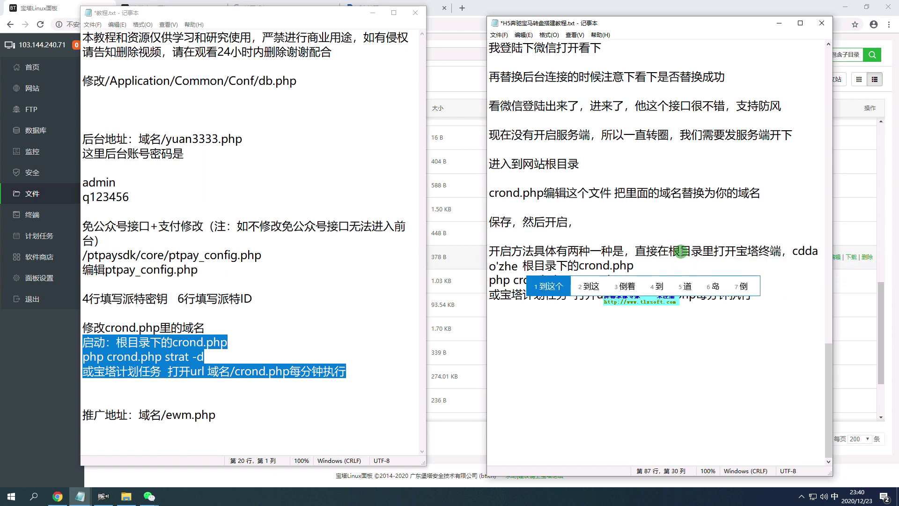
key(space)
text(目录，)
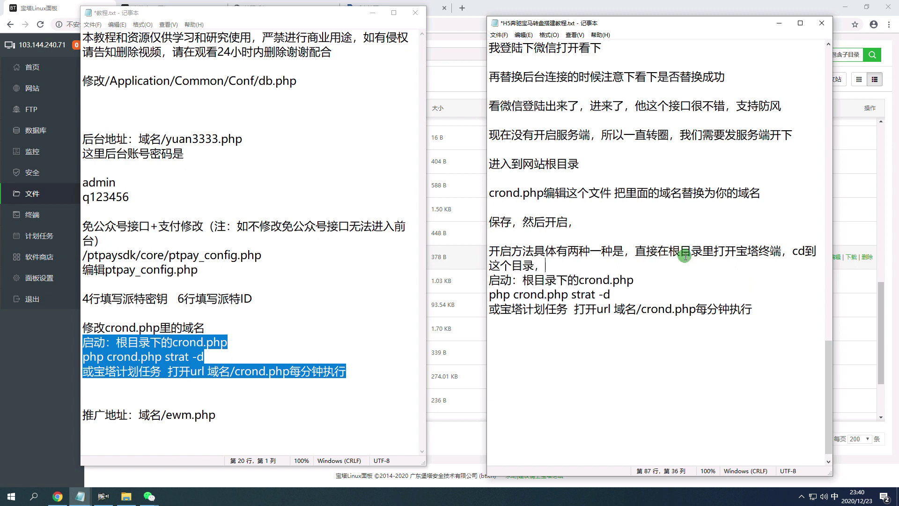
text(zhijie)
key(space)
text(yong)
key(space)
text(qidong)
key(space)
text(mingling)
key(space)
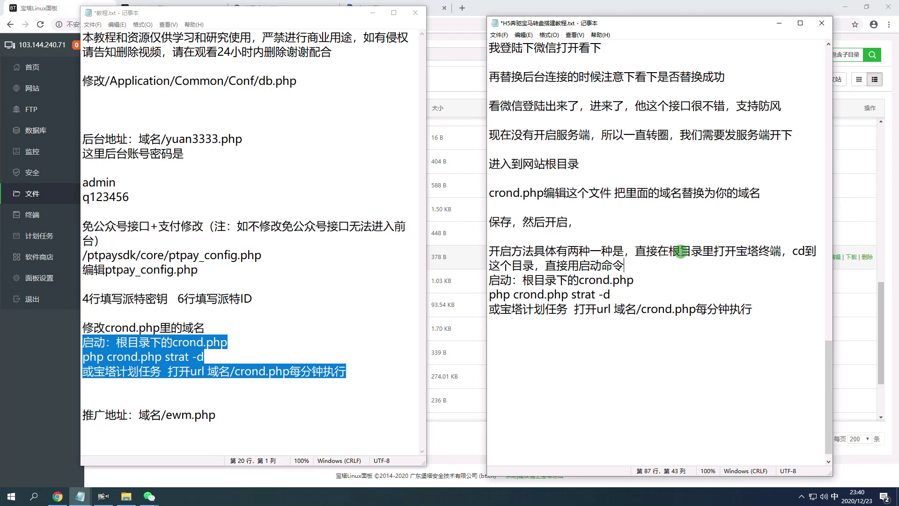
text(,w)
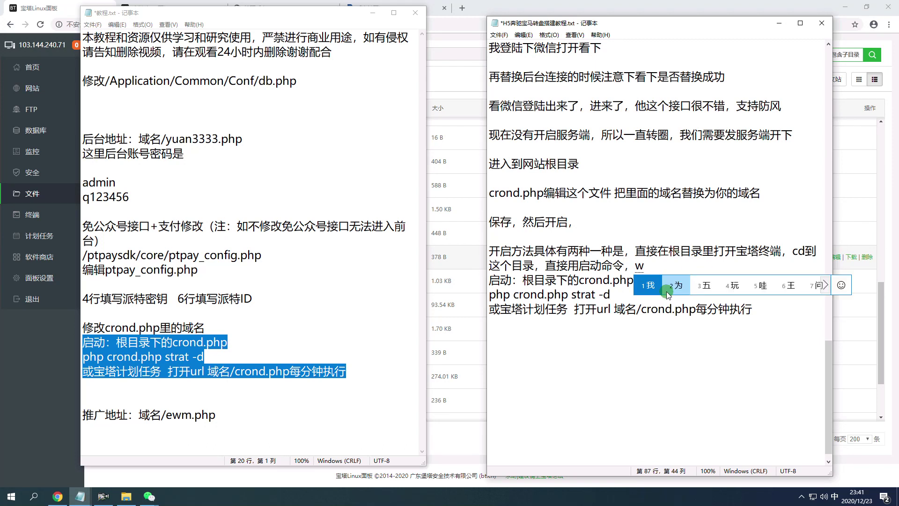
key(Escape)
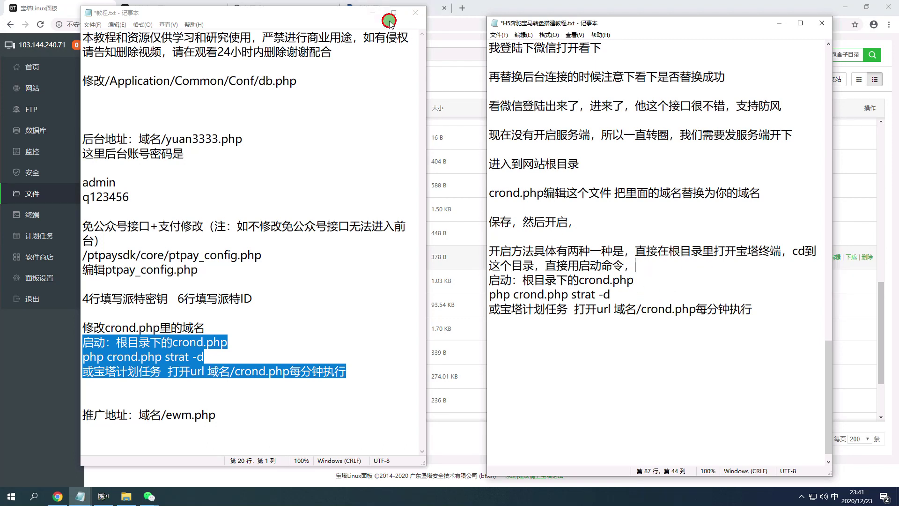
click(373, 13)
click(232, 79)
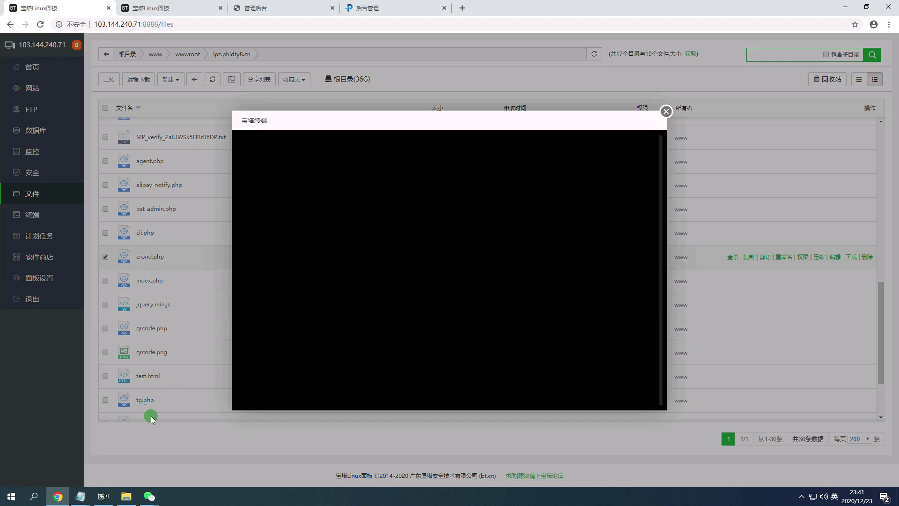
Note '我找下服务器密码' in the H5 tutorial while the terminal login asks for the SSH password.
click(74, 465)
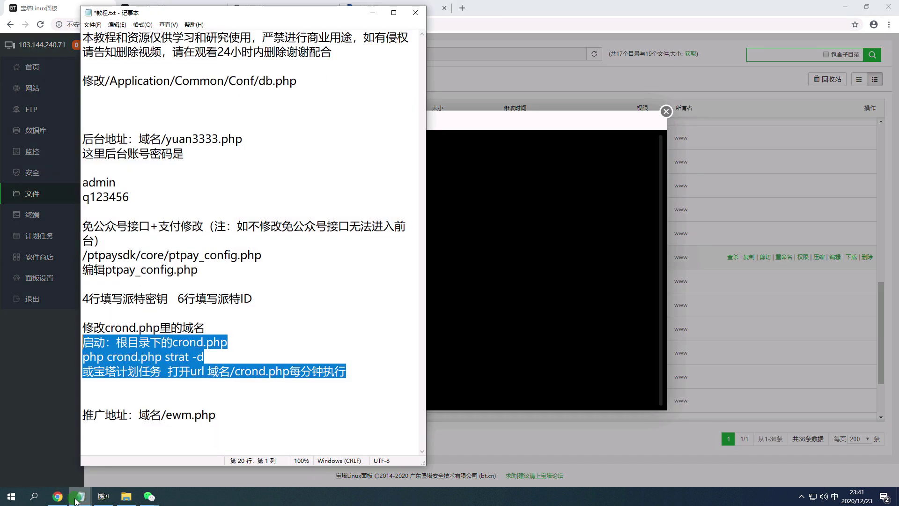
click(127, 450)
click(373, 12)
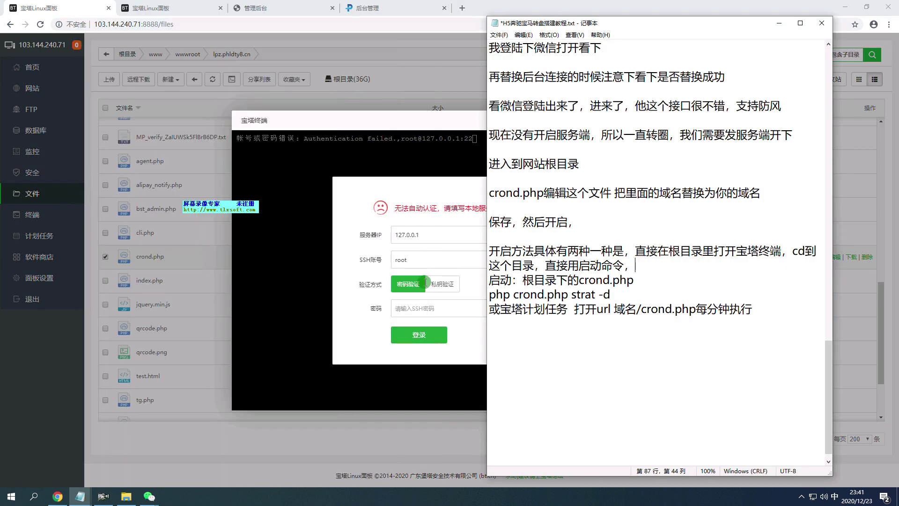
click(433, 310)
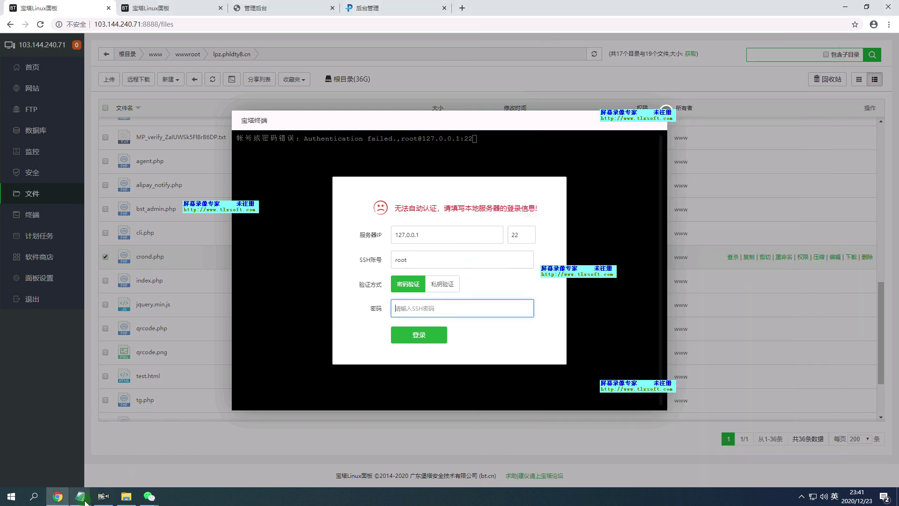
mouse_move(82, 497)
click(127, 449)
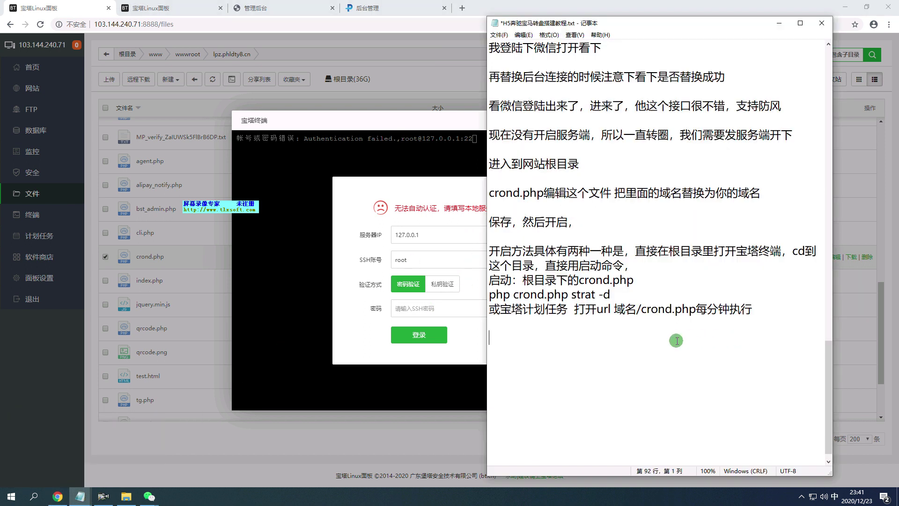
text(wozhx)
key(space)
text(fuwuqi)
key(space)
text(mima)
key(space)
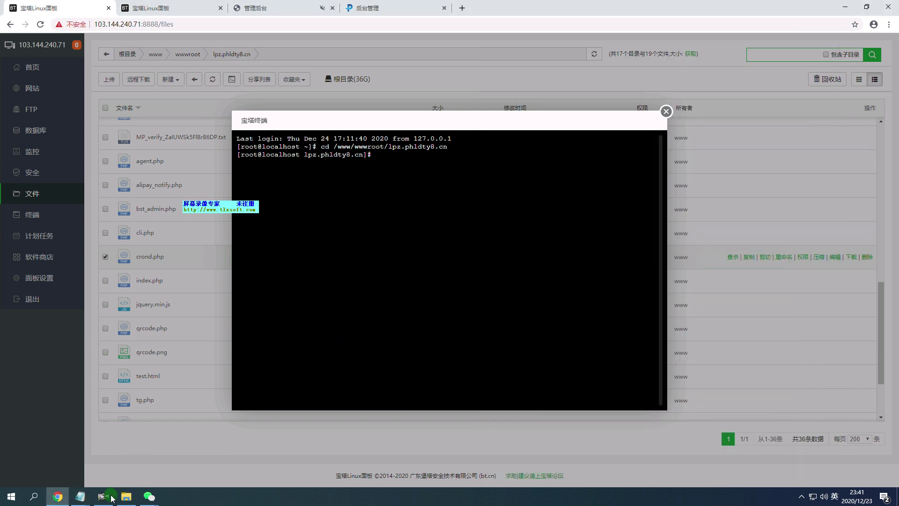
Copy 'php crond.php strat -d' from the notes and paste it into the panel terminal to run it.
mouse_move(80, 496)
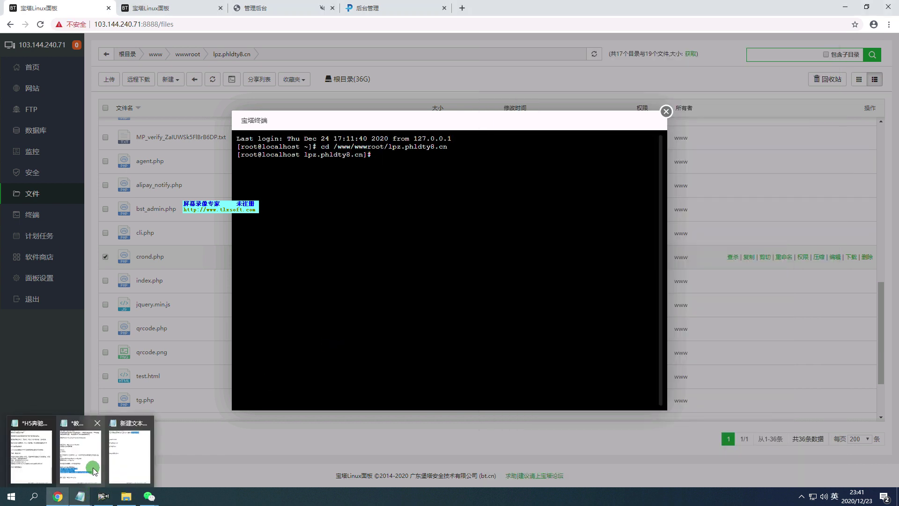
click(82, 450)
drag(607, 300, 539, 293)
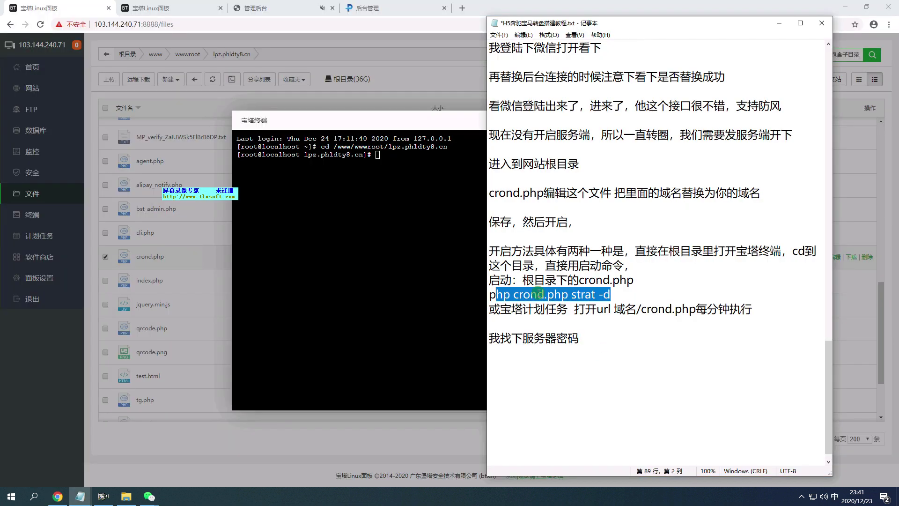
right_click(421, 200)
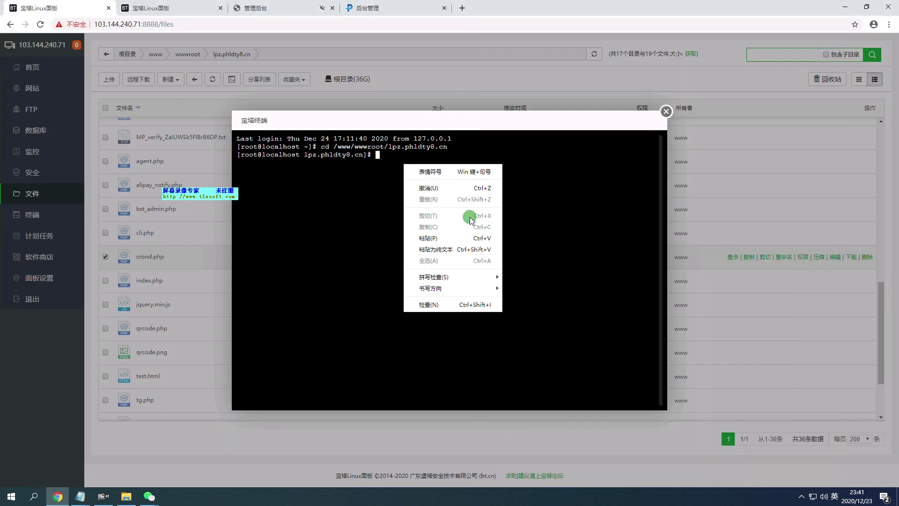
click(489, 232)
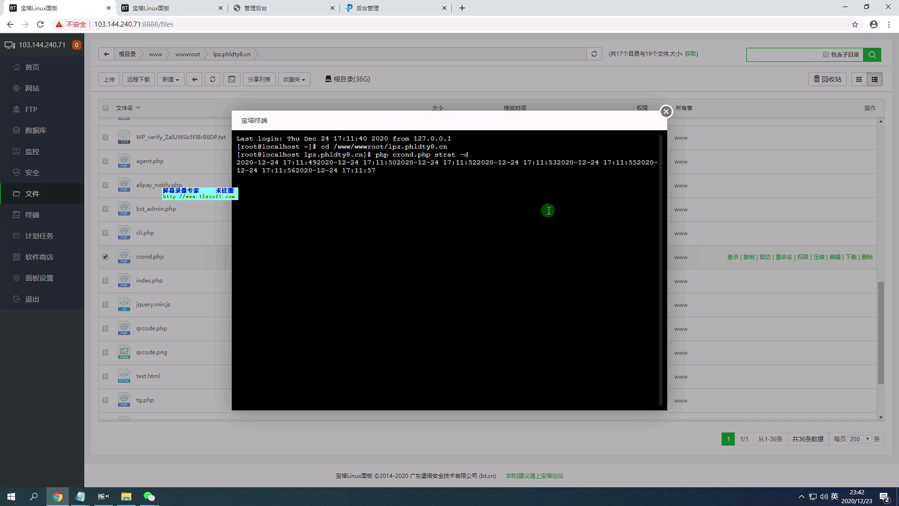
Add '这样就启动了，安全组打开1-65535端口' and a new line '刚才卡掉录像了，' to the notes.
mouse_move(80, 496)
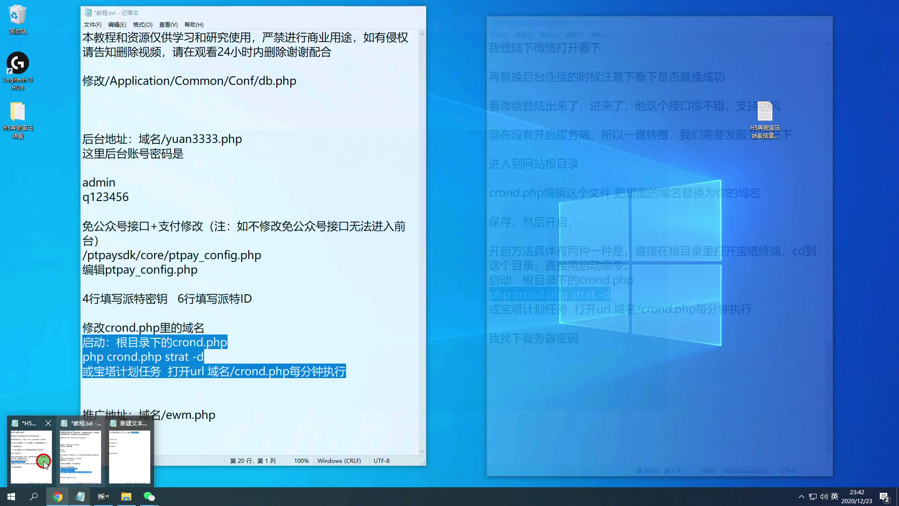
click(44, 461)
click(624, 335)
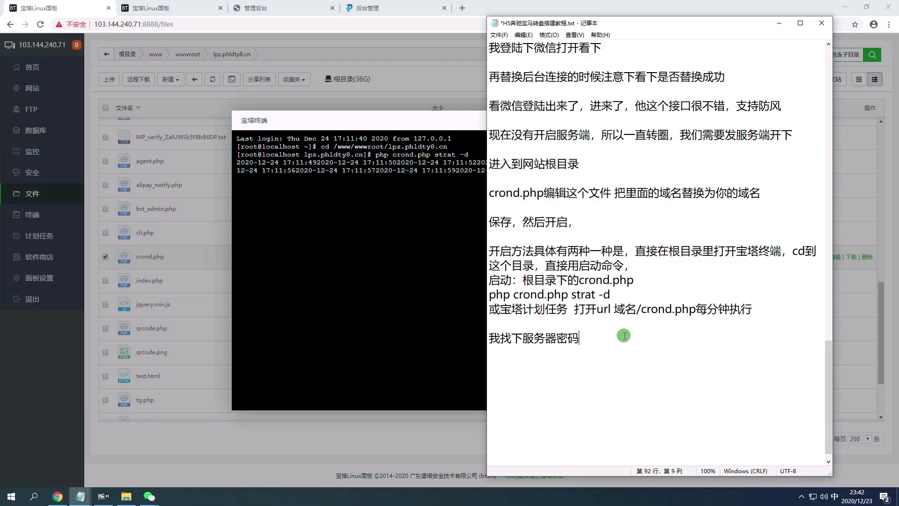
text(这样)
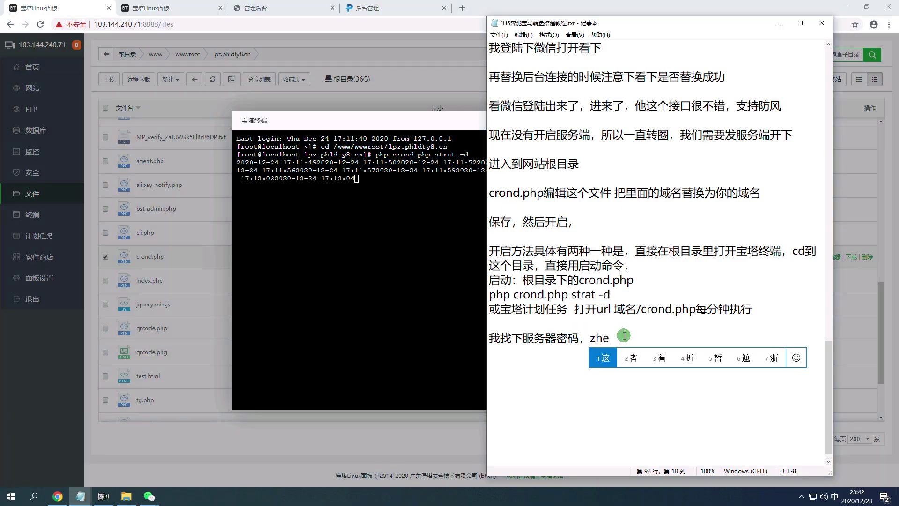
text(就启动了)
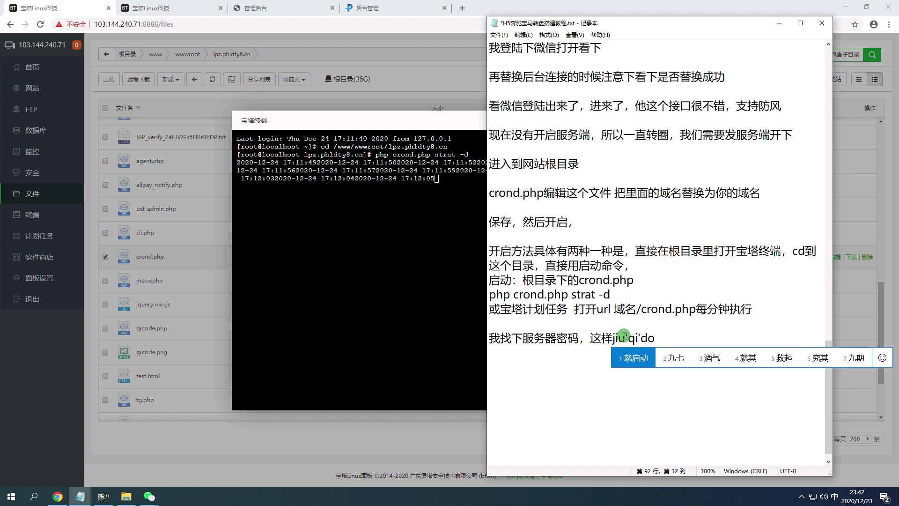
text(，安全组)
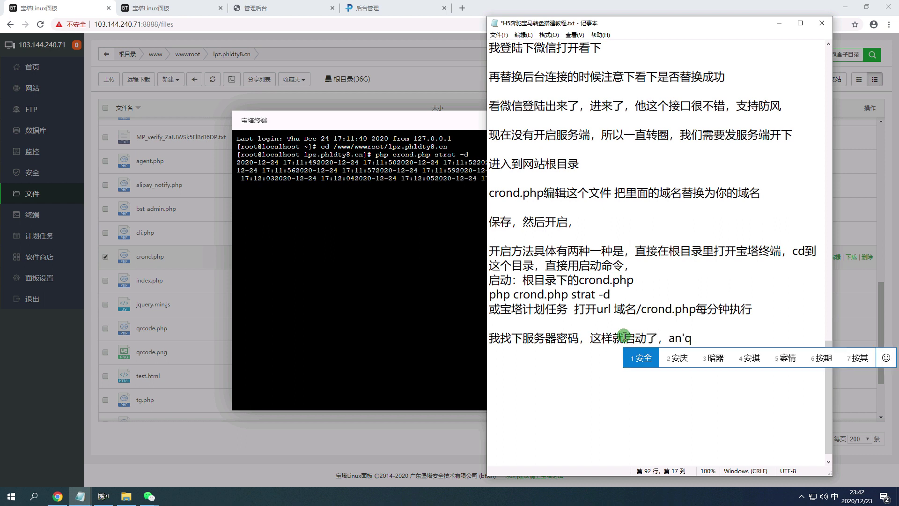
text(打开1)
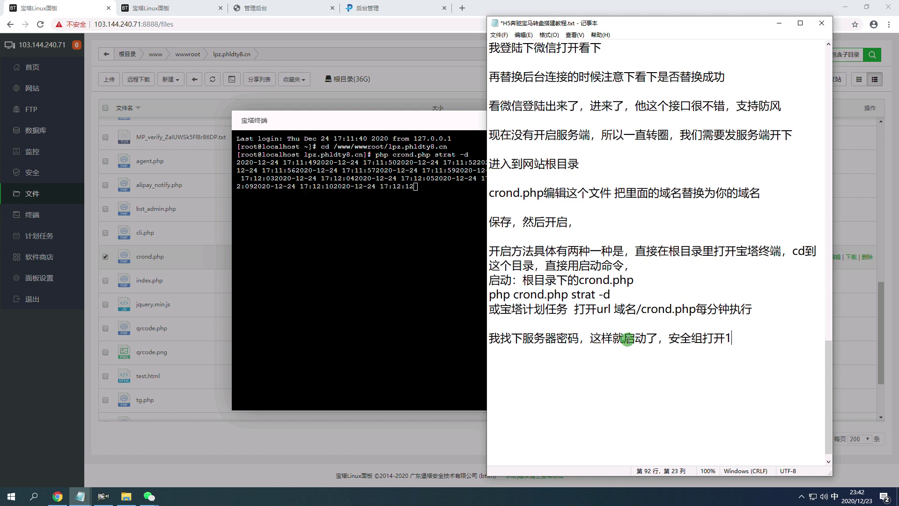
text(-65535端口)
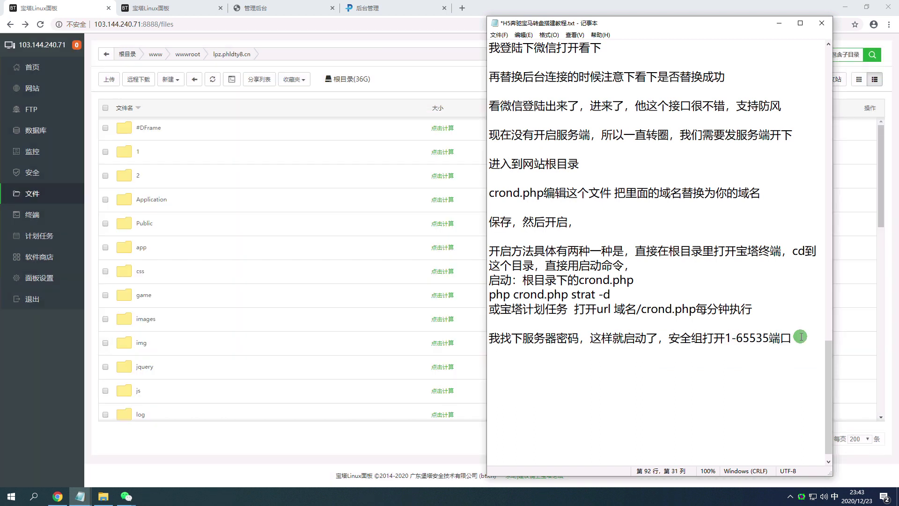
click(709, 370)
text(刚才kadi)
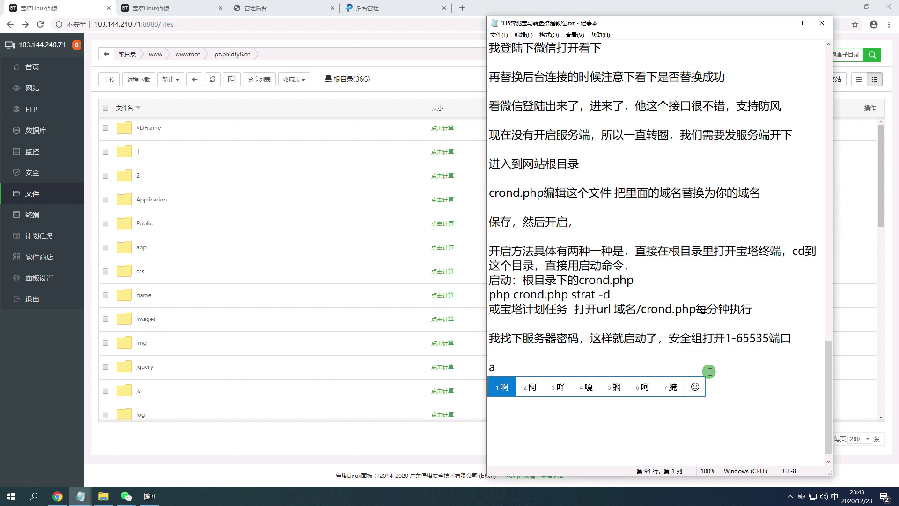
text(ao luxiang l)
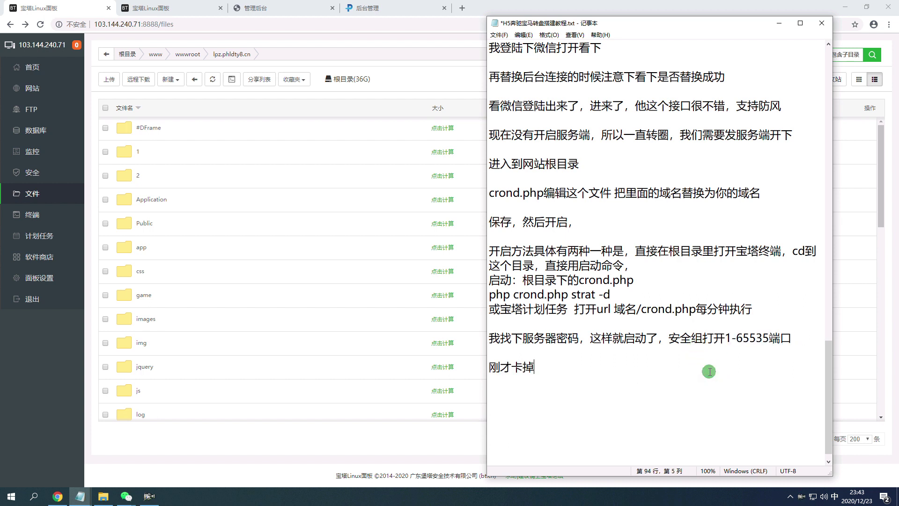
key(space)
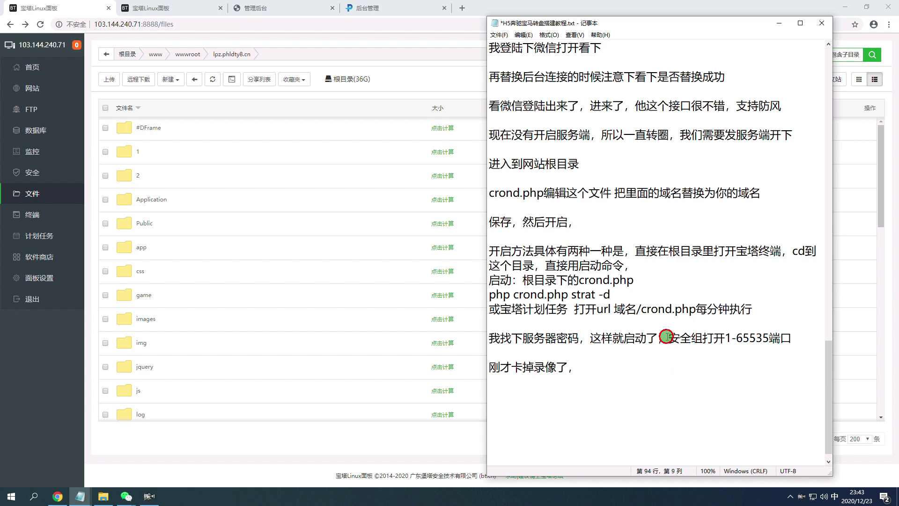
Copy '安全组打开1-65535端口' onto the new line and go to the panel's firewall page.
drag(666, 337, 793, 335)
key(ctrl+c)
click(662, 368)
key(ctrl+v)
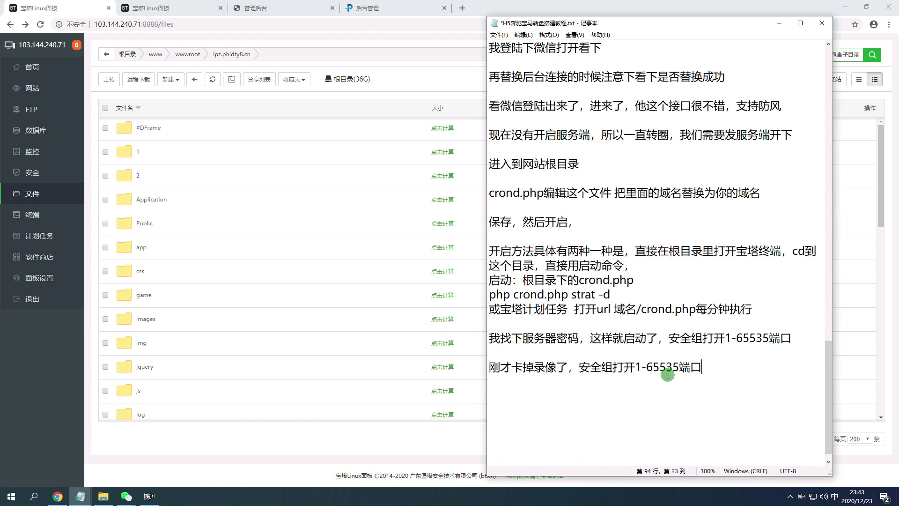
click(60, 173)
click(152, 141)
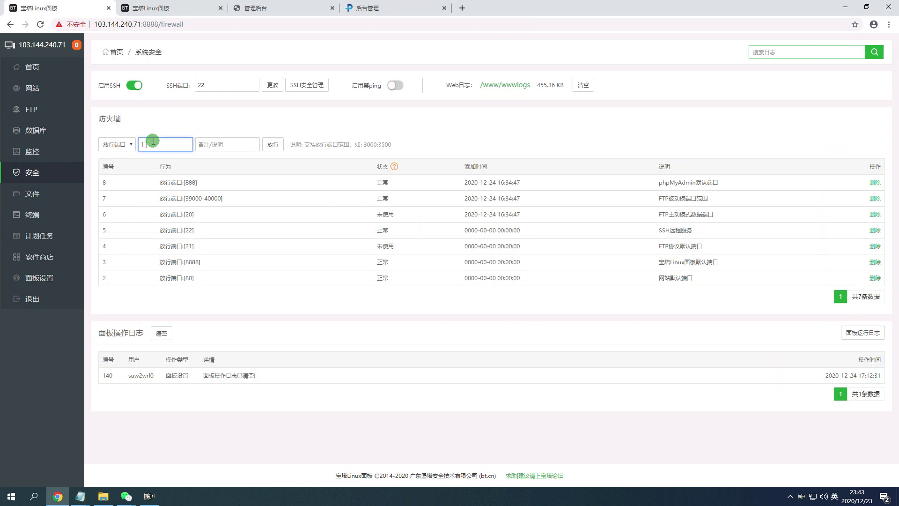
Allow ports 1-65535 through the firewall with remark '1'.
click(240, 152)
text(1)
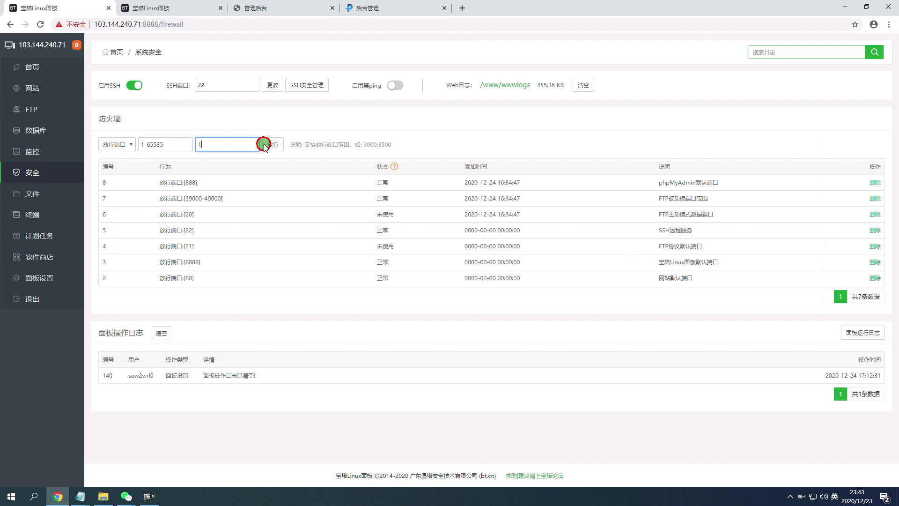
click(272, 144)
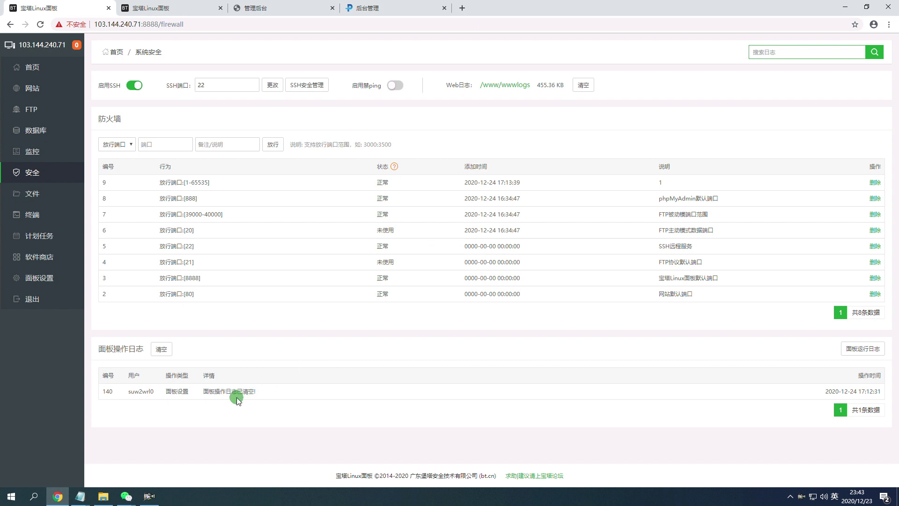
Reload the WeChat game page and dismiss its announcement popup.
mouse_move(118, 500)
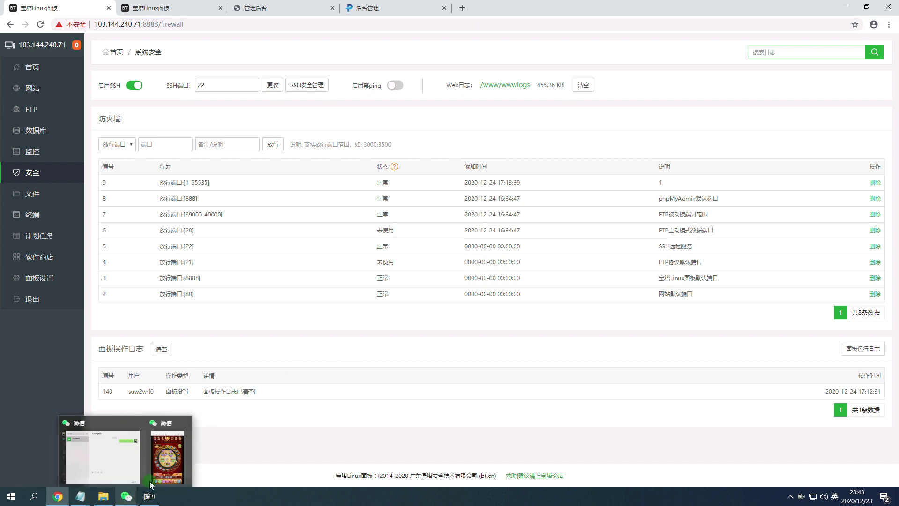
click(143, 450)
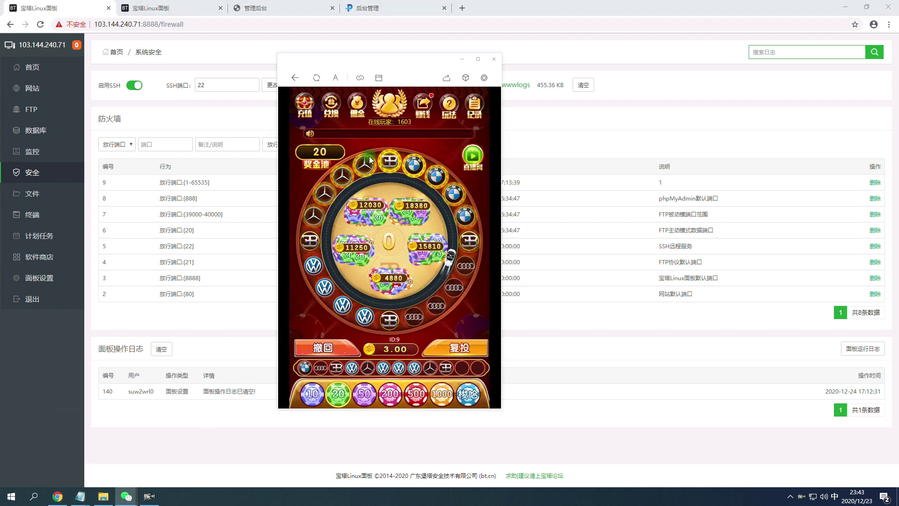
click(316, 78)
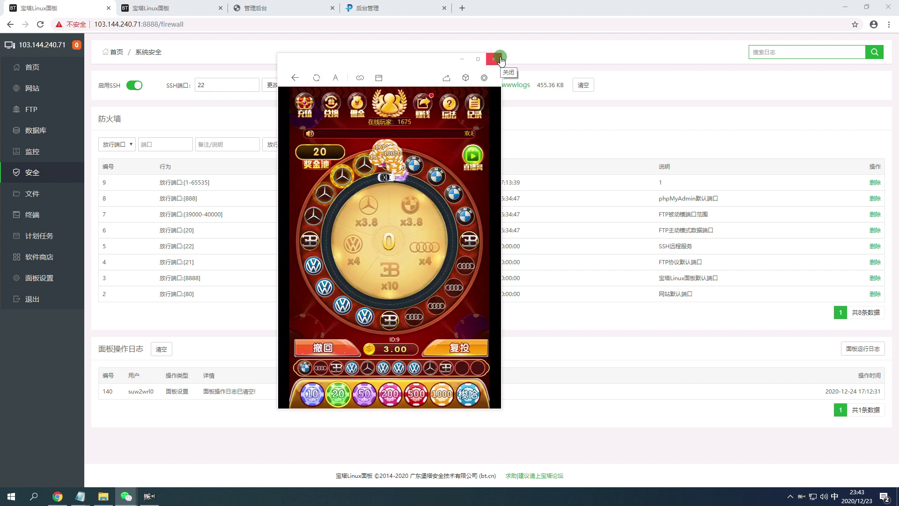
click(406, 355)
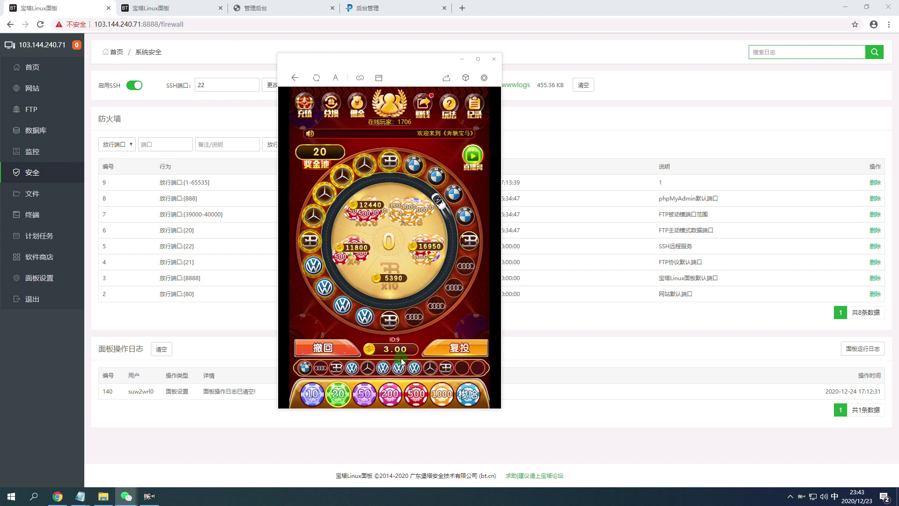
mouse_move(80, 496)
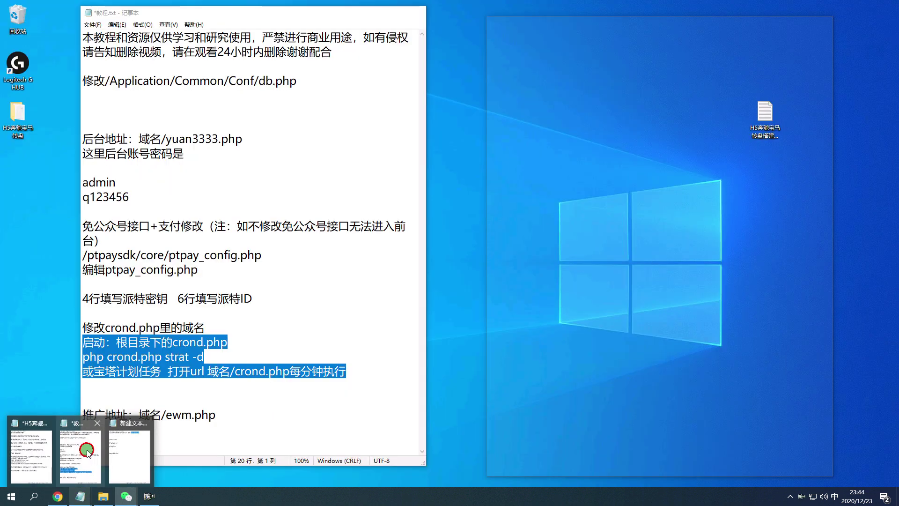
Add the line '如果还是没有开启成功的话，我们在开启一次' to the H5 notes, then return to the panel.
click(96, 475)
mouse_move(80, 496)
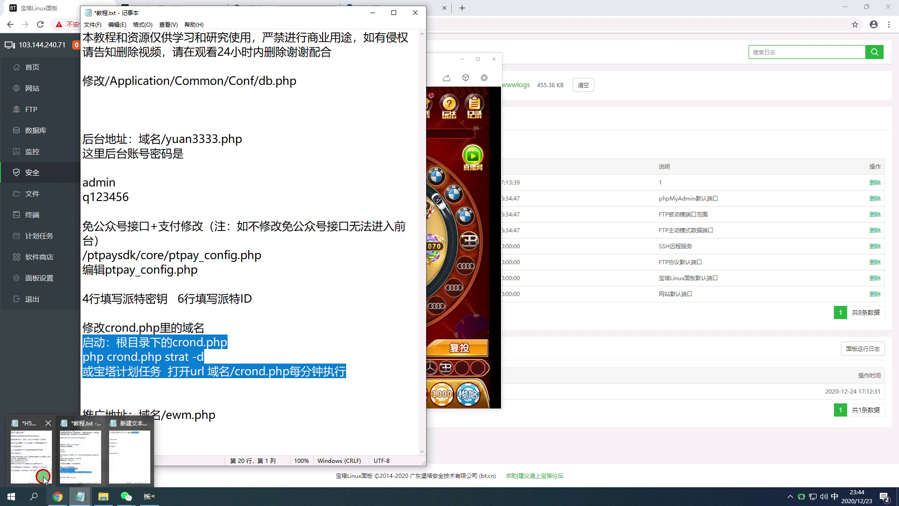
click(136, 470)
click(373, 19)
key(Return)
key(Return)
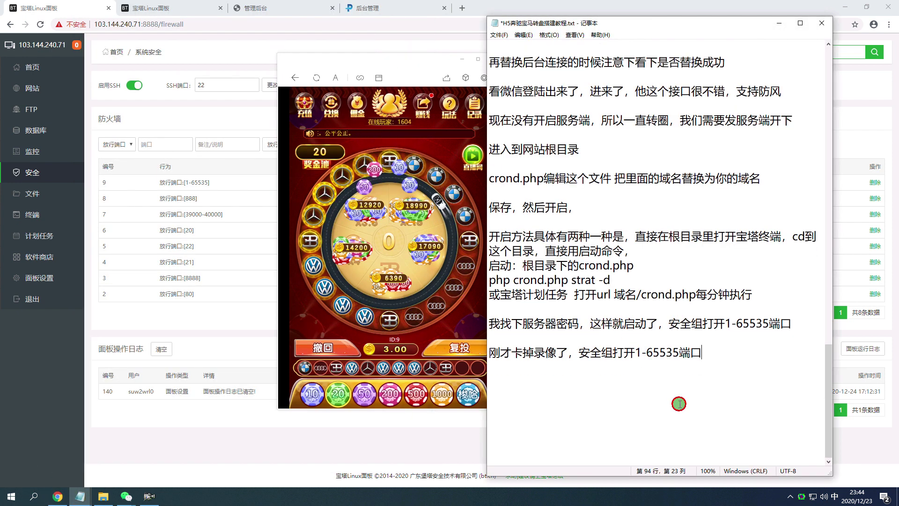
click(633, 377)
text(ruguo haishi )
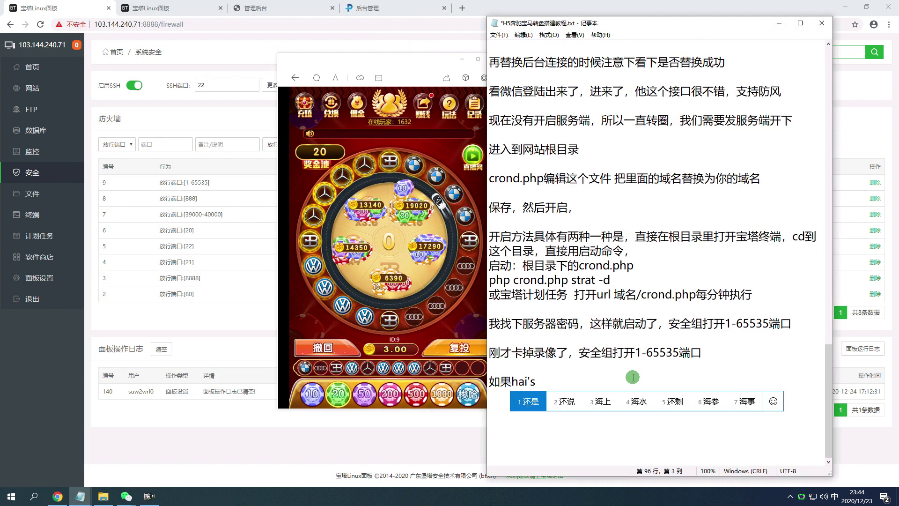
text(meiyou a)
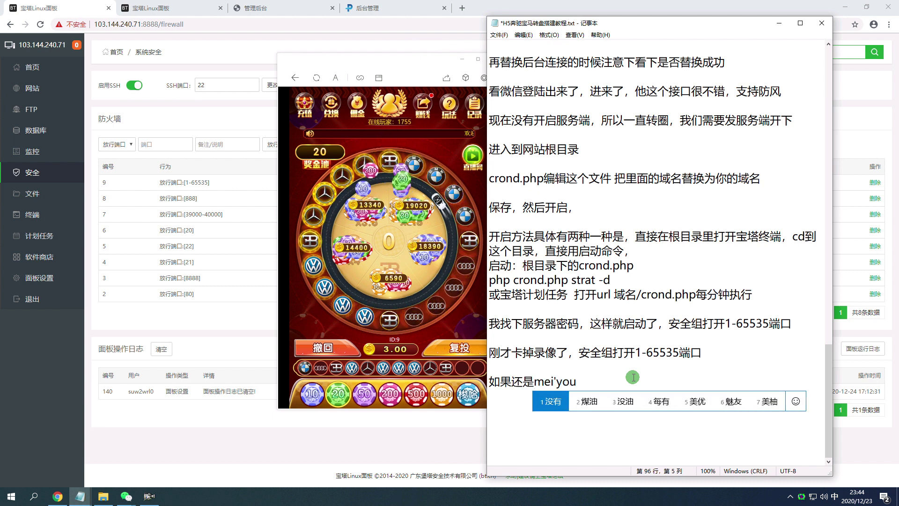
key(BackSpace)
text(kaiqi d)
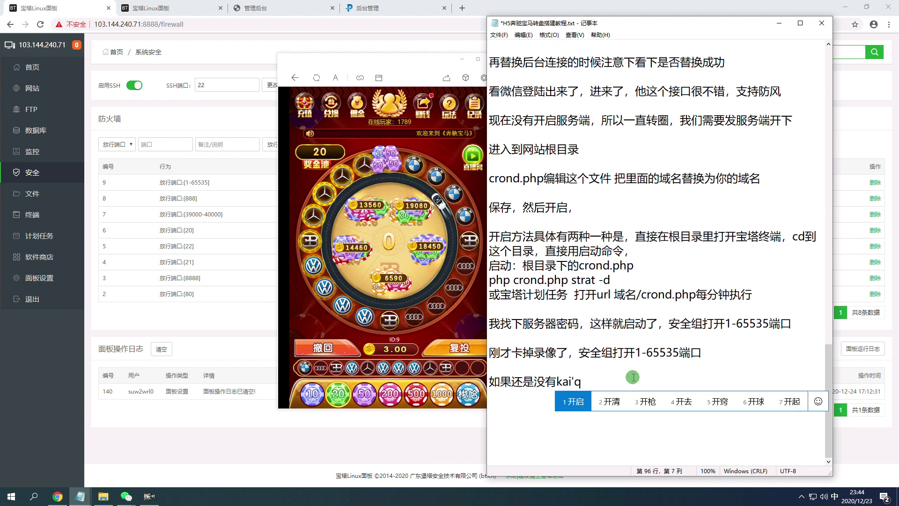
text(henggong de hua,w)
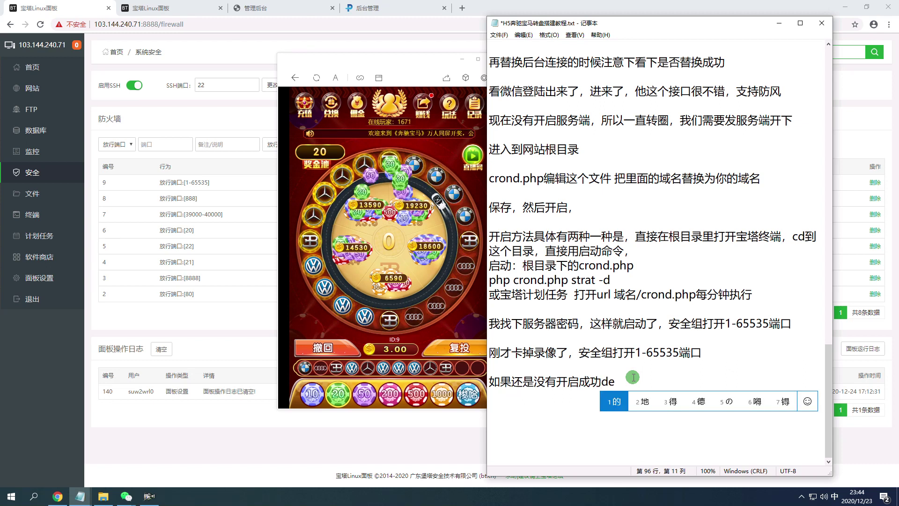
text(m za)
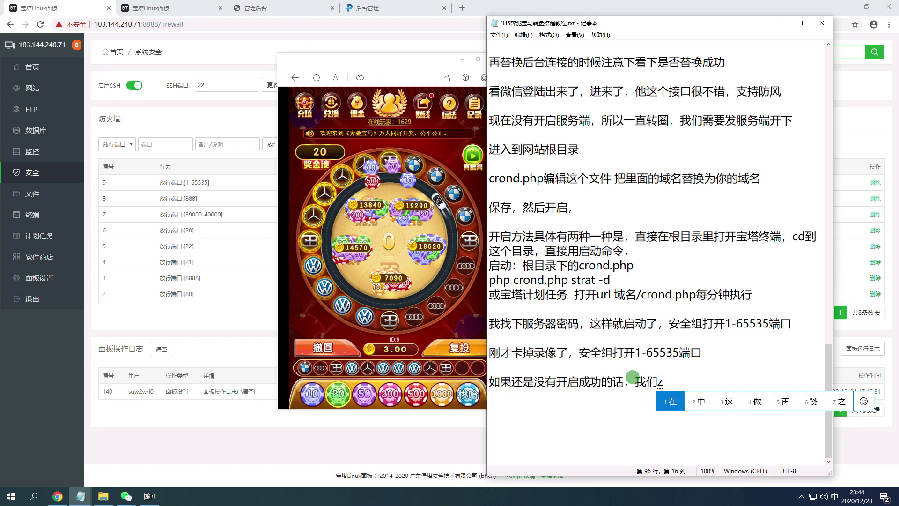
text(kaiqi yici kanx)
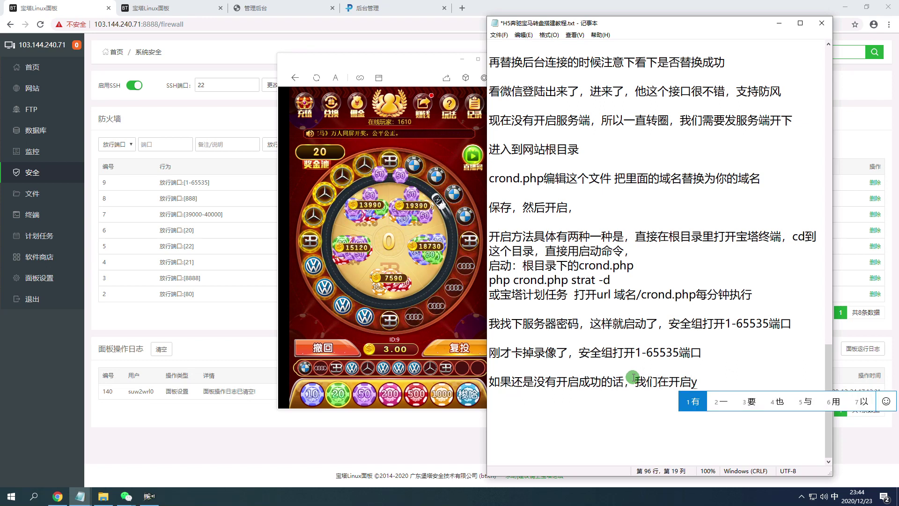
key(BackSpace)
key(BackSpace)
key(BackSpace)
key(BackSpace)
key(BackSpace)
key(BackSpace)
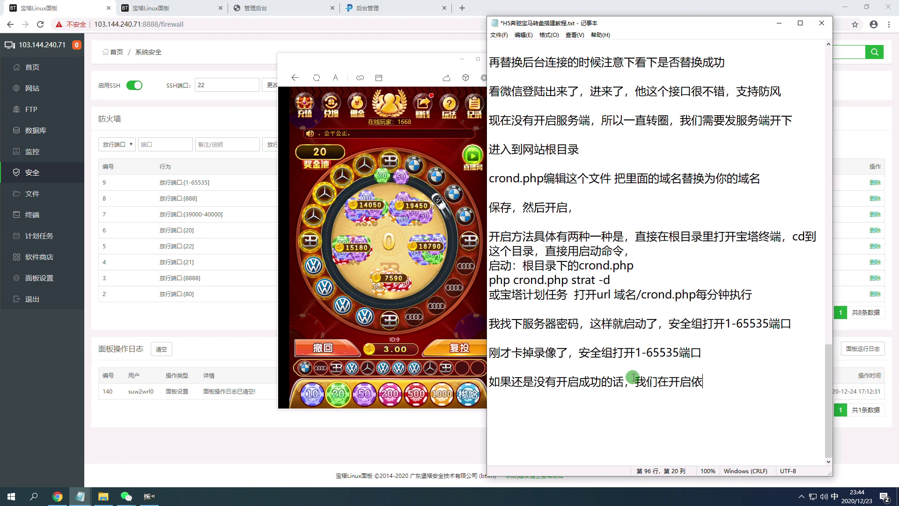
text(yicika)
key(Escape)
text(yicikanxia)
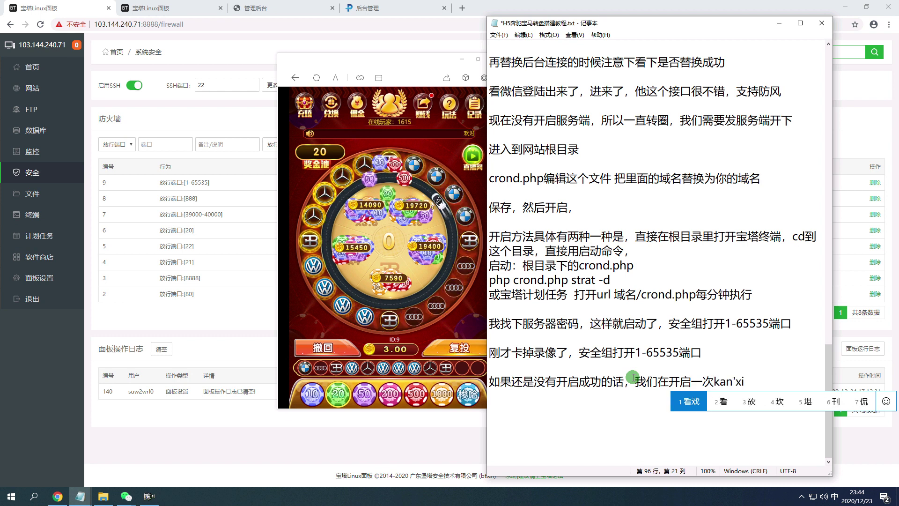
key(alt+Tab)
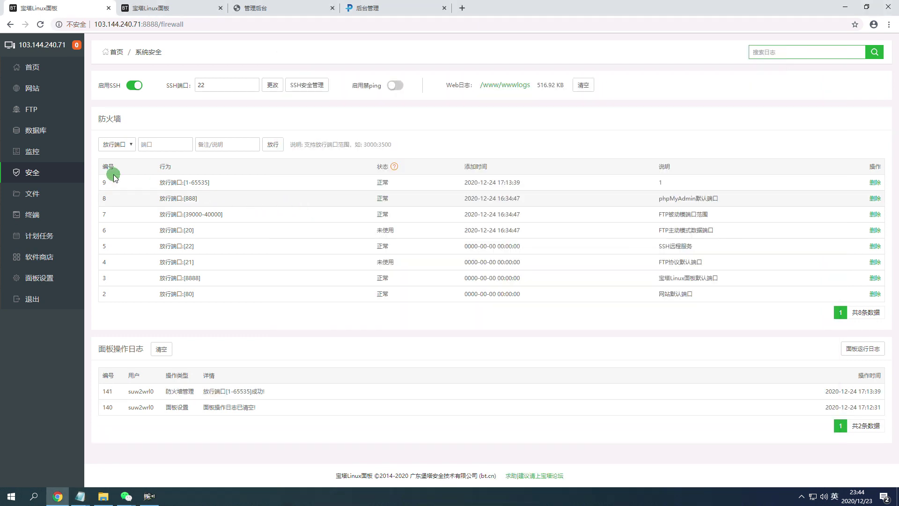
Open a terminal in the site's root folder from the 网站 list.
click(43, 96)
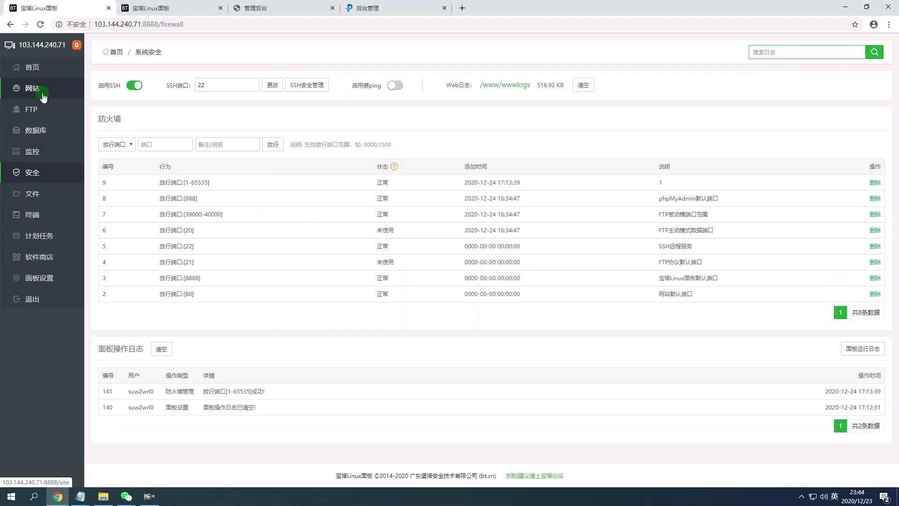
click(350, 152)
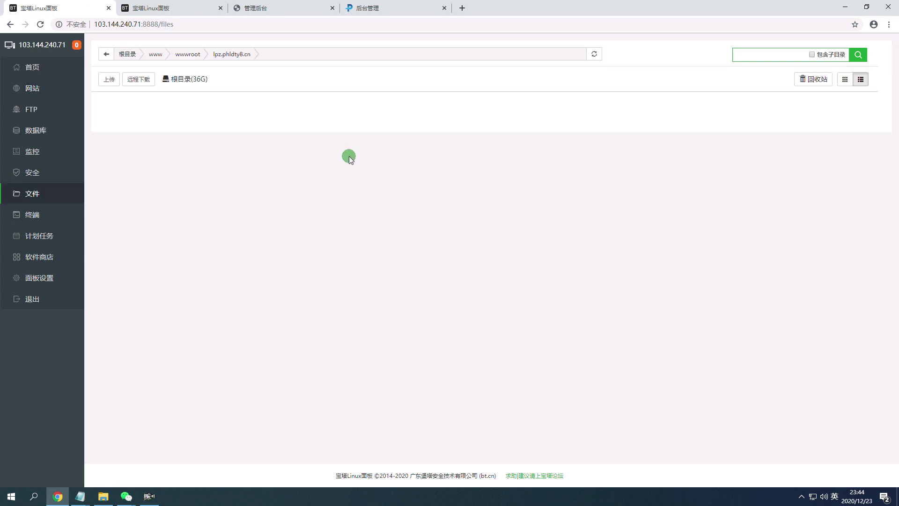
click(237, 79)
Paste 'php crond.php strat -d' from the notes into that terminal to rerun it.
mouse_move(78, 500)
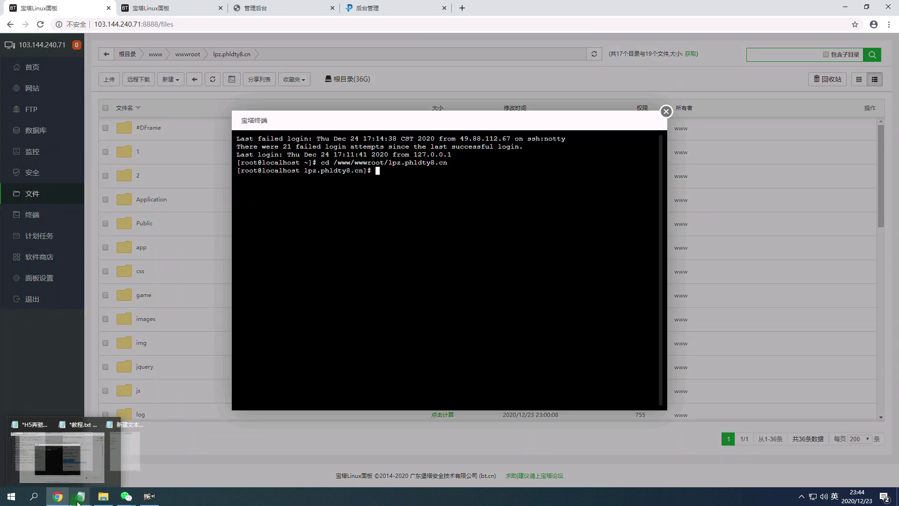
click(57, 463)
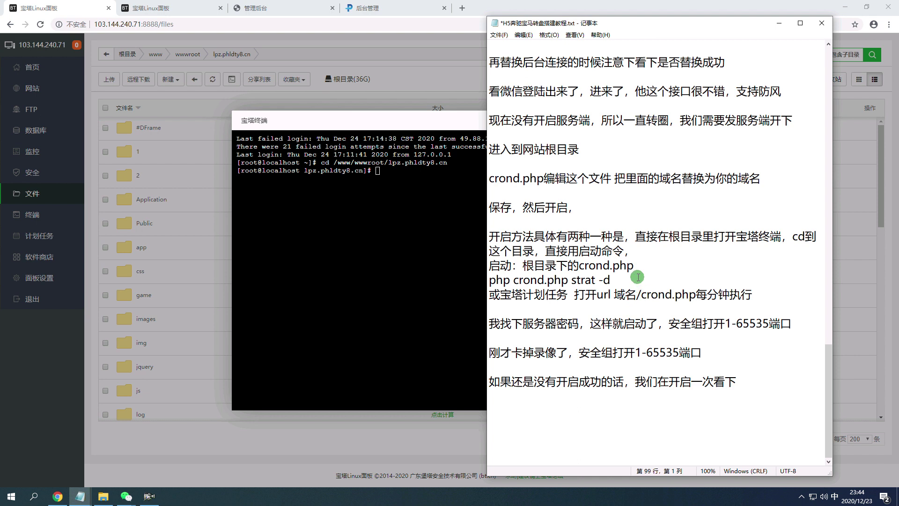
drag(629, 284, 491, 283)
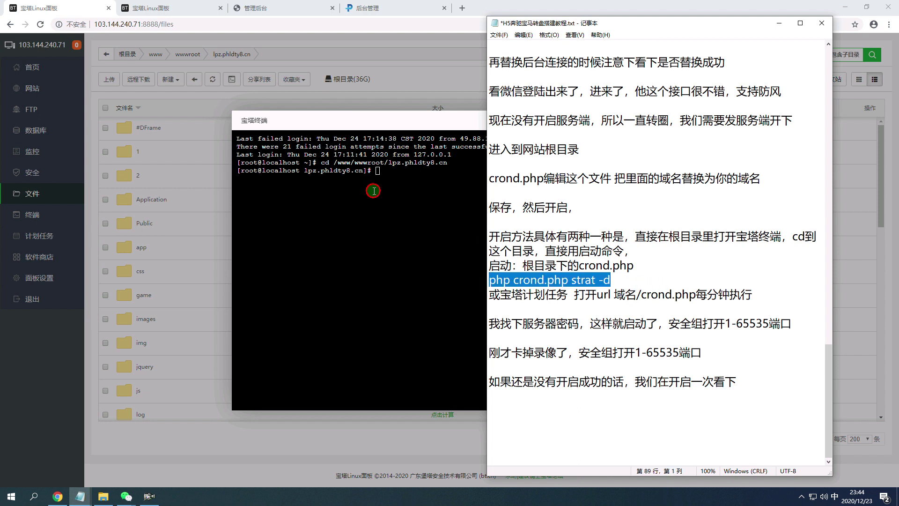
click(373, 190)
right_click(406, 176)
click(452, 243)
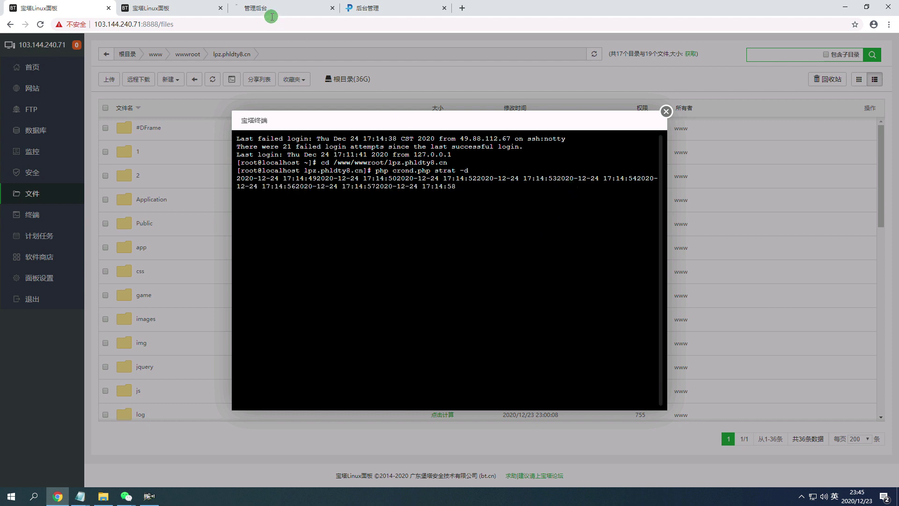
Bring up the WeChat game, dismiss its announcement, and move the window to the left.
mouse_move(127, 495)
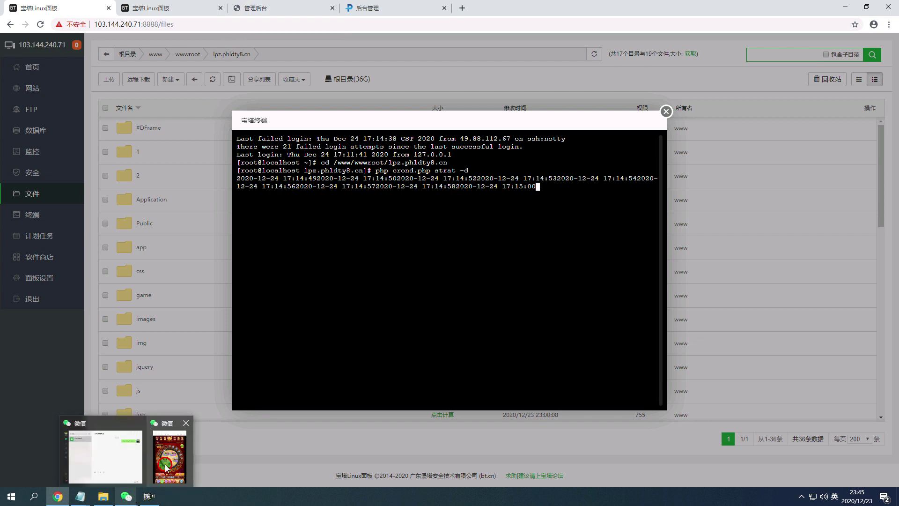
click(166, 467)
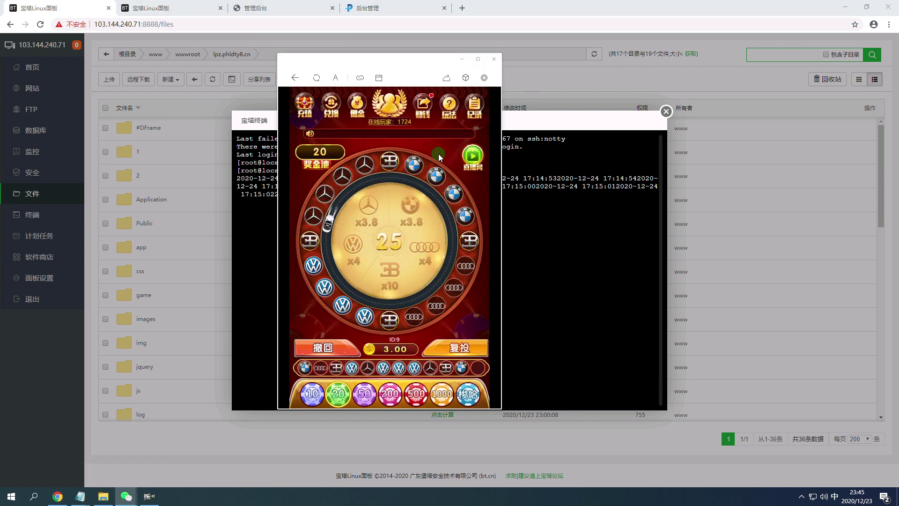
click(412, 364)
drag(374, 59, 211, 29)
Add '看现在就成功了，开始计时了，我们观察下看下' as the last line of the notes.
mouse_move(80, 496)
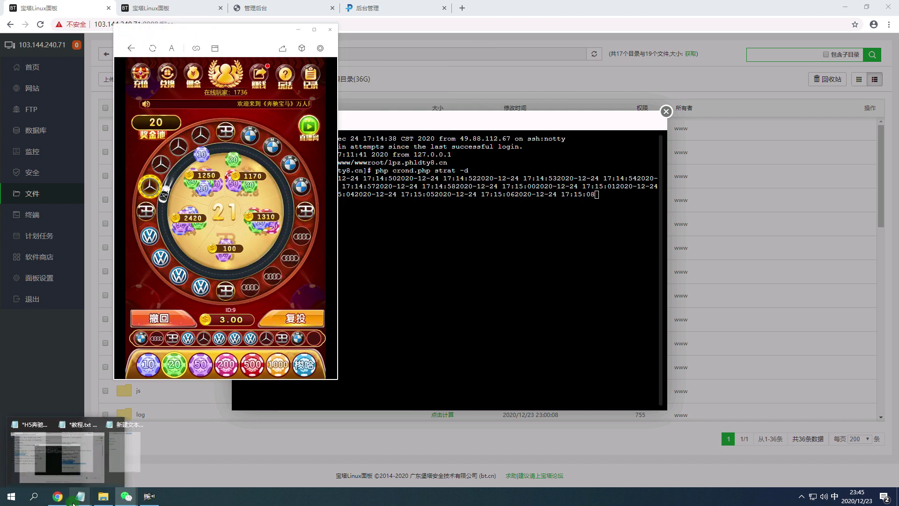
click(63, 454)
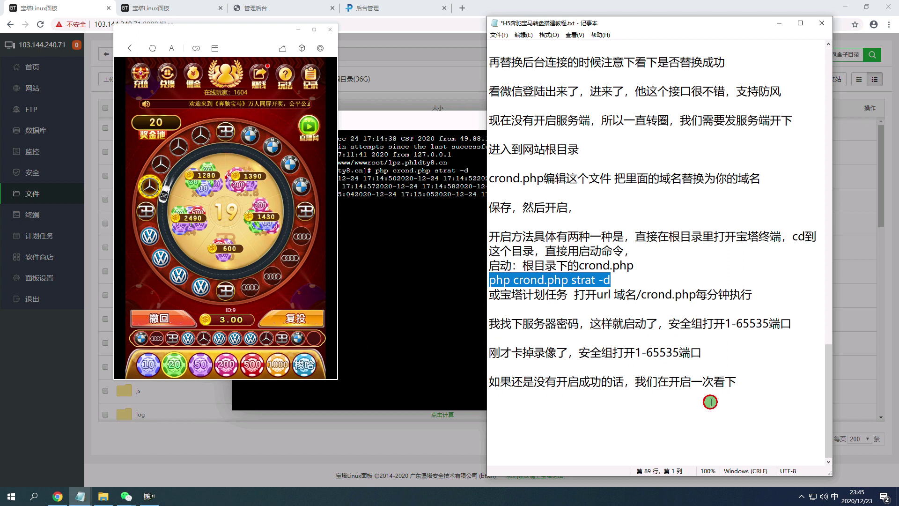
click(655, 397)
text(kanxianzai)
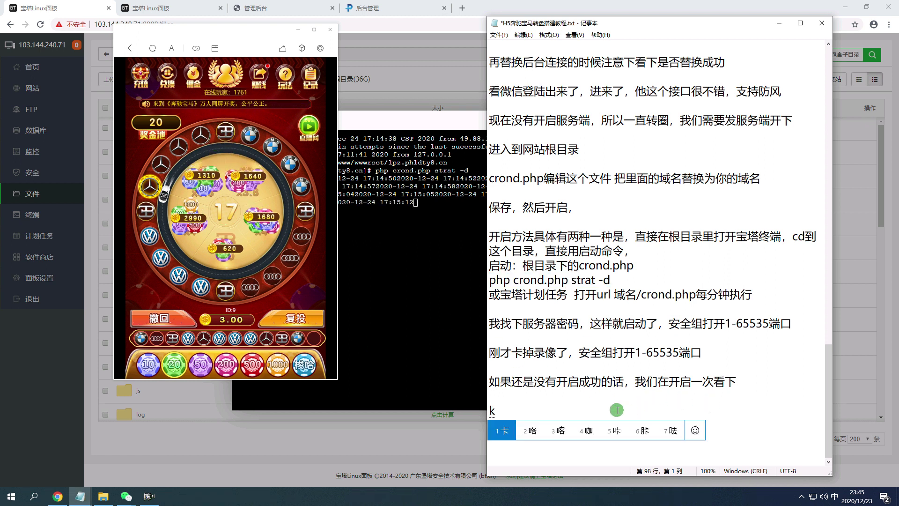
key(space)
text(jiuchengg)
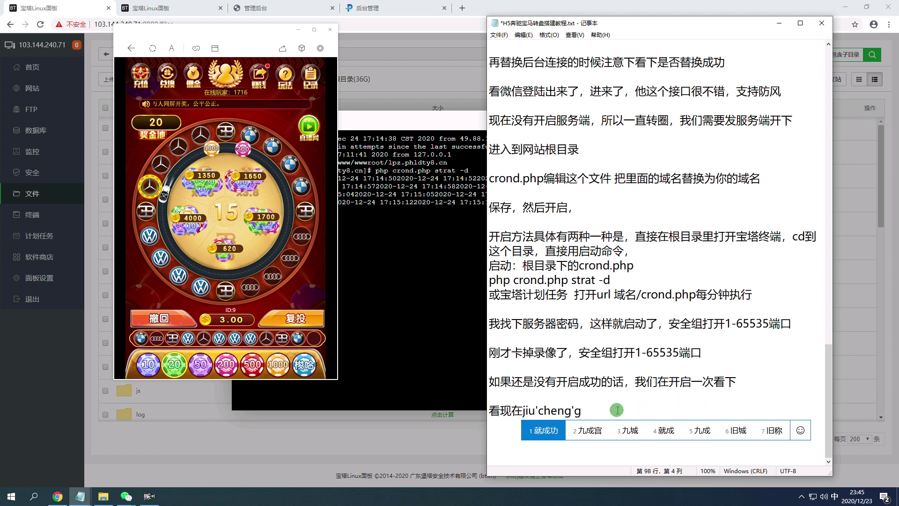
text(ongle)
key(space)
text(,kaishi)
key(space)
text(jishi)
key(space)
text(le)
key(space)
text(,women)
key(space)
text(guanchaxia)
key(space)
text(kanxia)
key(space)
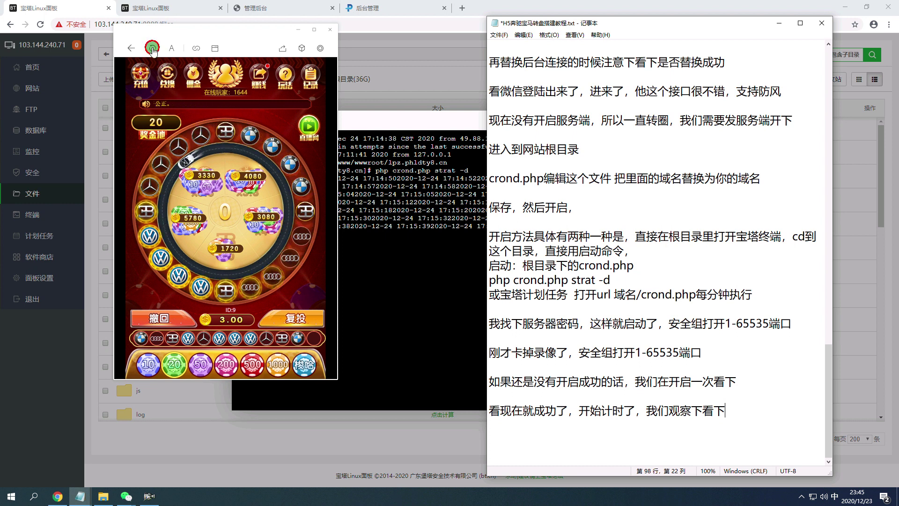
Place bets on car sectors in the game and dismiss the insufficient-coins notice.
click(256, 145)
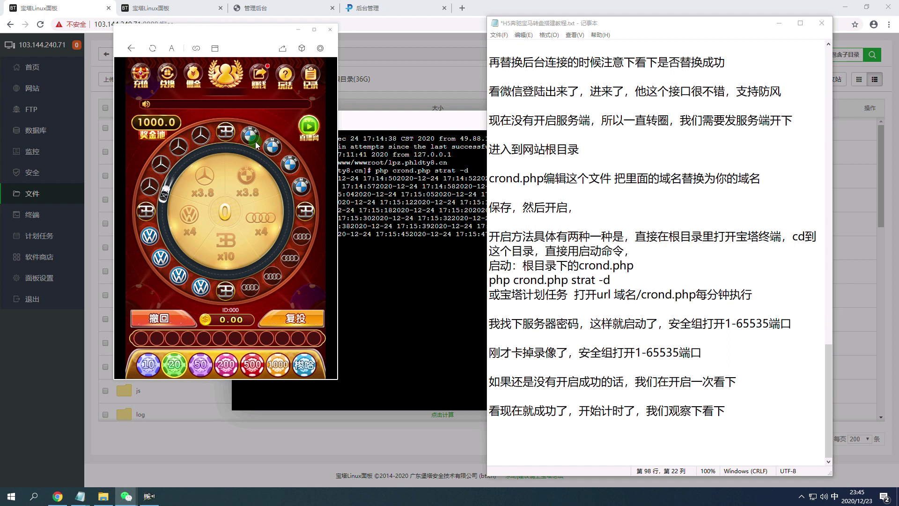
click(252, 265)
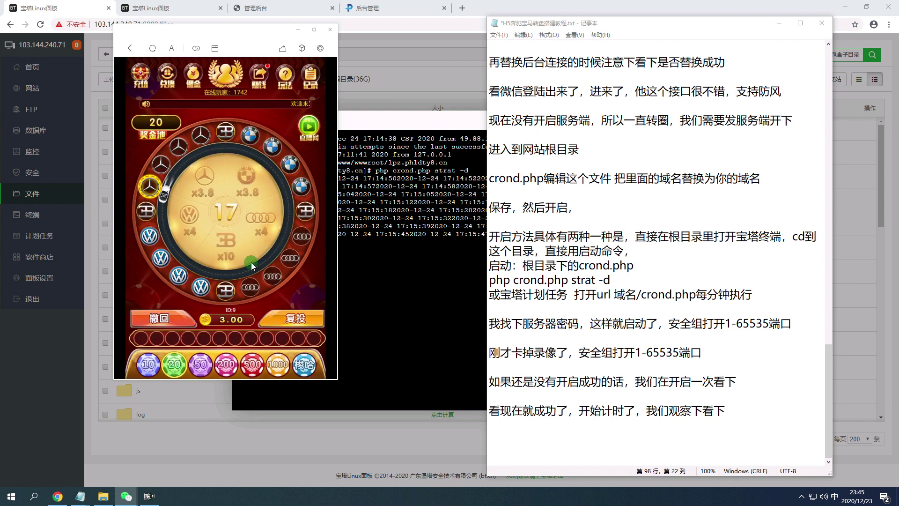
click(258, 223)
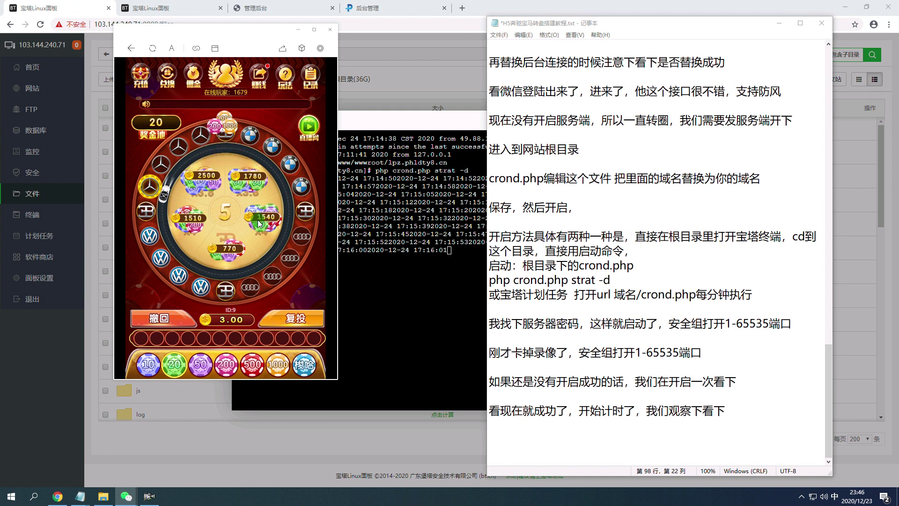
click(237, 236)
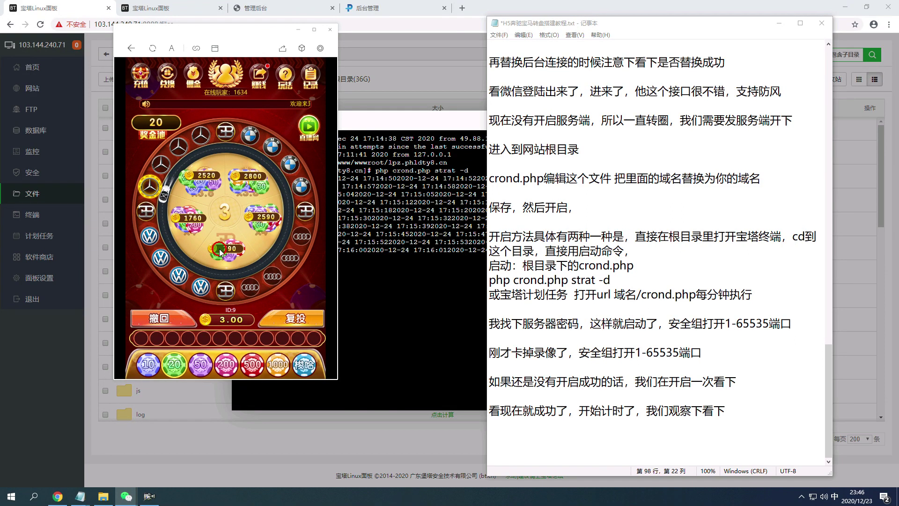
click(205, 290)
click(306, 167)
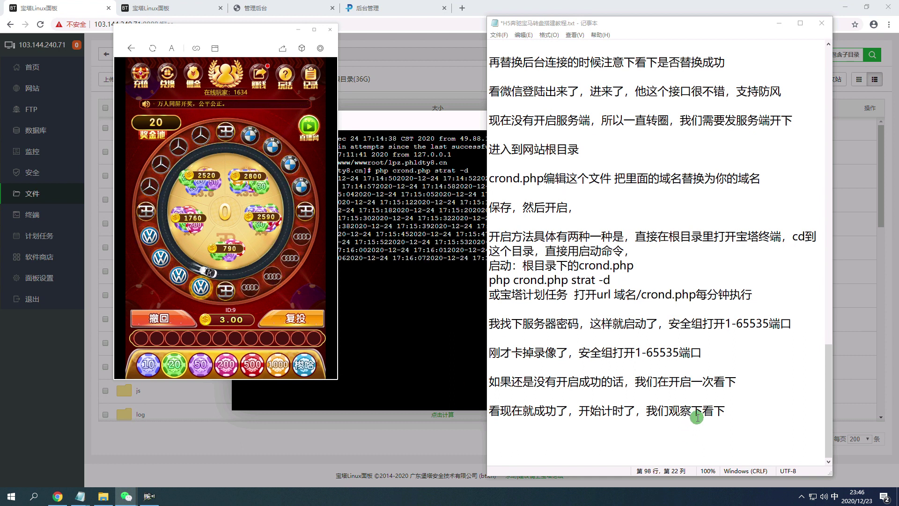
Write in the notes 'ok了，这样就开启成功了，因为刚才可能没有刷新好卡界面的原因' and start a new line.
click(734, 411)
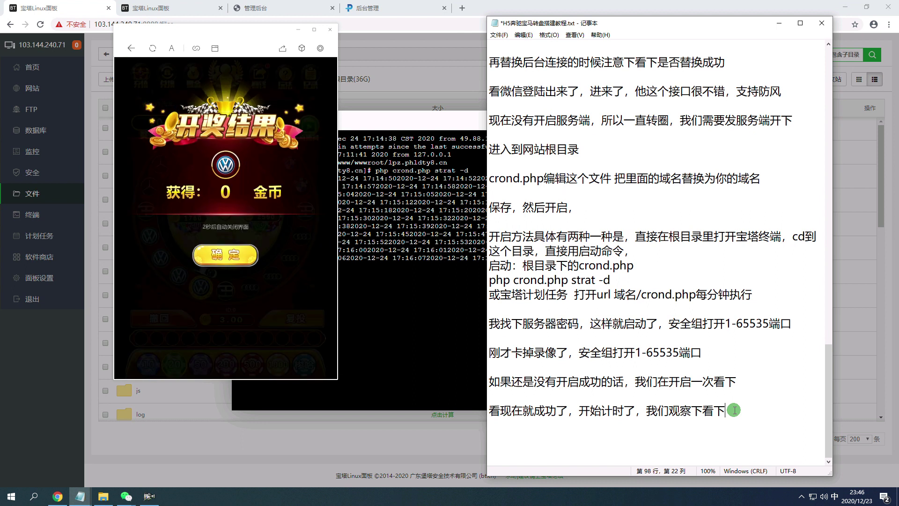
text(ok了)
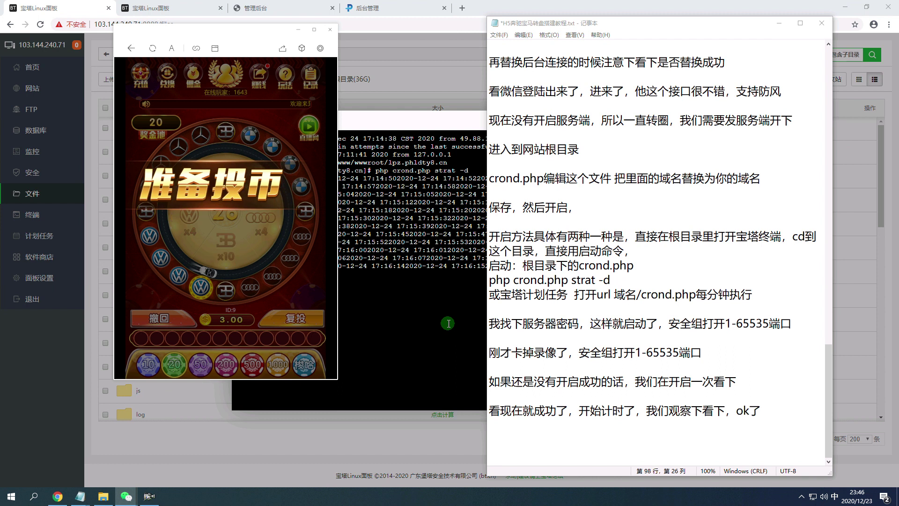
click(769, 411)
text(，这样jiu'ka)
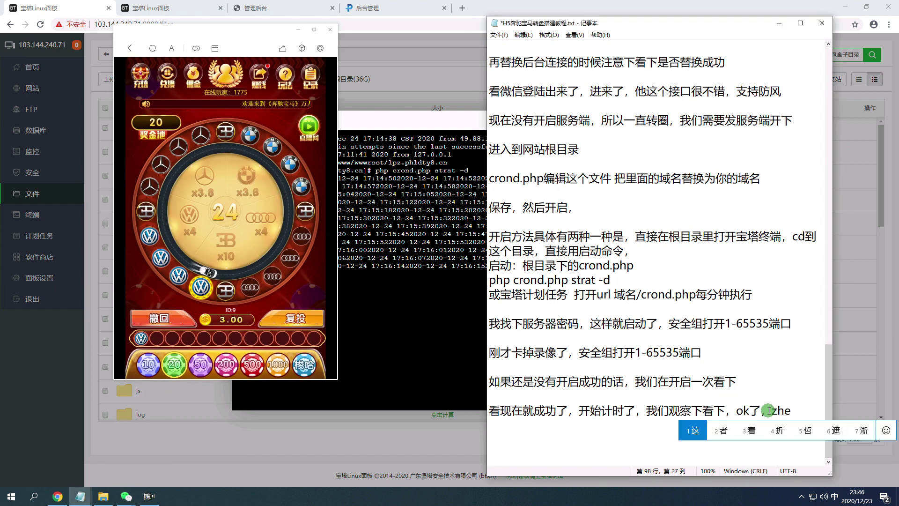
text(就开启成功了，)
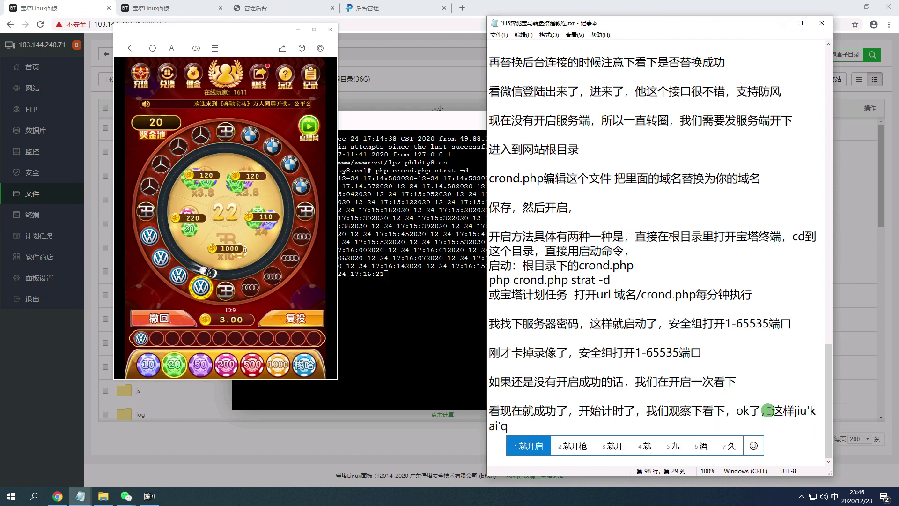
text(因为刚才)
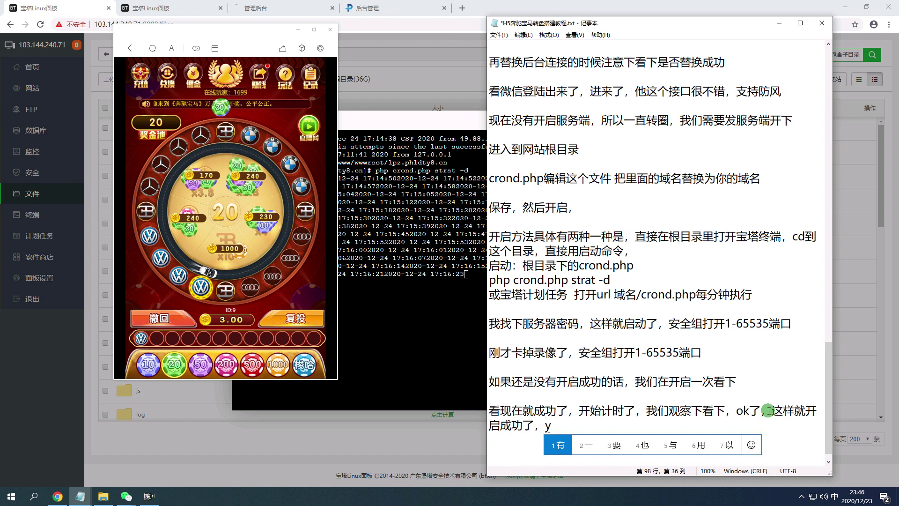
text(可能k)
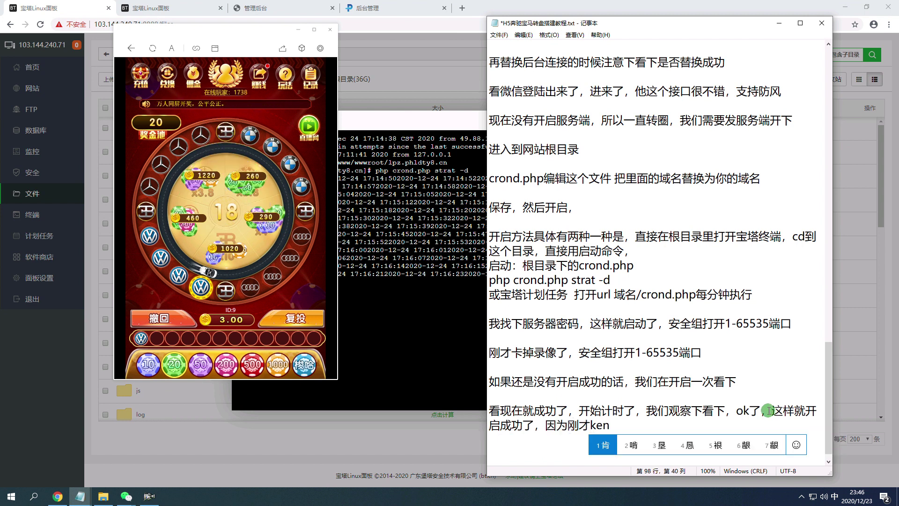
text(没有shuaxinhao)
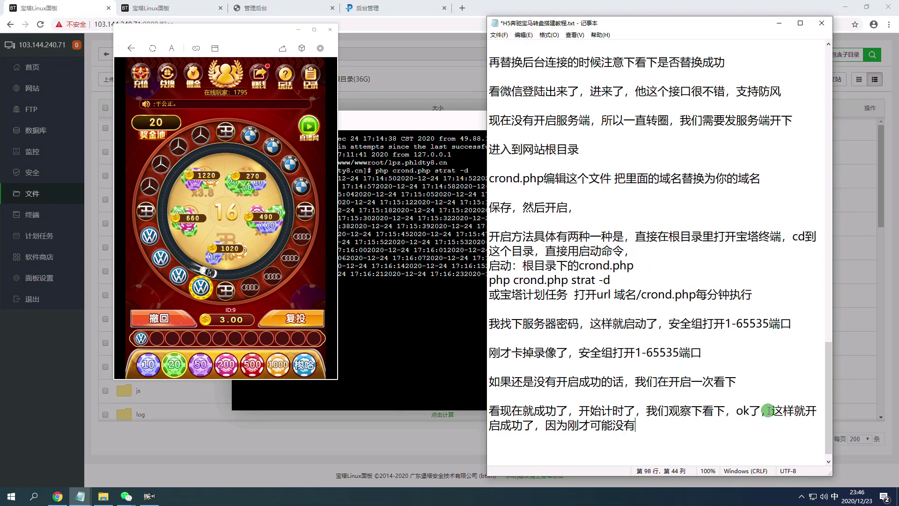
key(space)
text(k)
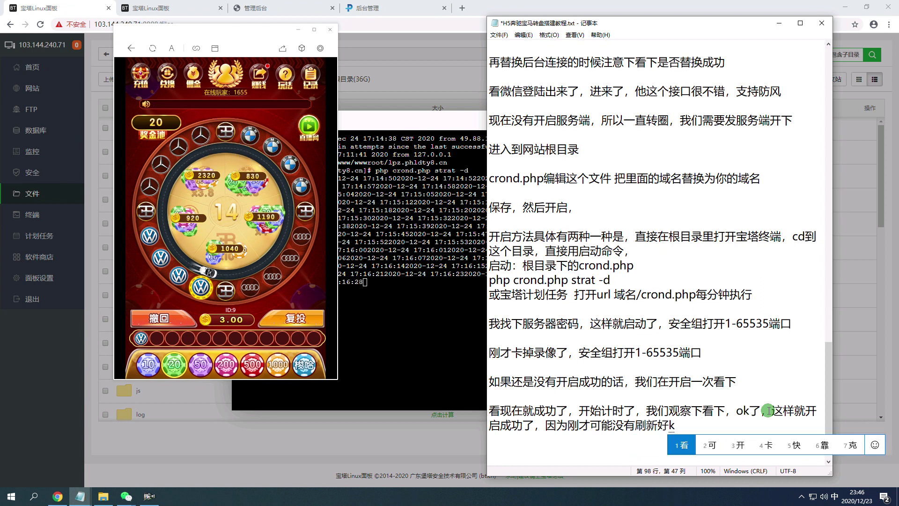
text(ajiemian)
key(space)
text(de)
key(space)
text(yuany)
key(space)
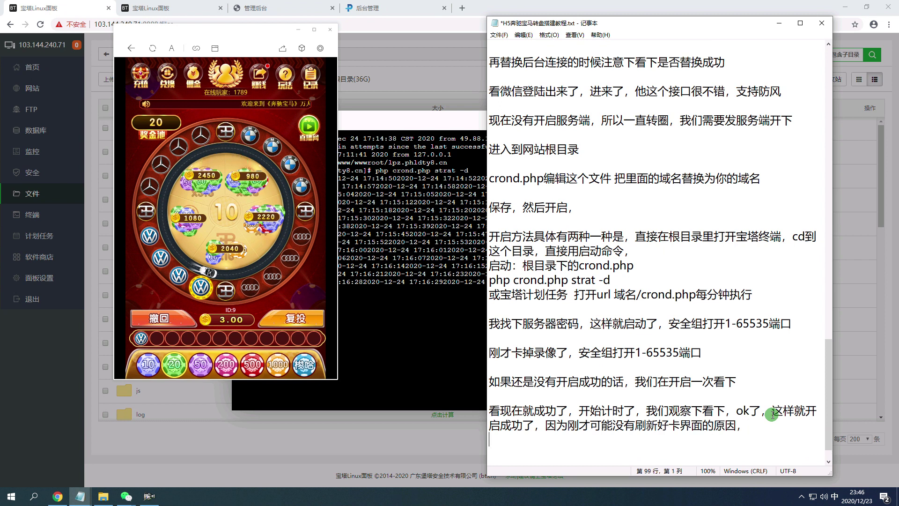
key(Return)
key(Return)
key(Return)
key(Return)
key(Return)
key(Return)
key(Return)
key(Return)
key(Return)
Type the sentence '这个端刚开启就会出现在这种问题，稍微调试一下就可以了'.
text(zhege)
key(space)
text(duan)
key(space)
text(gangkaiqi)
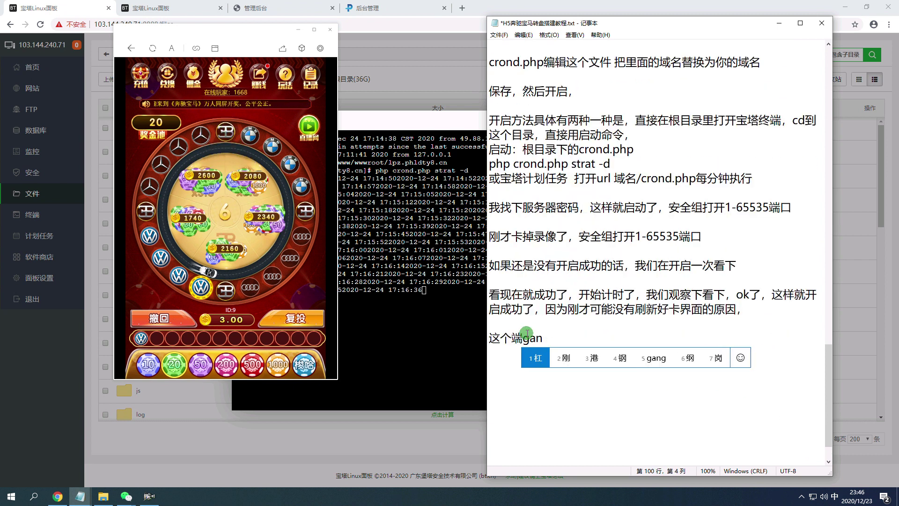
key(space)
text(jiu)
key(space)
text(hui)
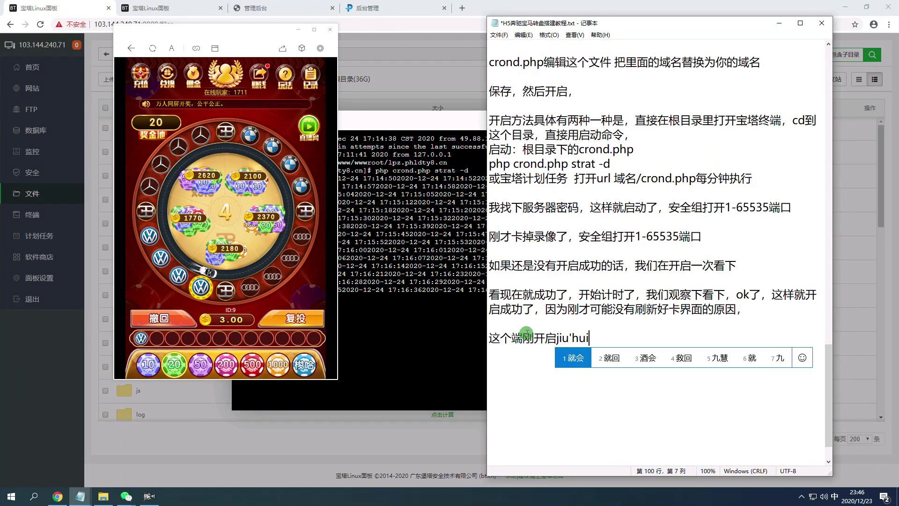
key(space)
text(chuxianzai)
key(space)
text(zhezhongwenti)
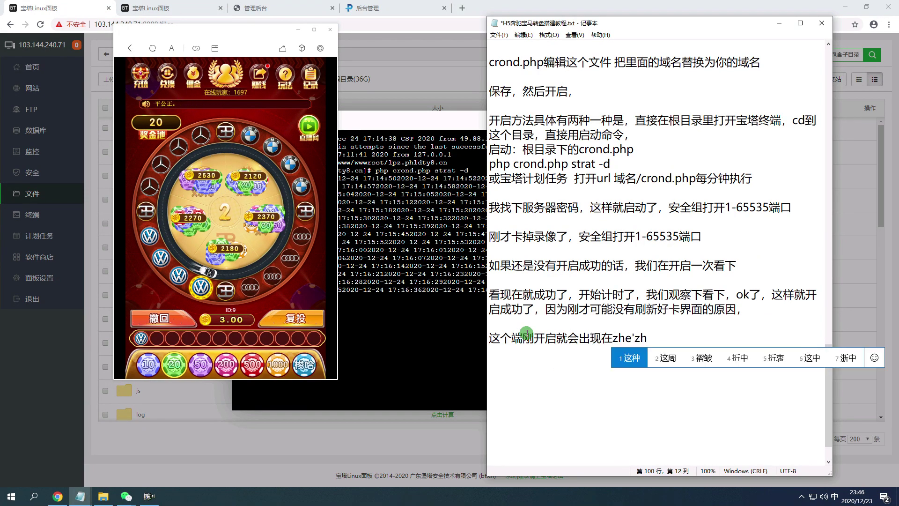
key(space)
text(,shaowei)
key(space)
text(tiaoshiyixia)
key(space)
text(jiukeyile)
key(space)
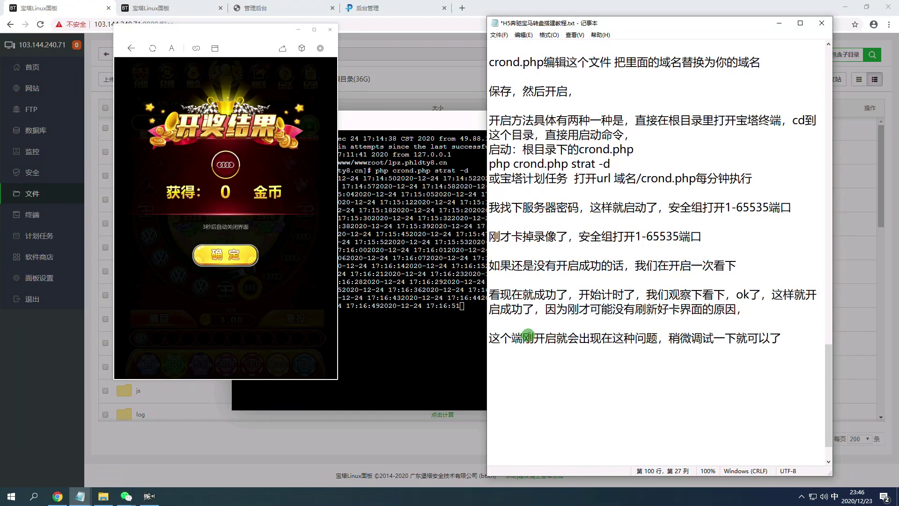
Add the line '我们看下支付'.
text(women)
key(space)
text(kanx)
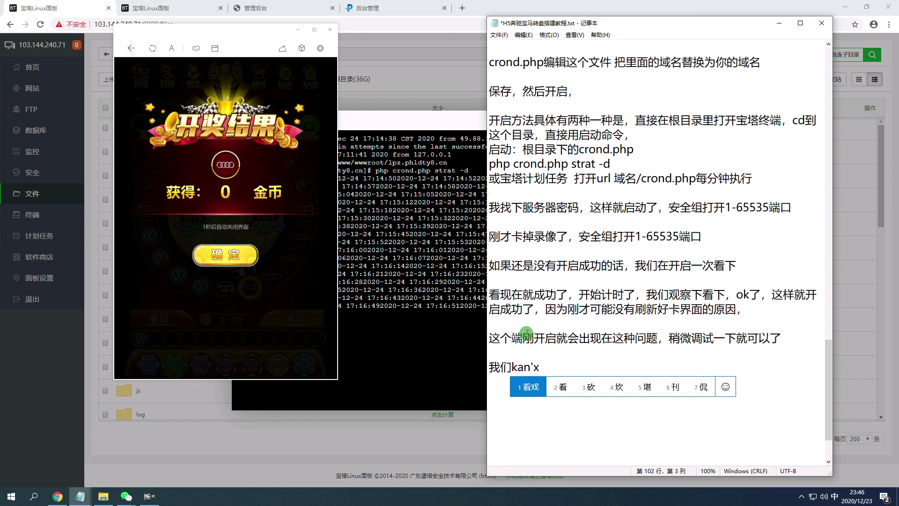
text(ia)
key(space)
text(zhif)
key(space)
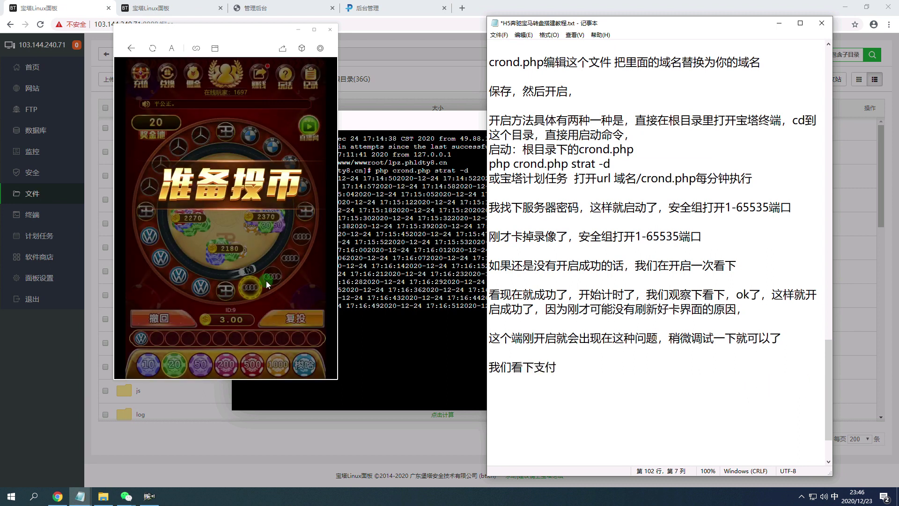
Re-bet in the game, then open the recharge dialog from the low-coin popup.
click(266, 281)
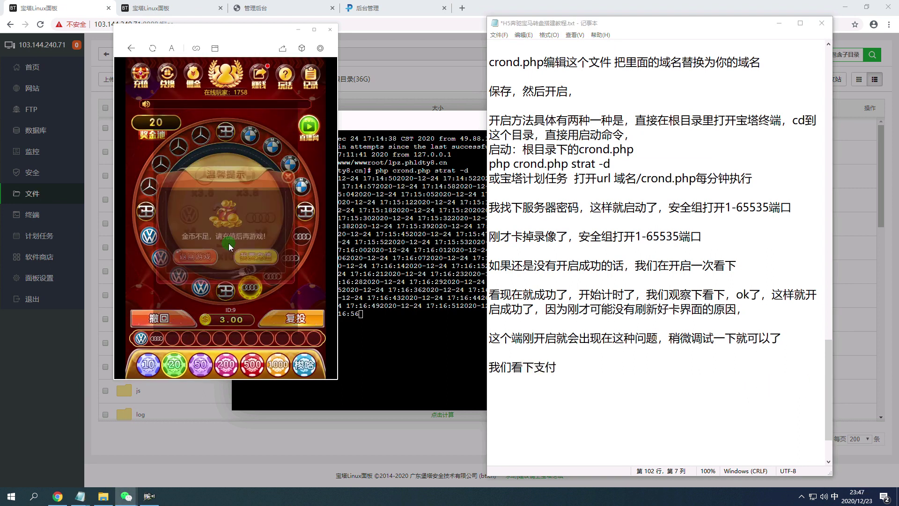
click(281, 318)
click(278, 271)
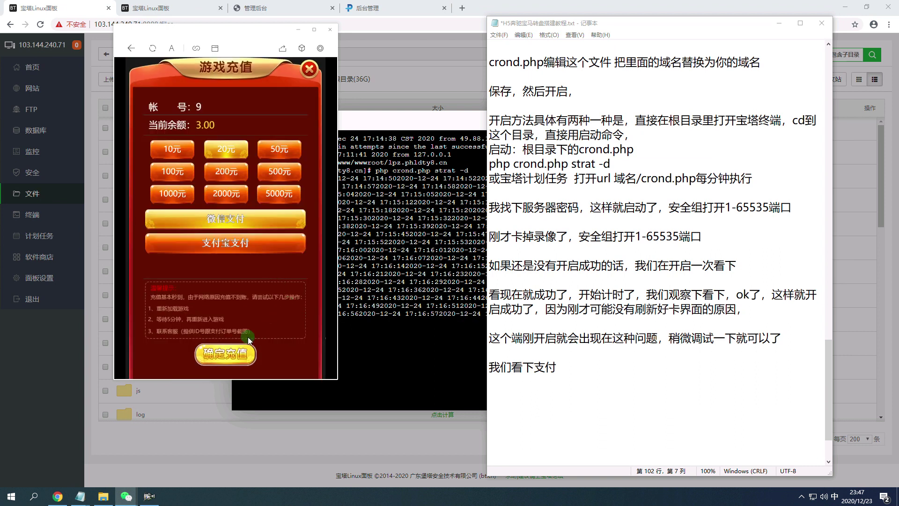
Note '，这个支付也是对接的派特，看下因为已经改过了，我们看下能不能用'.
click(598, 364)
key(BackSpace)
text(，这个支付)
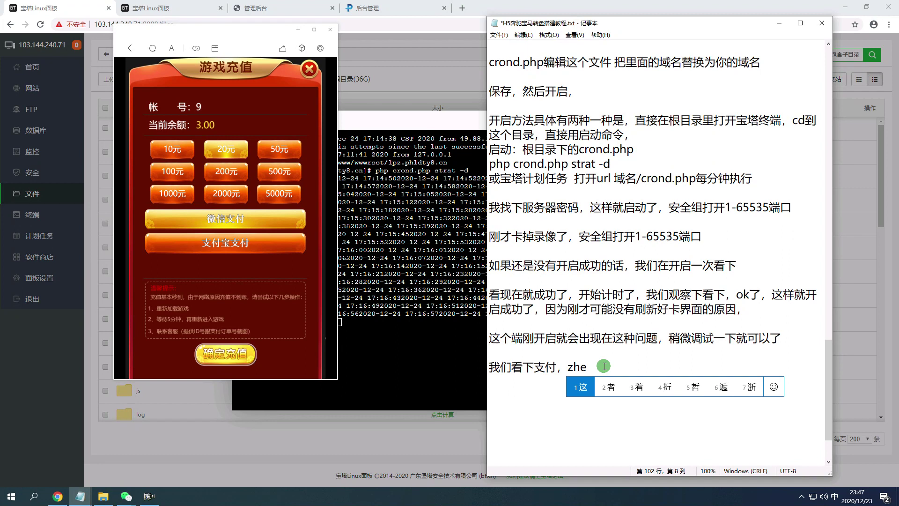
text(也是对接的p)
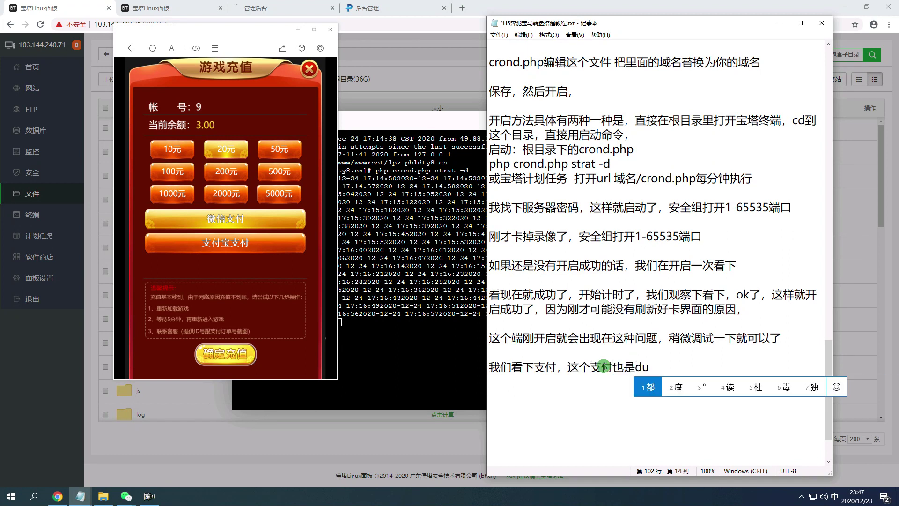
text(派特)
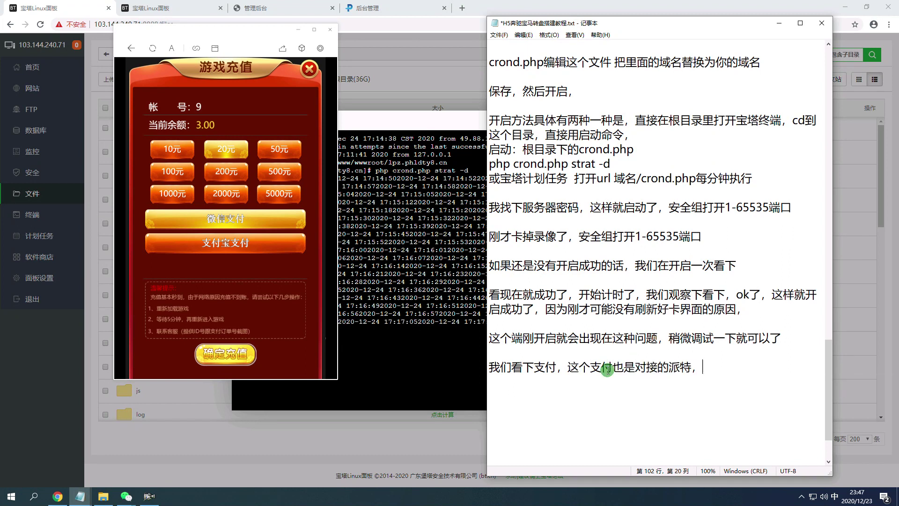
text(，看下)
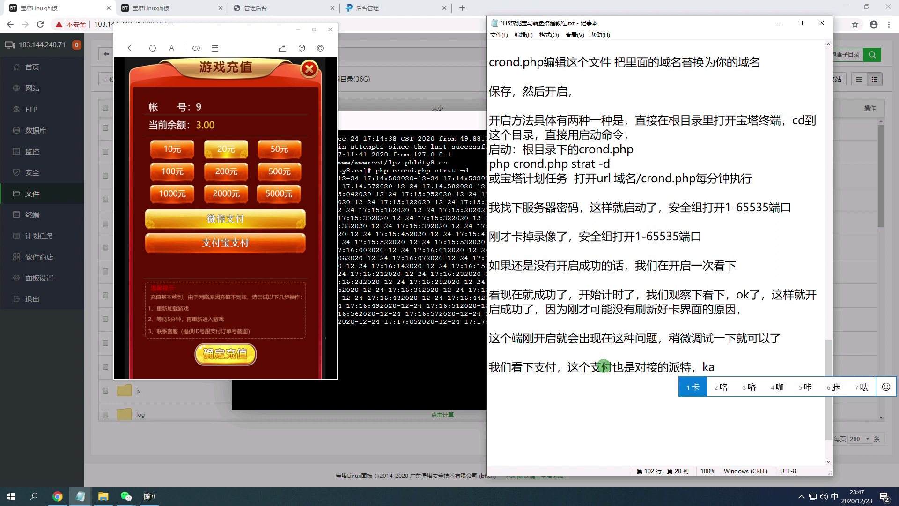
text(因为已经gaigu)
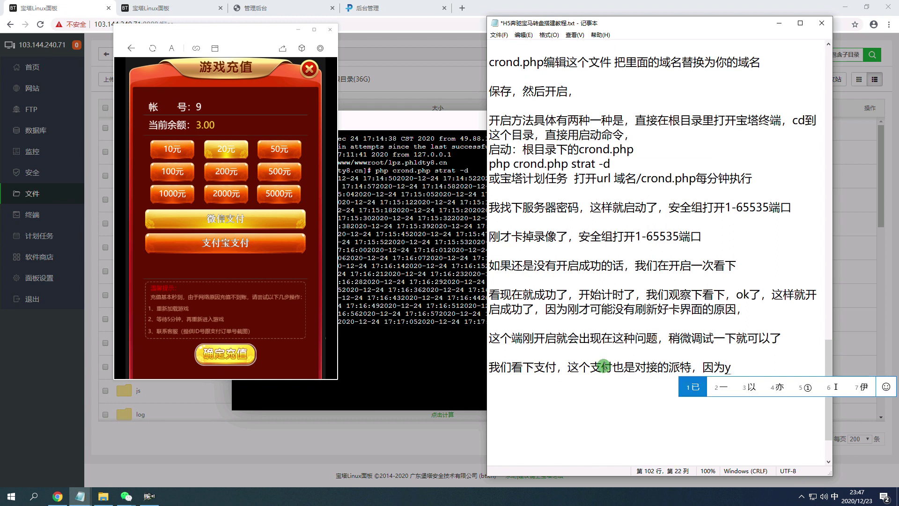
text(o'l)
key(space)
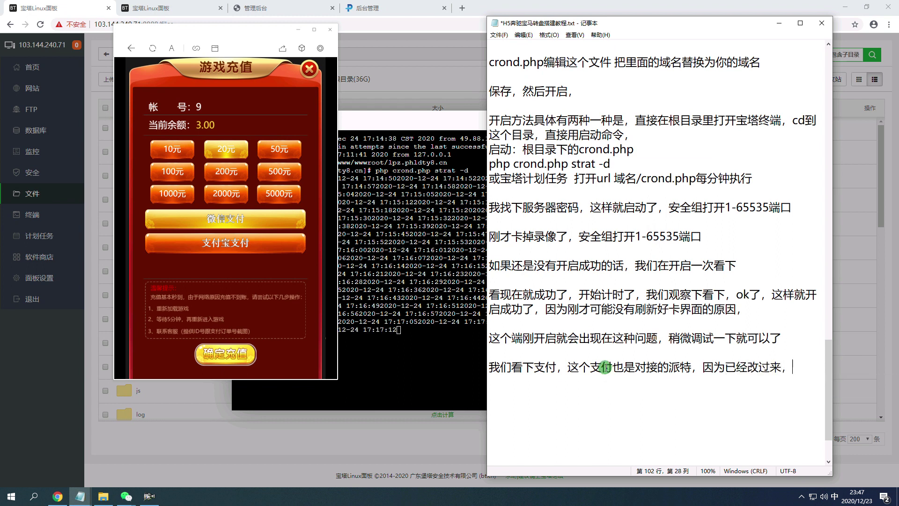
text(le，wo)
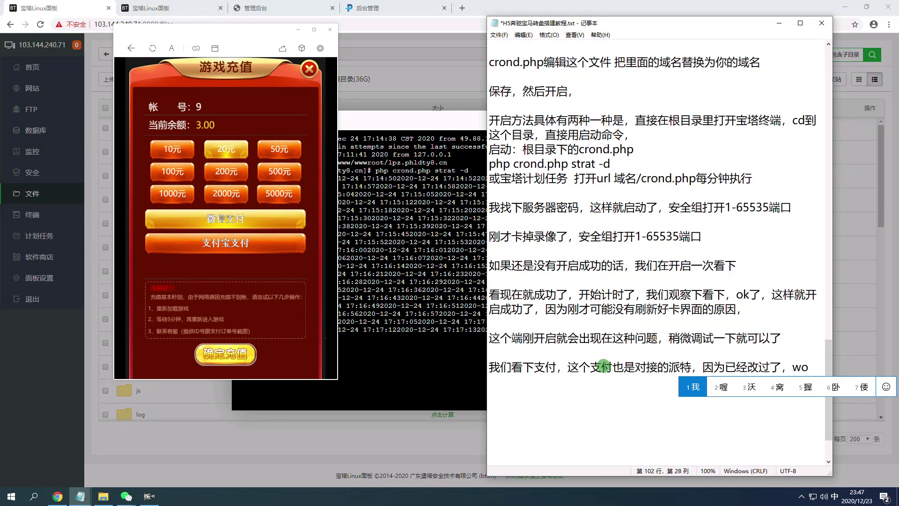
text(menkanxia)
key(space)
text(n)
text(engbuneng)
key(space)
text(yong)
key(space)
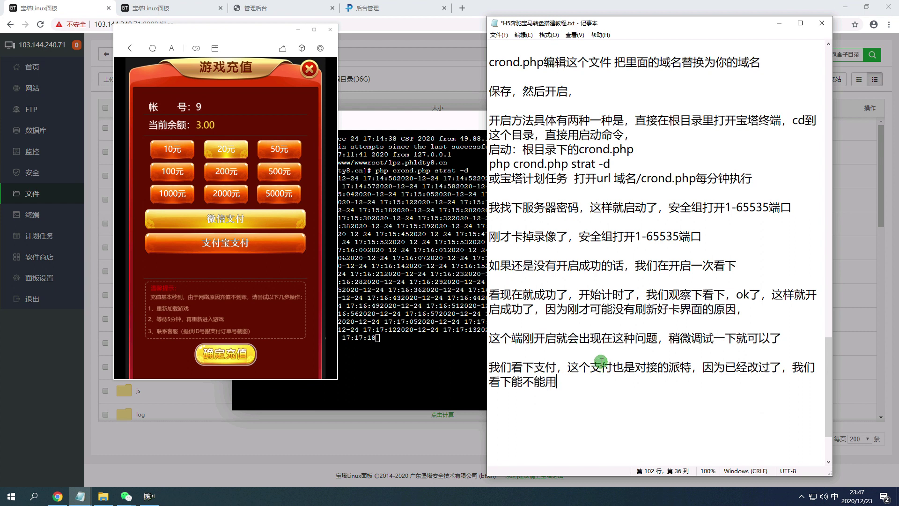
Submit the 20元 top-up in 游戏充值 with 确定充值, retrying several times.
click(224, 369)
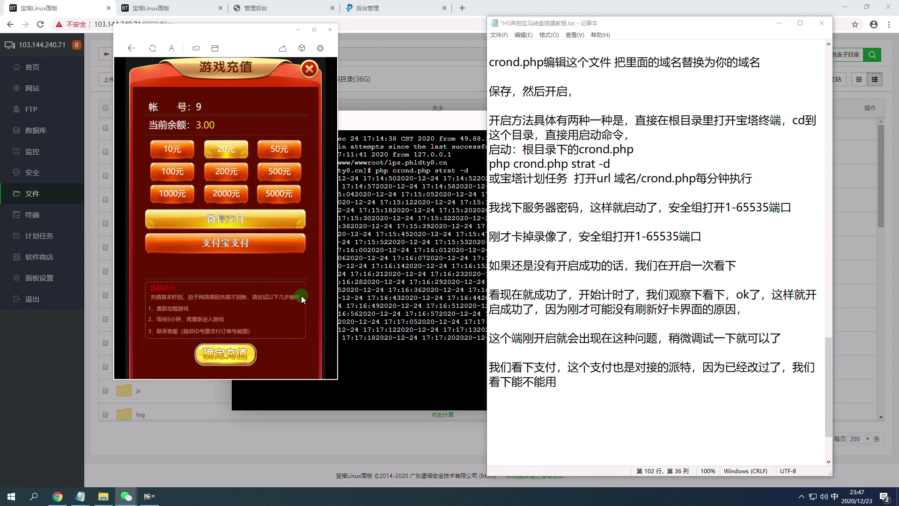
click(236, 193)
click(264, 190)
click(227, 169)
click(206, 187)
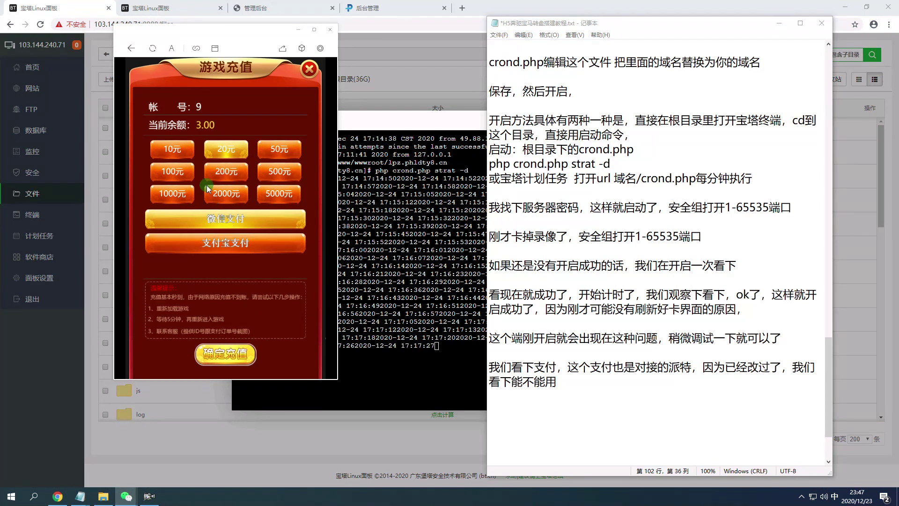
click(226, 190)
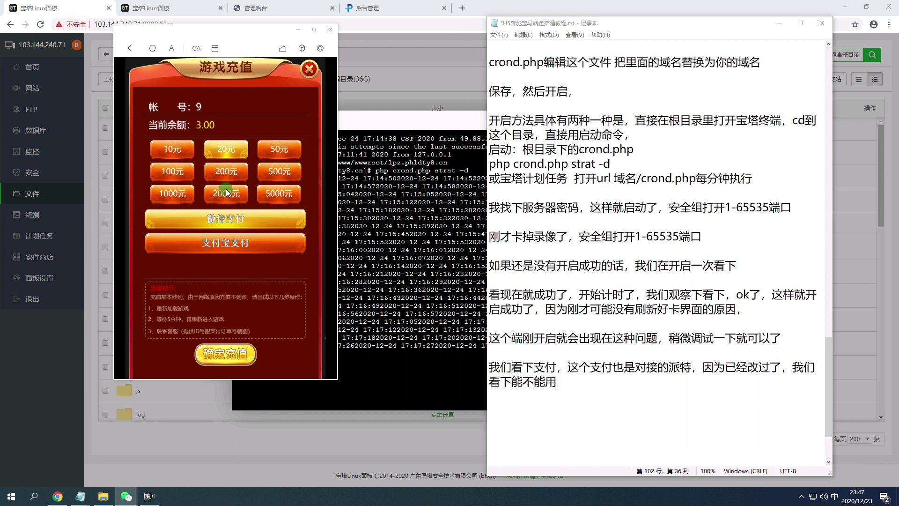
click(233, 353)
click(254, 319)
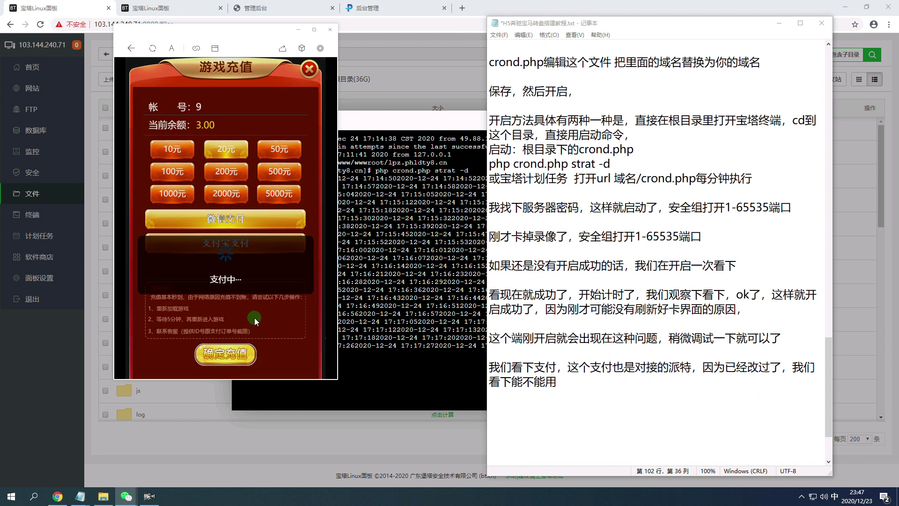
click(230, 164)
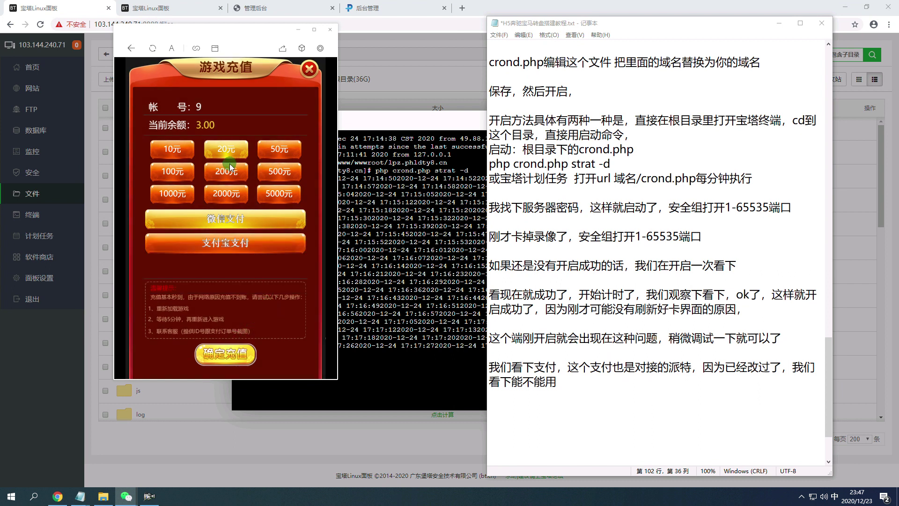
click(231, 357)
click(340, 305)
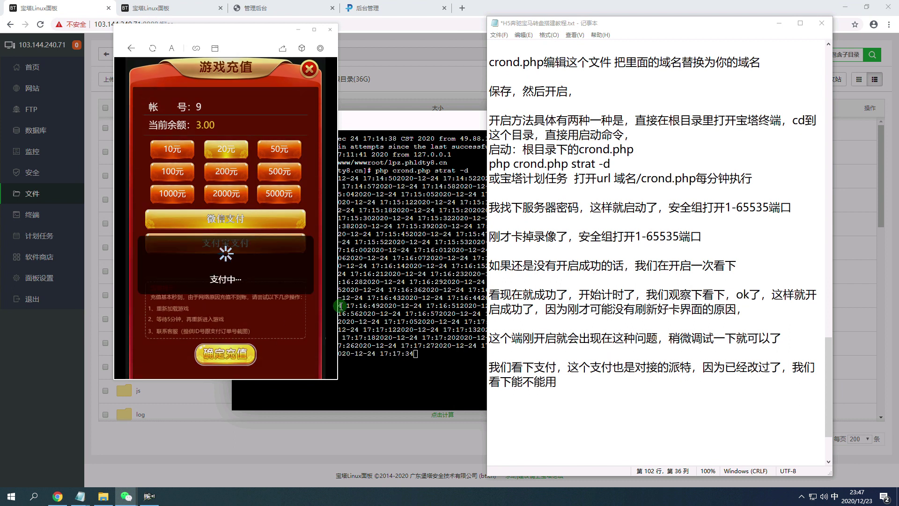
drag(215, 31, 183, 26)
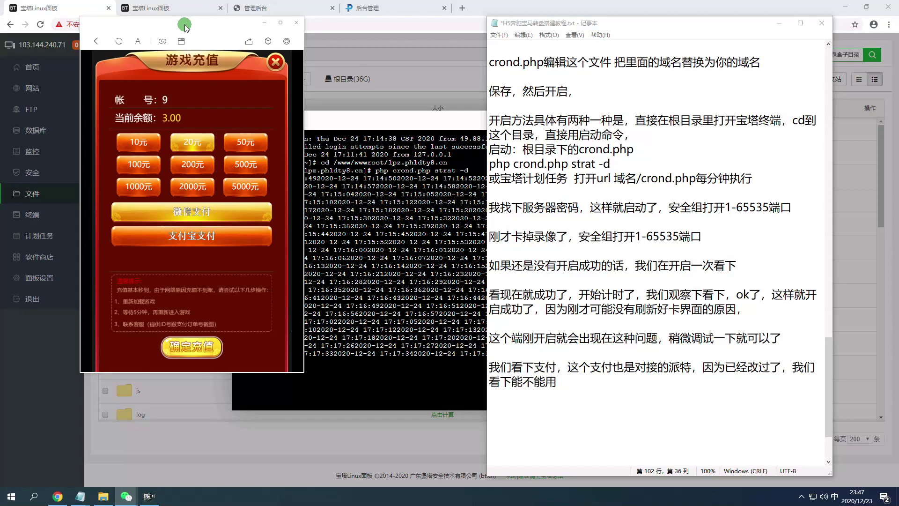
Close the recharge dialog and add a new note line '我这个服务器打开，导致的的这个程序也卡。'.
click(251, 65)
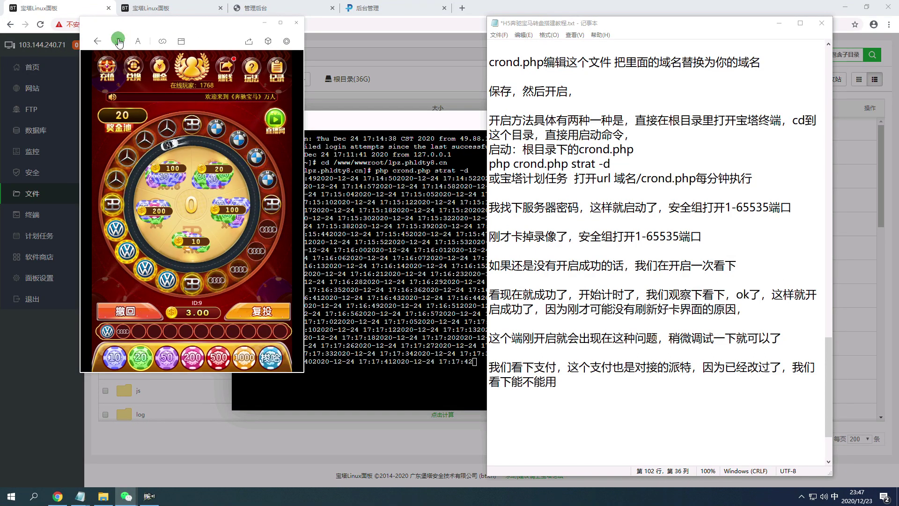
click(600, 391)
key(Return)
text(wozhel)
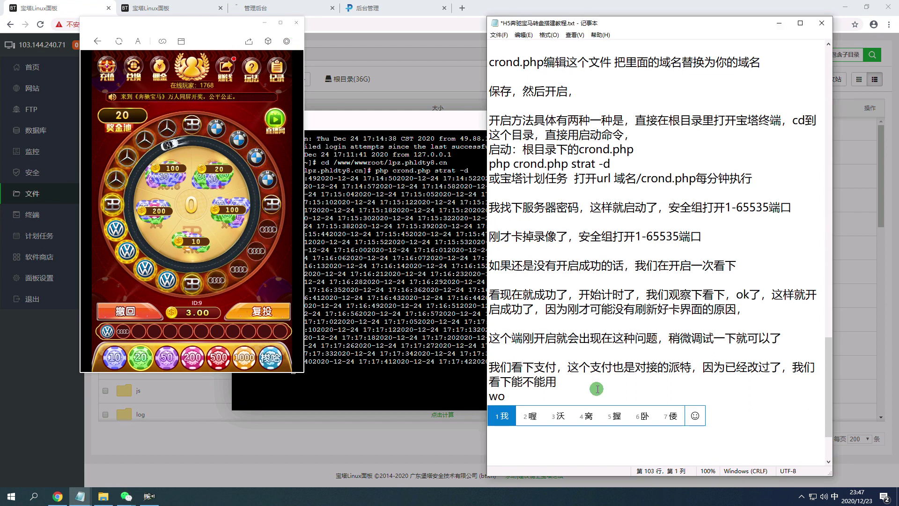
key(BackSpace)
text(ge)
key(space)
text(fuwuqi)
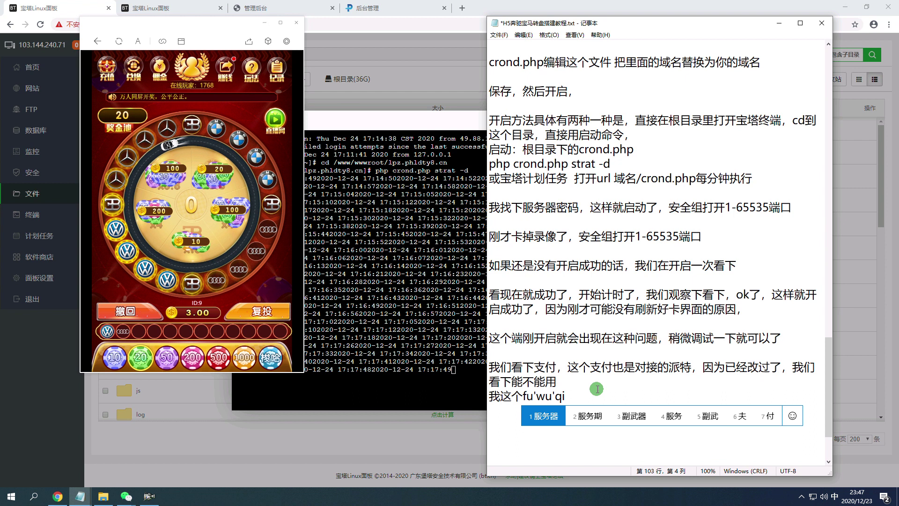
key(space)
text(dakai)
key(space)
text(,daozhide)
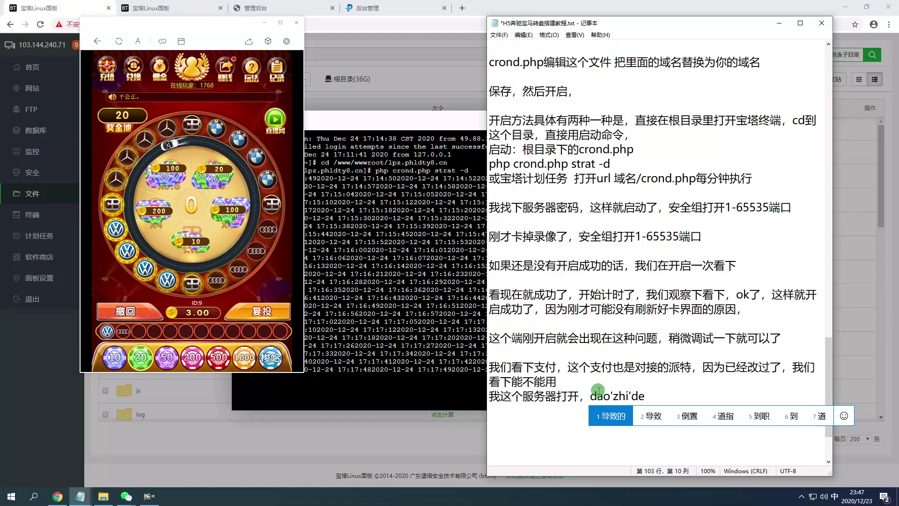
key(space)
text(dezhege)
key(space)
text(chengxu)
key(space)
text(yeka)
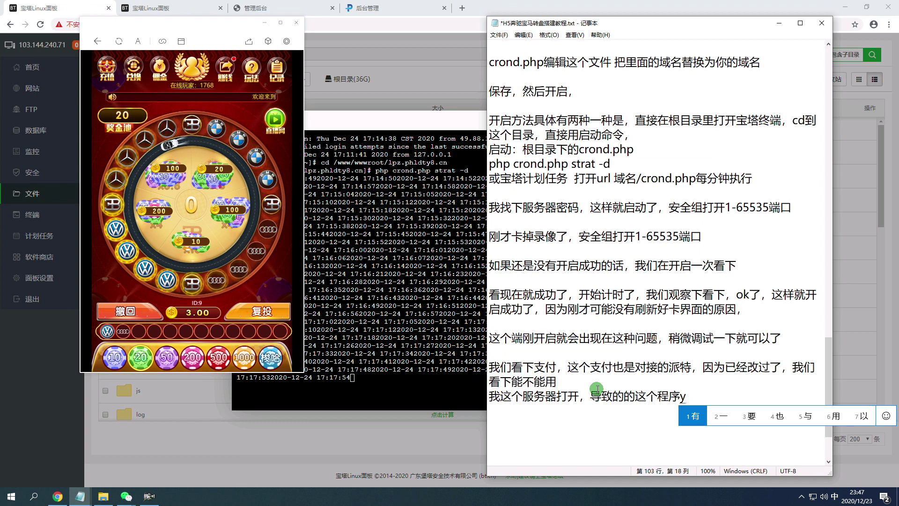
key(space)
Continue the line with '。你们不要用这种不好的服务器', fixing mistyped characters.
text(..nimen)
key(space)
text(buyao)
key(space)
text(yong)
key(space)
text(zhege)
key(space)
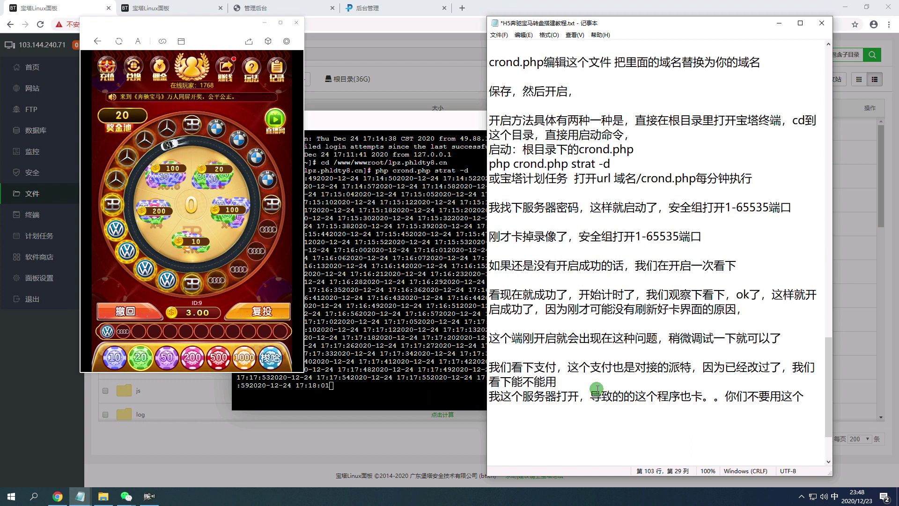
key(BackSpace)
text(zhong)
key(space)
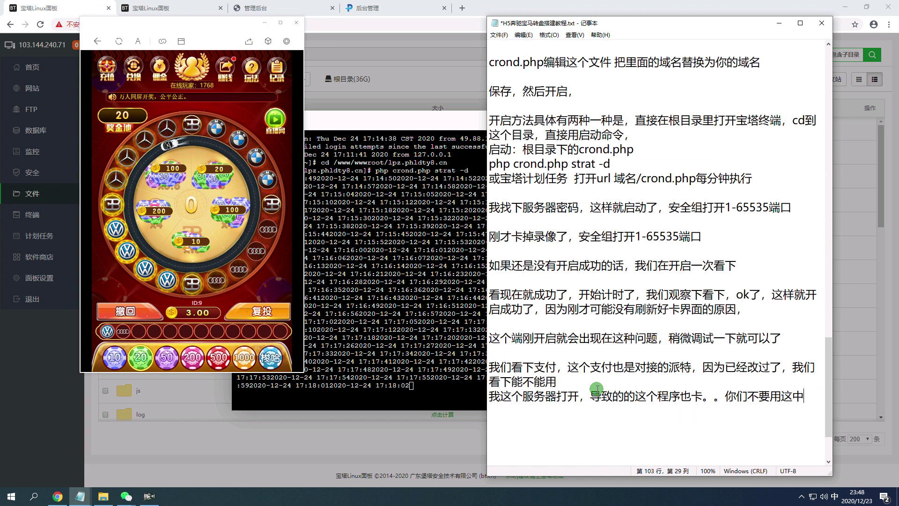
key(BackSpace)
text(z)
text(hezhong)
key(space)
text(buhaode)
key(space)
text(fuwuqi)
key(space)
Reopen the shared game link in WeChat's browser and reposition the WeChat window.
click(326, 44)
click(126, 496)
click(721, 112)
drag(596, 58, 168, 107)
drag(238, 34, 220, 28)
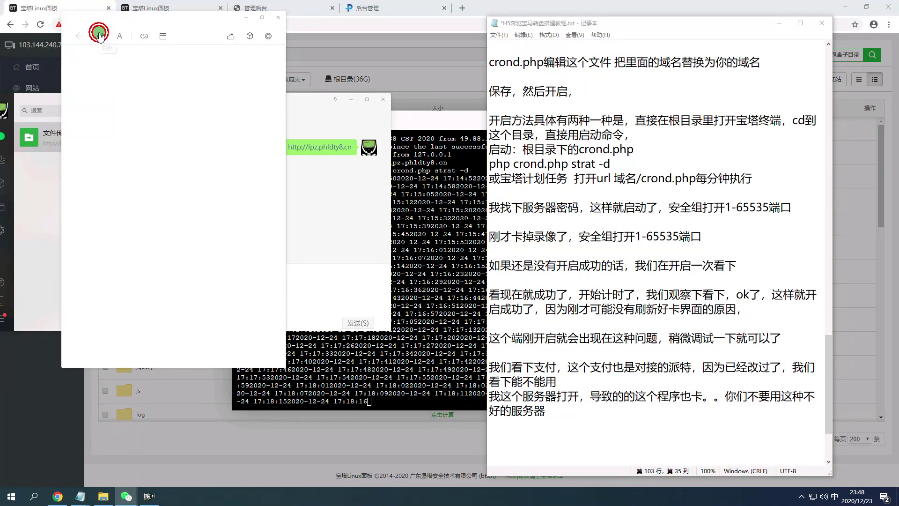
scroll(688, 306, down, 3)
At the end of the notes, type '服务器太卡了。。。稍等我重启服务器'.
click(525, 320)
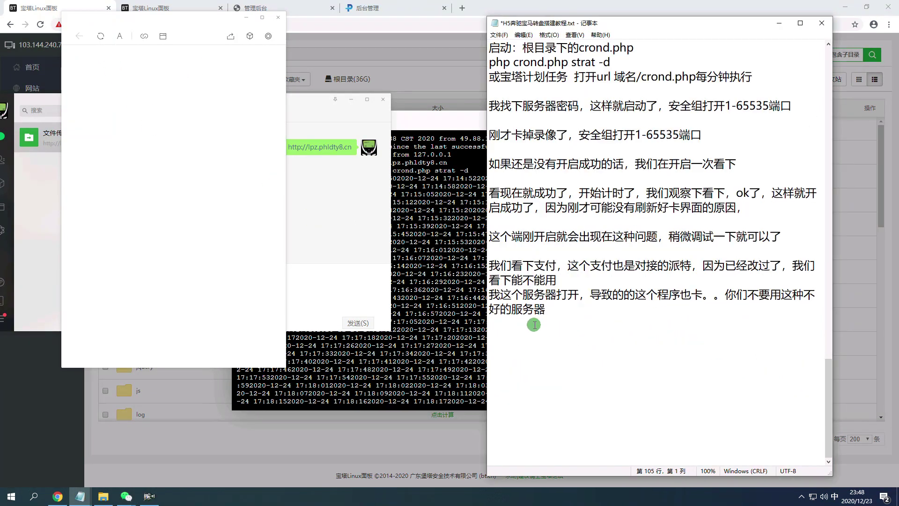
text(fuwuqi)
key(space)
text(taik)
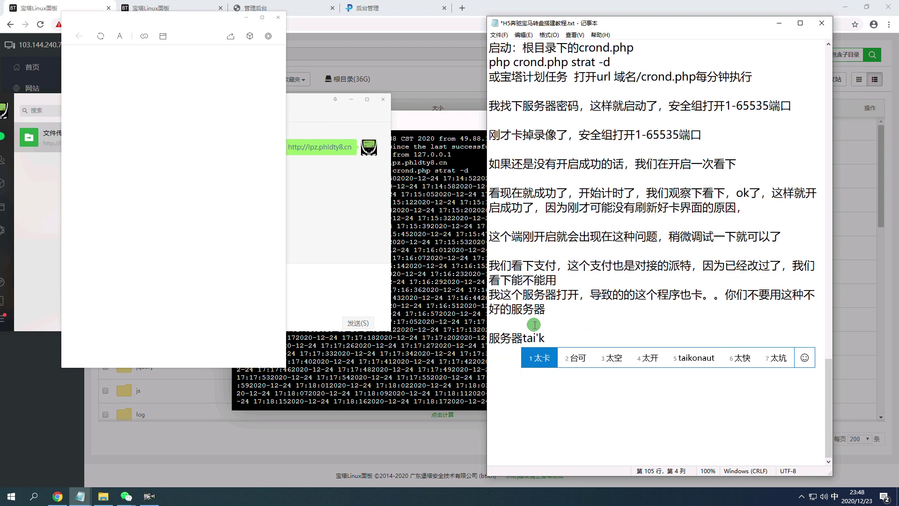
text(l3,)
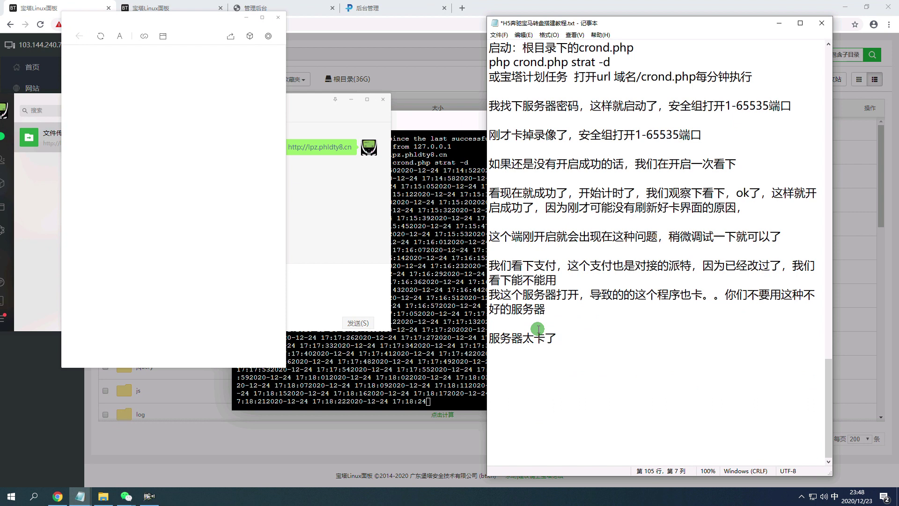
text(shaode)
key(space)
text(wochongqi)
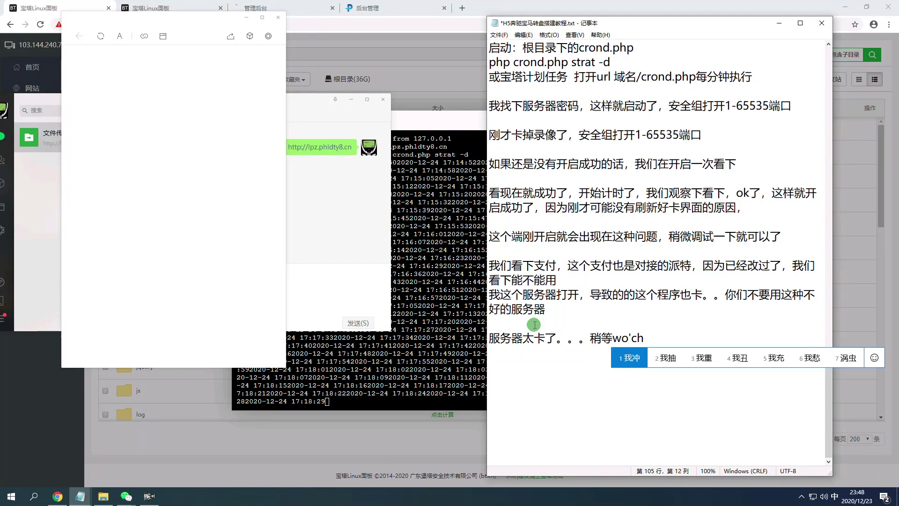
key(space)
text(fuwuqi)
key(space)
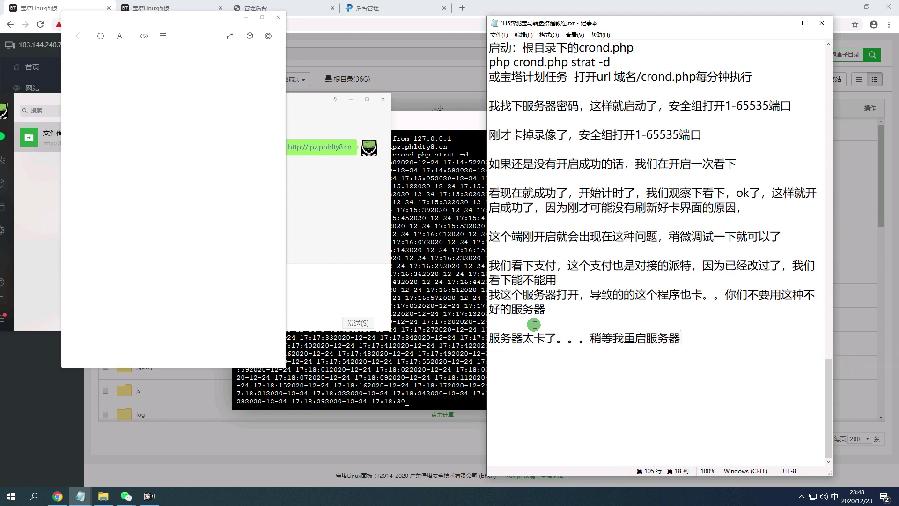
Finish the line with '，做教程嘛这样的服务器哈哈'.
text(iaoc)
key(space)
text(zhey)
key(Escape)
text(ma)
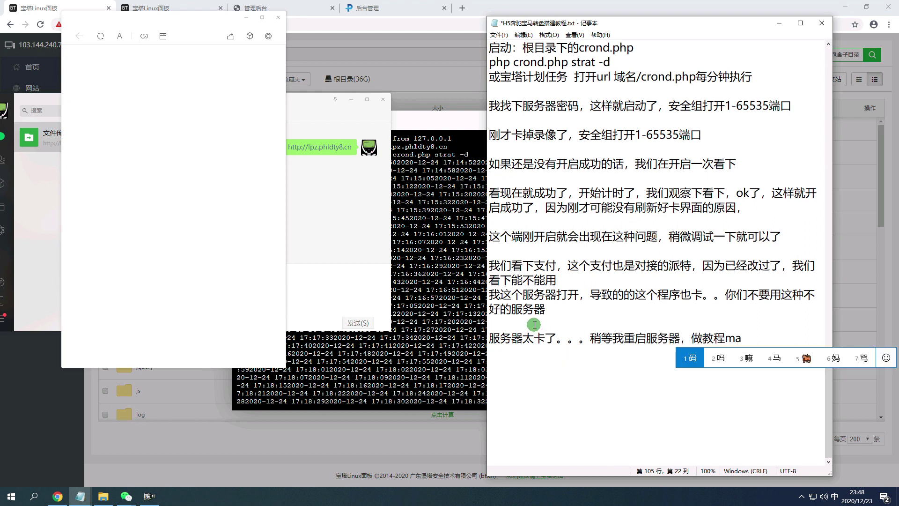
key(space)
text(zheyangde)
key(space)
text(fuwuqi)
key(space)
text(haha)
key(space)
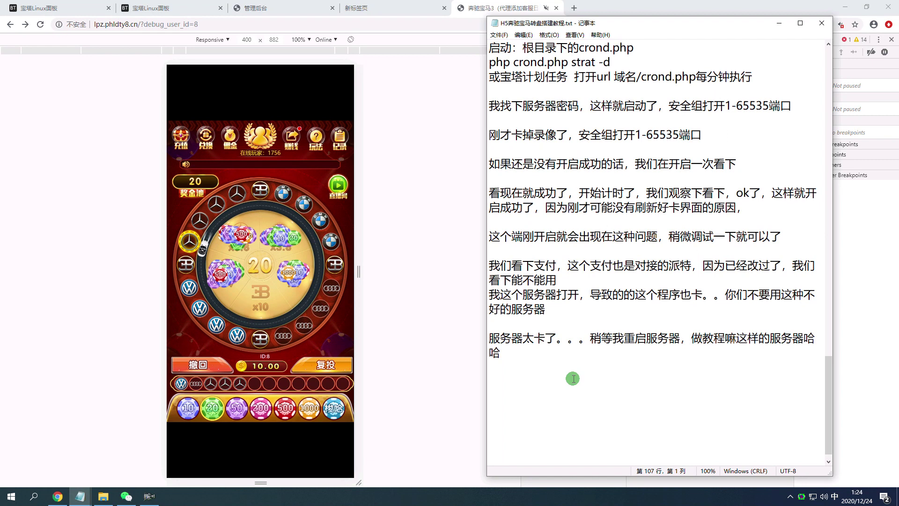
Add the note line '终于解决了，因为刚才服务器卡顿，连接不上了。。' and minimize Notepad.
text(zhongyu)
key(space)
text(jieju)
key(space)
text(le)
key(space)
text(,yinw)
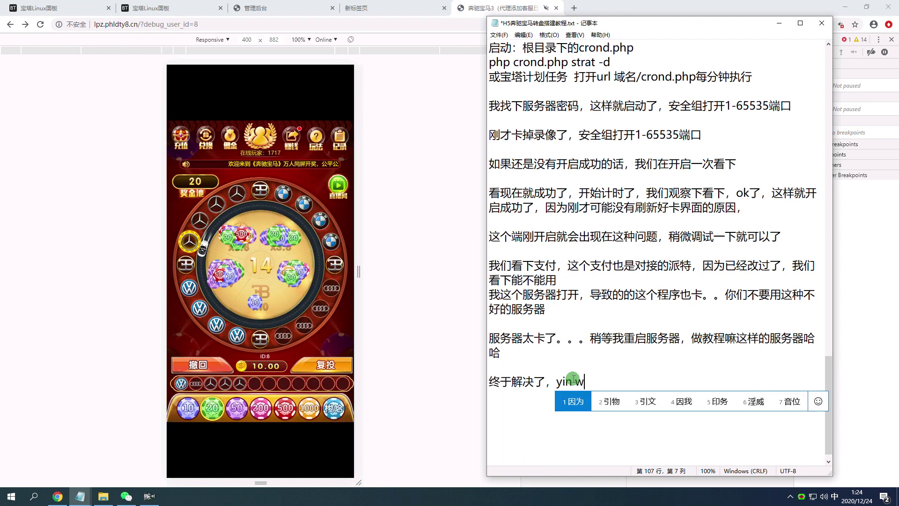
key(space)
text(gangcai)
key(space)
text(fuwuqi)
key(space)
text(kadun)
key(space)
text(,lianjie)
key(space)
text(bus)
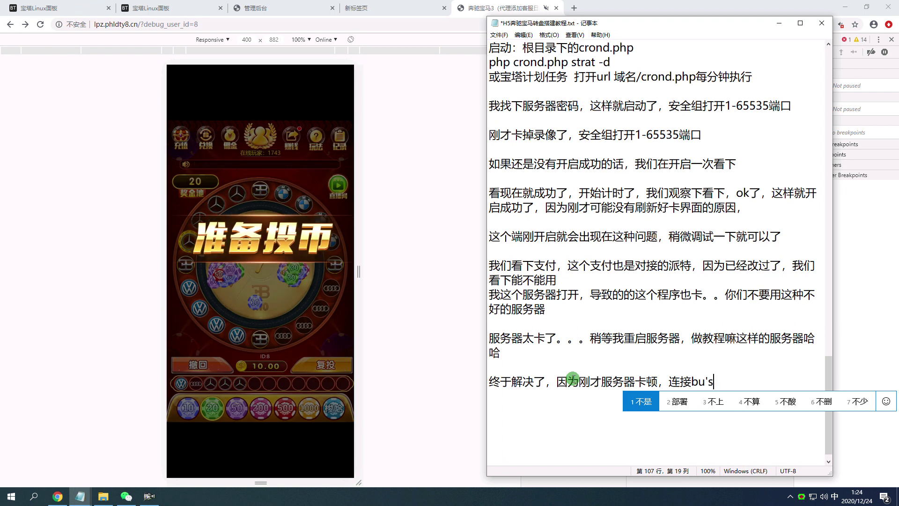
text(h)
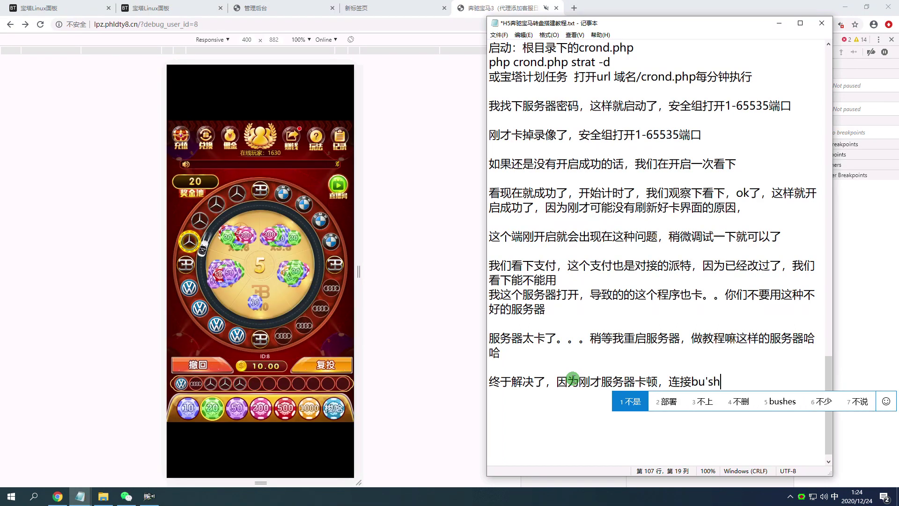
text(angle)
key(space)
text(,)
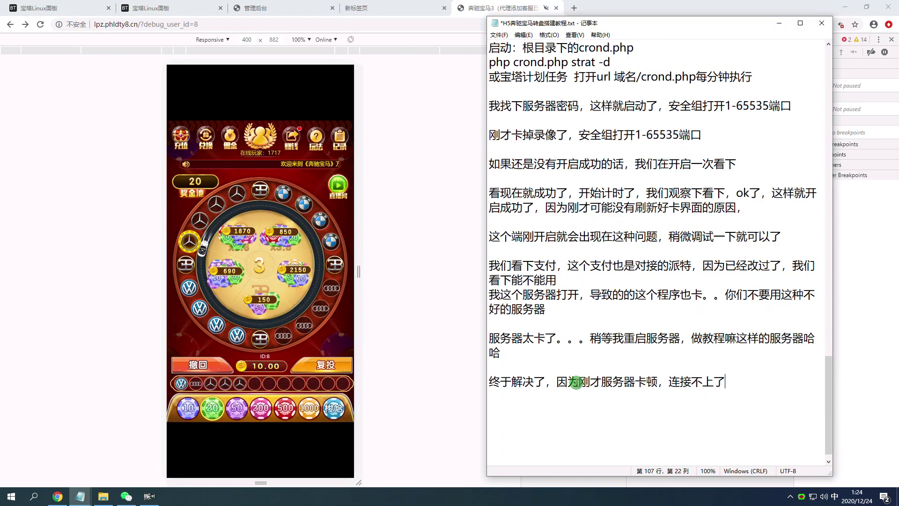
text(..)
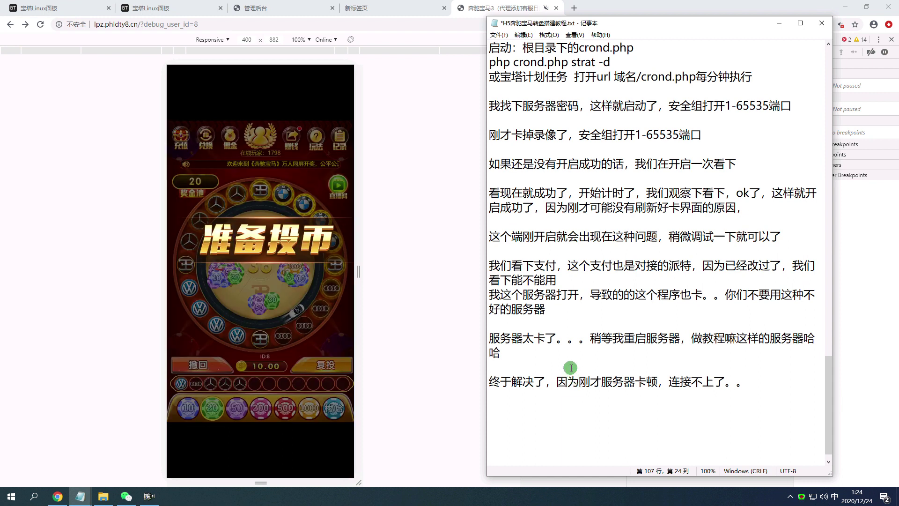
click(81, 496)
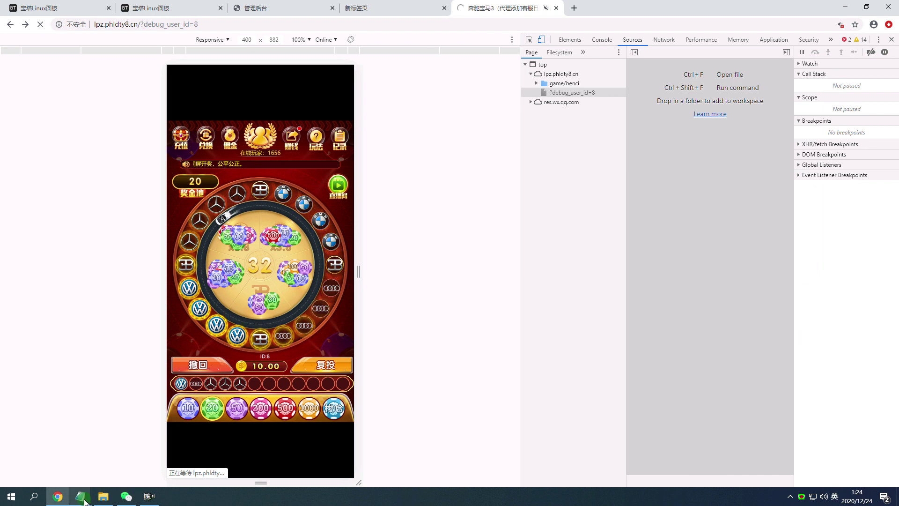
Dismiss the 游戏公告 popup with 确定 and bring the H5 tutorial notes back beside the game.
mouse_move(85, 500)
click(134, 466)
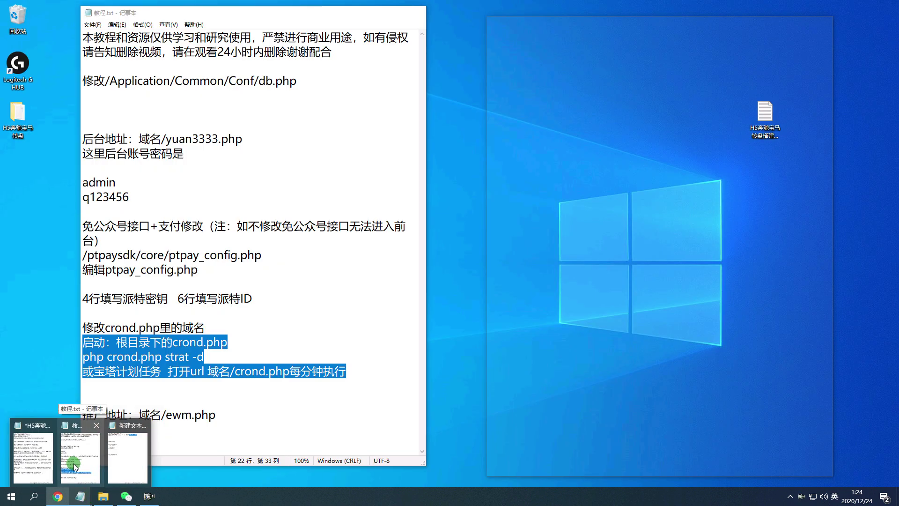
click(75, 467)
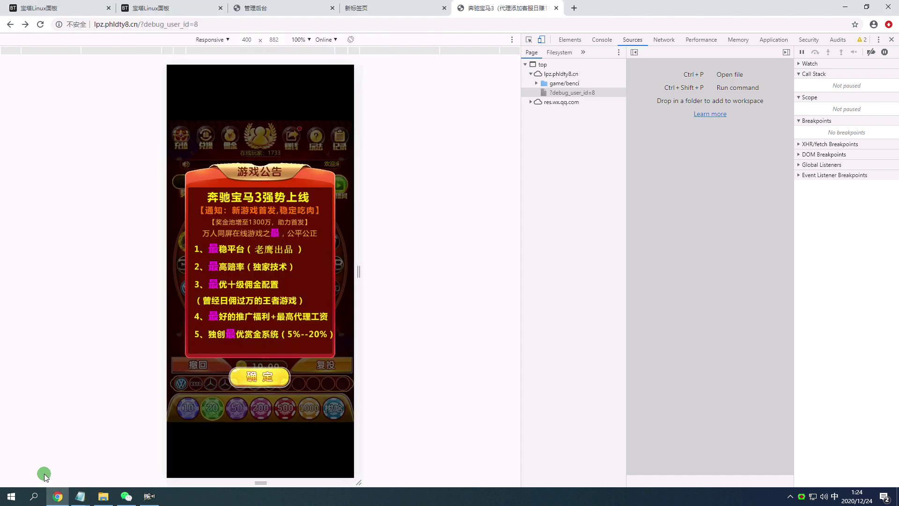
click(265, 385)
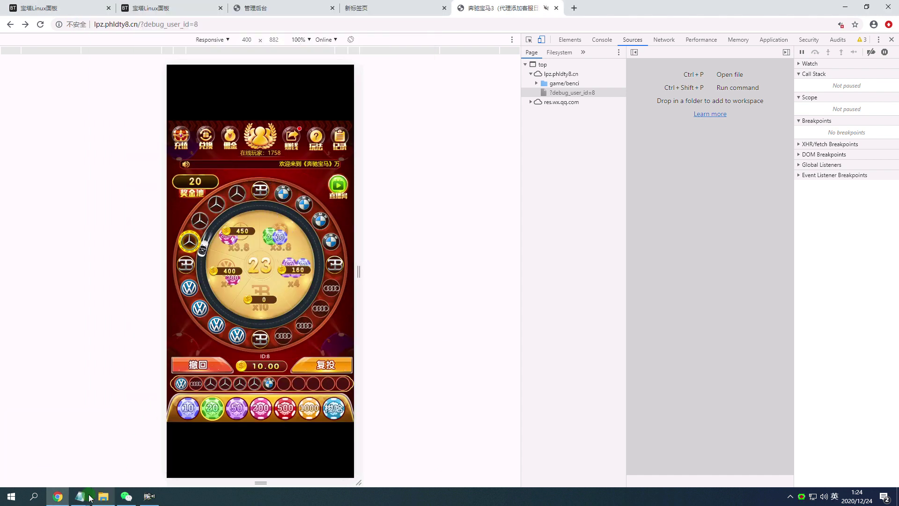
mouse_move(89, 496)
click(149, 448)
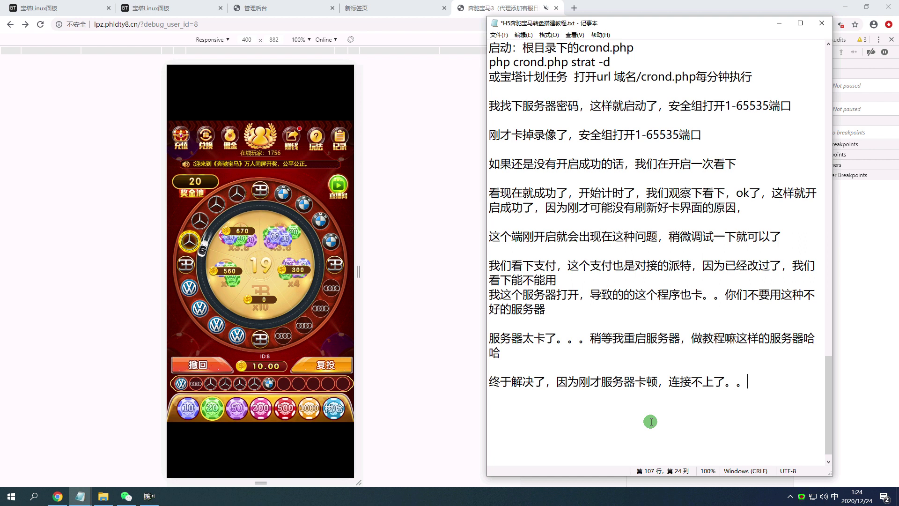
Write the remark that the domain went red: '…这个域名红掉了，这个教程做的我也是'.
text(然后刚才zheng)
click(650, 417)
text(怕zhenghao)
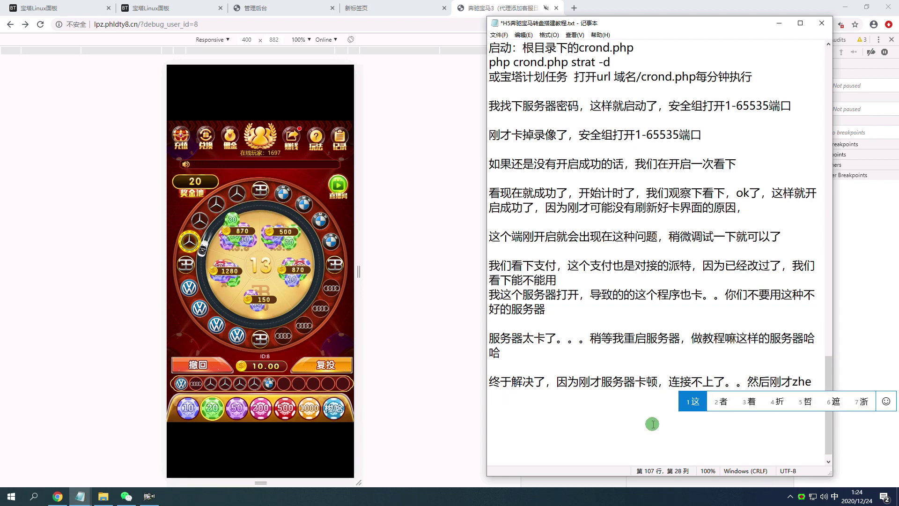
key(space)
text(，)
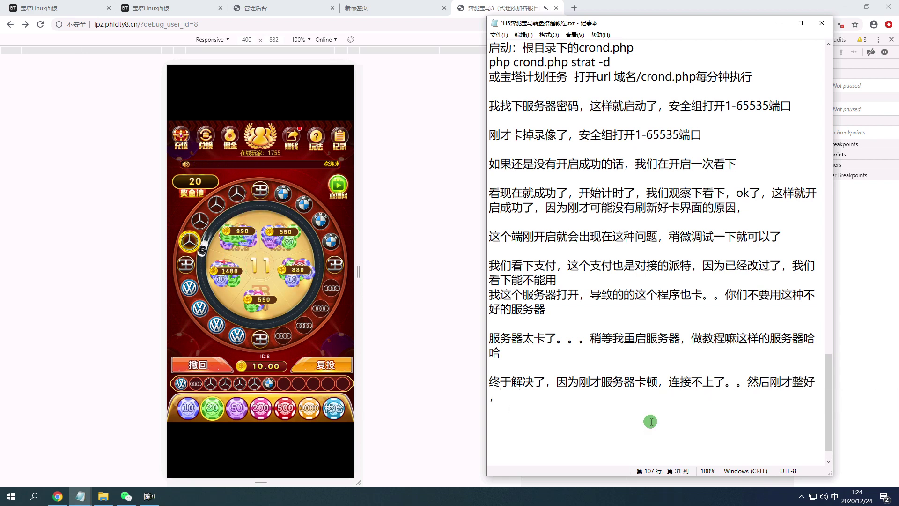
text(zhege)
key(space)
text(yuming)
key(space)
text(h3hongdiao)
key(BackSpace)
key(BackSpace)
key(BackSpace)
key(BackSpace)
key(BackSpace)
key(BackSpace)
key(BackSpace)
key(BackSpace)
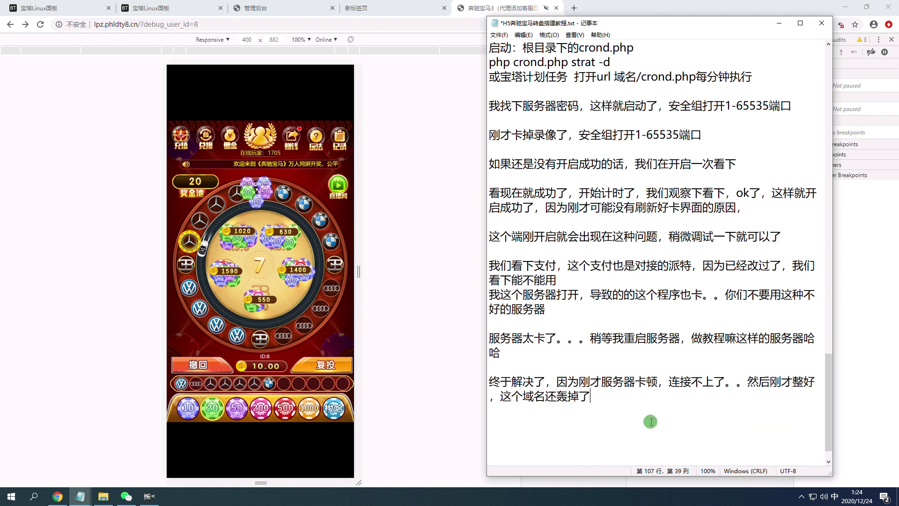
text(hio)
key(BackSpace)
key(BackSpace)
text(o)
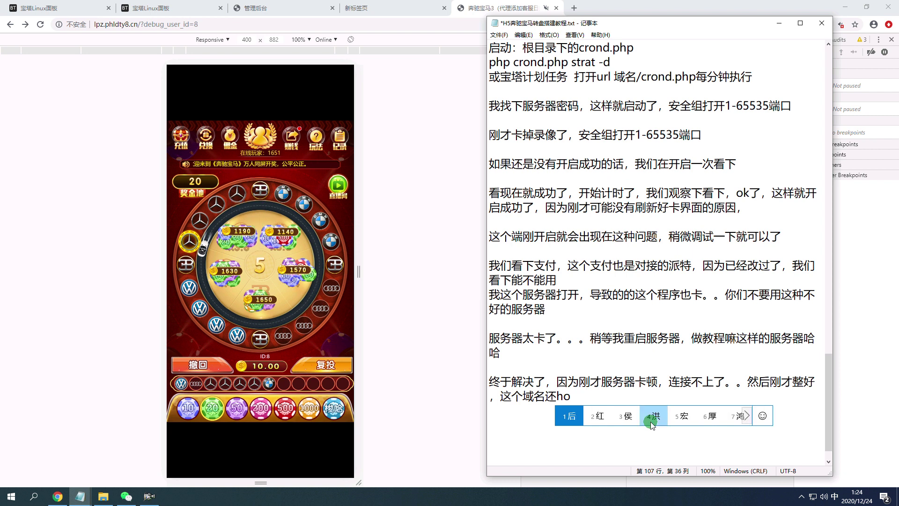
text(ngdiaole)
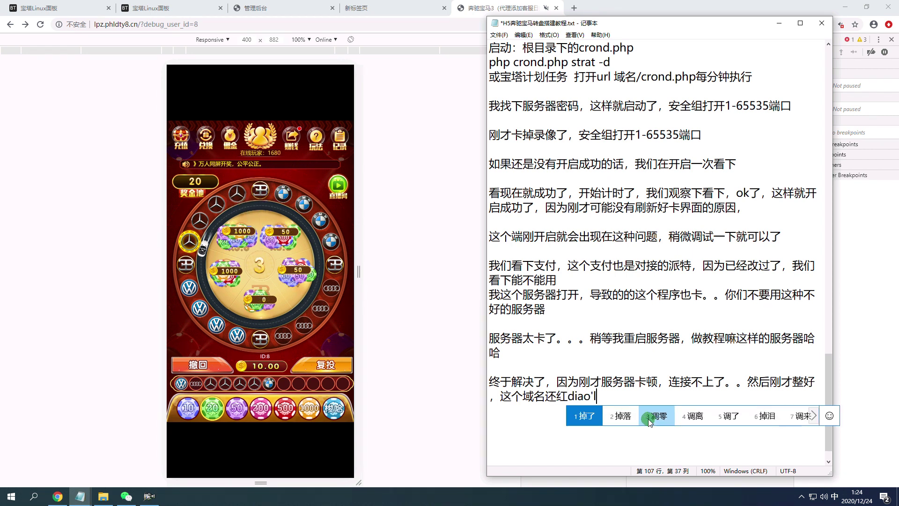
key(space)
text(,zhe)
key(space)
text(ge)
key(space)
text(jiaocheng)
key(space)
text(zuode)
key(space)
text(woyeshi)
key(space)
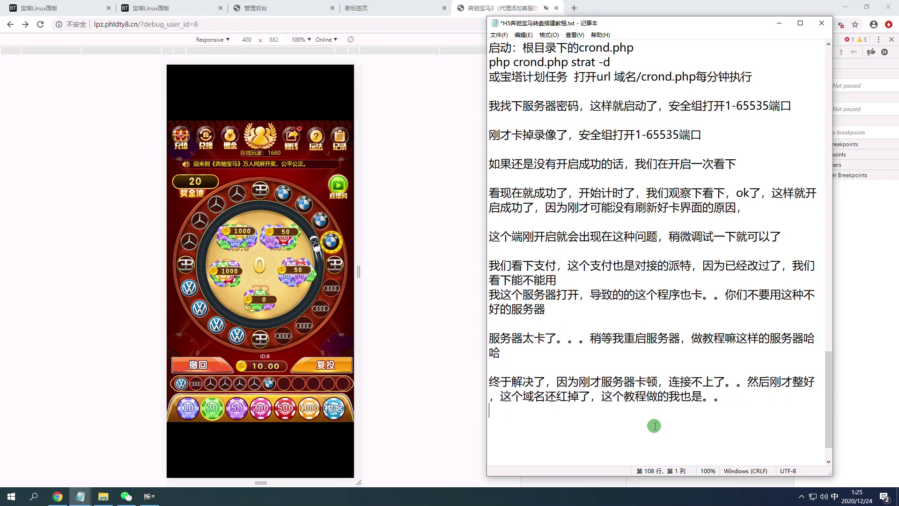
Start a new line '好了我用浏览器的测试模式试下，这个…这个是'.
key(Return)
key(Return)
key(Return)
key(Return)
key(Return)
key(Return)
key(Return)
key(Return)
key(Return)
key(Return)
key(Return)
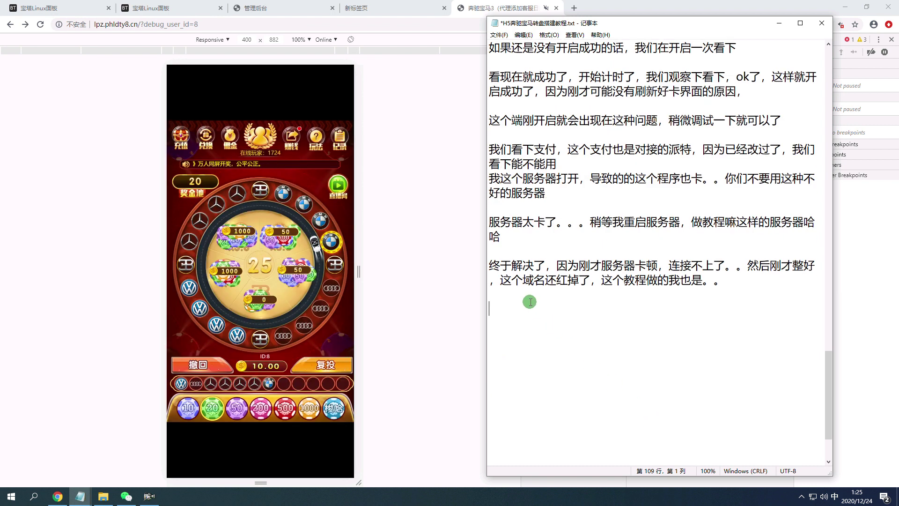
text(haole)
key(space)
text(woyong)
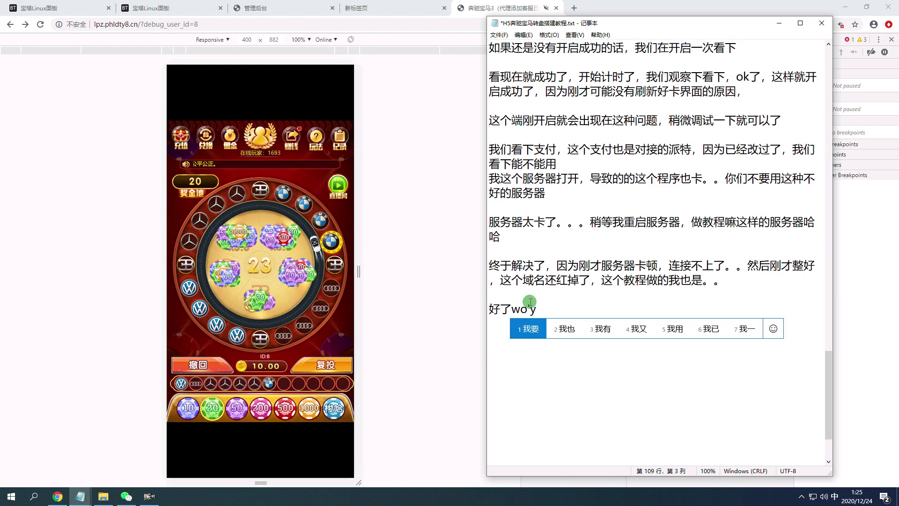
key(space)
text(liulanqide)
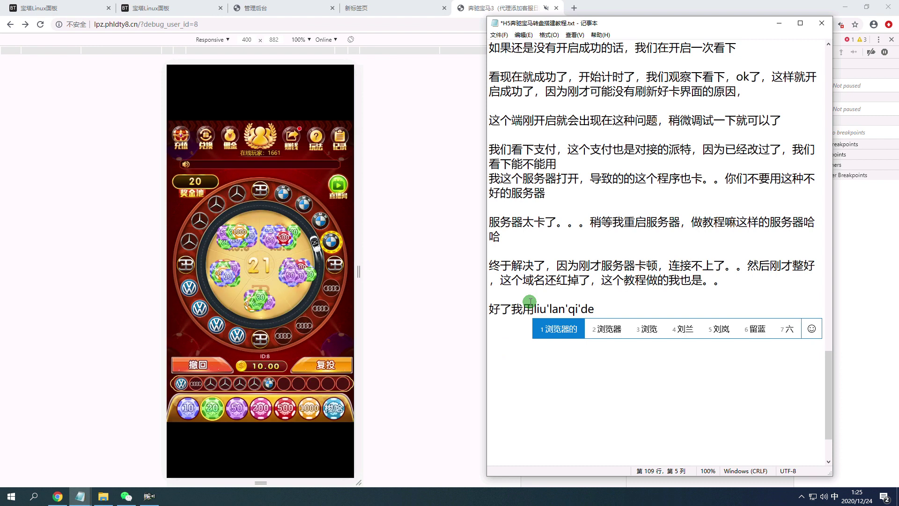
key(space)
text(cesh)
key(space)
text(mios)
key(BackSpace)
key(BackSpace)
key(BackSpace)
text(oshi)
key(space)
text(shix)
key(space)
text(,zheg)
key(space)
text(dia)
key(BackSpace)
key(BackSpace)
key(BackSpace)
text(t)
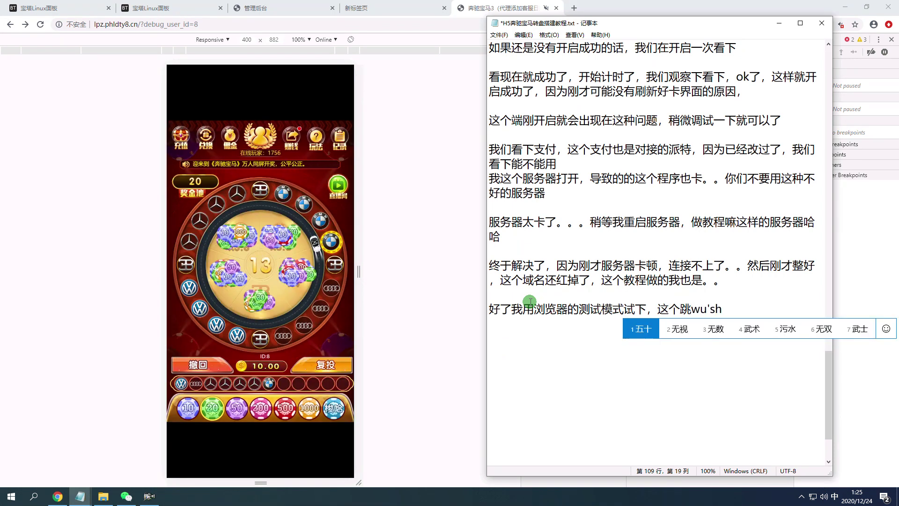
text(2ji)
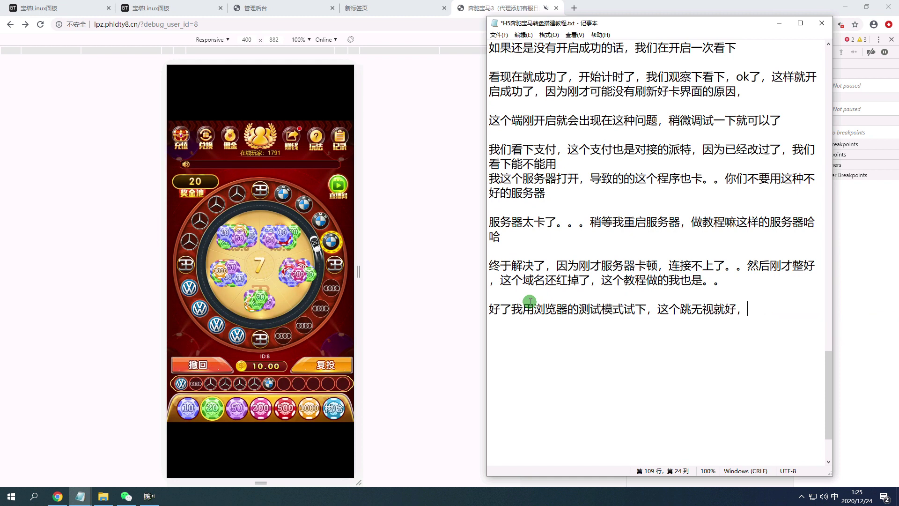
text(zhegesh)
key(space)
Continue with '浏览器测试可能有错误导致的，微信打开没问题'.
text(liulan)
key(space)
text(qi)
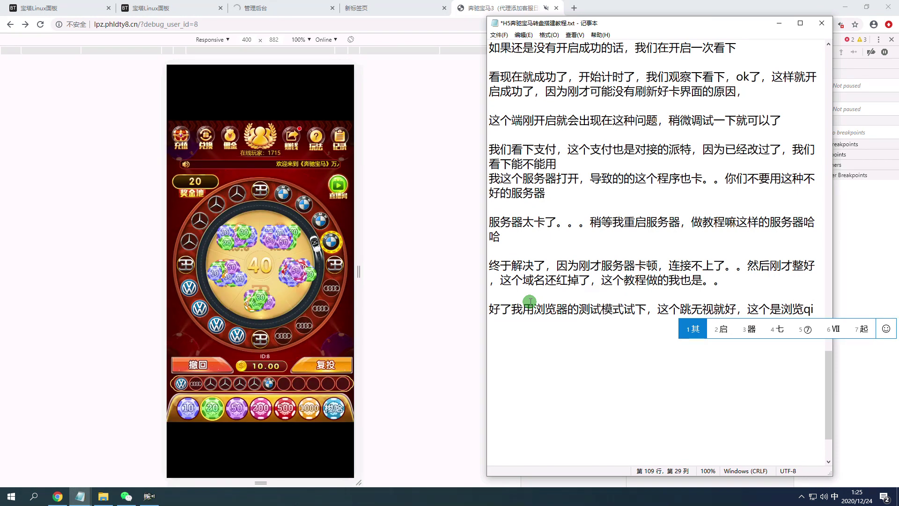
text(3ceshi)
key(space)
text(keneng)
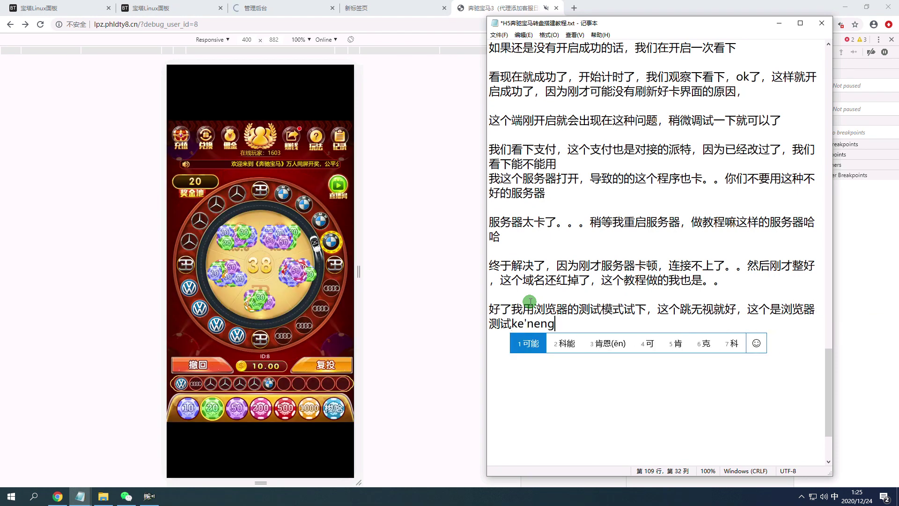
text(you)
key(space)
text(cuowu)
key(space)
text(daozhd)
key(space)
text(,weixin)
key(space)
text(meiwenti)
key(space)
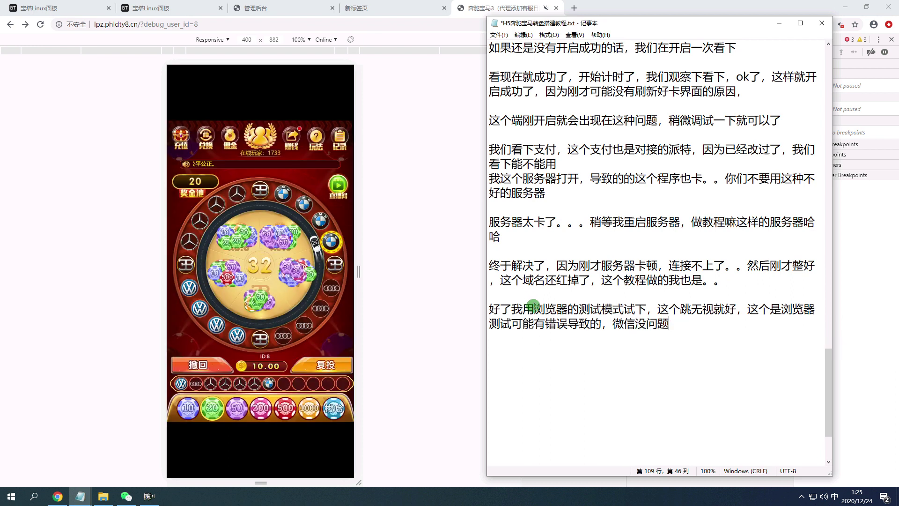
click(638, 325)
text(dakai)
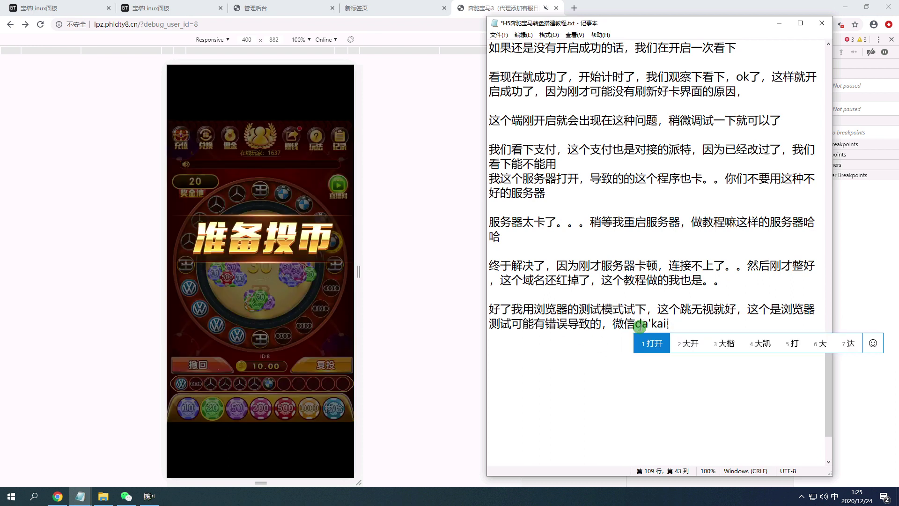
key(space)
Reload the game, close the announcement and confirm a 20元 recharge, then return to Notepad.
click(294, 207)
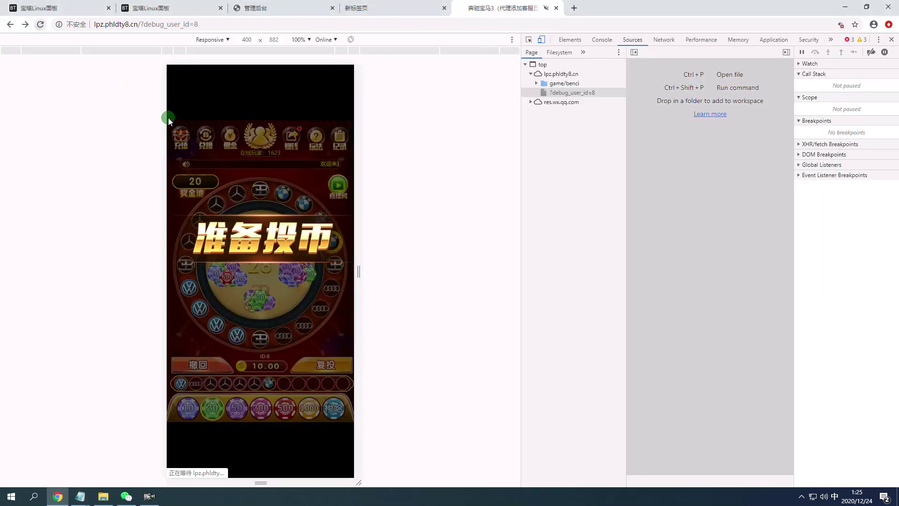
key(F5)
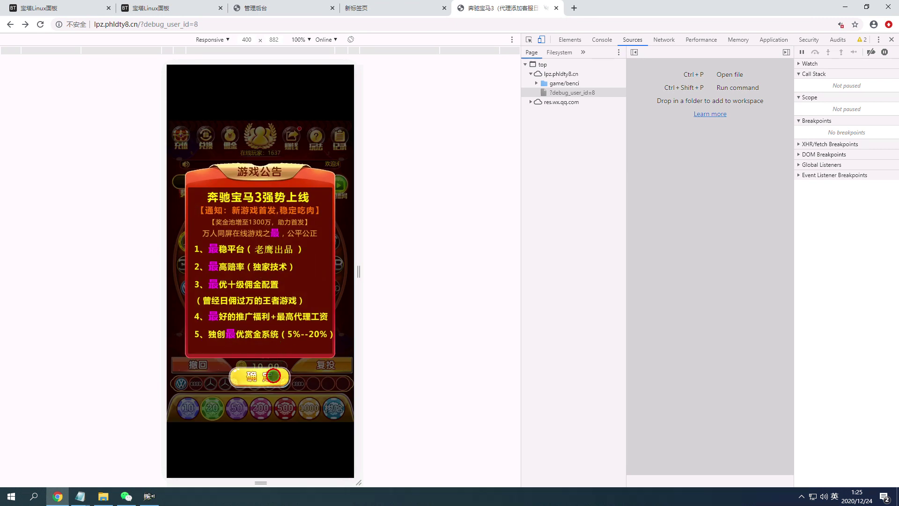
click(273, 376)
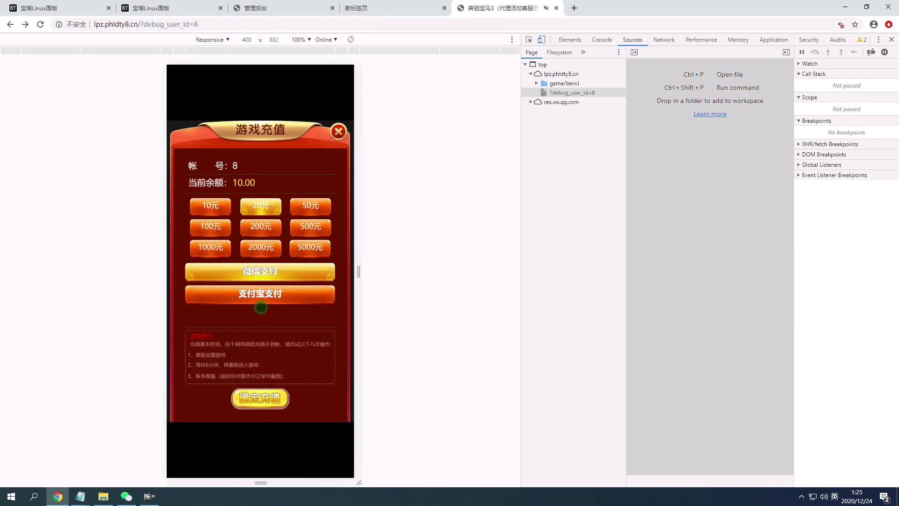
click(267, 398)
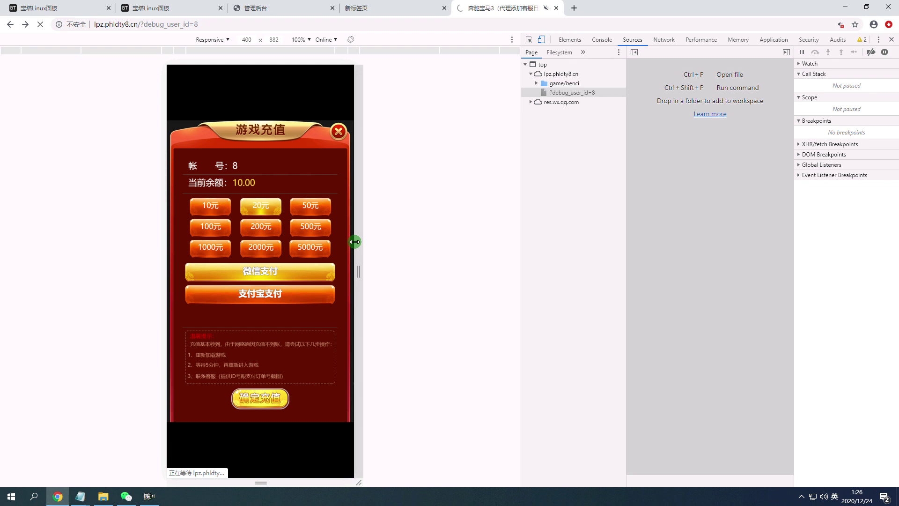
mouse_move(80, 496)
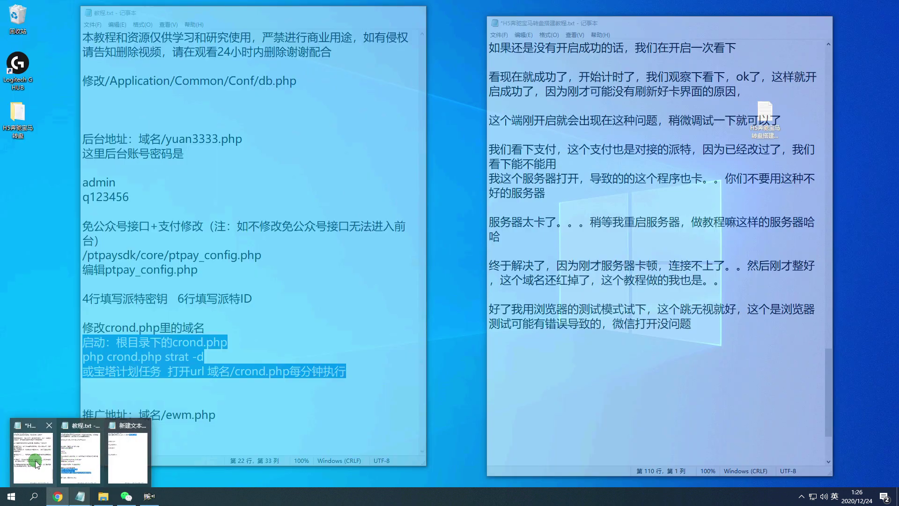
click(35, 460)
click(722, 347)
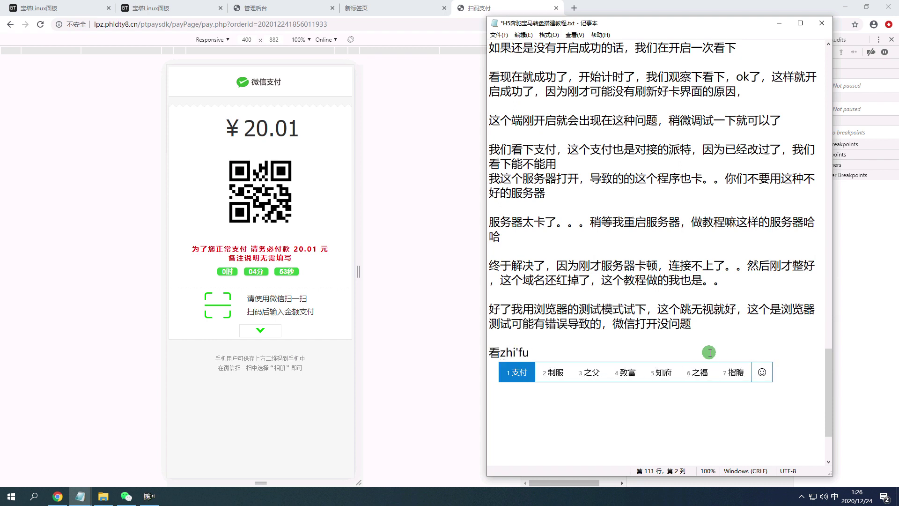
Type '看支付出来了，这个里的二维码是我随便传的' in the notes.
text(看)
key(space)
text(chulai)
key(space)
text(le,zhege)
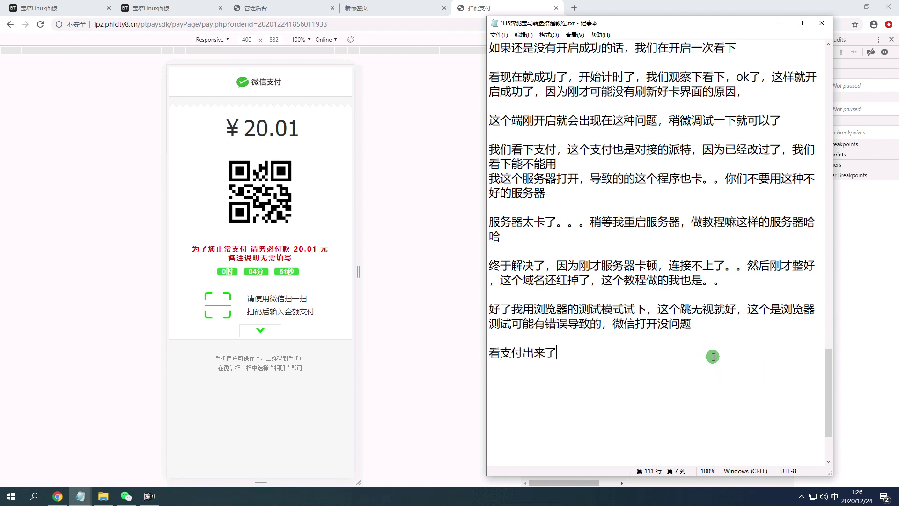
text(lide)
key(space)
text(erweima)
key(space)
text(shi)
key(space)
text(wosuibian)
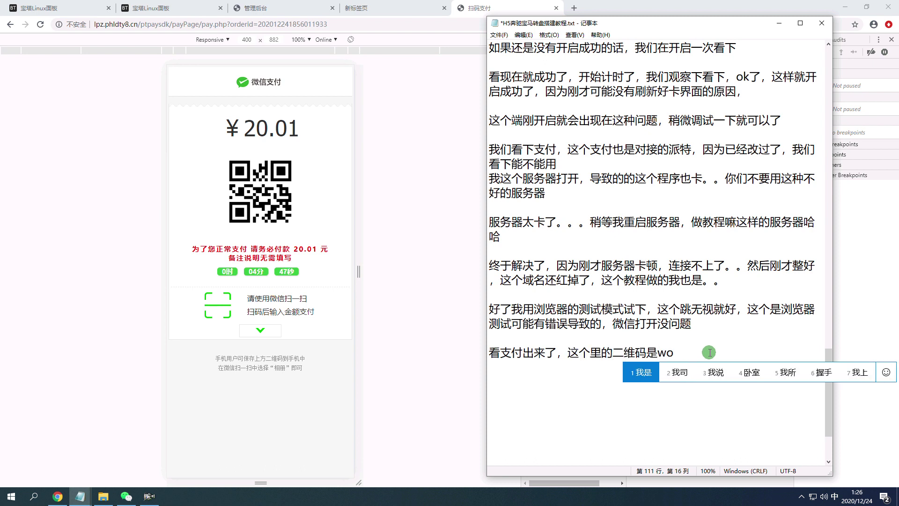
key(space)
text(chuande2,nm)
key(space)
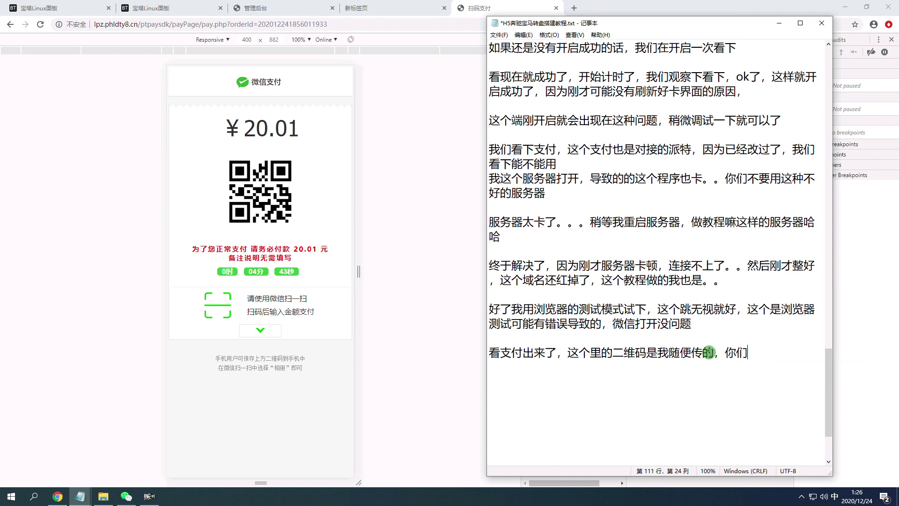
Add '我就不支付了，我点击补单看能到不' and switch to the browser.
text(woz)
key(BackSpace)
text(j)
key(space)
text(buzhic)
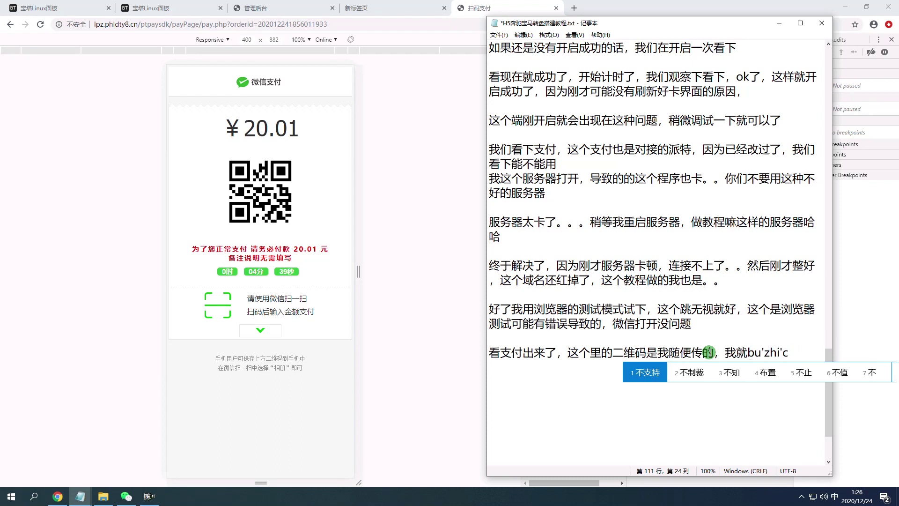
key(BackSpace)
text(f)
key(space)
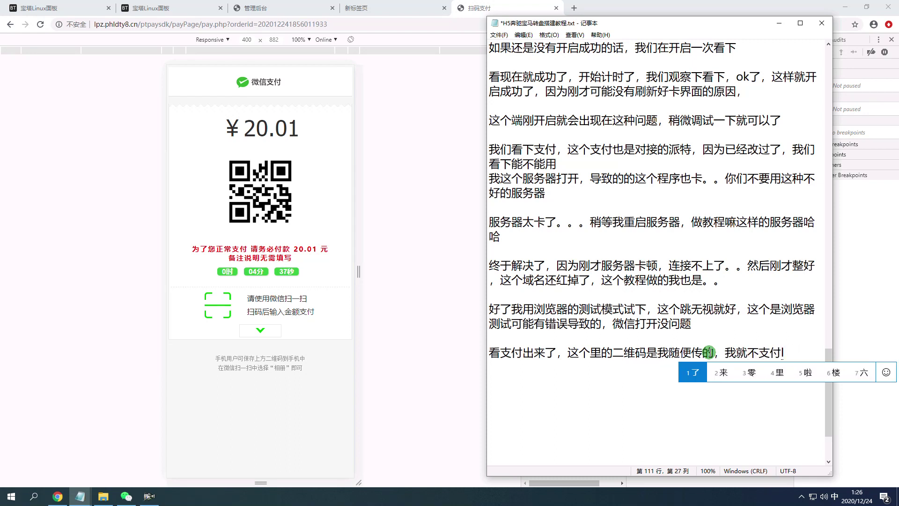
text(1,wodian)
key(space)
text(jibudan)
key(space)
text(kanneng)
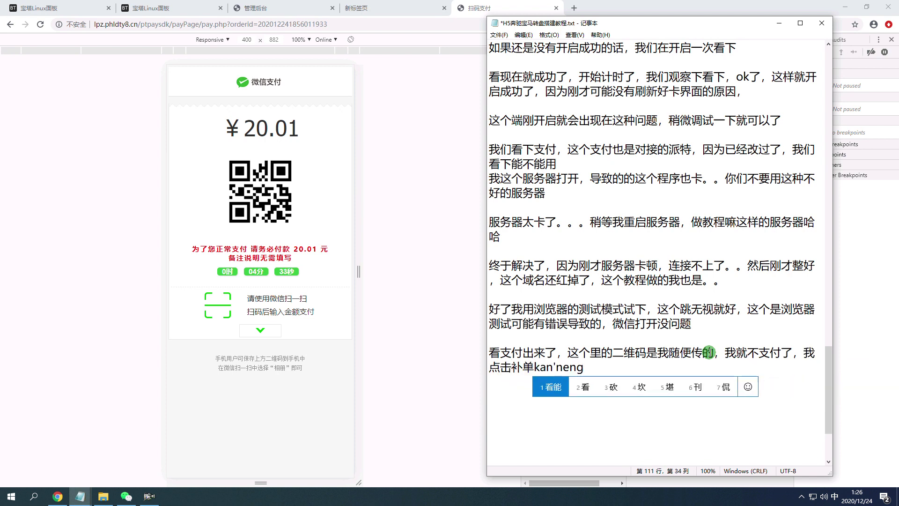
key(space)
text(daob2)
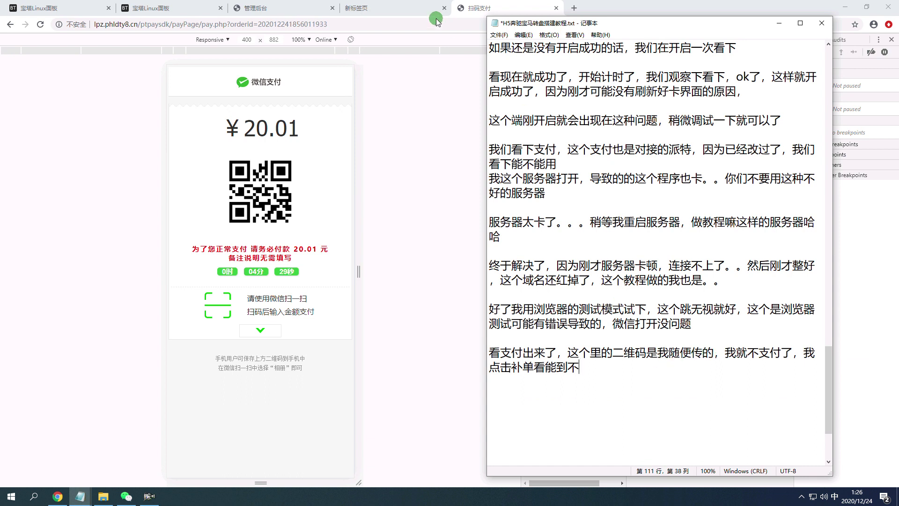
click(255, 8)
Open the 派特支付 site pet0.cn in a new tab and dismiss its legal notice.
click(441, 4)
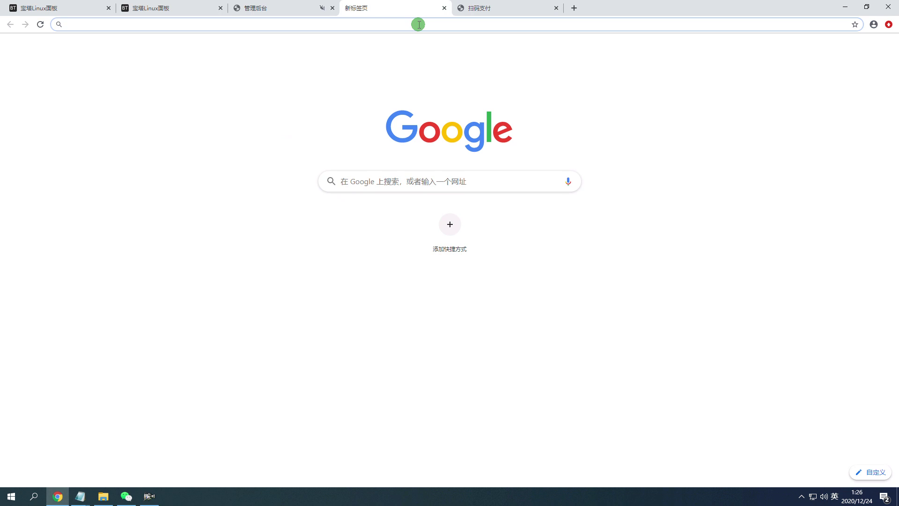
text(www)
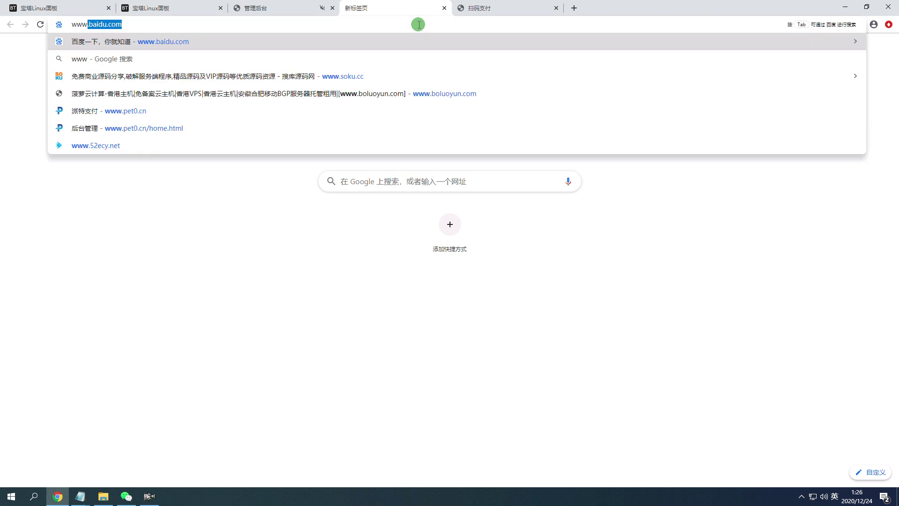
click(182, 113)
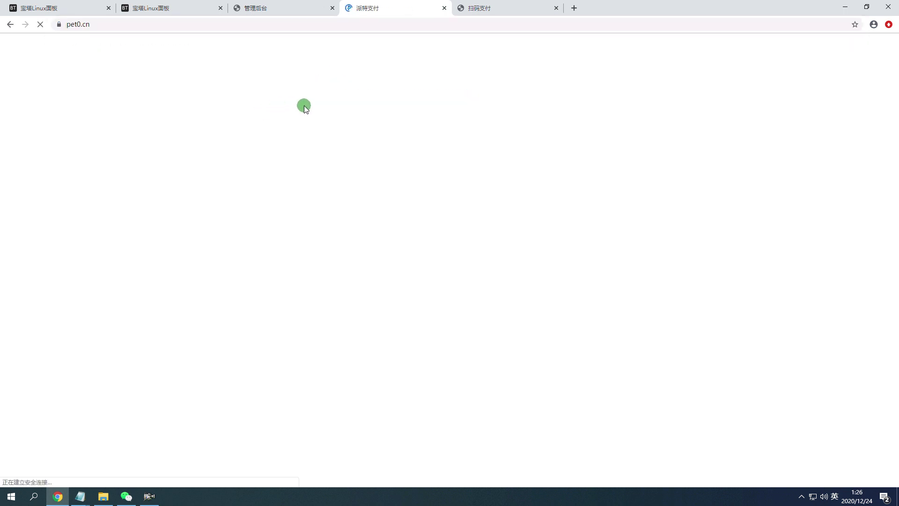
click(478, 8)
click(389, 8)
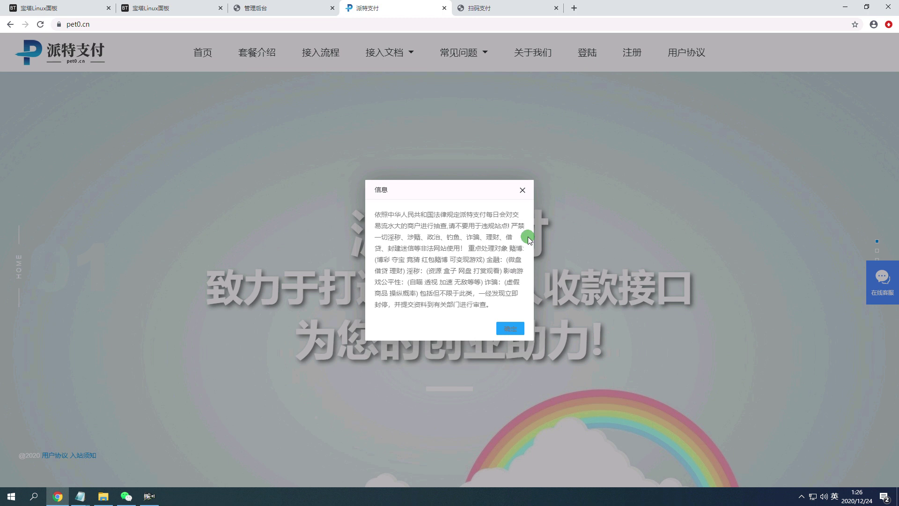
click(512, 327)
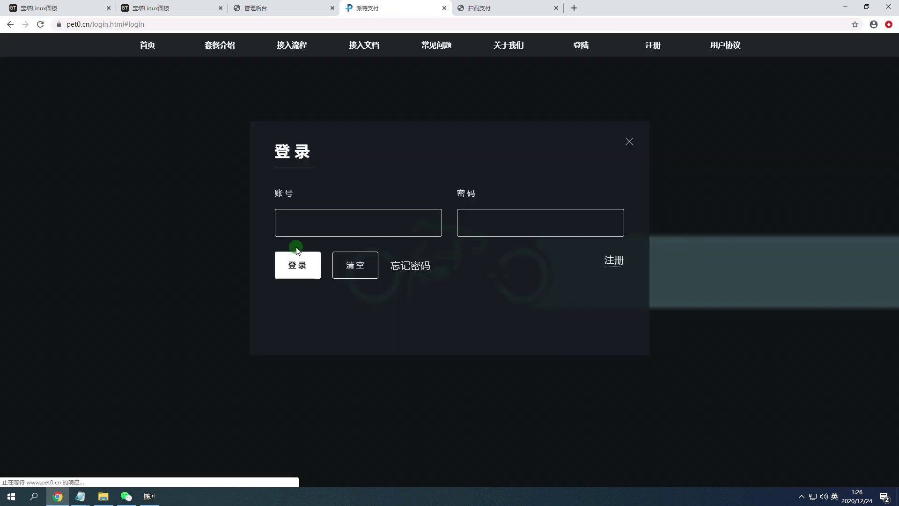
Log into the merchant backend with the saved account and its password.
click(297, 234)
click(301, 249)
click(470, 229)
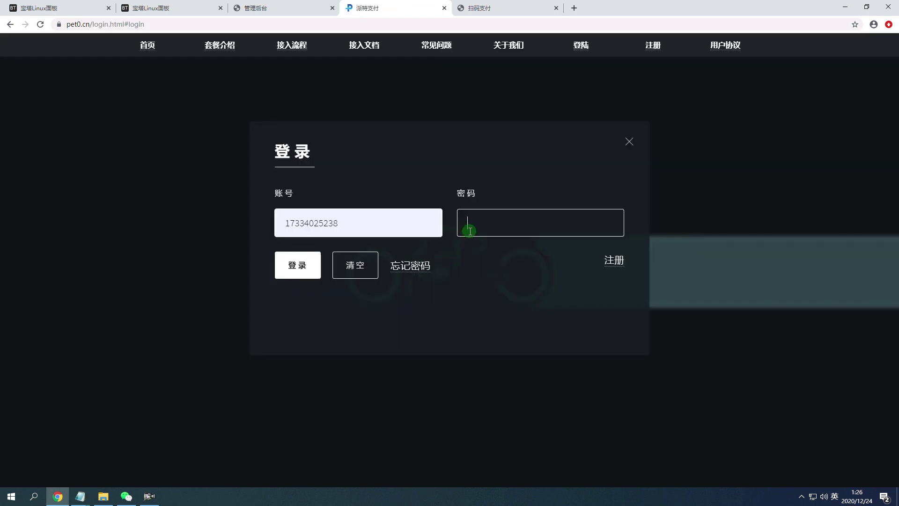
text(123)
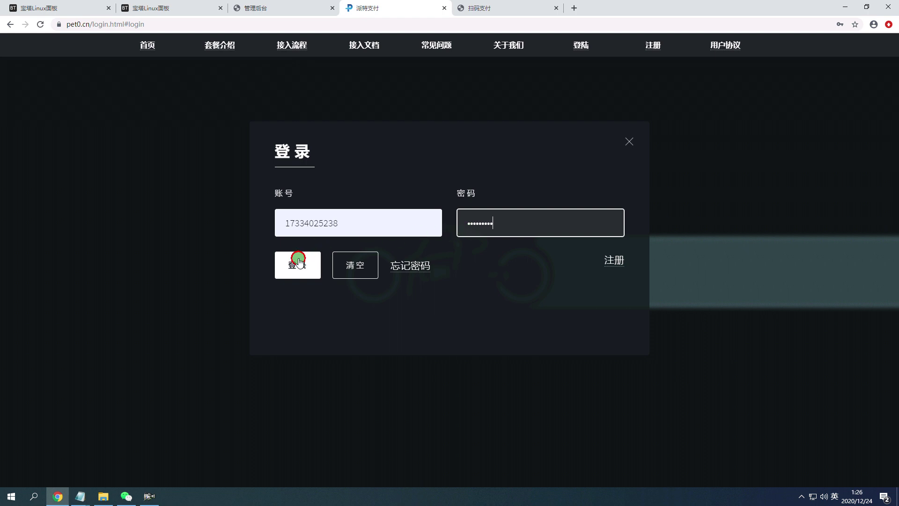
click(298, 260)
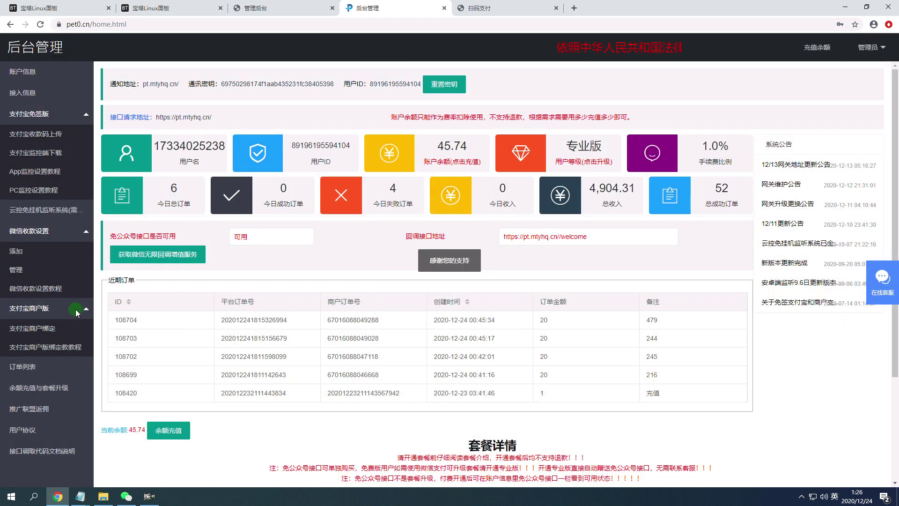
In 订单列表, confirm 补单 on the newest ¥20.01 WeChat order, then return to the payment page.
click(33, 366)
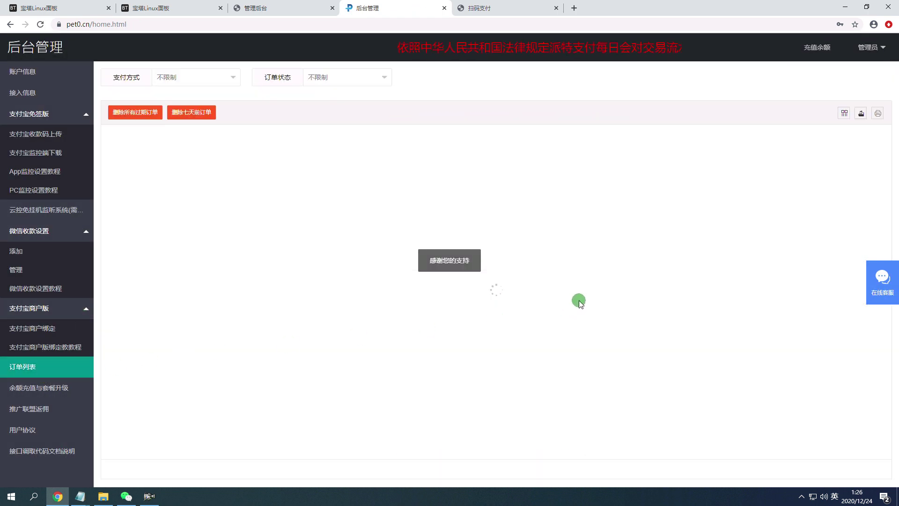
click(810, 152)
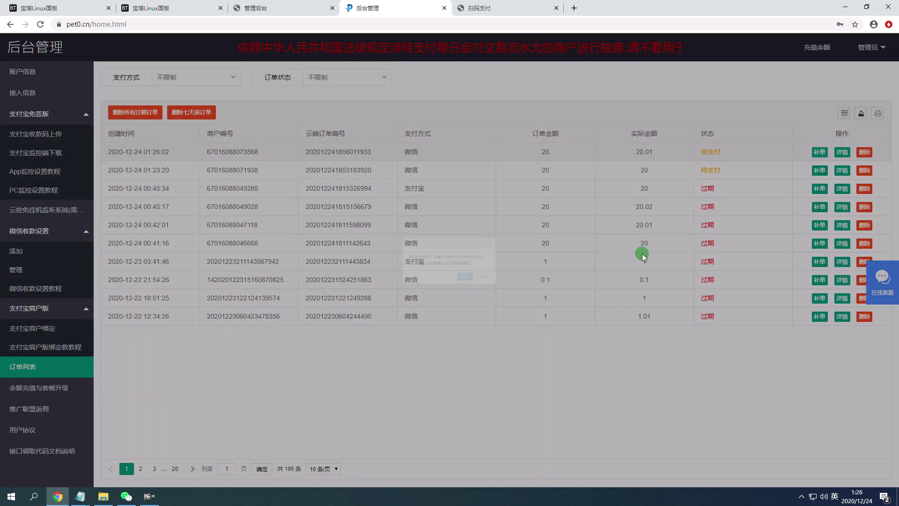
click(474, 289)
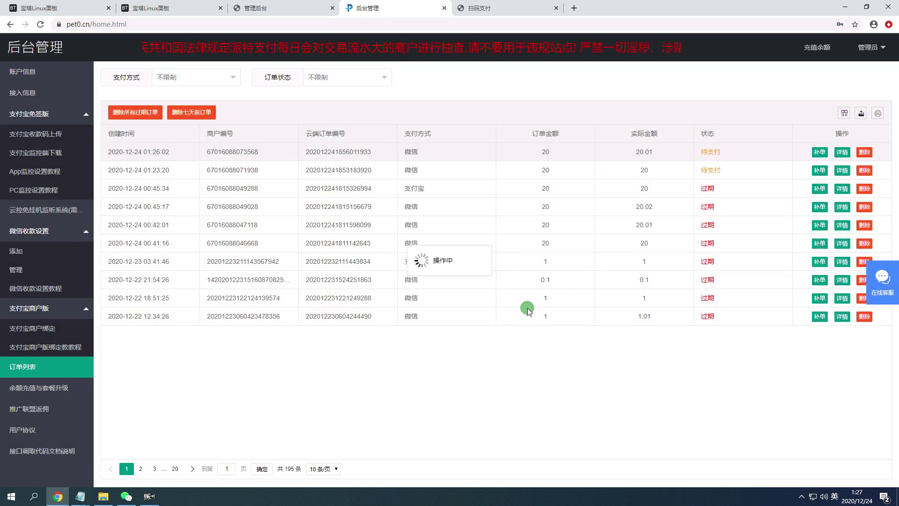
click(505, 12)
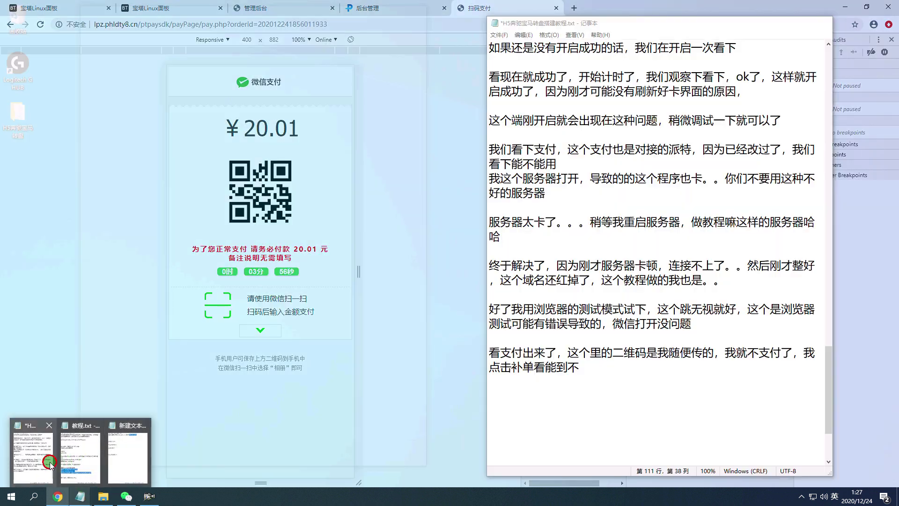
Bring the Notepad tutorial notes back to the front after dismissing the game's announcement.
click(33, 451)
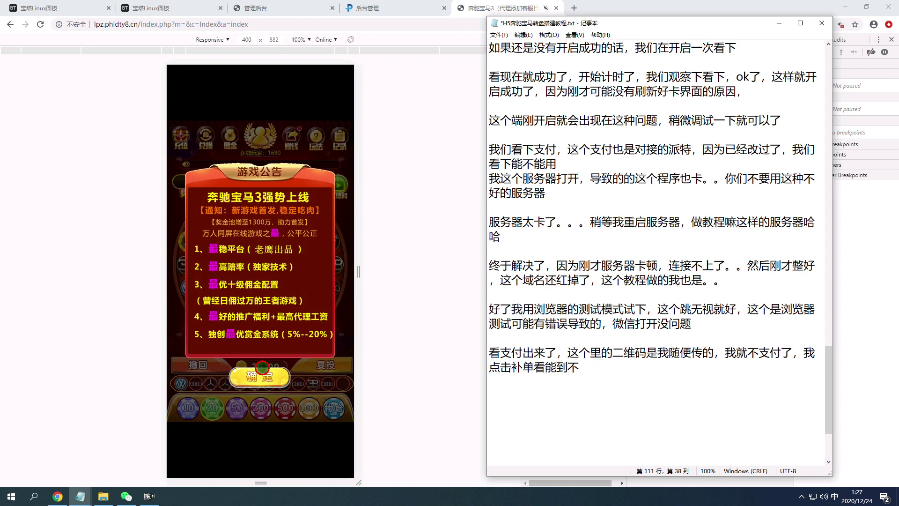
click(262, 368)
mouse_move(77, 500)
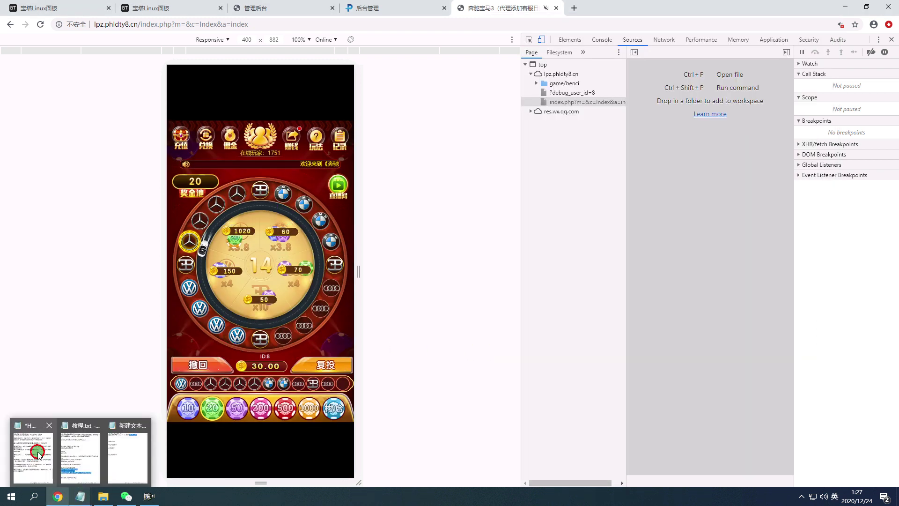
click(33, 449)
Add a new line: "到了，你们到时候设置好就是全自动的，这个你们到时候看着".
key(Return)
key(Return)
text(daole,nim)
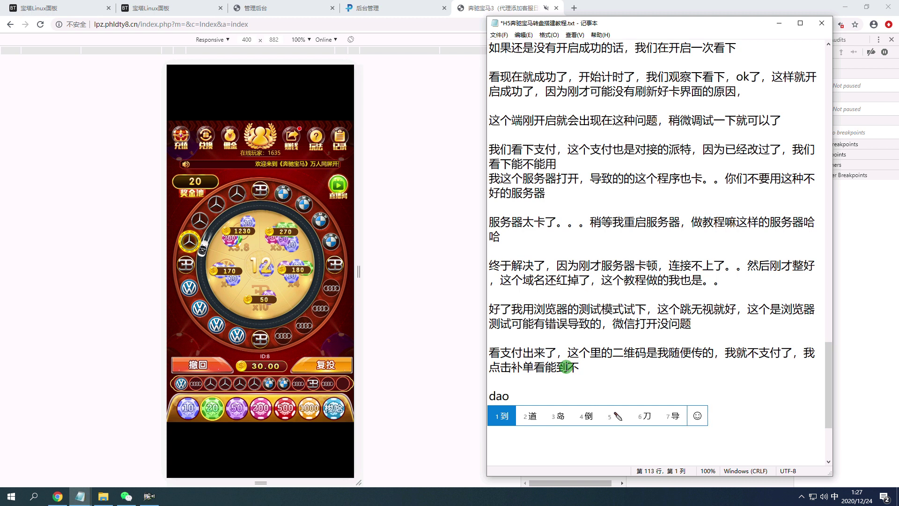
key(space)
text(daoshi)
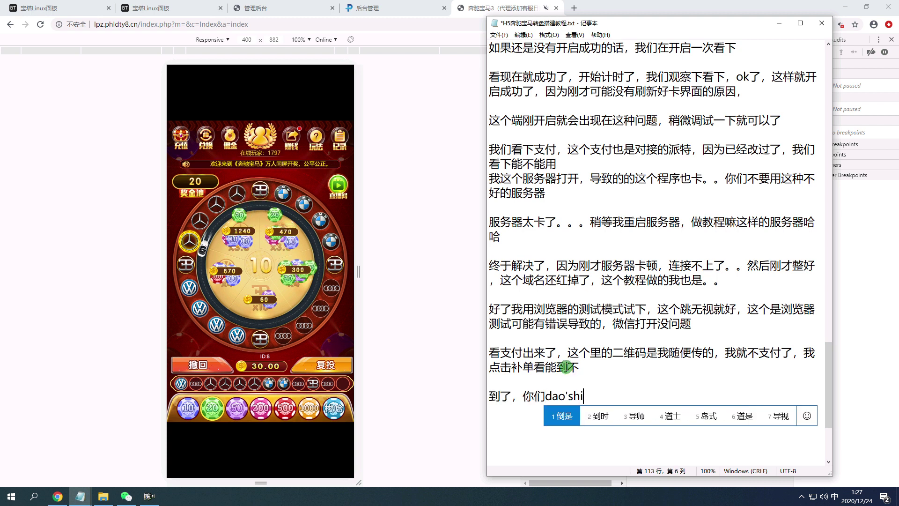
key(space)
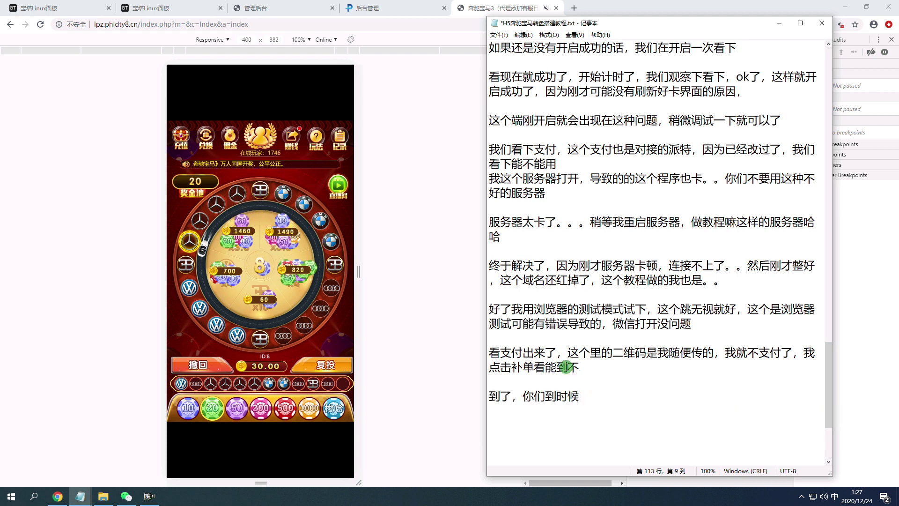
text(shezhihaojiushi)
key(space)
text(quanzido)
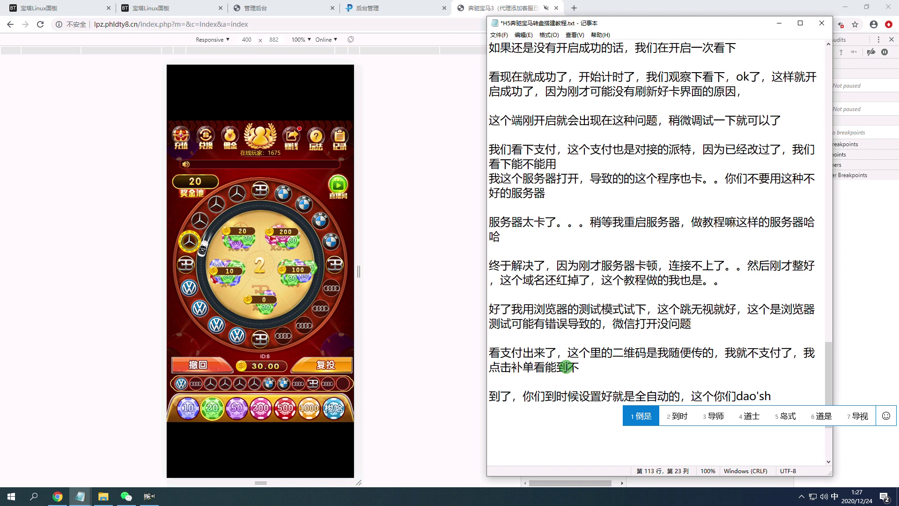
text(n)
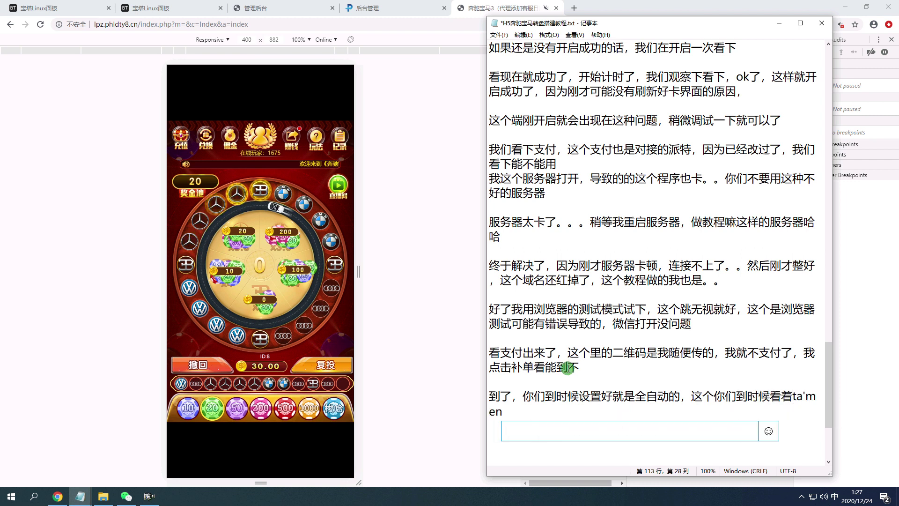
text(zhe tamen zhif pingtai shezhix)
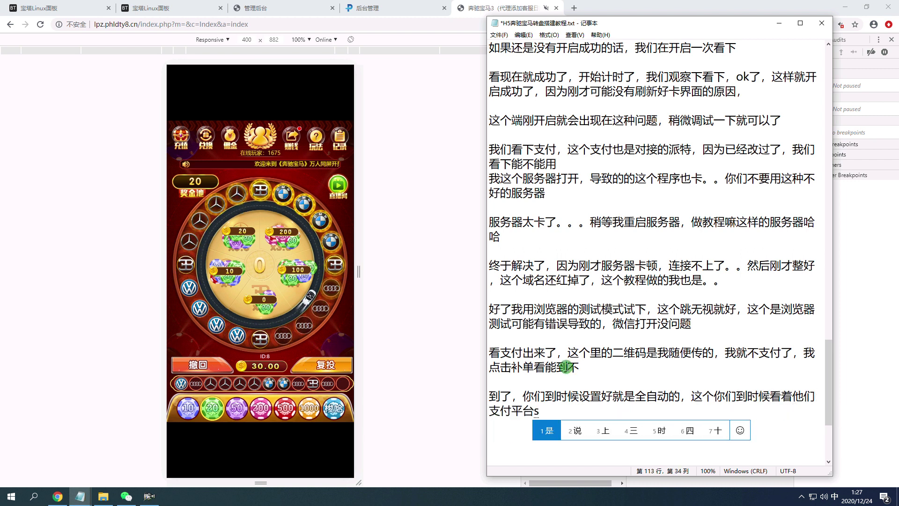
text(ia jiukeyile ,)
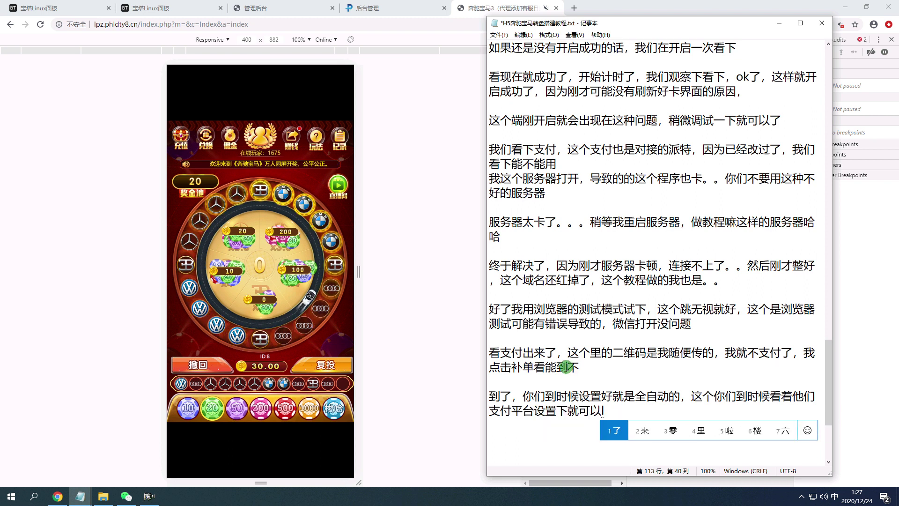
text(yinwei wozuoji)
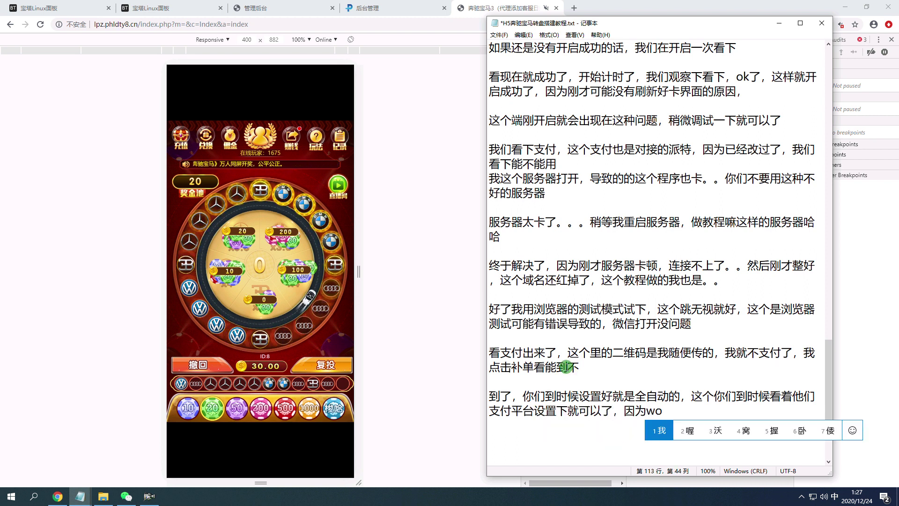
text(aocheng ,ji)
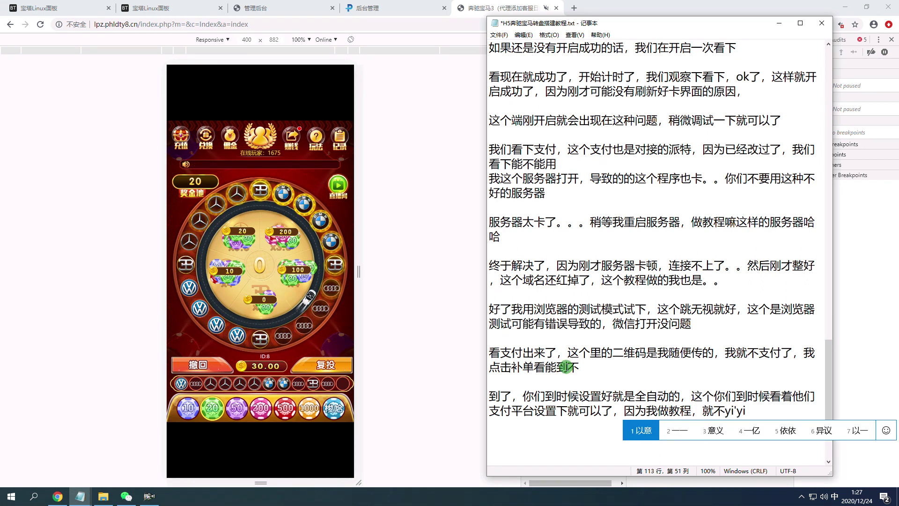
text(ubu yiy2yanshile)
Finish the payment paragraph with "其他的没什么问题，".
scroll(563, 370, down, 4)
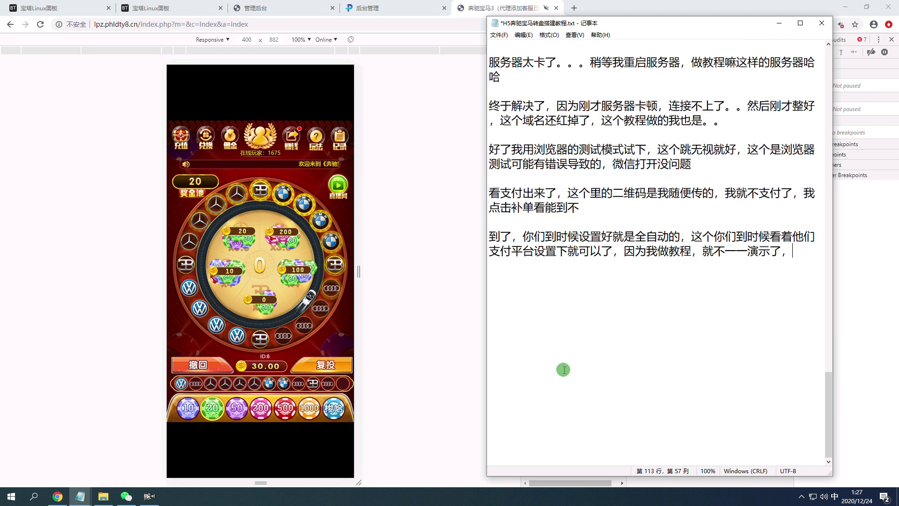
text(qtade e)
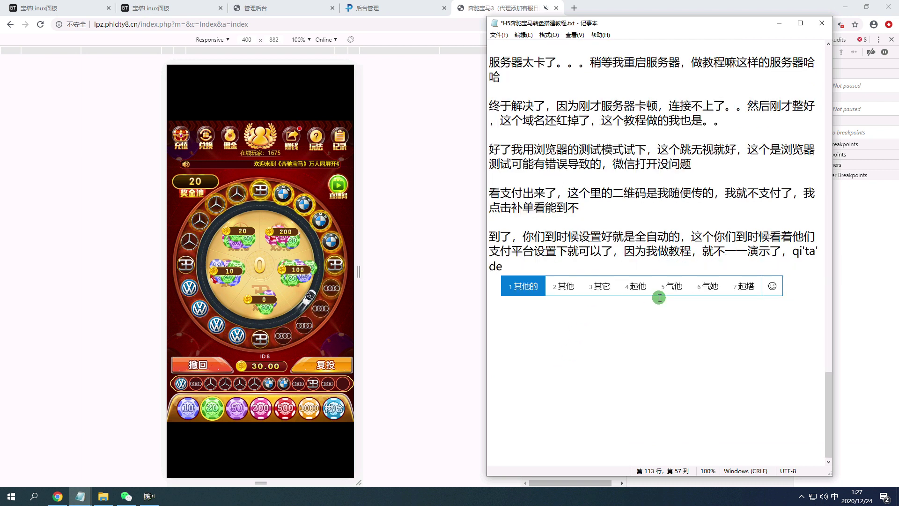
key(BackSpace)
text(meishe)
key(BackSpace)
key(BackSpace)
key(BackSpace)
text(shenme wenti,)
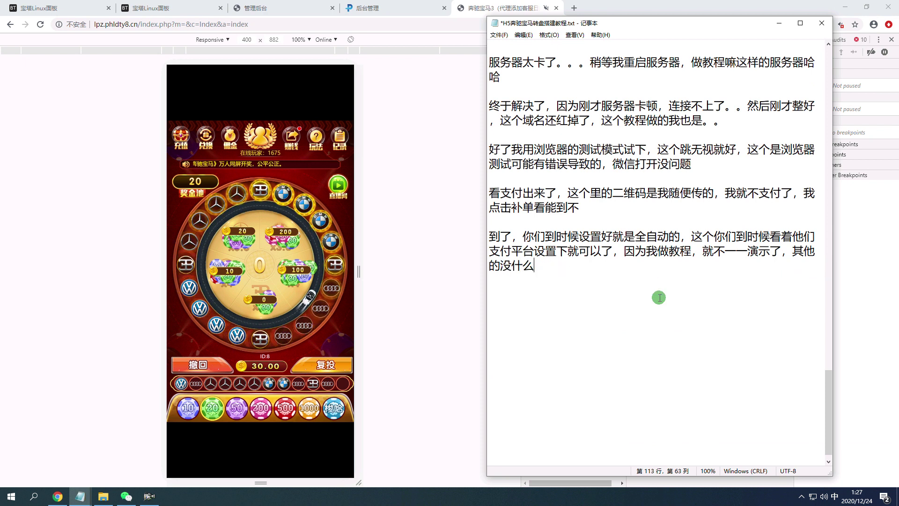
Start a new line: "但是这个程序因为程序的问题，容易域名红掉，你们".
key(Return)
key(Return)
text(danshi zhege )
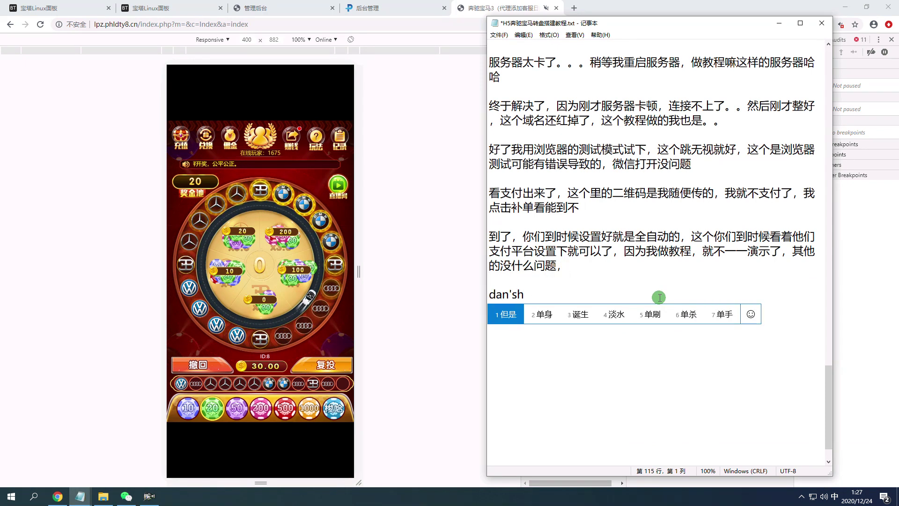
text(chengxu yinw)
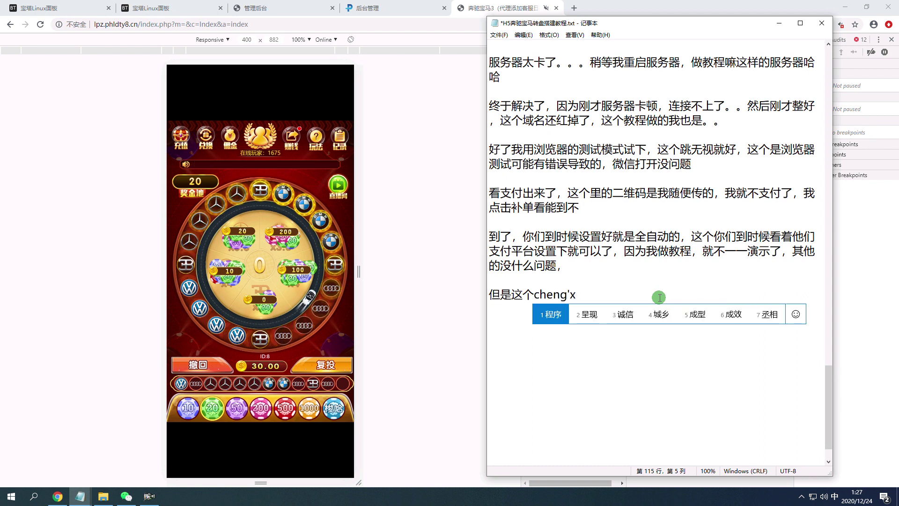
text(e)
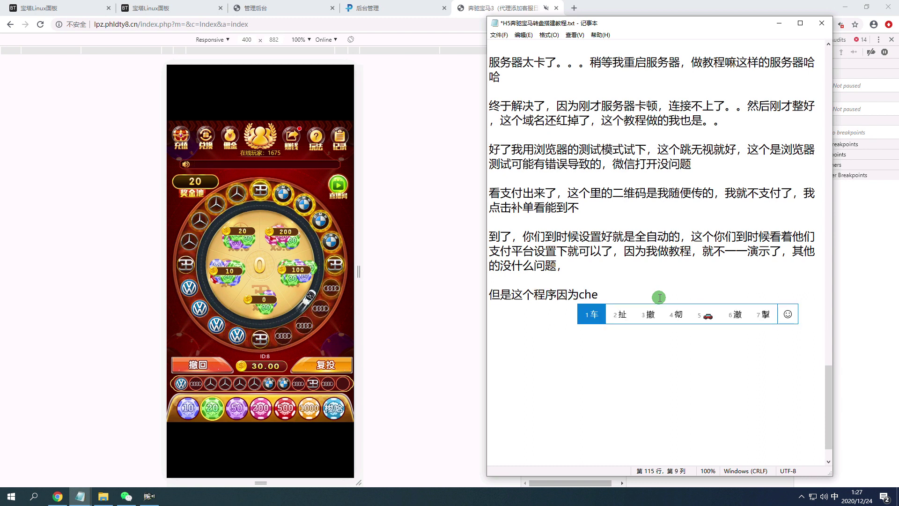
text(i chengxu de wenti )
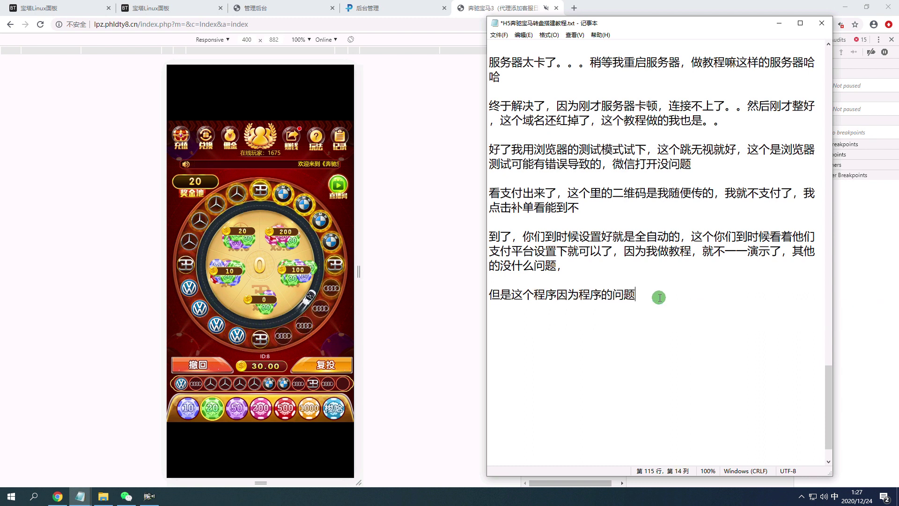
text(,rongyi )
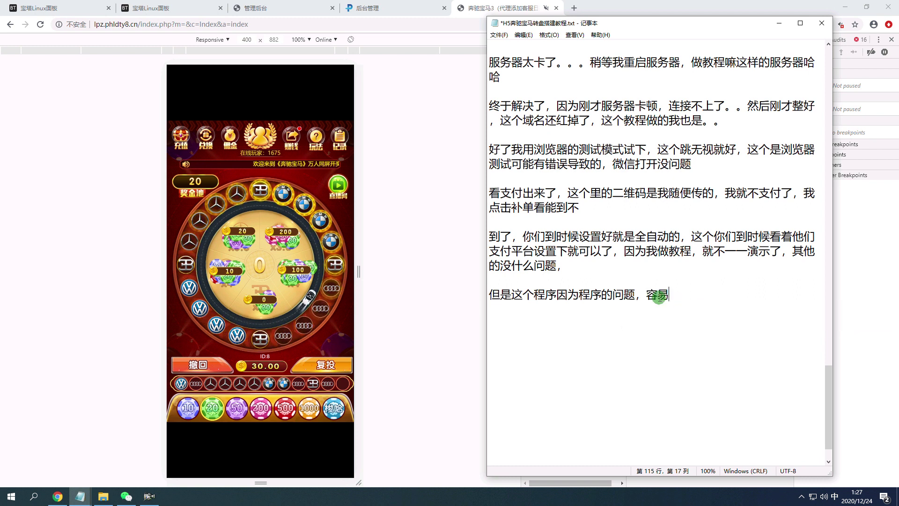
text(yum hongd)
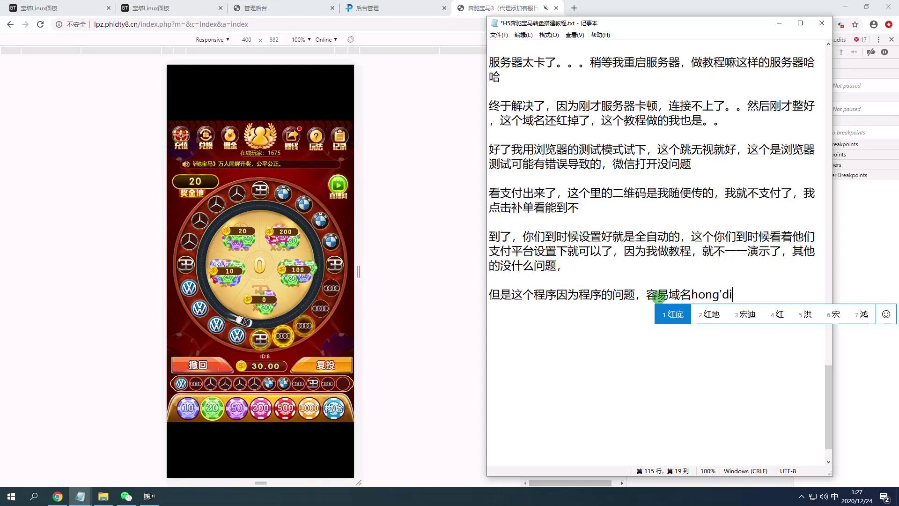
text(iao2)
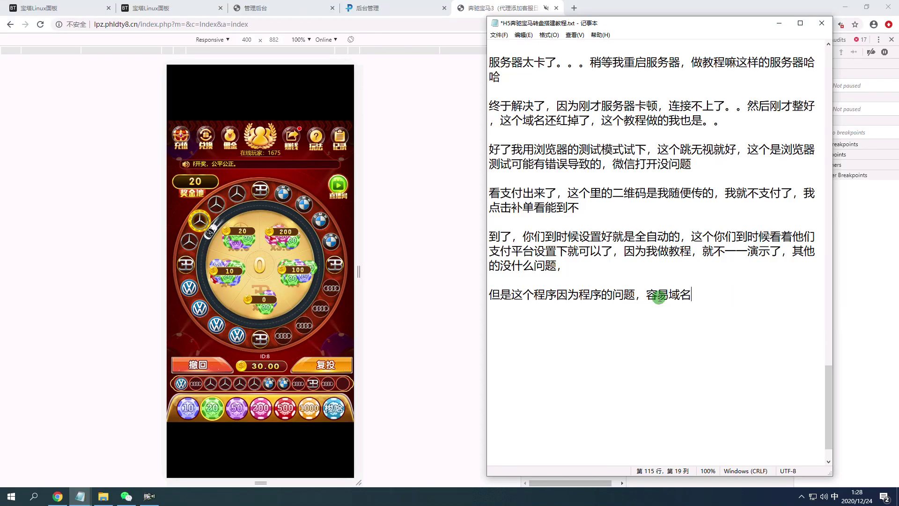
text(hongdinim)
key(space)
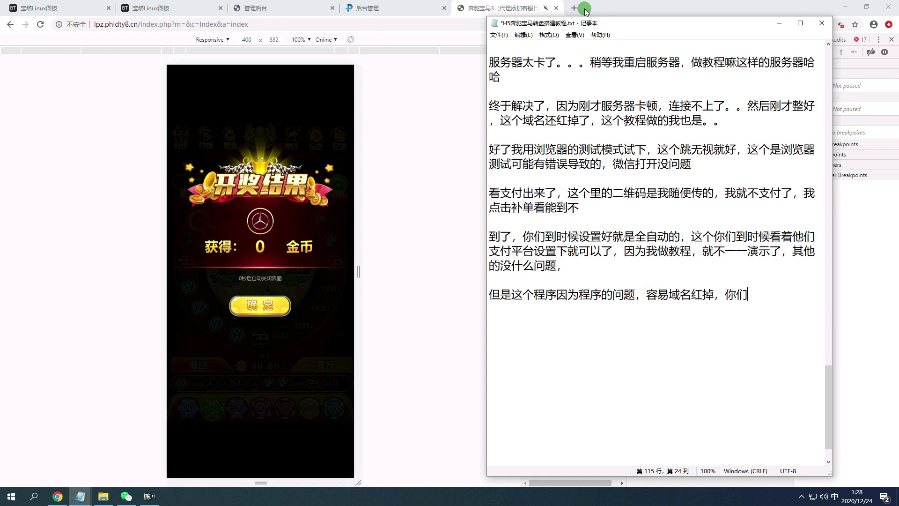
click(586, 10)
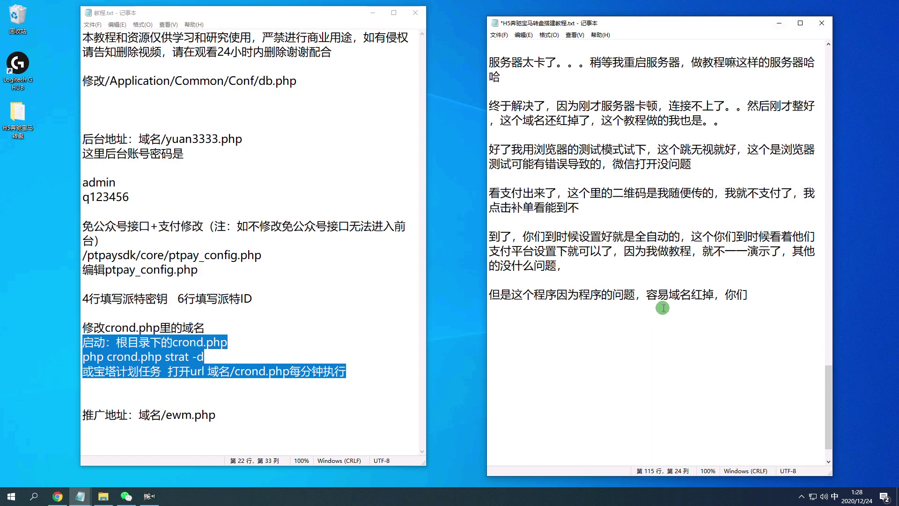
Continue the warning with "到时候多准备点域名就可以了，好了那么教程" and keep typing.
text(daoshihou)
key(space)
text(duoz)
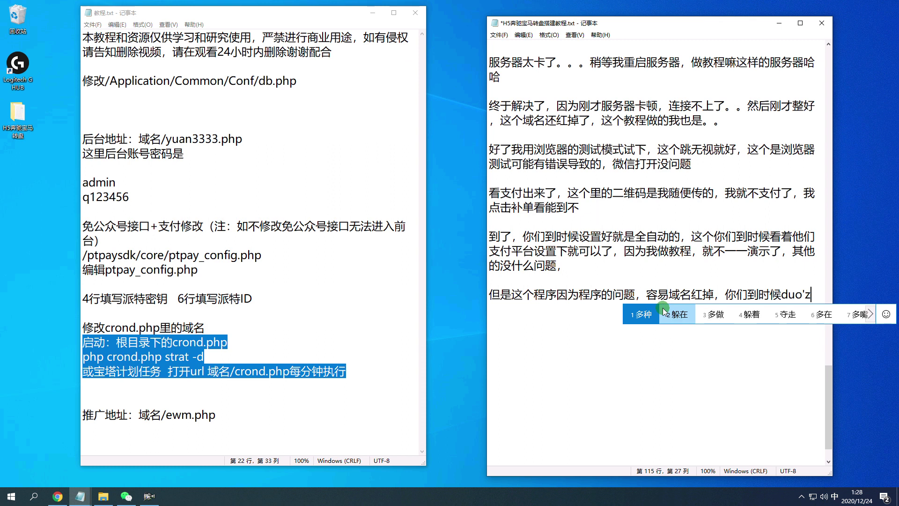
text(hunbei)
key(space)
text(dianyum2jiukeyi)
key(space)
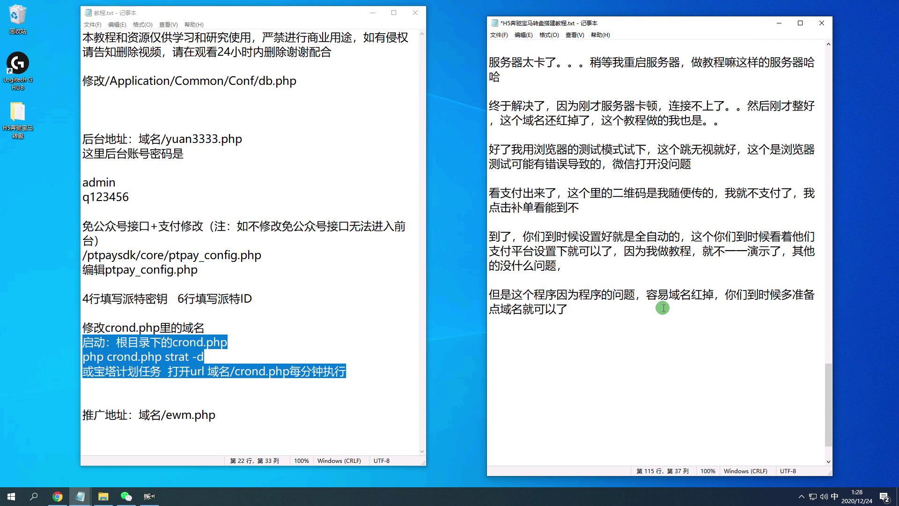
text(le,haol)
key(space)
text(naim)
key(space)
text(jiaoc)
key(space)
text(jiujies)
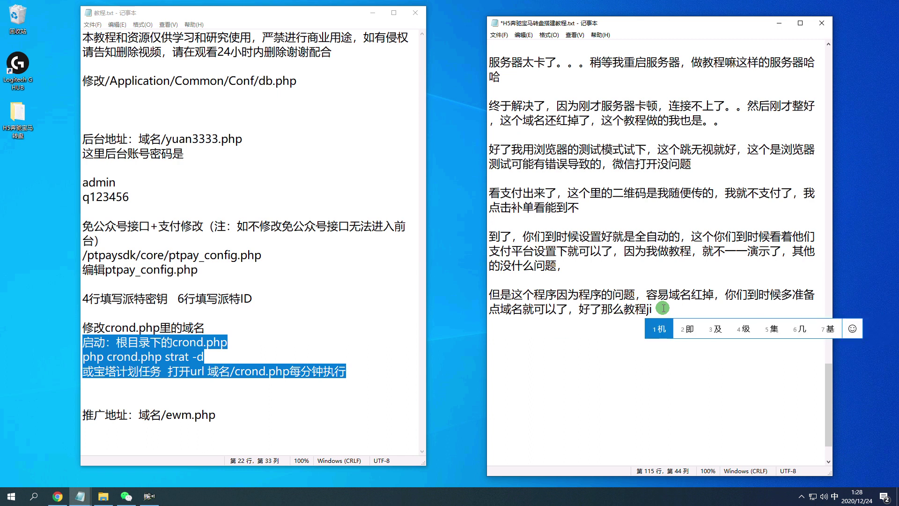